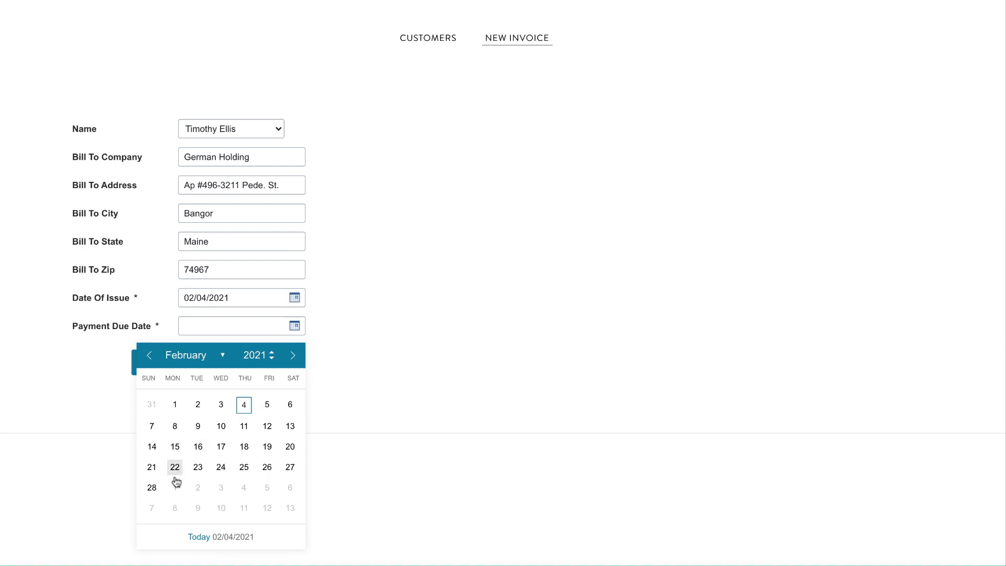
Pick the 28th (02/28/2021) as the payment due date and submit the invoice details.
{"action": "left_click", "coordinate": [152, 487]}
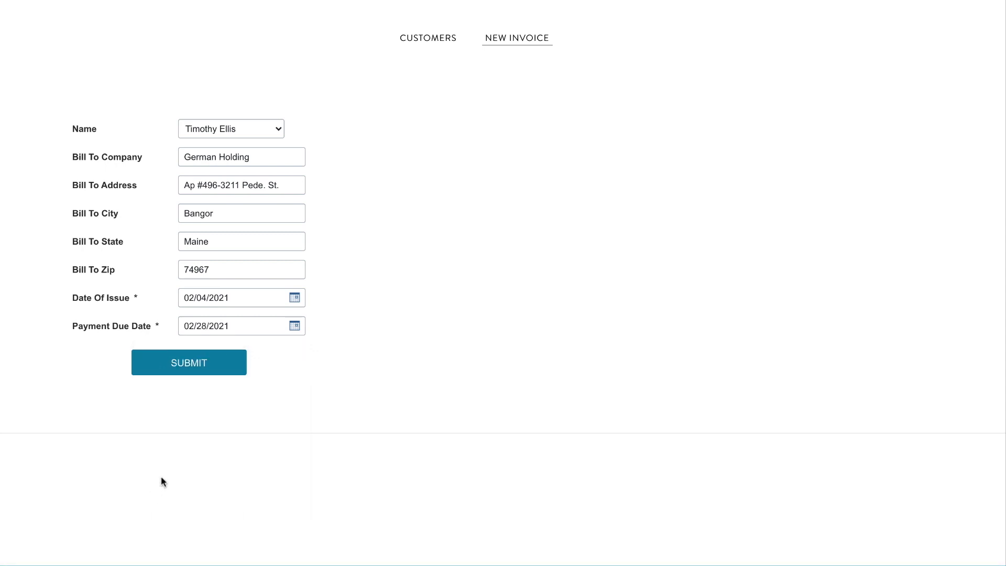
{"action": "left_click", "coordinate": [193, 368]}
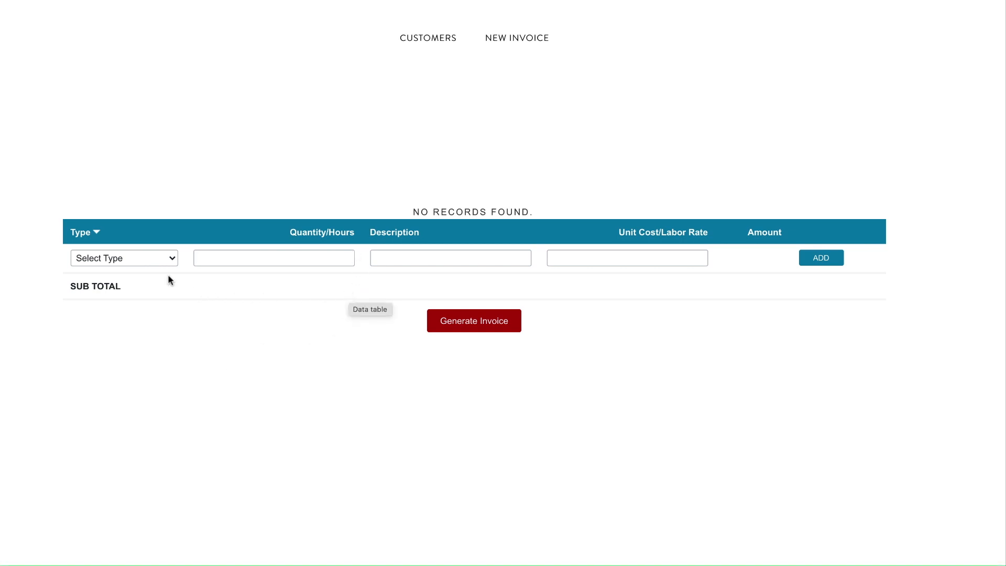
Add a Parts line: 3 light switches at $9.99 unit cost.
{"action": "left_click", "coordinate": [144, 257]}
{"action": "left_click", "coordinate": [134, 288]}
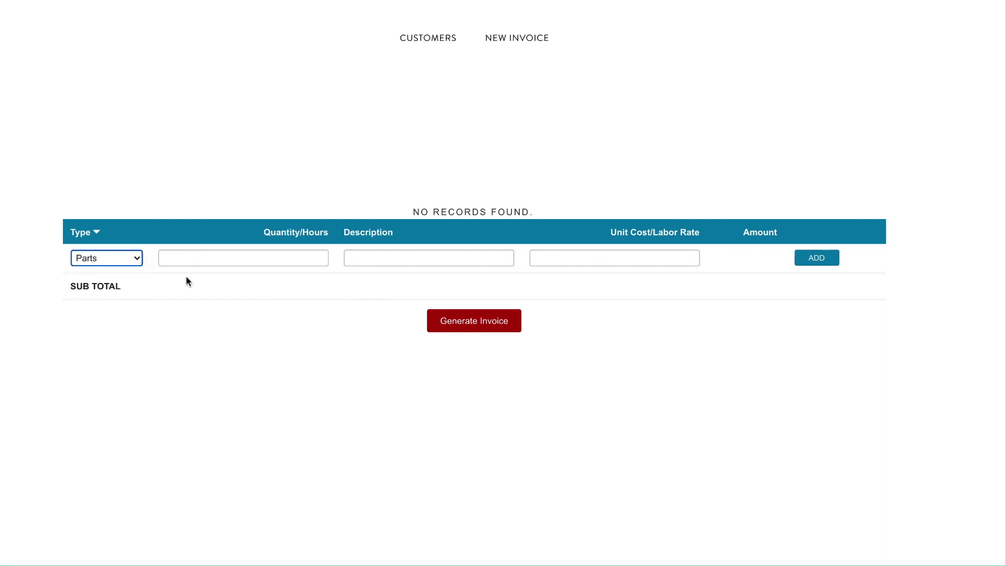
{"action": "left_click", "coordinate": [210, 259]}
{"action": "left_click", "coordinate": [205, 277]}
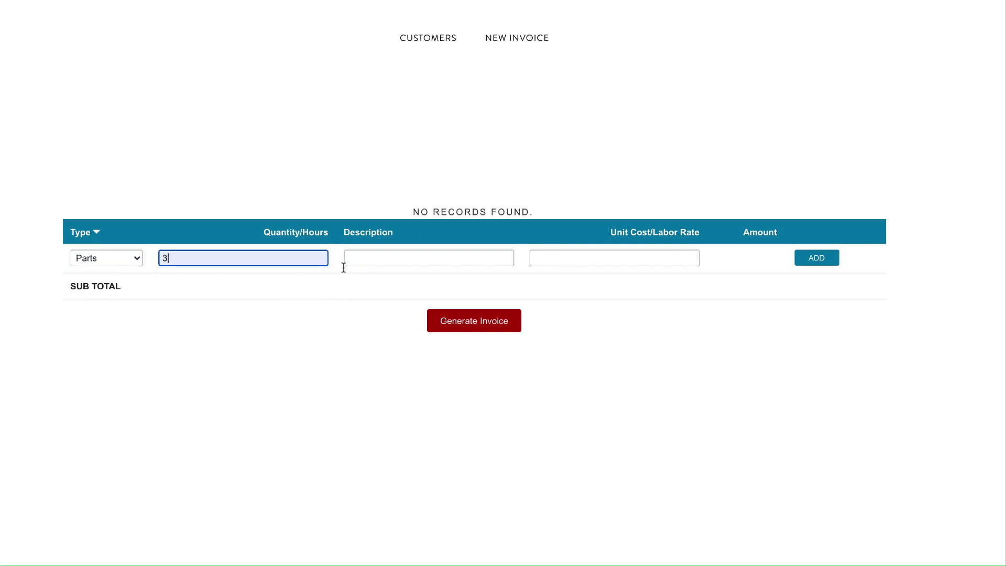
{"action": "left_click", "coordinate": [381, 258]}
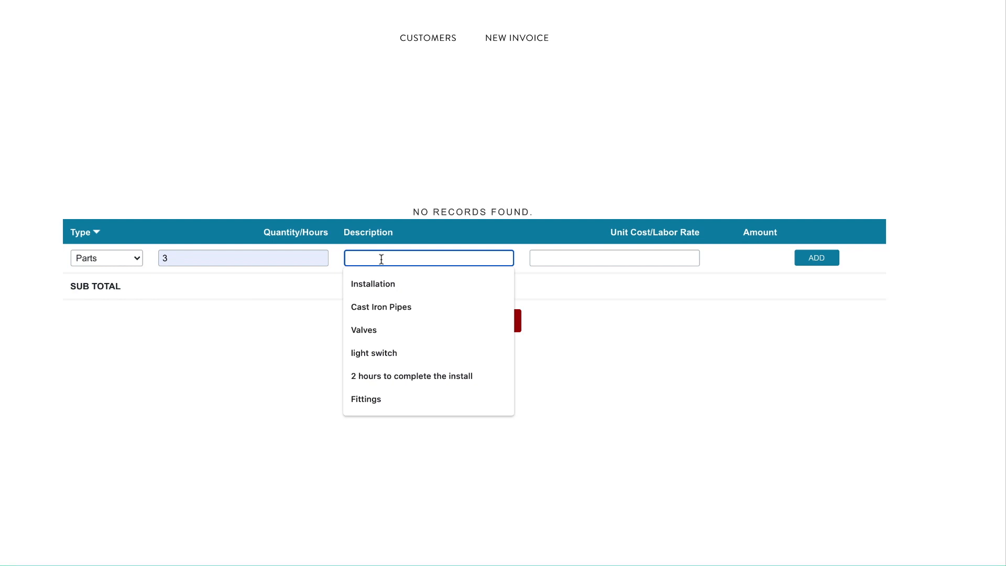
{"action": "left_click", "coordinate": [389, 353]}
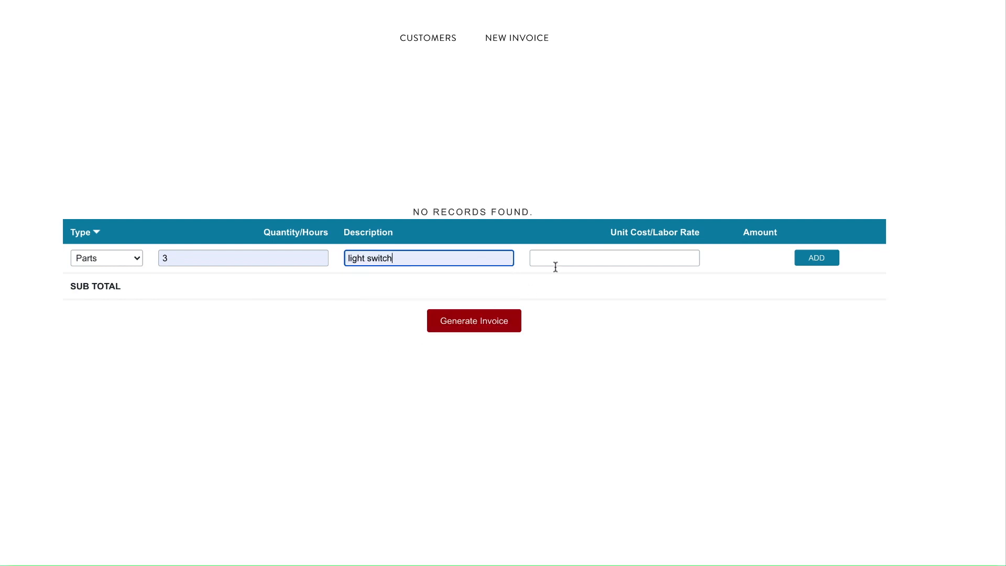
{"action": "left_click", "coordinate": [565, 258]}
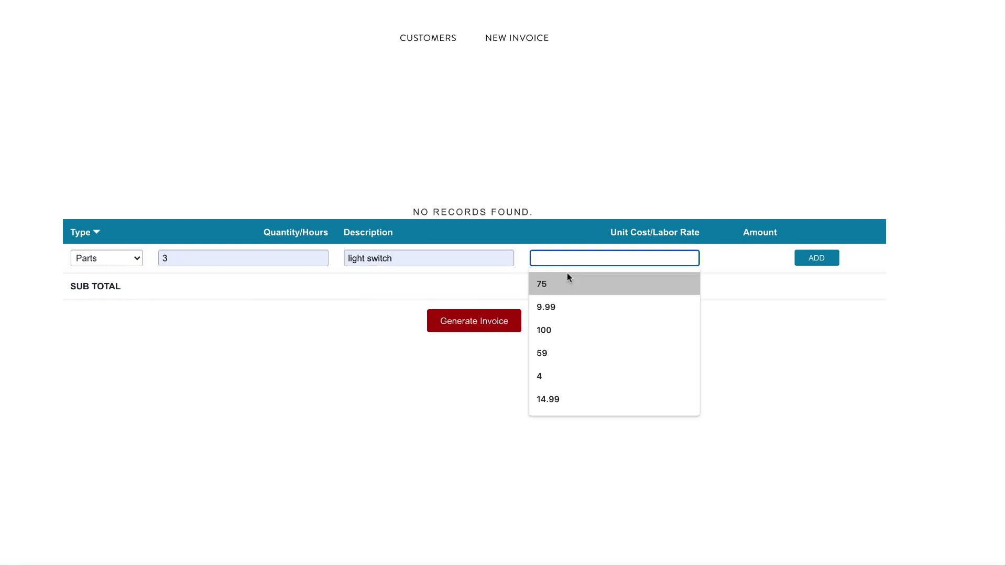
{"action": "left_click", "coordinate": [562, 307]}
{"action": "left_click", "coordinate": [812, 260]}
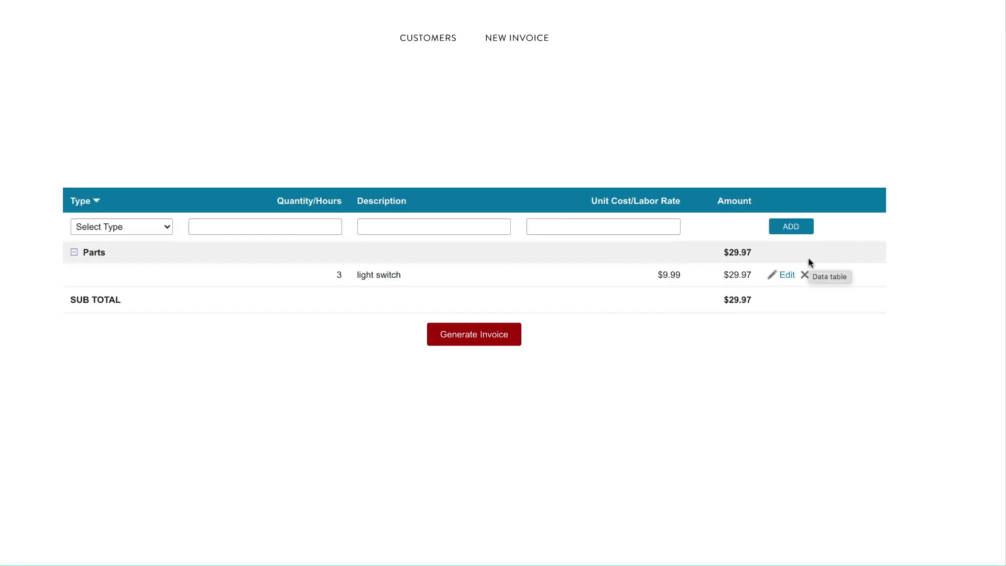
Add a Labor line: 1 hour of Installation at a $75 rate.
{"action": "left_click", "coordinate": [149, 228]}
{"action": "left_click", "coordinate": [126, 271]}
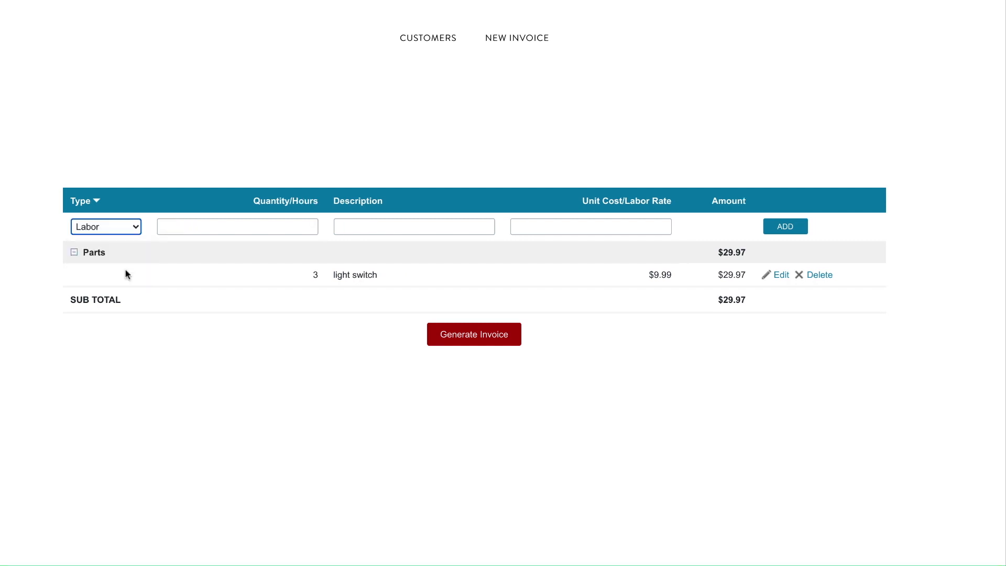
{"action": "left_click", "coordinate": [226, 228]}
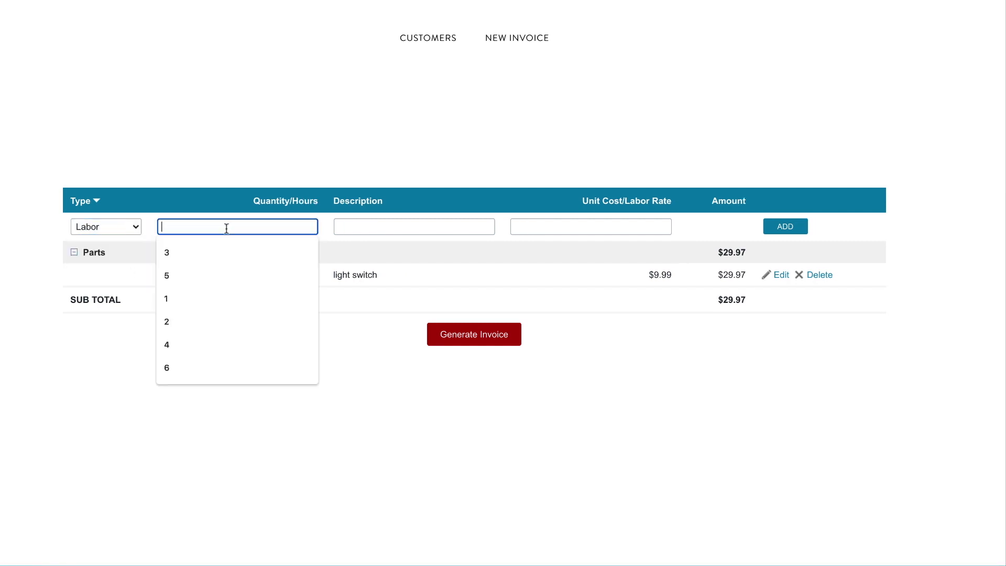
{"action": "left_click", "coordinate": [203, 297]}
{"action": "left_click", "coordinate": [370, 227]}
{"action": "left_click", "coordinate": [370, 246]}
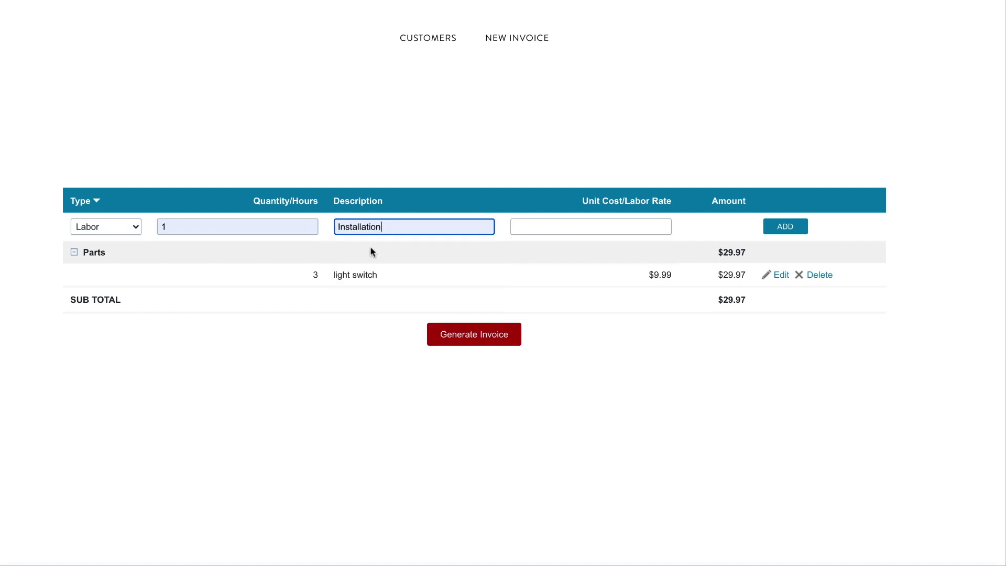
{"action": "left_click", "coordinate": [534, 227]}
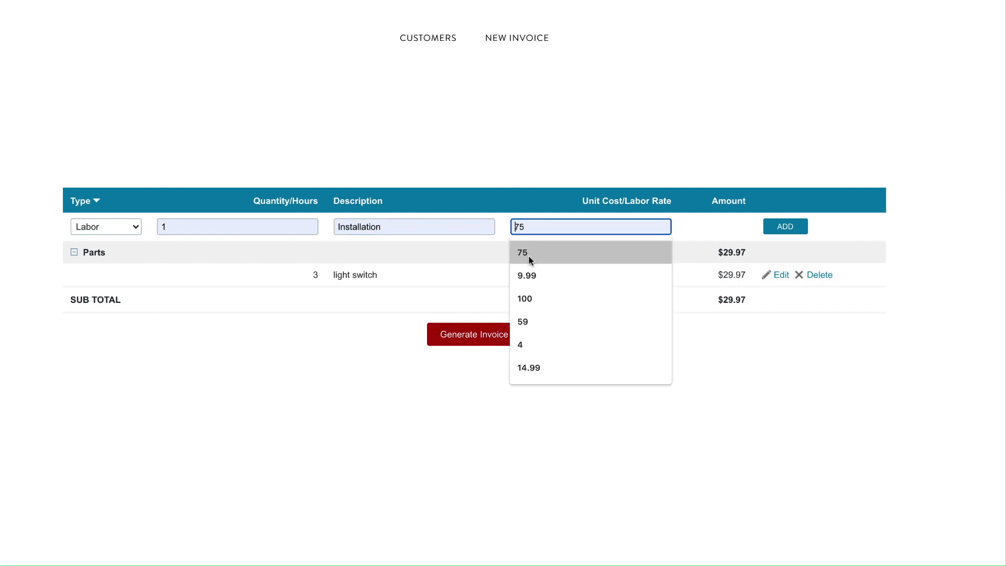
{"action": "left_click", "coordinate": [529, 253]}
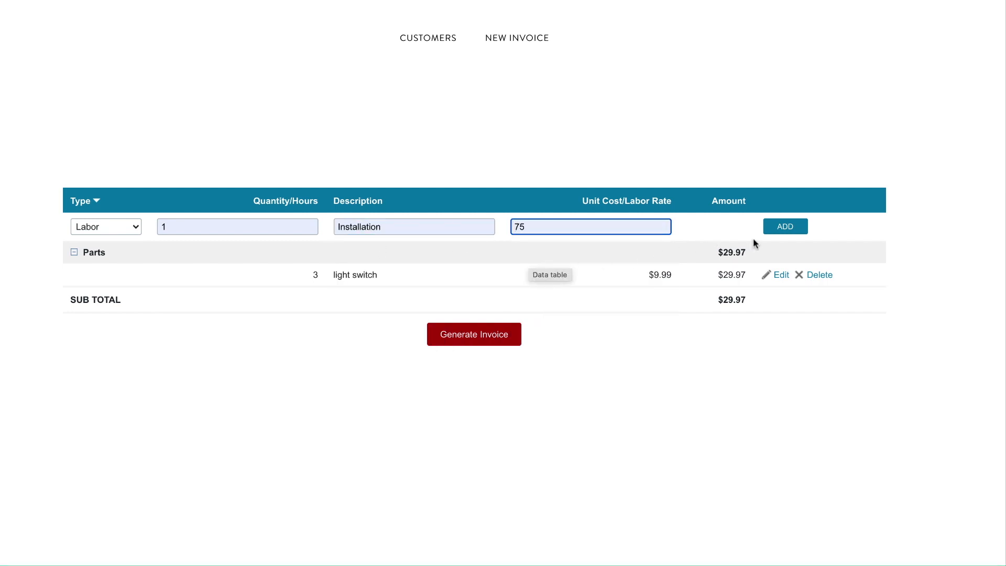
{"action": "left_click", "coordinate": [795, 231]}
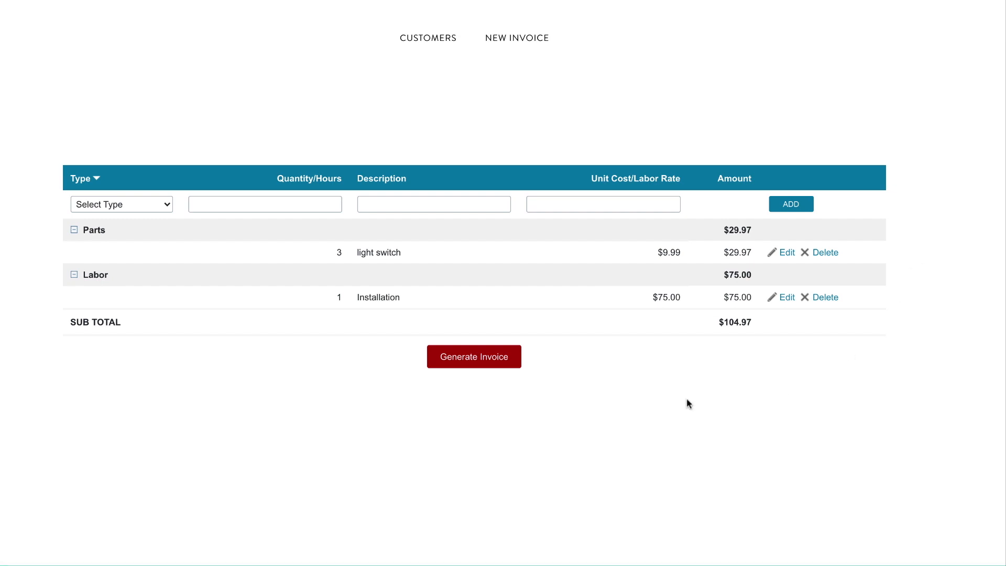
Generate the invoice totaling $114.68 with 9.25% tax and download it as a PDF.
{"action": "left_click", "coordinate": [498, 357]}
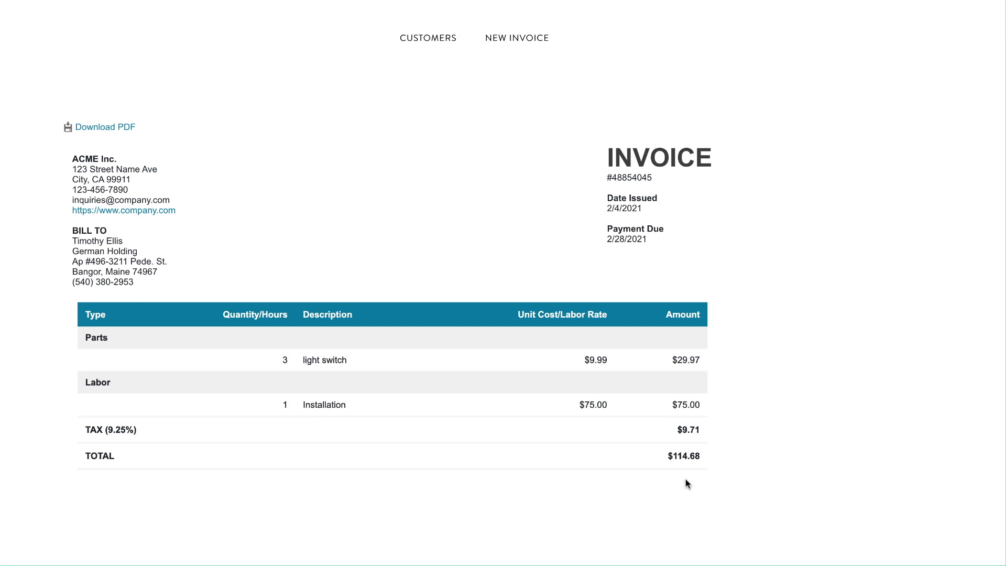
{"action": "left_click", "coordinate": [115, 128]}
Search Customers by the customer's first name and reopen the new invoice from Prior Invoices.
{"action": "left_click", "coordinate": [411, 47]}
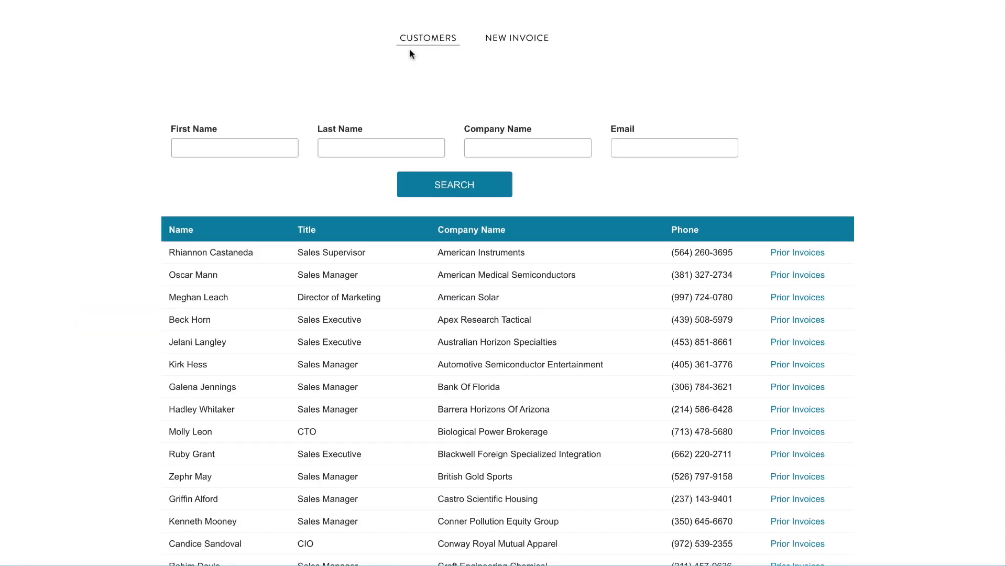
{"action": "left_click", "coordinate": [287, 148]}
{"action": "type", "text": "tim"}
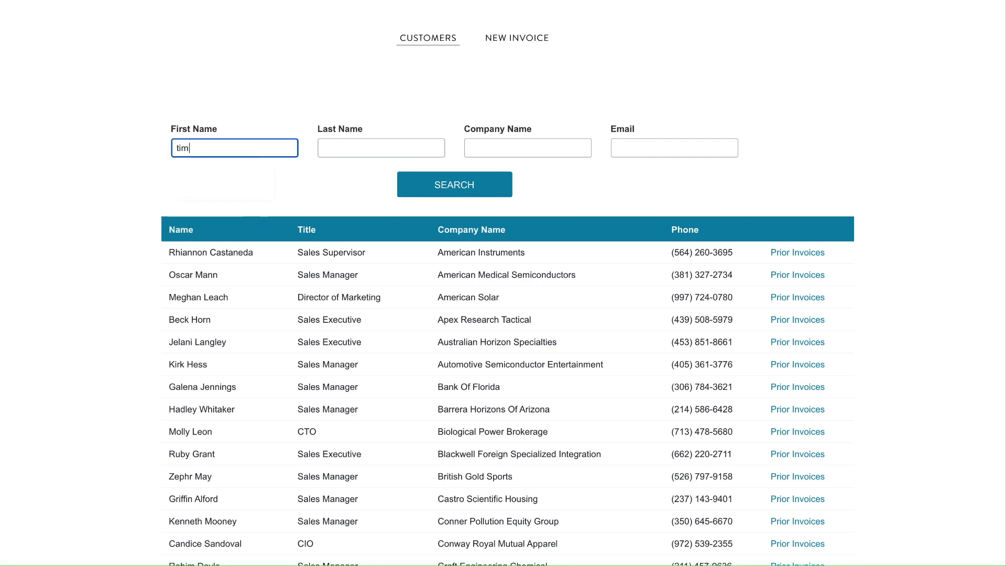
{"action": "left_click", "coordinate": [453, 189]}
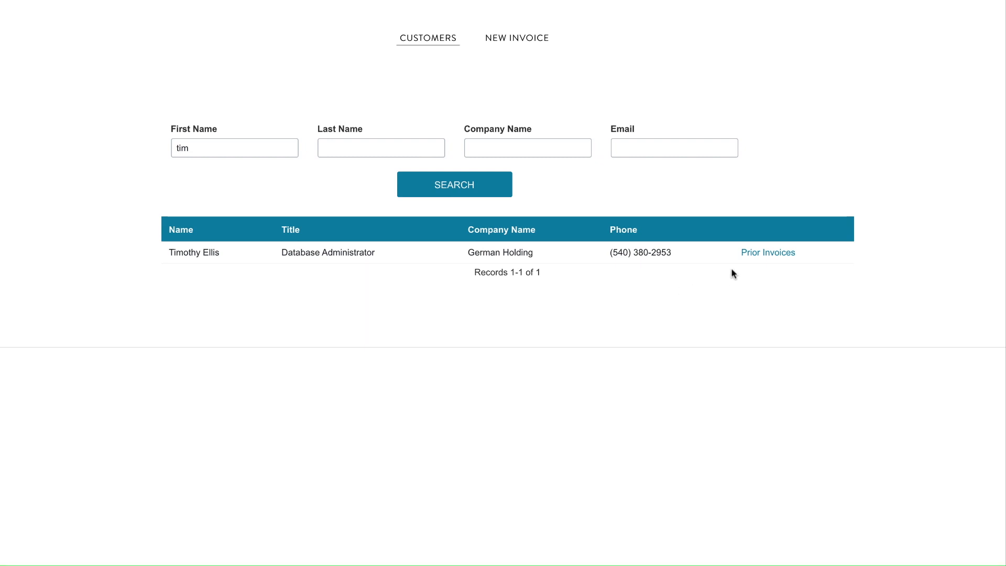
{"action": "left_click", "coordinate": [754, 256]}
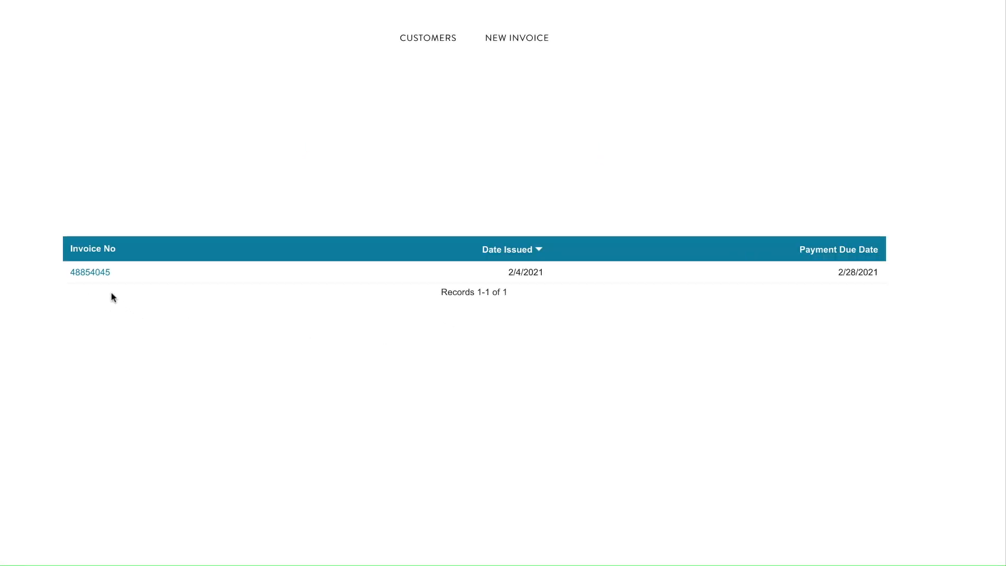
{"action": "left_click", "coordinate": [101, 273]}
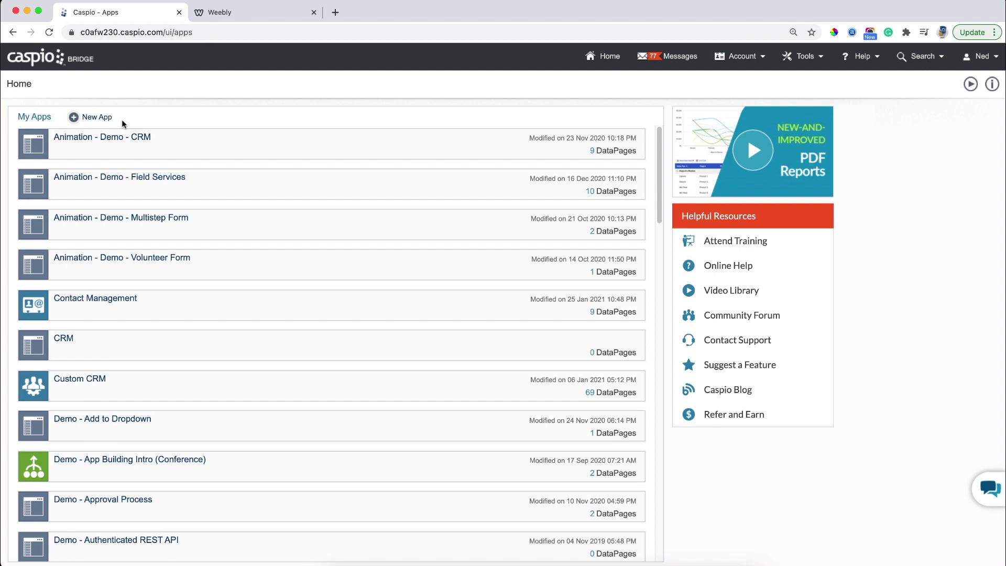
Create a blank app named '1 Manage Invoices'.
{"action": "left_click", "coordinate": [103, 120]}
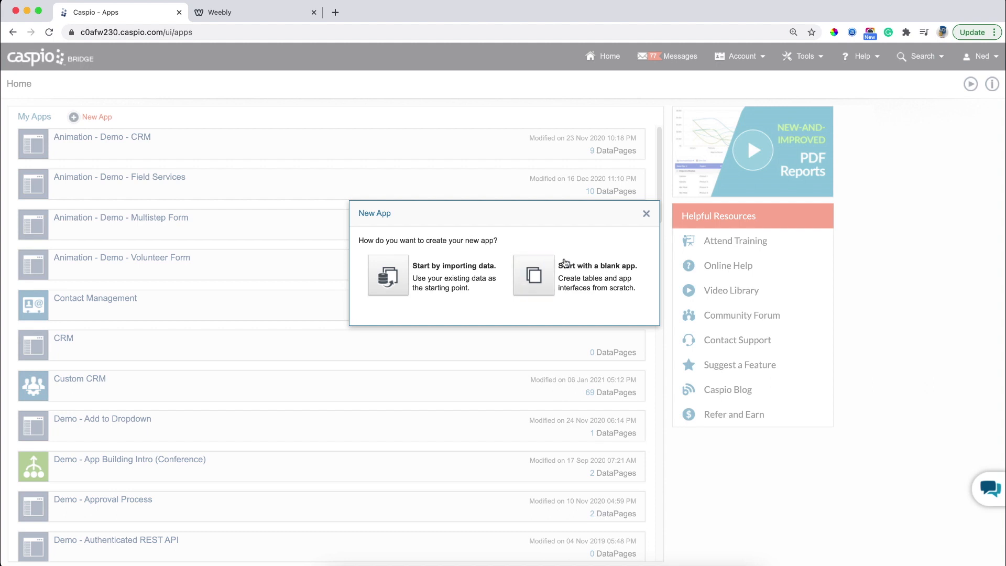
{"action": "left_click", "coordinate": [539, 276]}
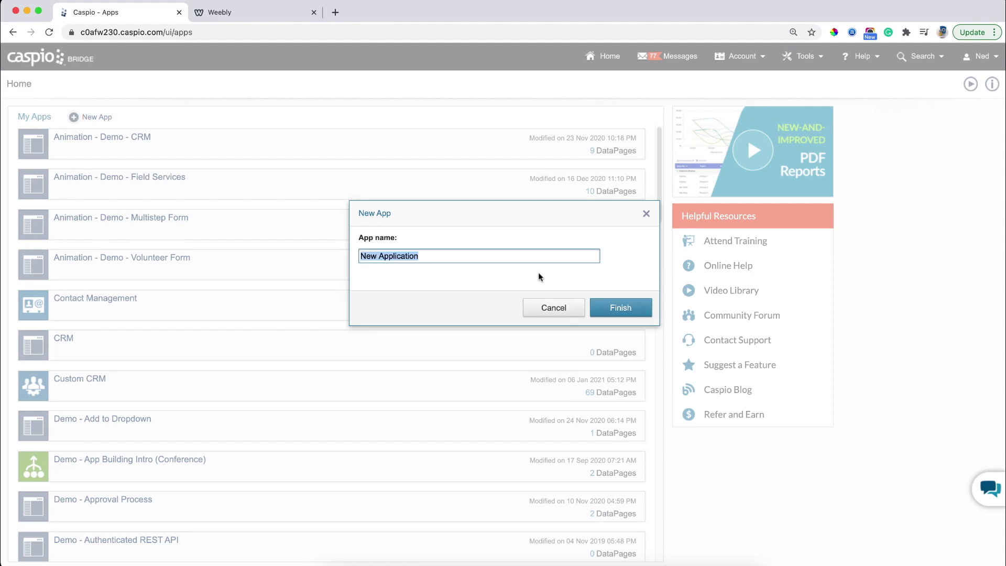
{"action": "key", "text": "BackSpace"}
{"action": "type", "text": "CRM"}
{"action": "key", "text": "BackSpace"}
{"action": "key", "text": "BackSpace"}
{"action": "key", "text": "BackSpace"}
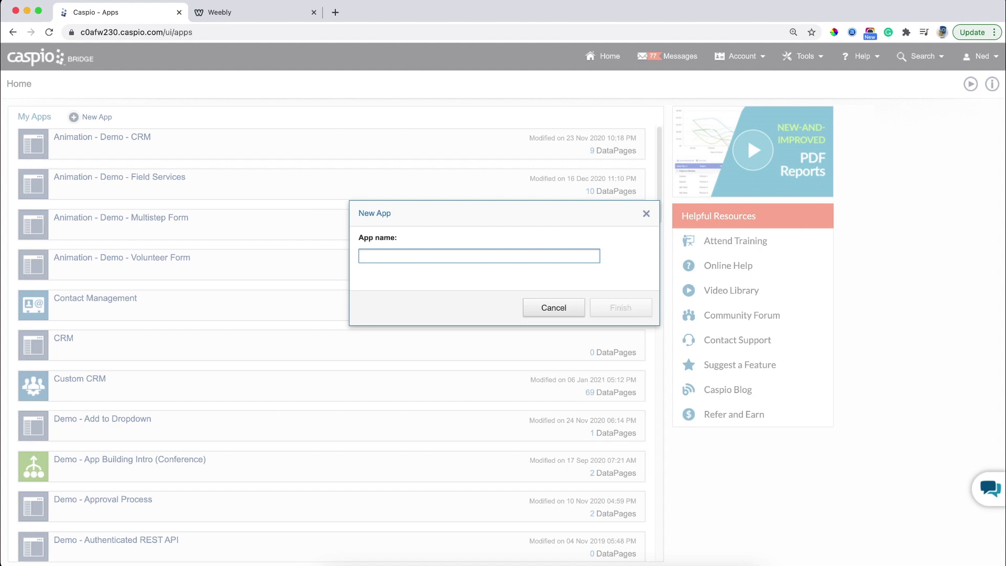
{"action": "type", "text": "1 Manage I"}
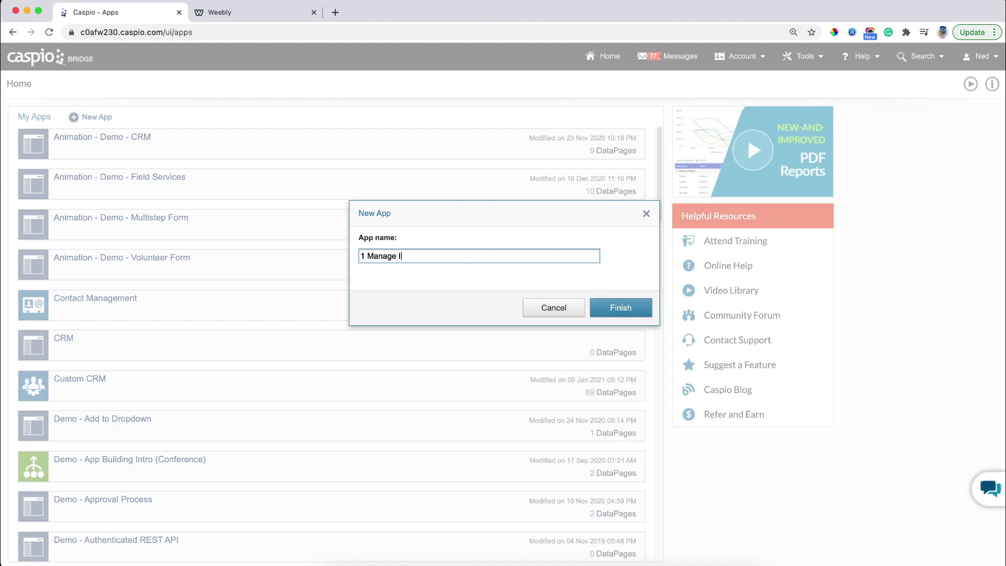
{"action": "type", "text": "nvoices"}
{"action": "left_click", "coordinate": [640, 311]}
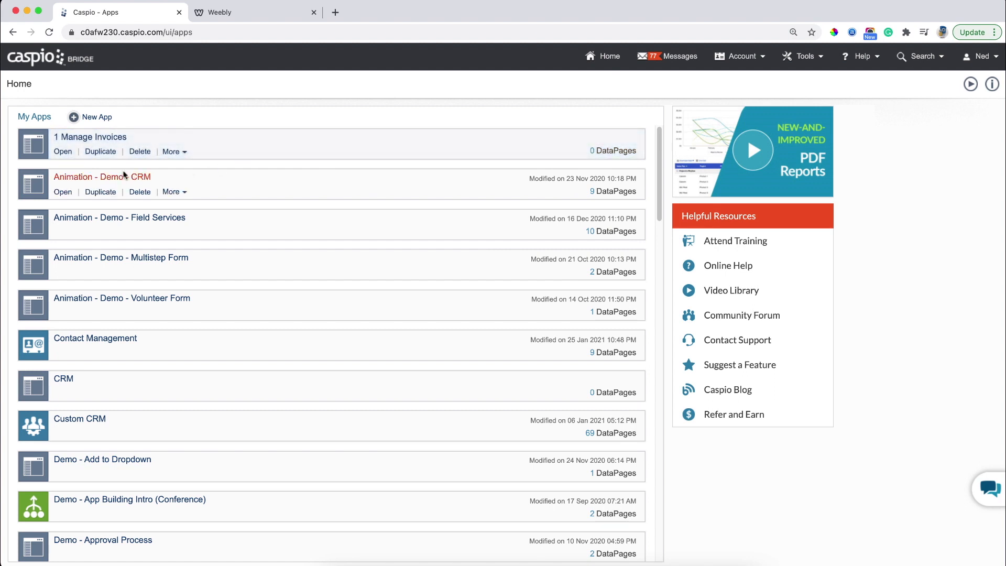
Open the 1 Manage Invoices app and view its empty Tables page.
{"action": "left_click", "coordinate": [63, 152]}
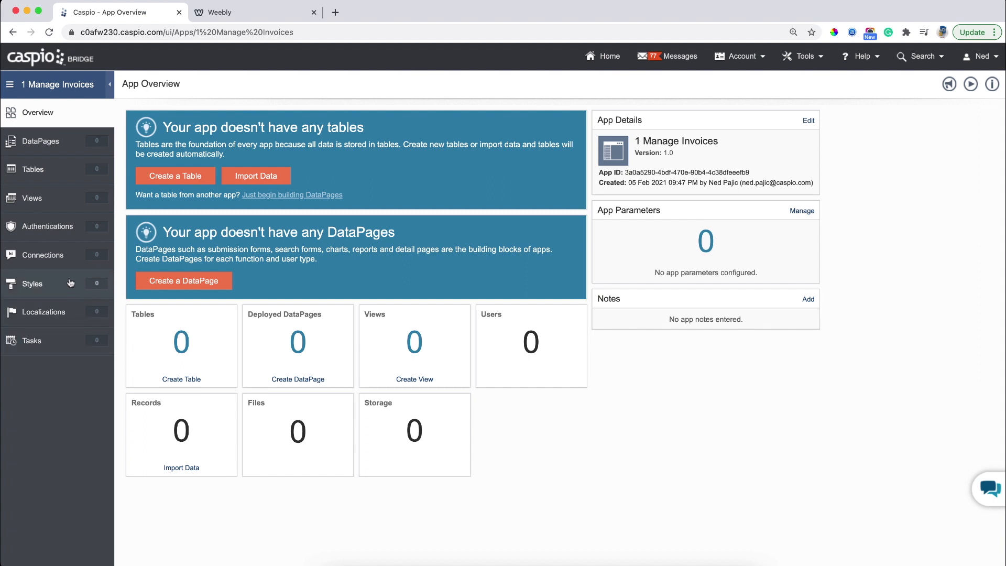
{"action": "left_click", "coordinate": [67, 173]}
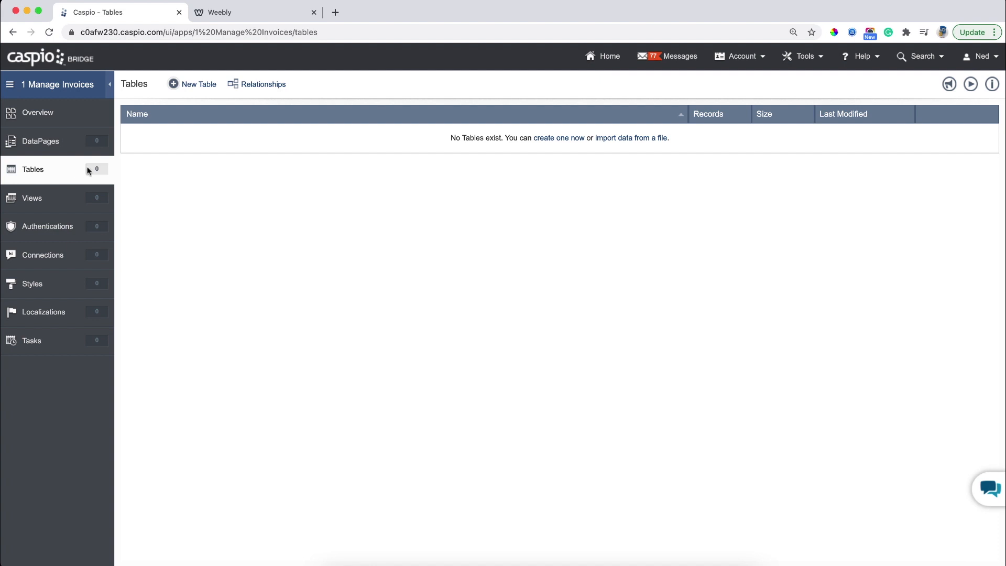
Design a new customer table, keeping Formula as the Full_Name field's data type.
{"action": "left_click", "coordinate": [207, 87]}
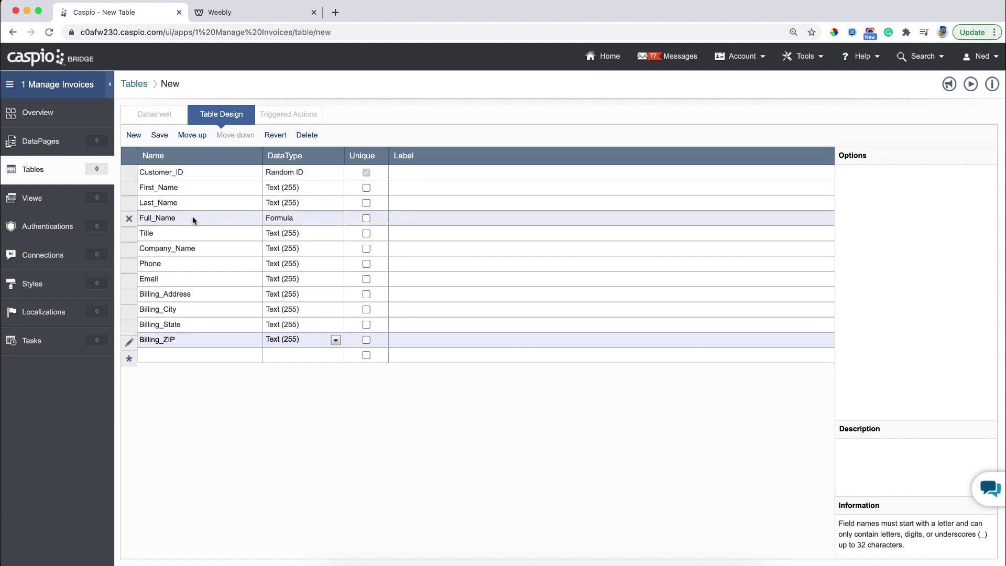
{"action": "left_click", "coordinate": [278, 224]}
{"action": "left_click", "coordinate": [281, 217]}
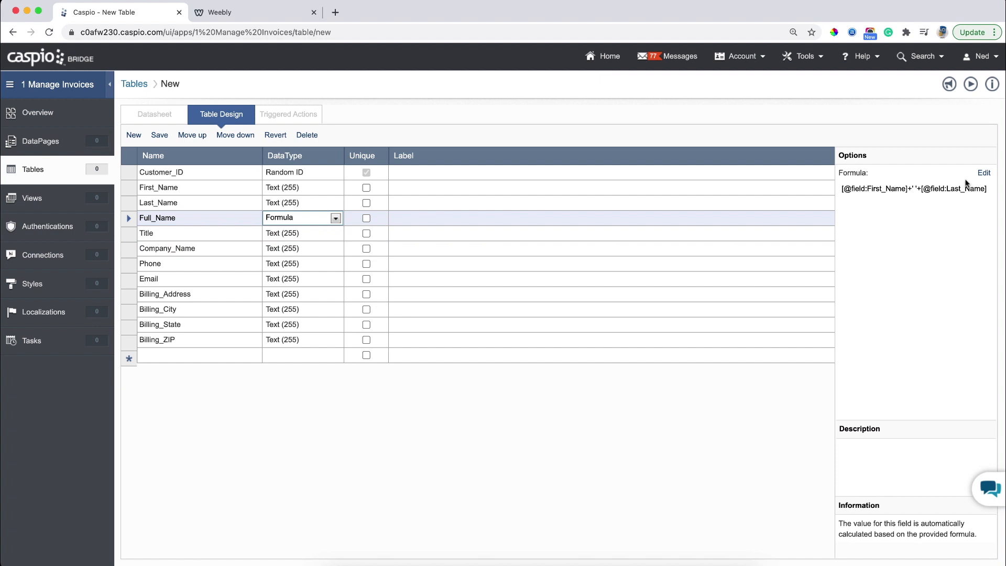
Apply the Full_Name formula joining First_Name and Last_Name with a space between.
{"action": "left_click", "coordinate": [983, 174]}
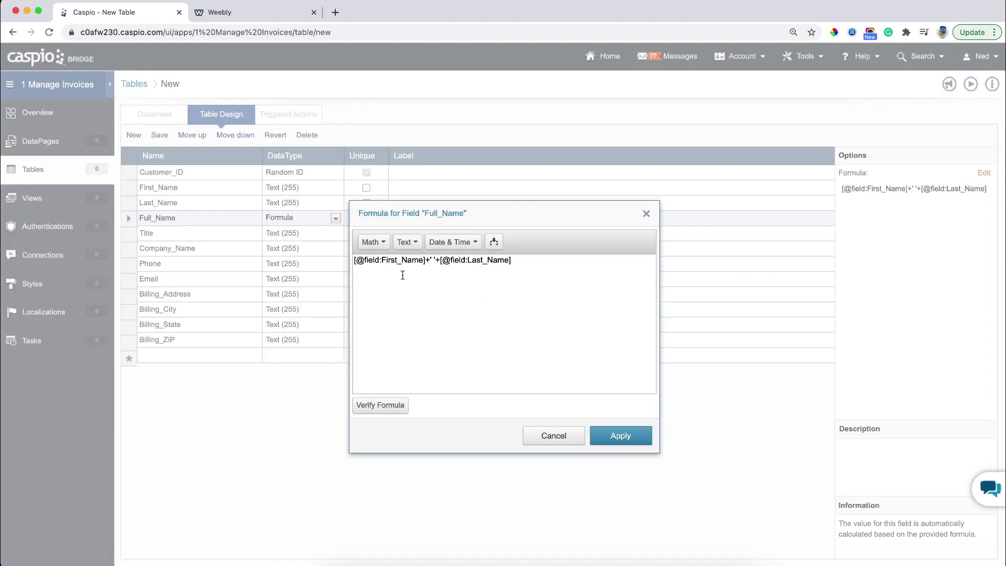
{"action": "left_click", "coordinate": [494, 242]}
{"action": "left_click", "coordinate": [503, 260]}
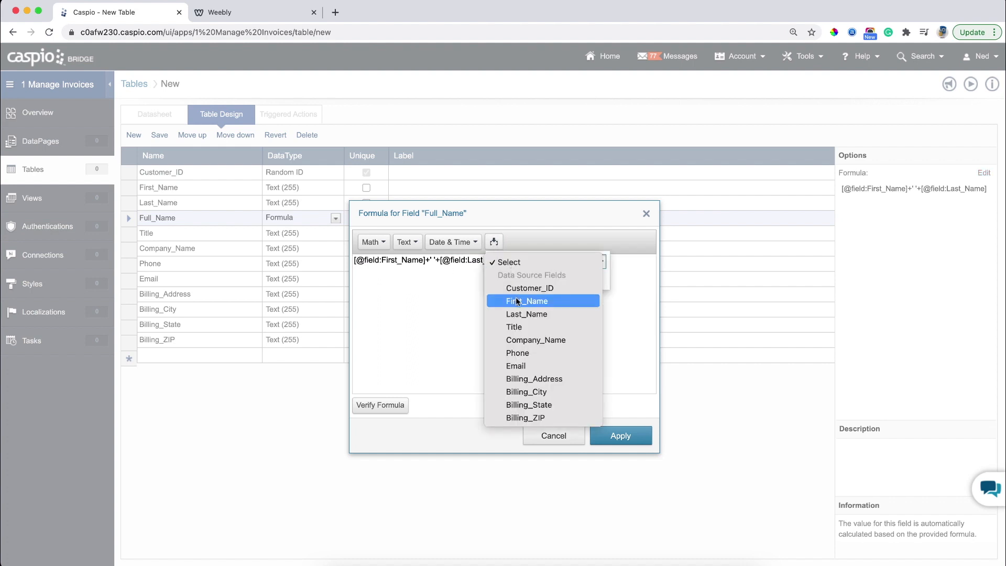
{"action": "left_click", "coordinate": [537, 225]}
{"action": "left_click", "coordinate": [441, 281]}
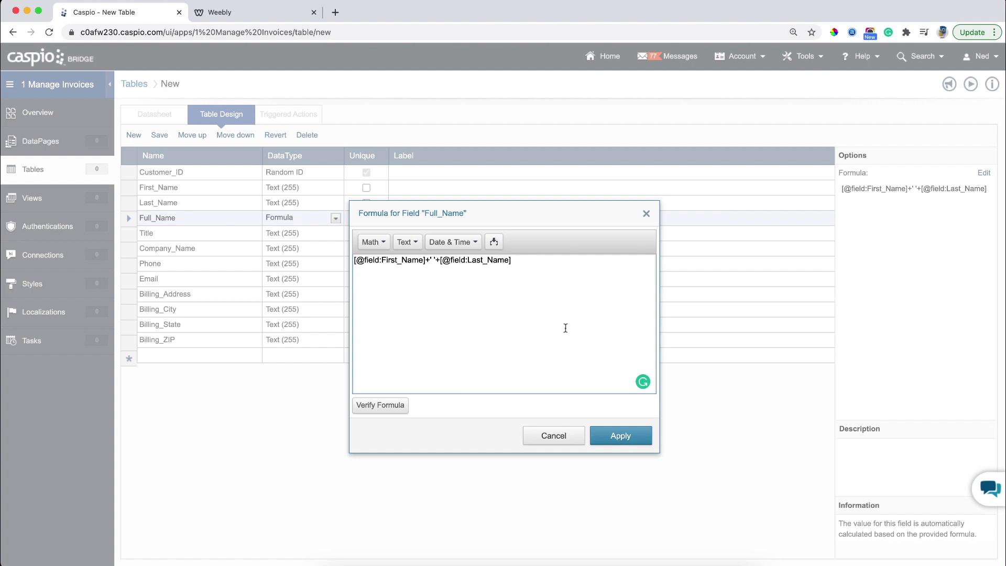
{"action": "left_click", "coordinate": [613, 434]}
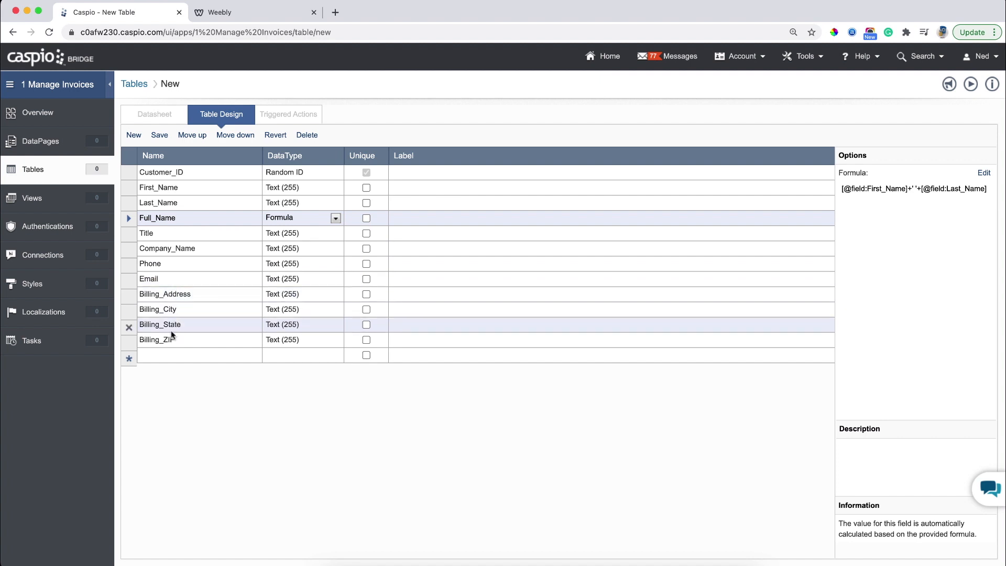
Save the new table, naming it Demo_invoices_customers.
{"action": "left_click", "coordinate": [160, 135]}
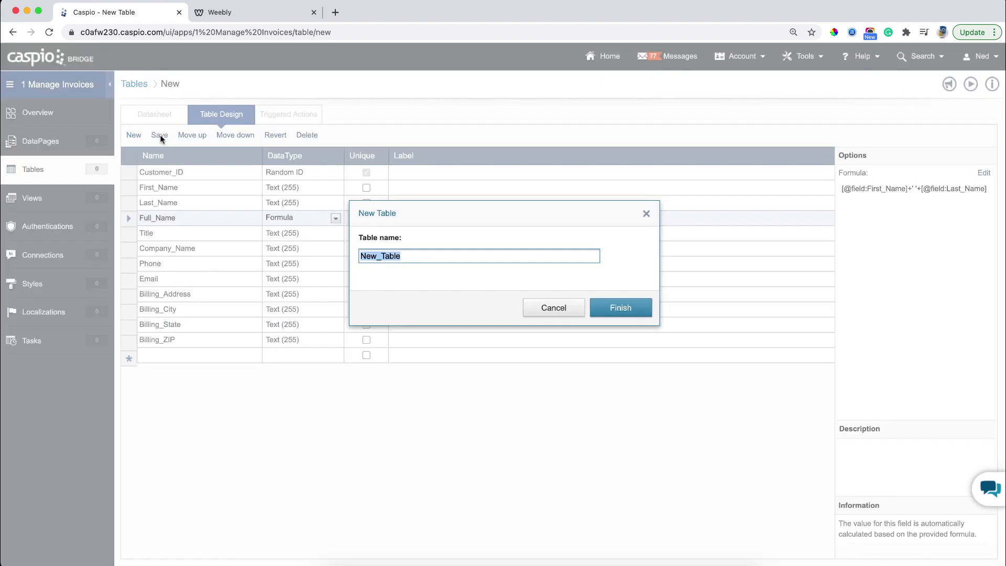
{"action": "type", "text": "Demo_invoices_customers"}
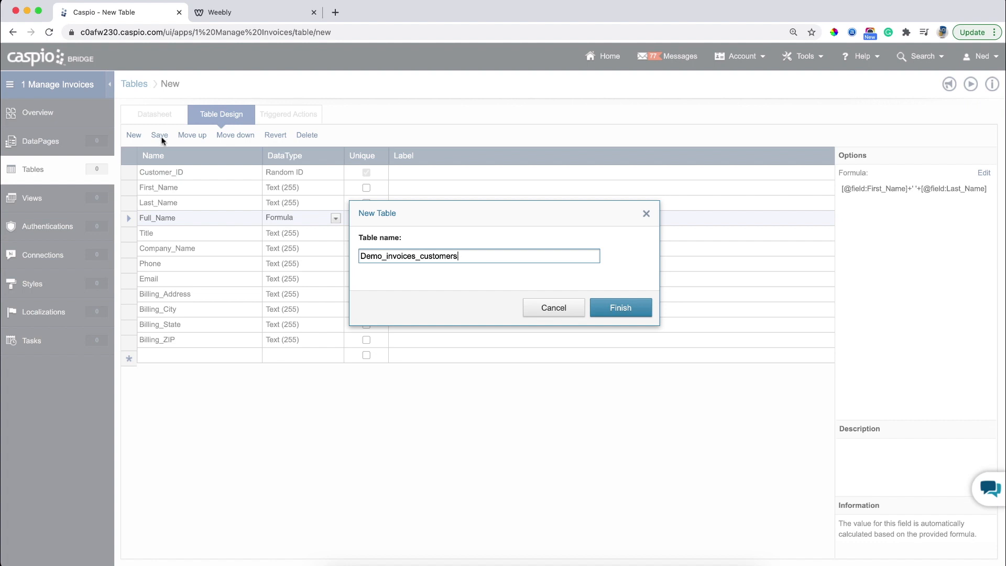
Finish creating Demo_invoices_customers, open its datasheet, and start entering the first First_Name.
{"action": "left_click", "coordinate": [616, 313]}
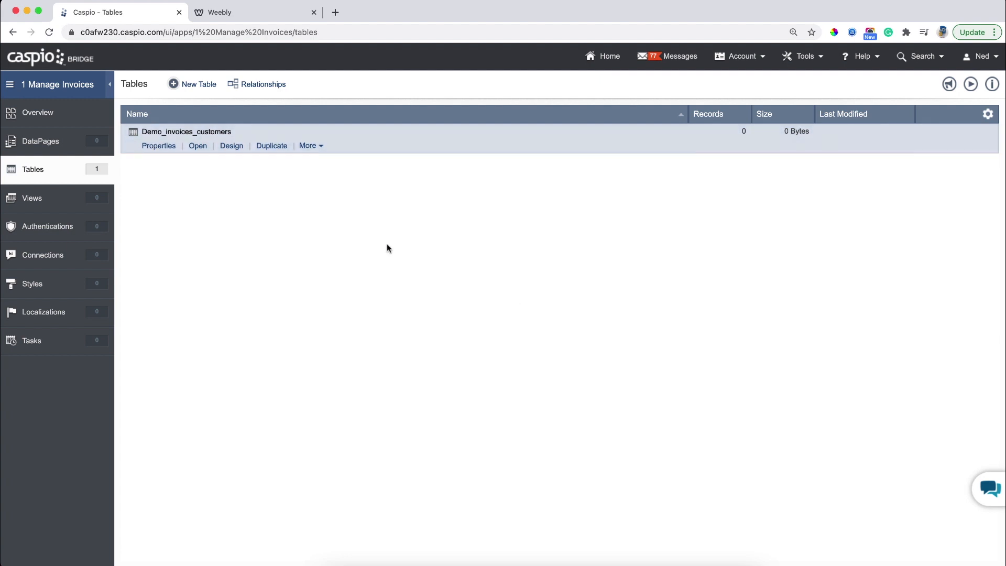
{"action": "left_click", "coordinate": [197, 147]}
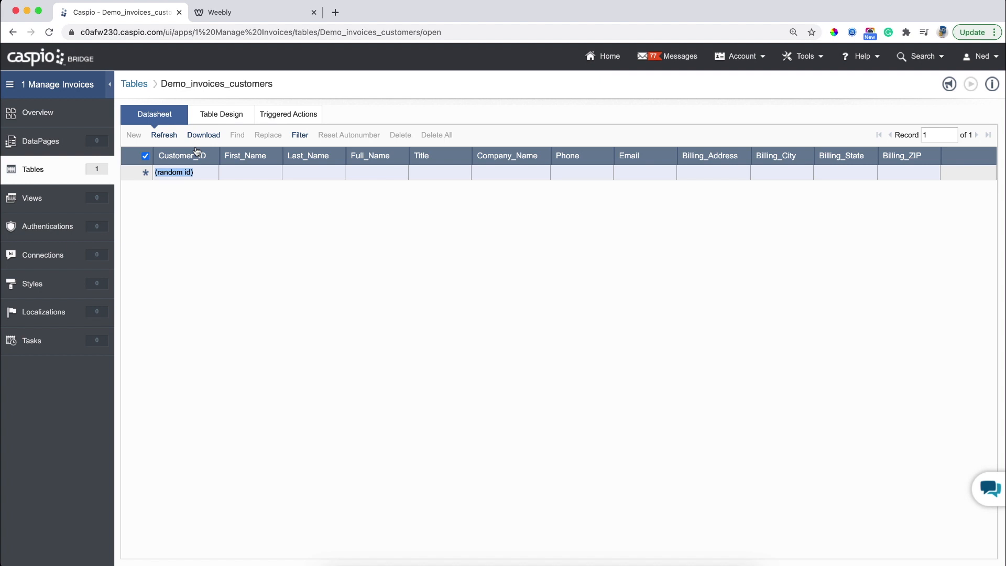
{"action": "left_click", "coordinate": [251, 172]}
Enter two sample customer rows with names, titles such as CEO, companies, phones, e-mails and billing addresses.
{"action": "key", "text": "Tab"}
{"action": "key", "text": "Tab"}
{"action": "key", "text": "Tab"}
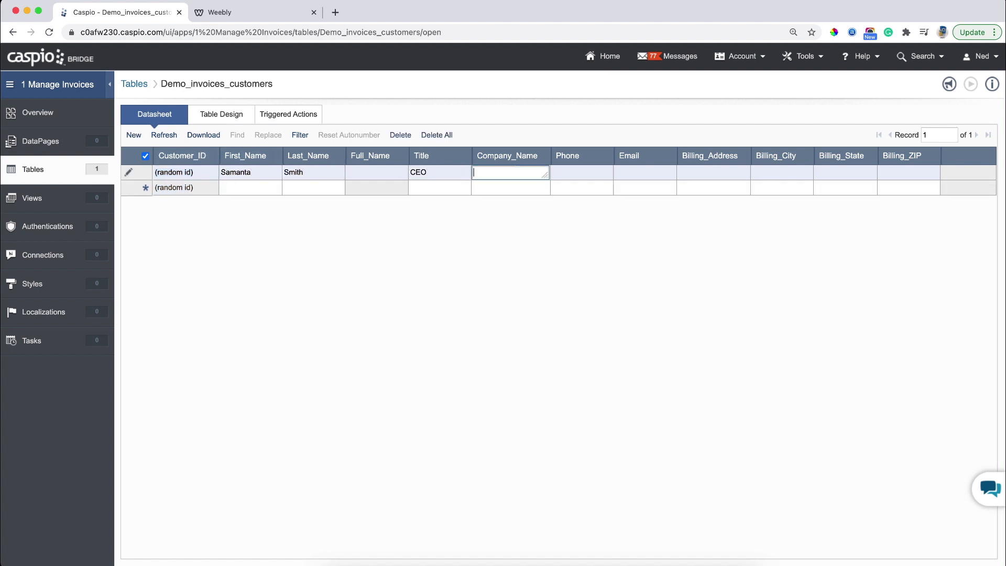
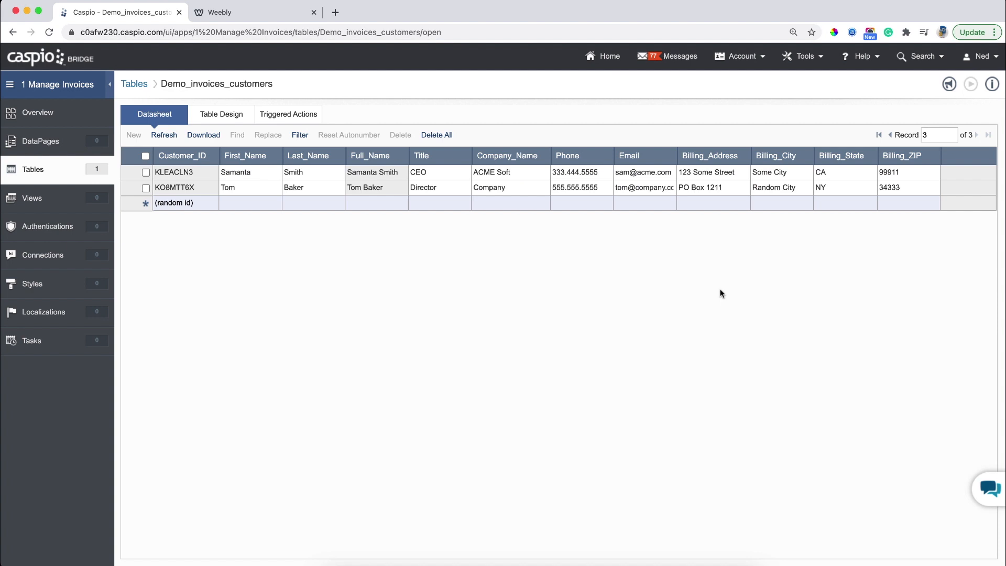
{"action": "left_click", "coordinate": [76, 179]}
Design a new table with Invoice_No, Customer_ID, bill-to address, issue and due dates, and Date_Created, then save.
{"action": "left_click", "coordinate": [206, 85]}
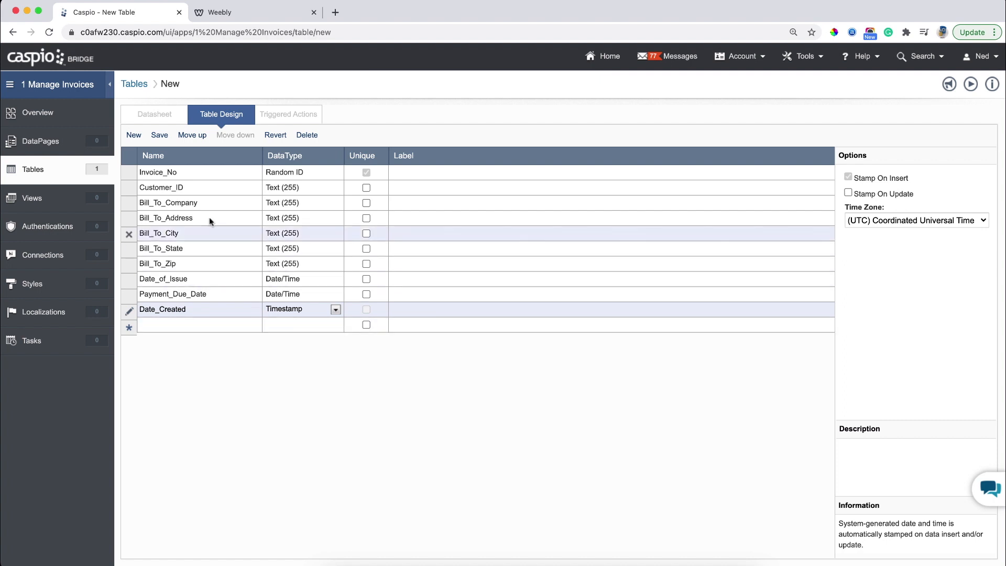
{"action": "left_click", "coordinate": [161, 136]}
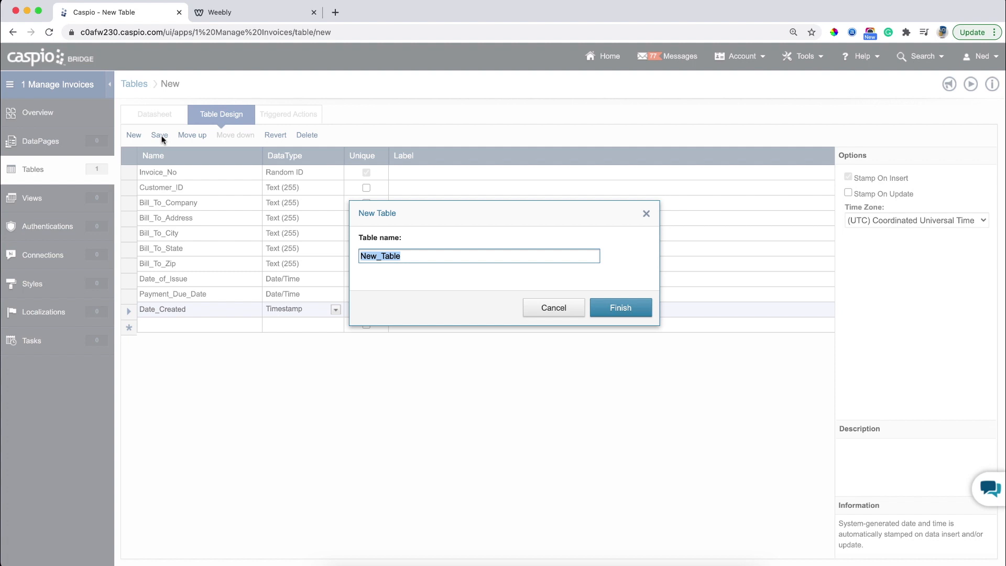
Name the invoices table demo_tbl_invoices and finish saving it.
{"action": "type", "text": "demo_tbl_invoices"}
{"action": "key", "text": "Return"}
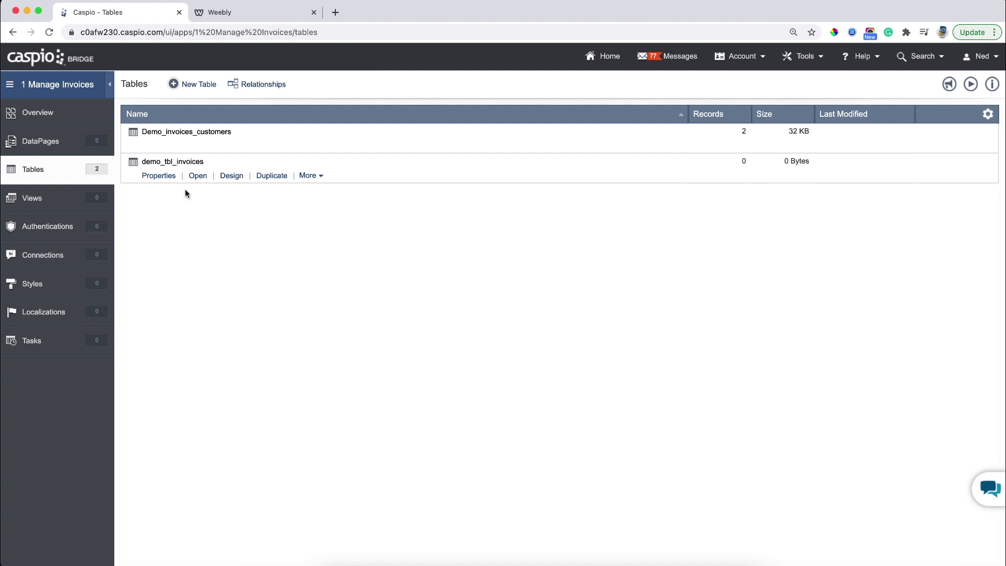
{"action": "left_click", "coordinate": [202, 90]}
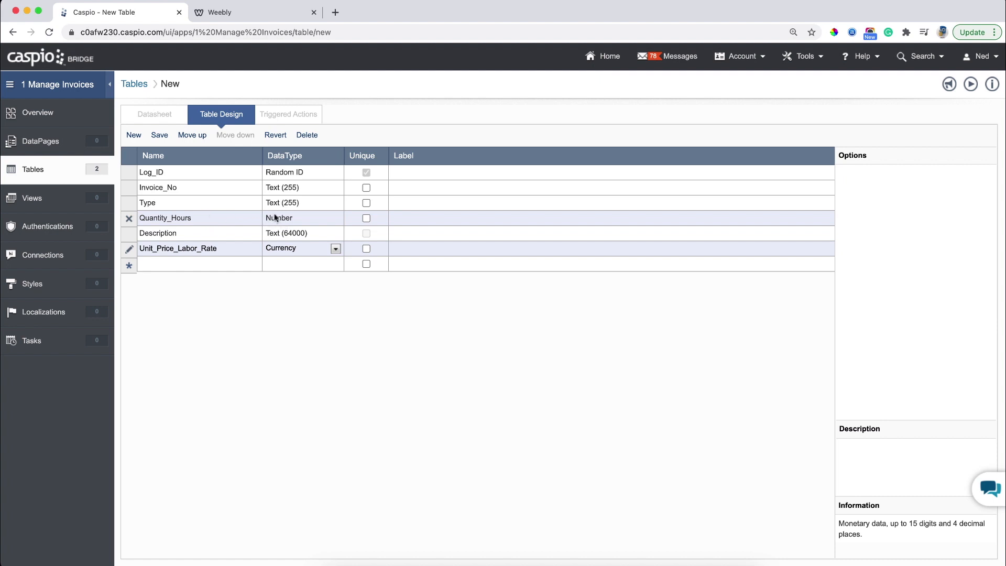
Define Log_ID, Invoice_No, Type, Quantity_Hours, Description and Currency Unit_Price_Labor_Rate fields, then save.
{"action": "left_click", "coordinate": [164, 135]}
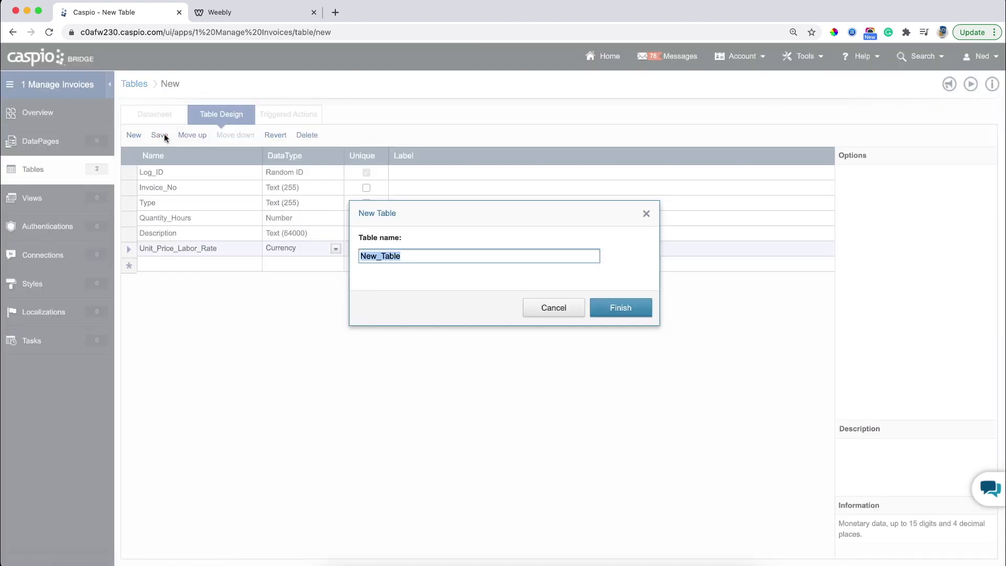
Save the line-item table under the name demo_invoice_items.
{"action": "type", "text": "demo_invoice_demo"}
{"action": "key", "text": "BackSpace"}
{"action": "key", "text": "BackSpace"}
{"action": "key", "text": "BackSpace"}
{"action": "key", "text": "BackSpace"}
{"action": "type", "text": "items"}
{"action": "key", "text": "Return"}
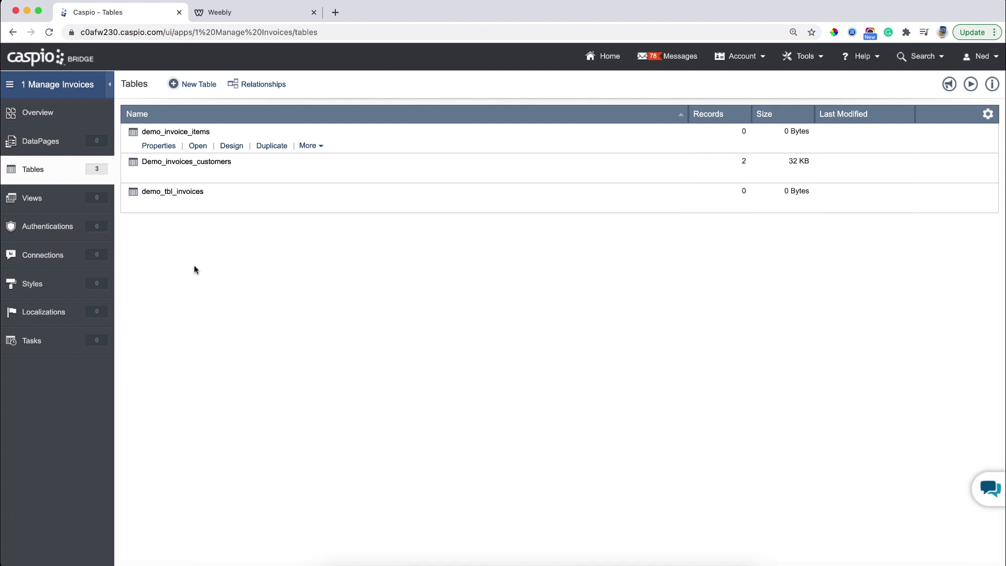
{"action": "left_click", "coordinate": [272, 90]}
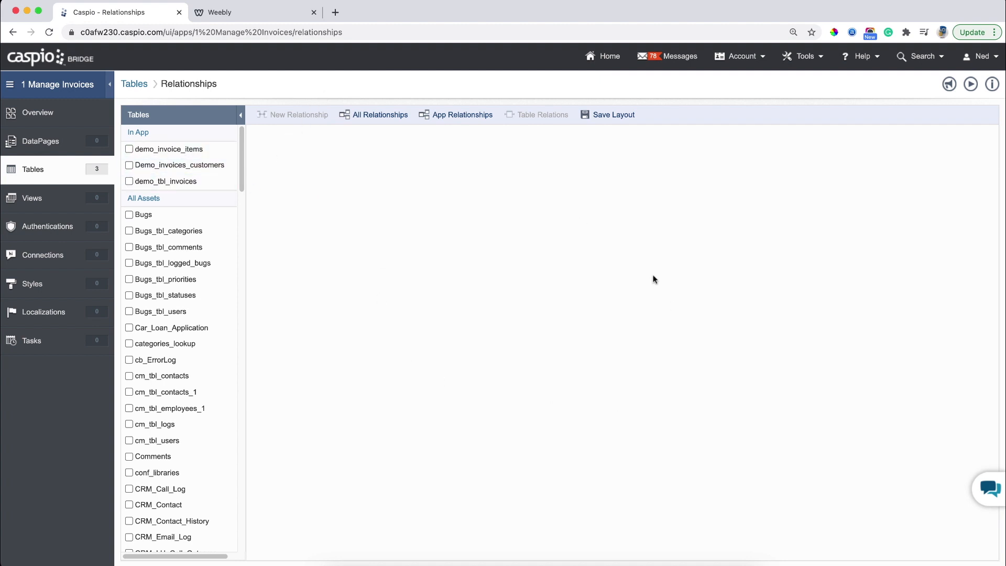
Add Demo_invoices_customers, demo_tbl_invoices and demo_invoice_items to the relationships canvas.
{"action": "left_click", "coordinate": [127, 165]}
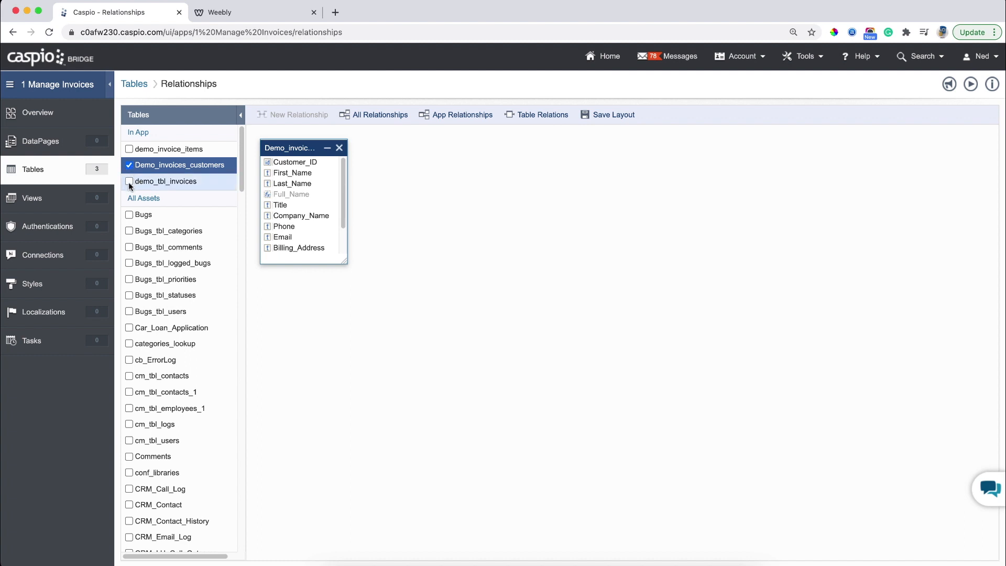
{"action": "left_click", "coordinate": [129, 182]}
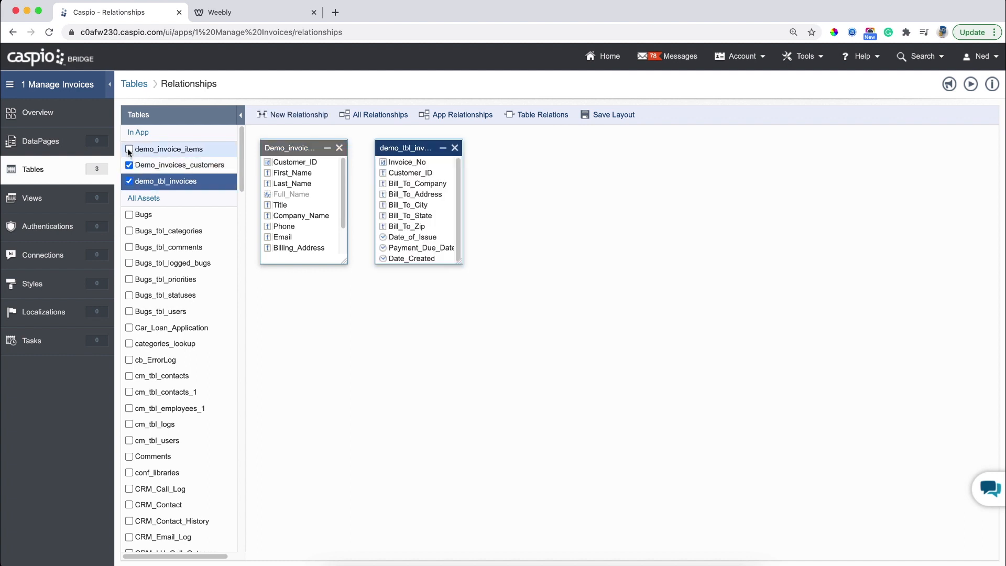
{"action": "left_click", "coordinate": [129, 150]}
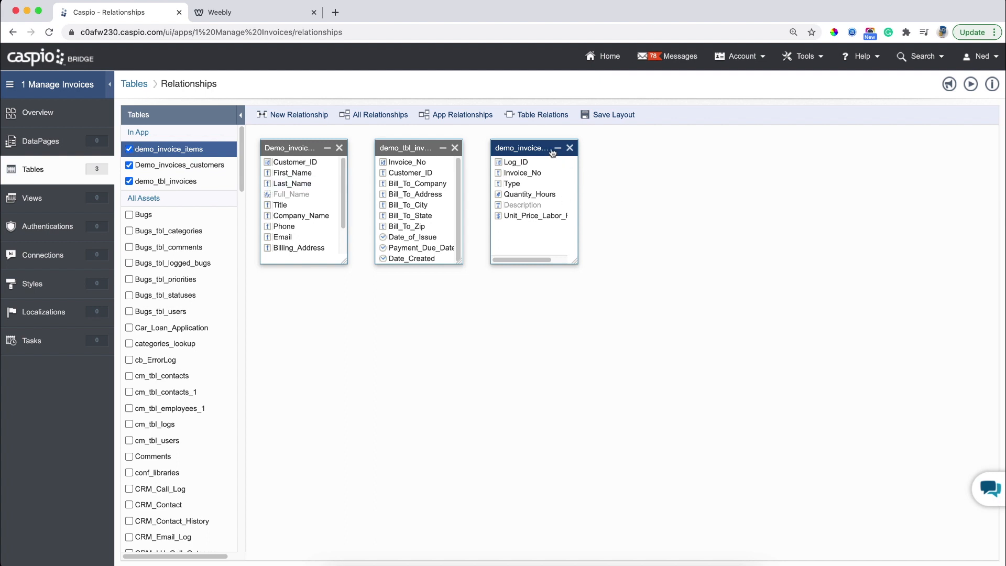
Arrange the three table boxes and link customers' Customer_ID to demo_tbl_invoices' Customer_ID.
{"action": "left_click_drag", "start_coordinate": [538, 147], "coordinate": [831, 247]}
{"action": "left_click_drag", "start_coordinate": [432, 148], "coordinate": [568, 200]}
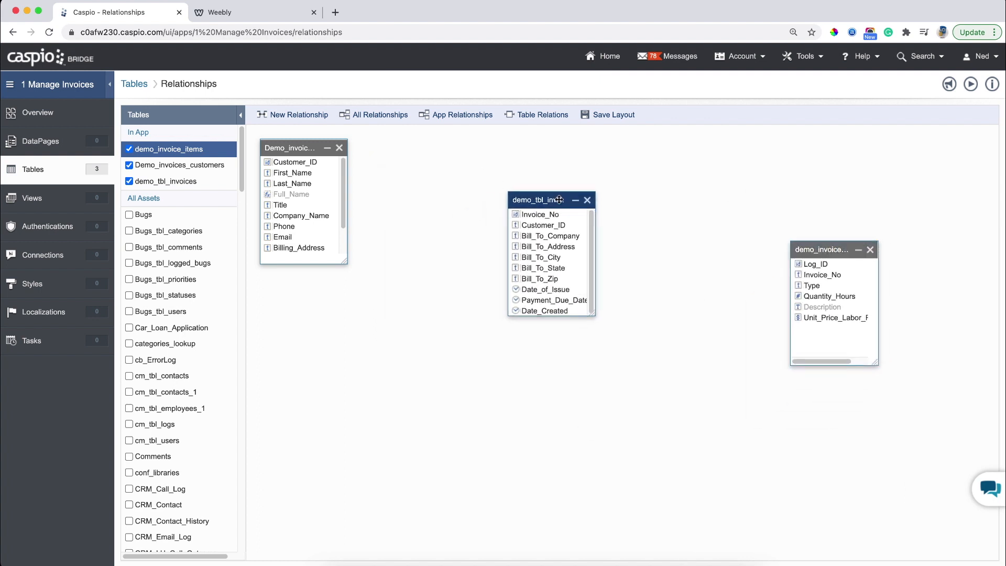
{"action": "left_click_drag", "start_coordinate": [594, 313], "coordinate": [632, 352]}
{"action": "left_click_drag", "start_coordinate": [296, 149], "coordinate": [340, 211]}
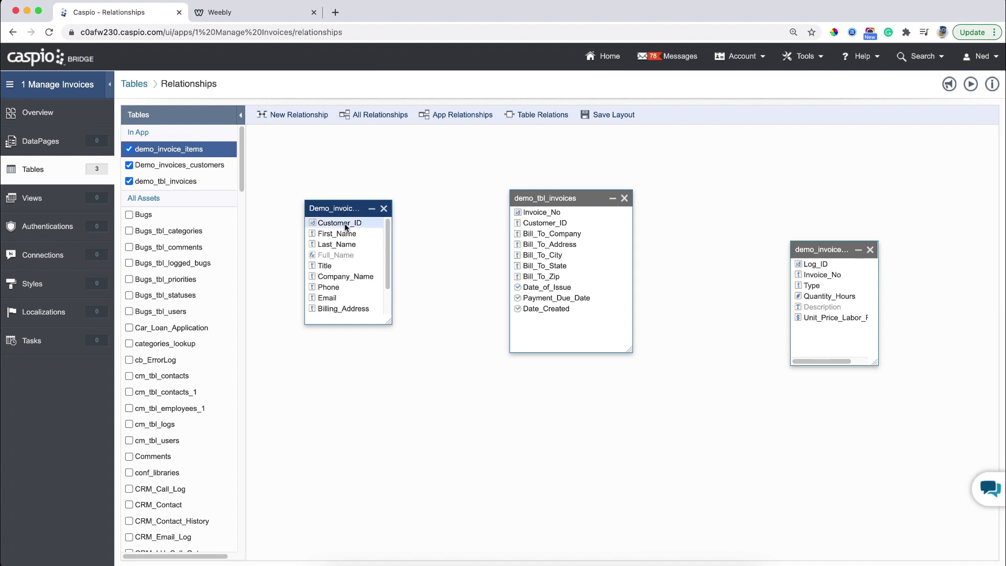
{"action": "left_click_drag", "start_coordinate": [344, 223], "coordinate": [359, 221]}
{"action": "left_click_drag", "start_coordinate": [425, 225], "coordinate": [442, 279]}
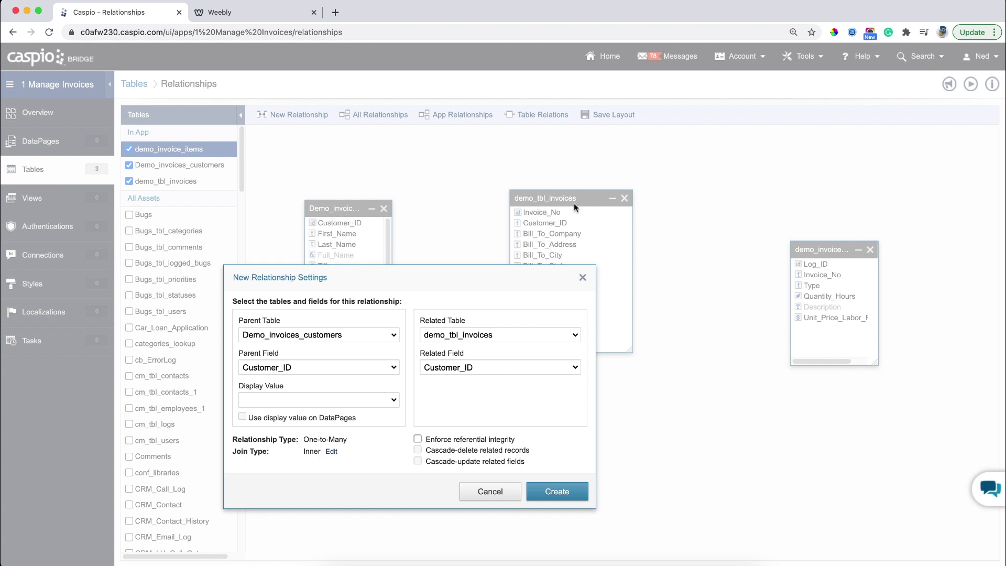
Create the one-to-many Customer_ID relationship, then link Invoice_No from demo_tbl_invoices to demo_invoice_items.
{"action": "left_click", "coordinate": [580, 491]}
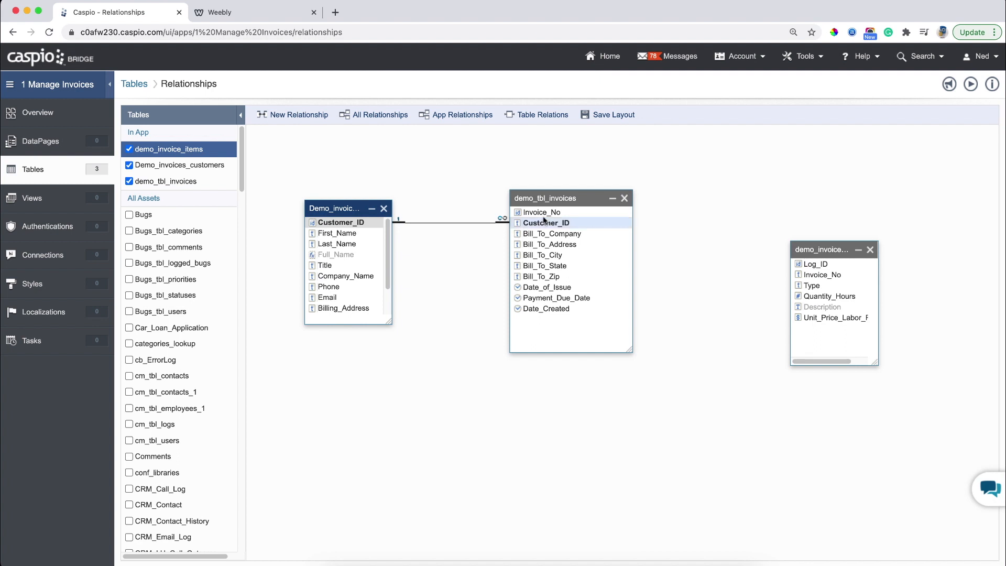
{"action": "left_click_drag", "start_coordinate": [547, 212], "coordinate": [592, 214]}
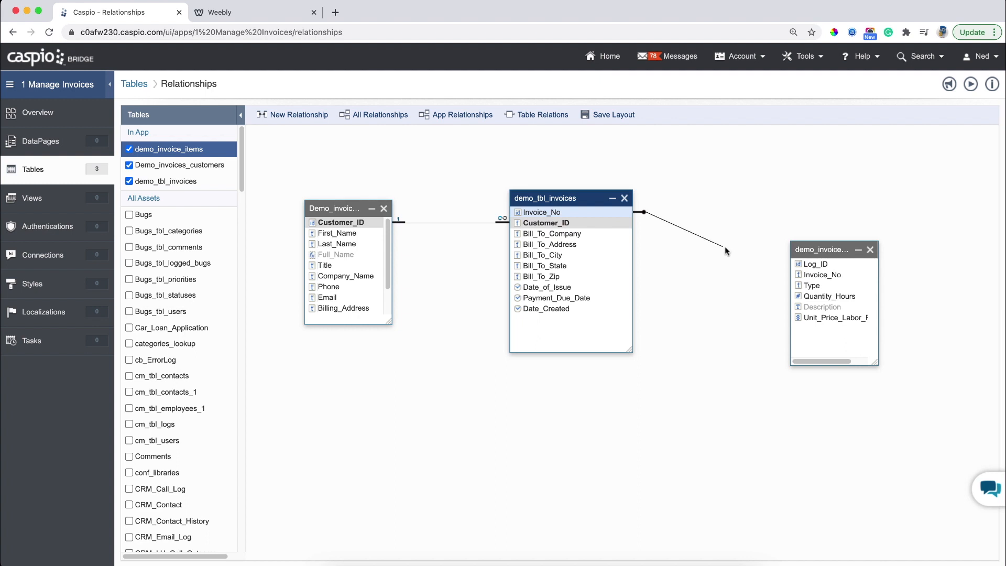
{"action": "left_click_drag", "start_coordinate": [724, 249], "coordinate": [801, 276]}
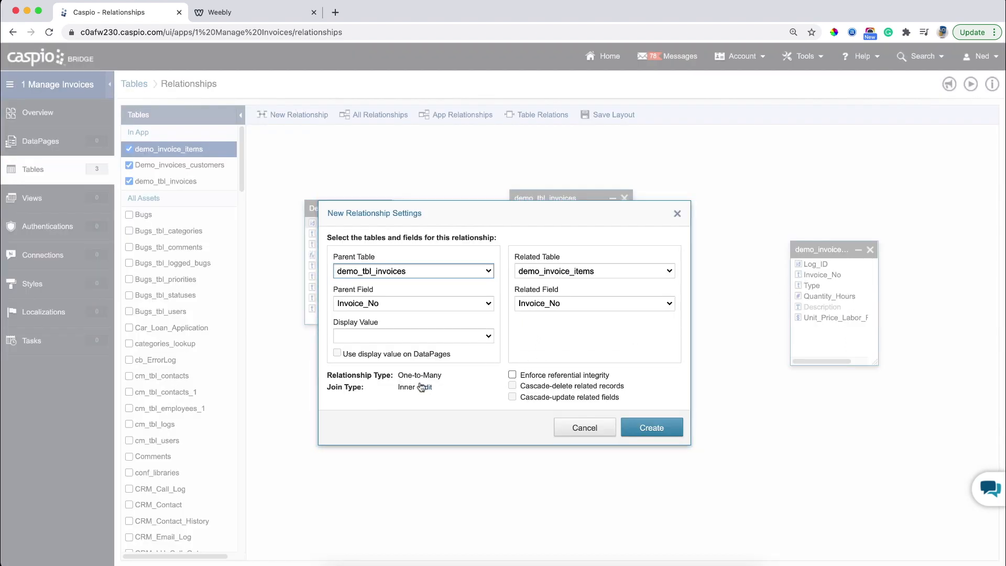
Create the one-to-many Invoice_No relationship and enlarge the demo_invoice_items box to show all fields.
{"action": "left_click", "coordinate": [641, 430]}
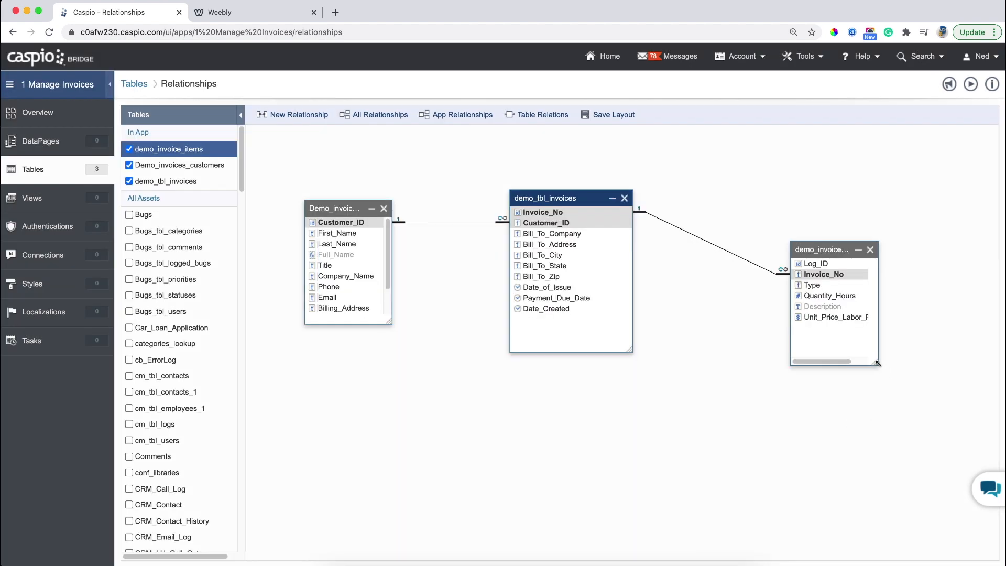
{"action": "left_click_drag", "start_coordinate": [877, 362], "coordinate": [898, 383]}
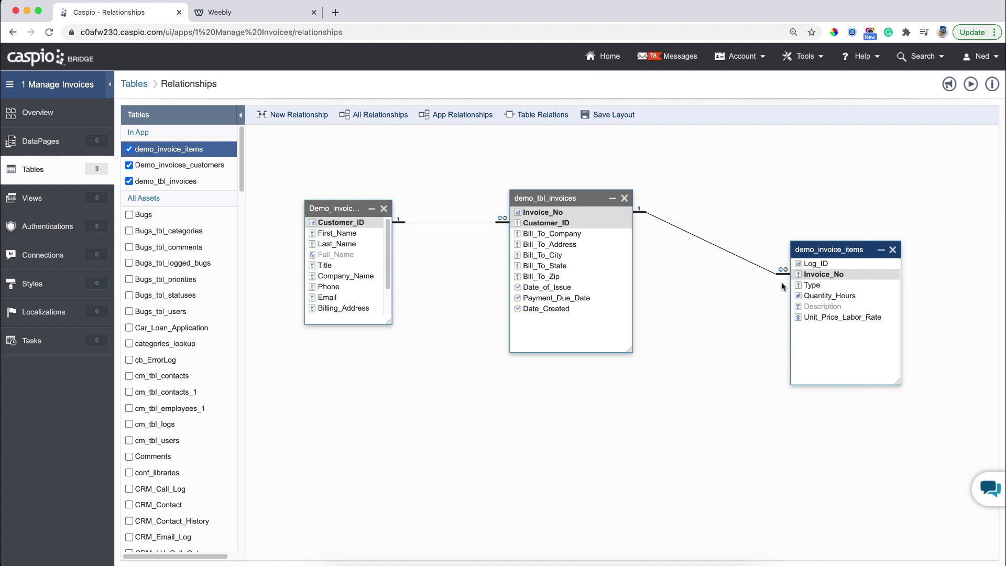
{"action": "left_click", "coordinate": [57, 143]}
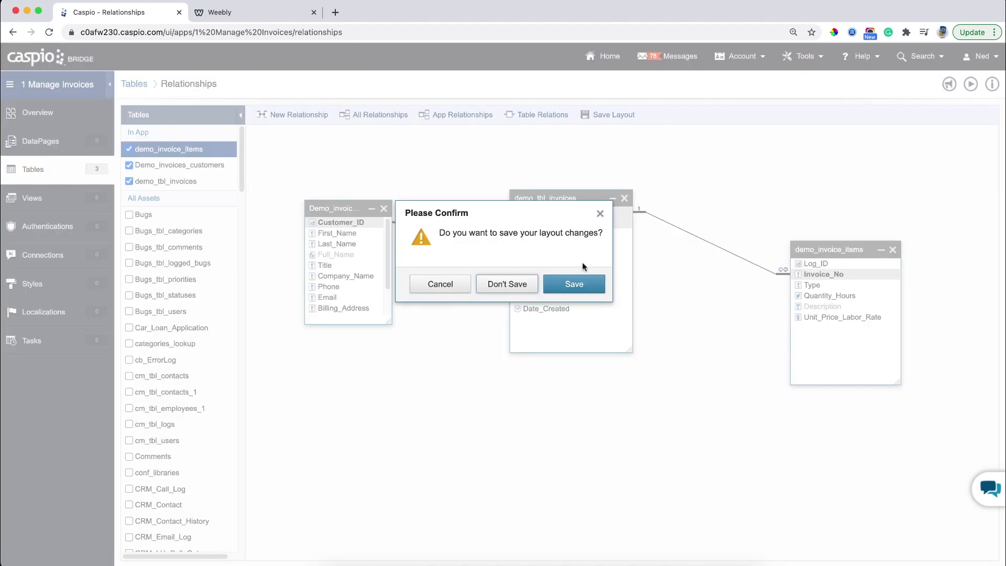
Save the relationship layout changes in the confirmation prompt.
{"action": "left_click", "coordinate": [581, 286]}
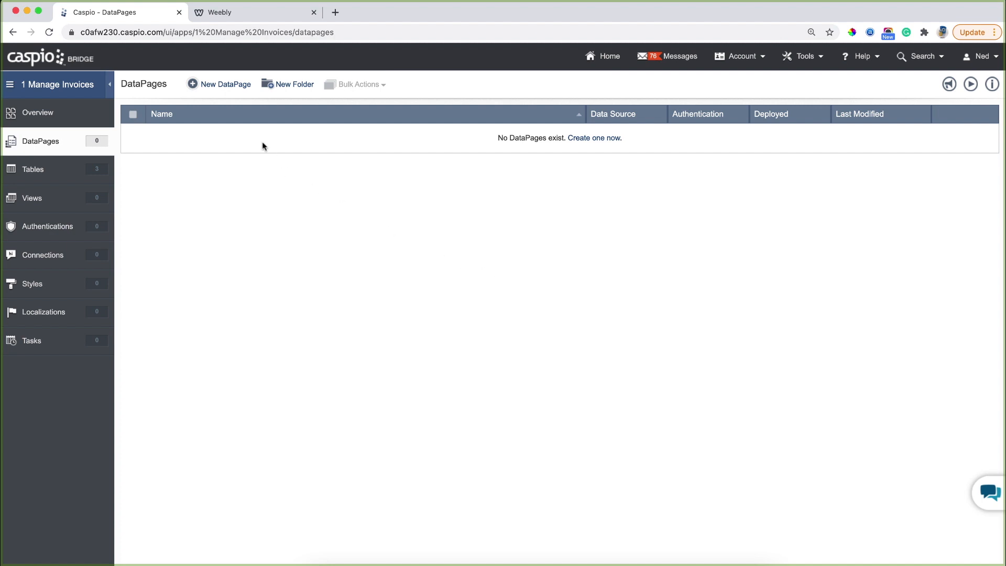
Start a new DataPage, browse the Reports, Calendars and Charts types, then return to Forms.
{"action": "left_click", "coordinate": [218, 87]}
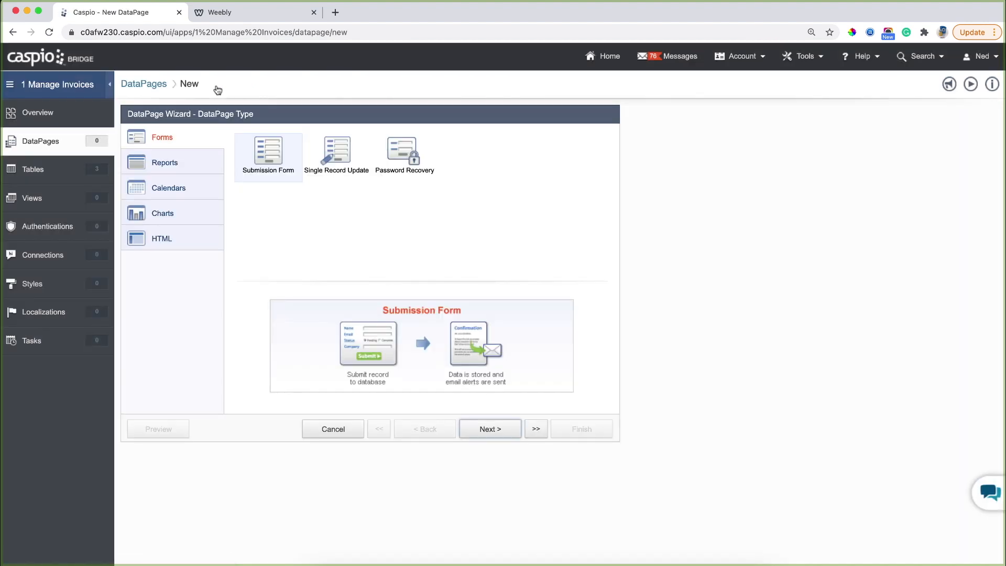
{"action": "left_click", "coordinate": [208, 163]}
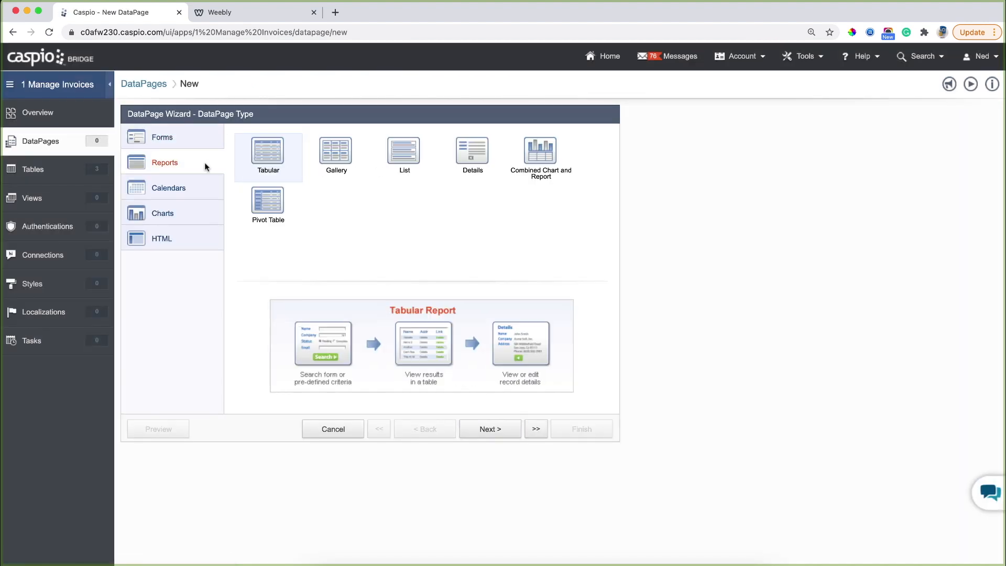
{"action": "left_click", "coordinate": [203, 188]}
{"action": "left_click", "coordinate": [193, 212]}
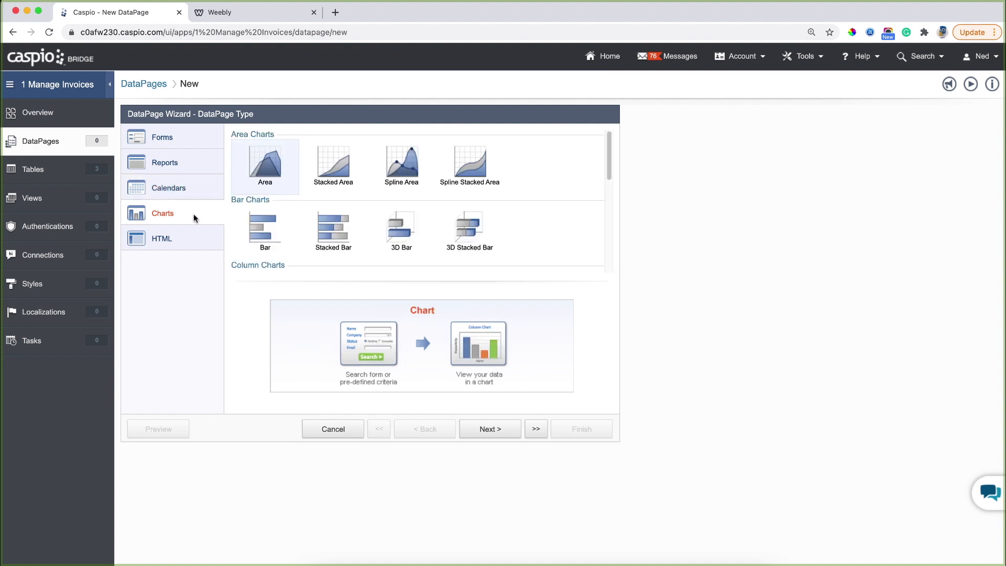
{"action": "left_click", "coordinate": [190, 143]}
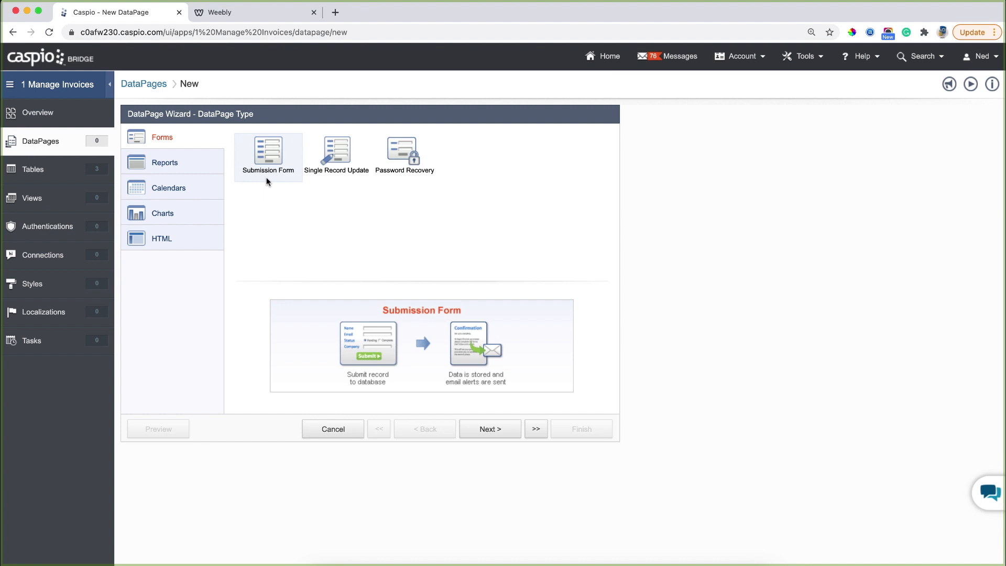
Base the submission form on demo_tbl_invoices and name it 'Create New Invoice'.
{"action": "left_click", "coordinate": [484, 430]}
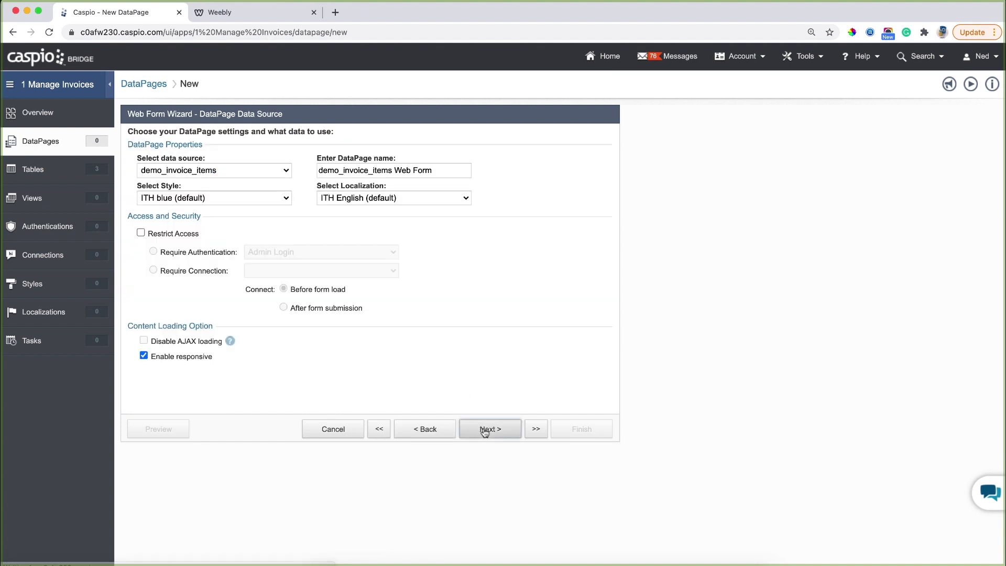
{"action": "left_click", "coordinate": [240, 171]}
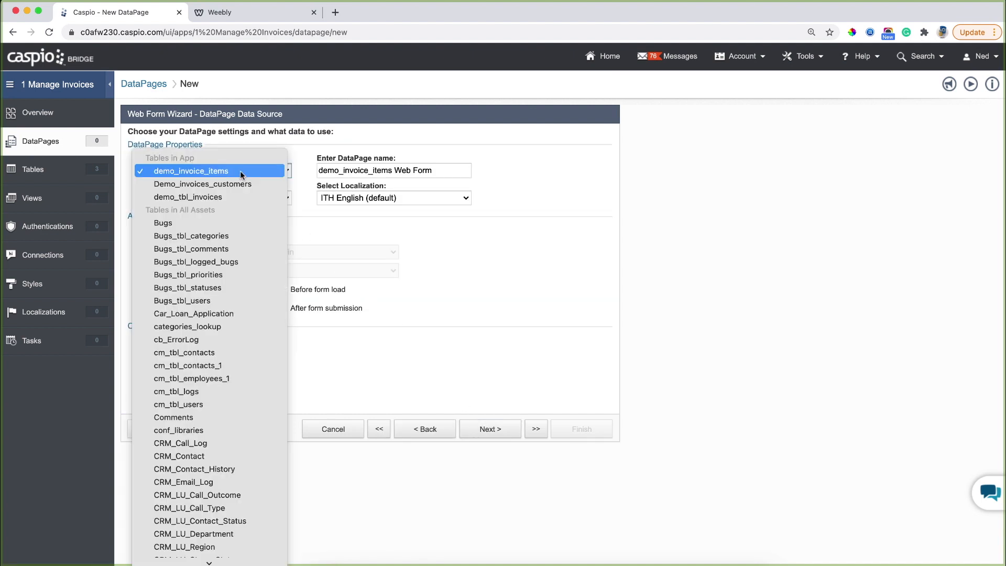
{"action": "left_click", "coordinate": [235, 196]}
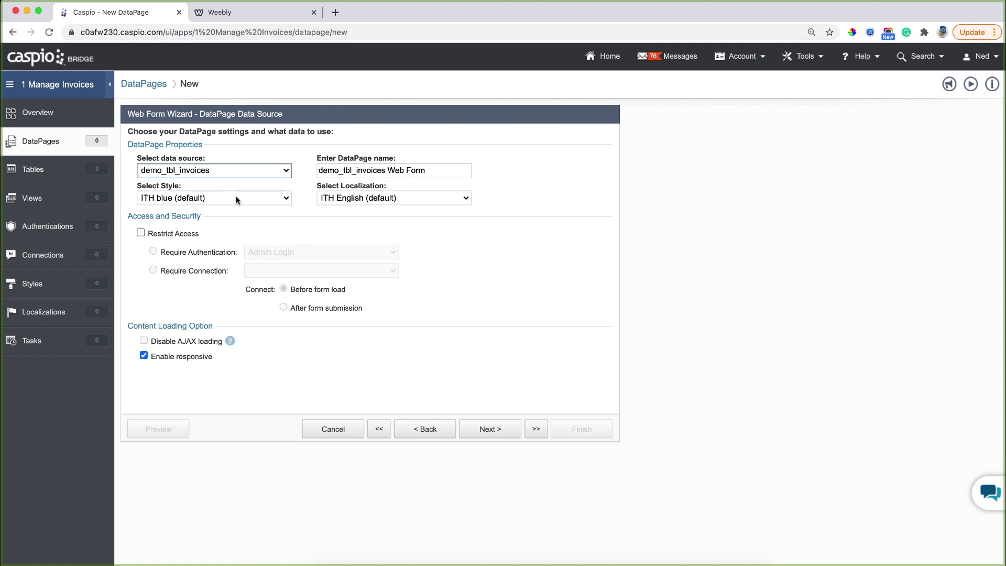
{"action": "left_click_drag", "start_coordinate": [443, 171], "coordinate": [258, 169]}
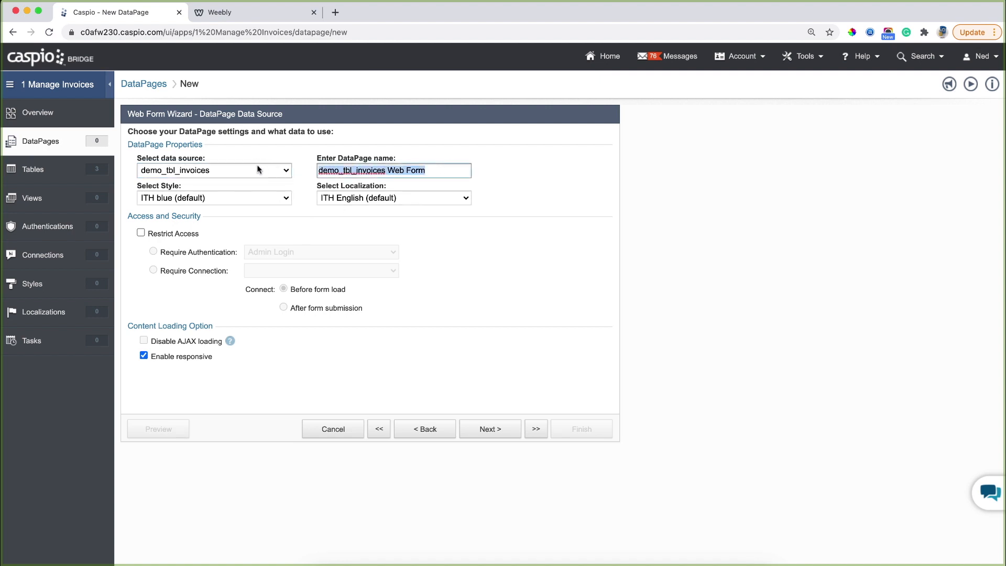
{"action": "type", "text": "Create "}
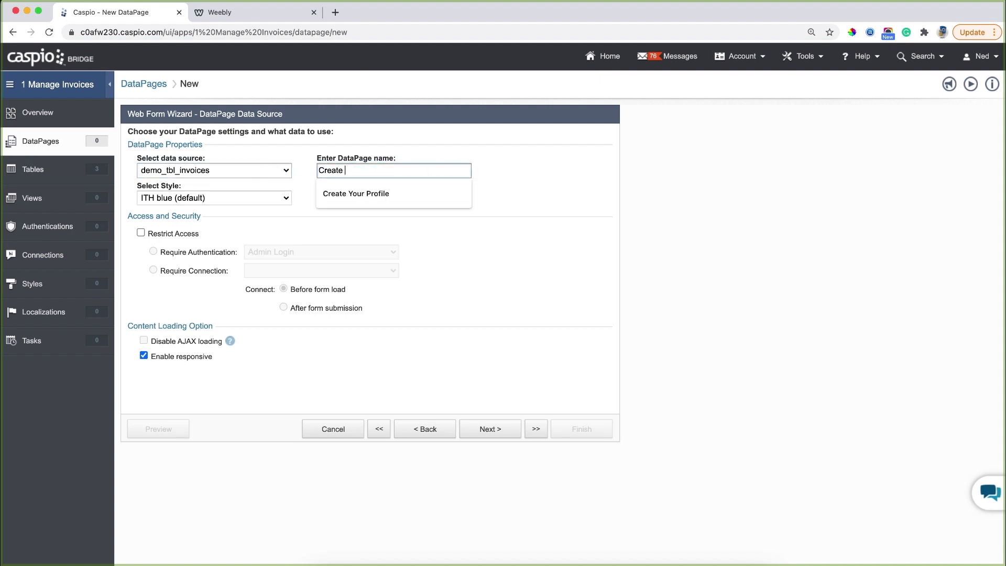
{"action": "type", "text": "New Invoice"}
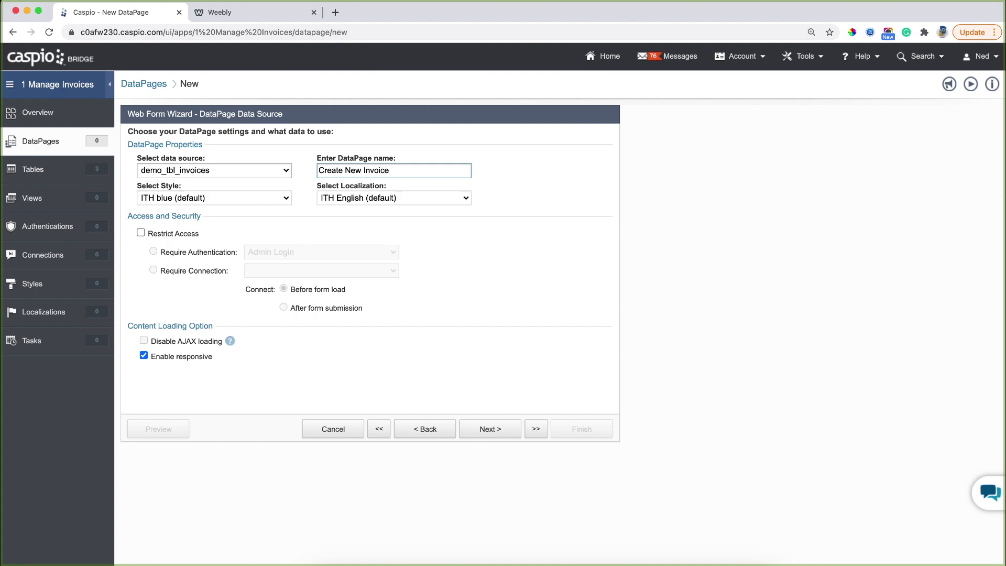
Apply the Blue style and English localization to the form.
{"action": "left_click", "coordinate": [272, 199]}
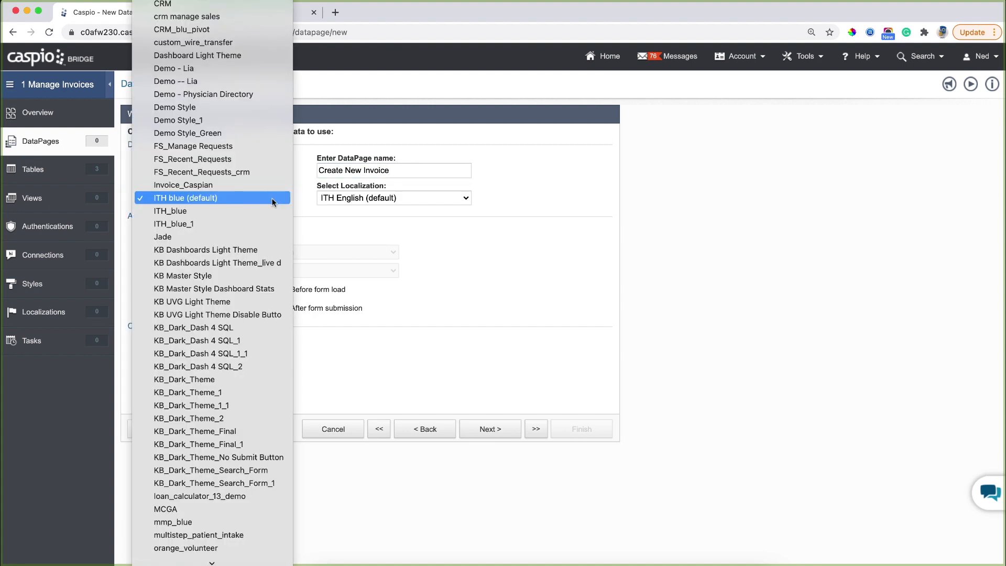
{"action": "scroll", "coordinate": [259, 194], "scroll_direction": "up", "scroll_amount": 10}
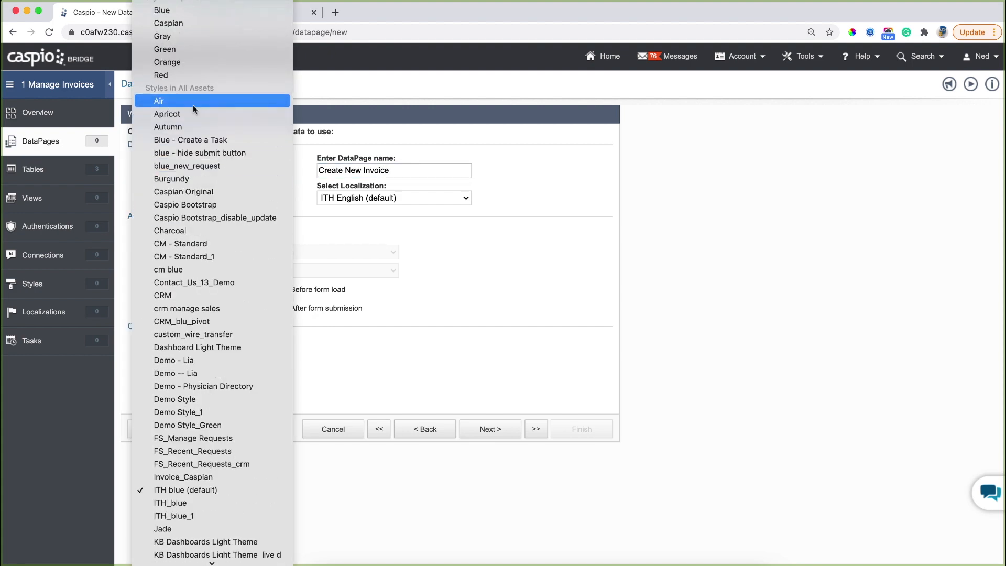
{"action": "left_click", "coordinate": [178, 14]}
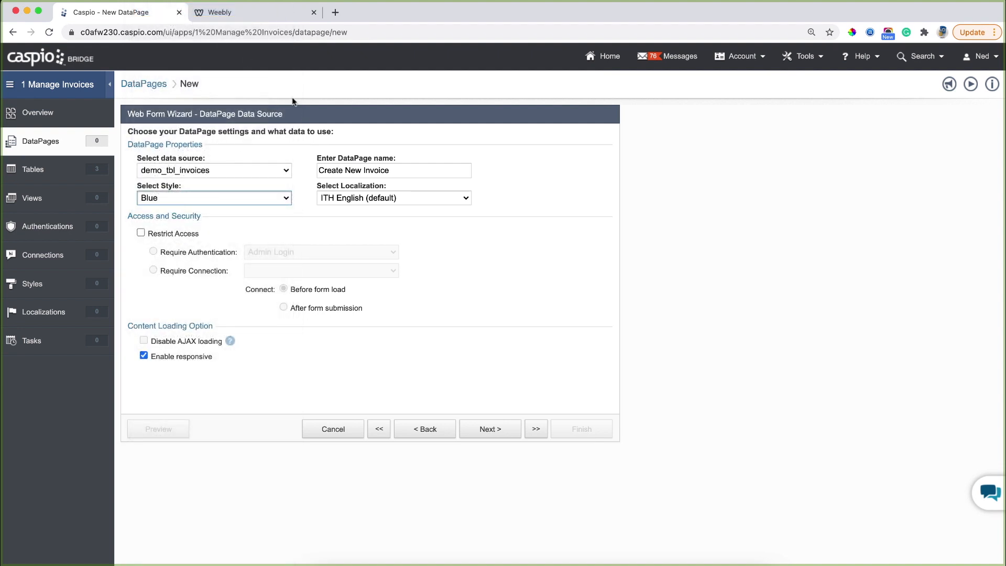
{"action": "left_click", "coordinate": [393, 202]}
{"action": "scroll", "coordinate": [393, 198], "scroll_direction": "up", "scroll_amount": 10}
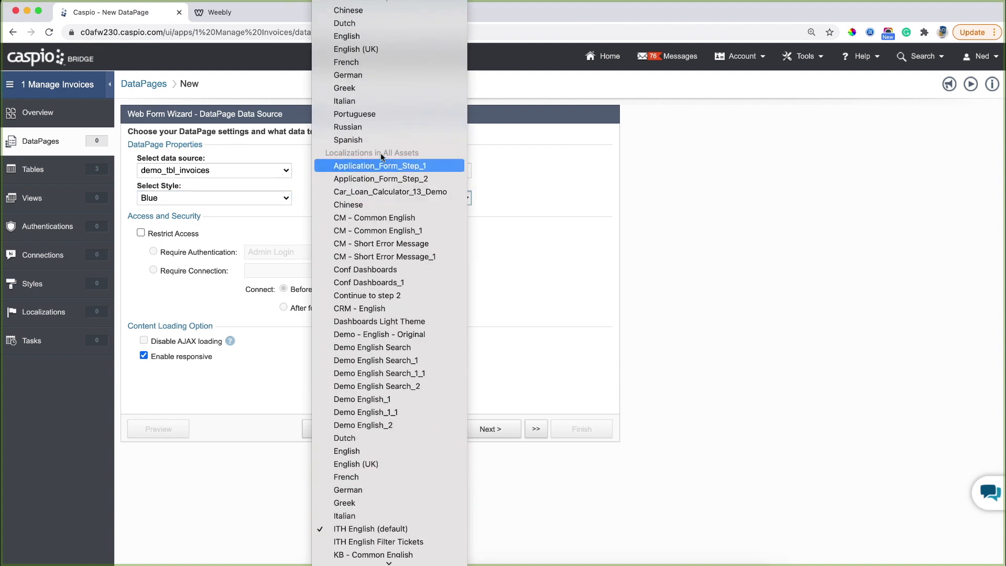
{"action": "left_click", "coordinate": [360, 36]}
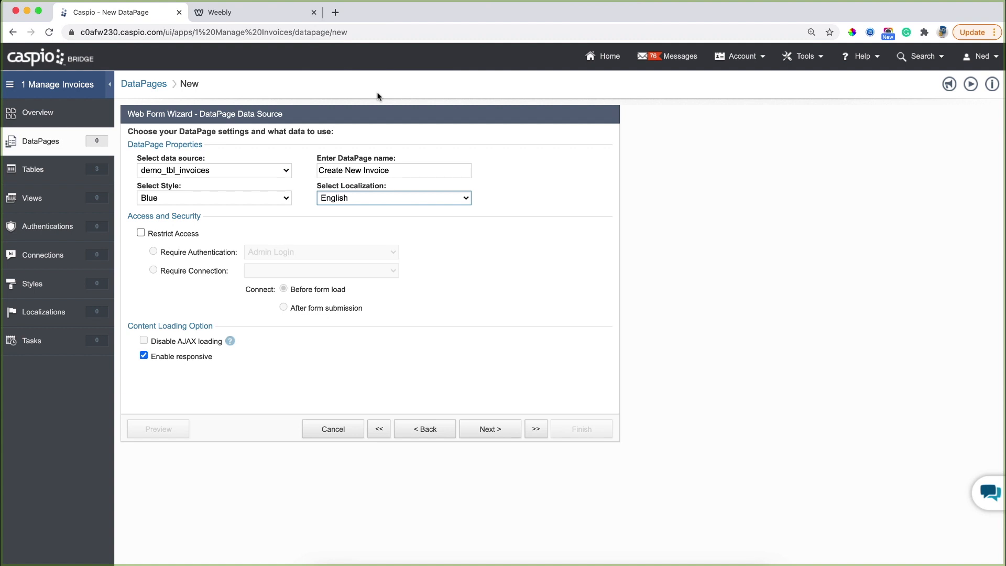
{"action": "left_click", "coordinate": [490, 429]}
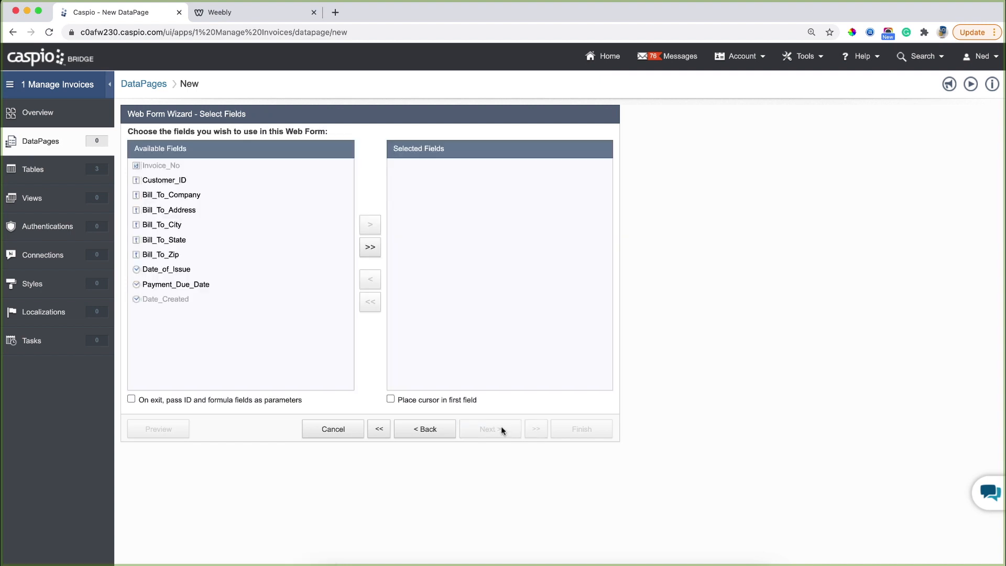
Add all available invoice fields and pass ID and formula fields as parameters on exit.
{"action": "left_click", "coordinate": [370, 249]}
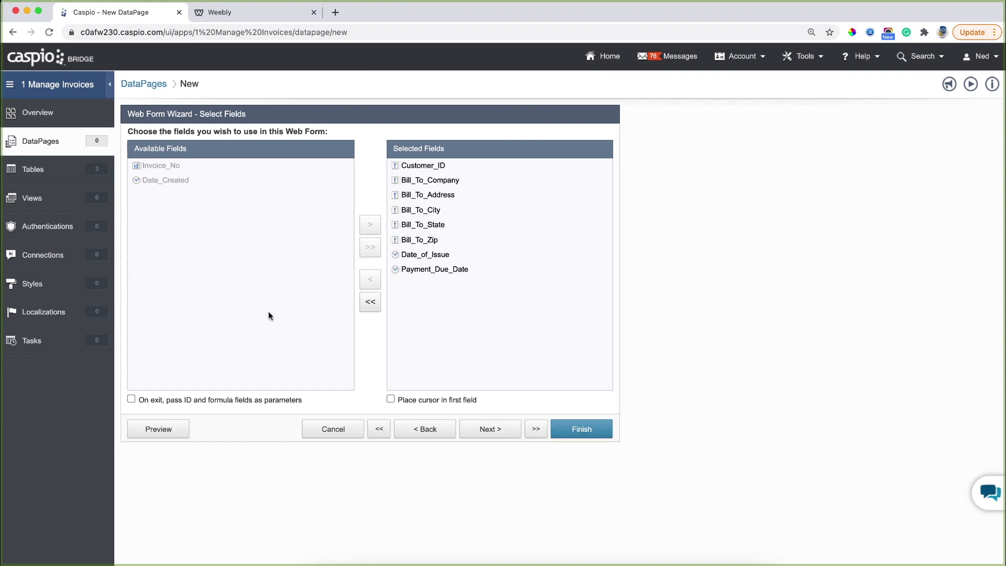
{"action": "left_click", "coordinate": [177, 402]}
Make Customer_ID a dropdown sourced from both custom values and a lookup table.
{"action": "left_click", "coordinate": [480, 429]}
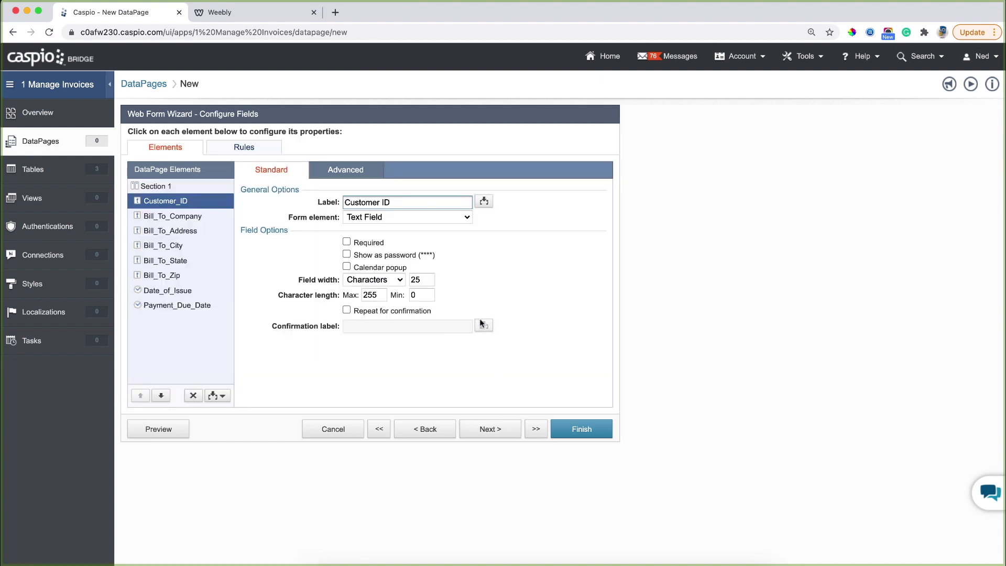
{"action": "left_click", "coordinate": [442, 217]}
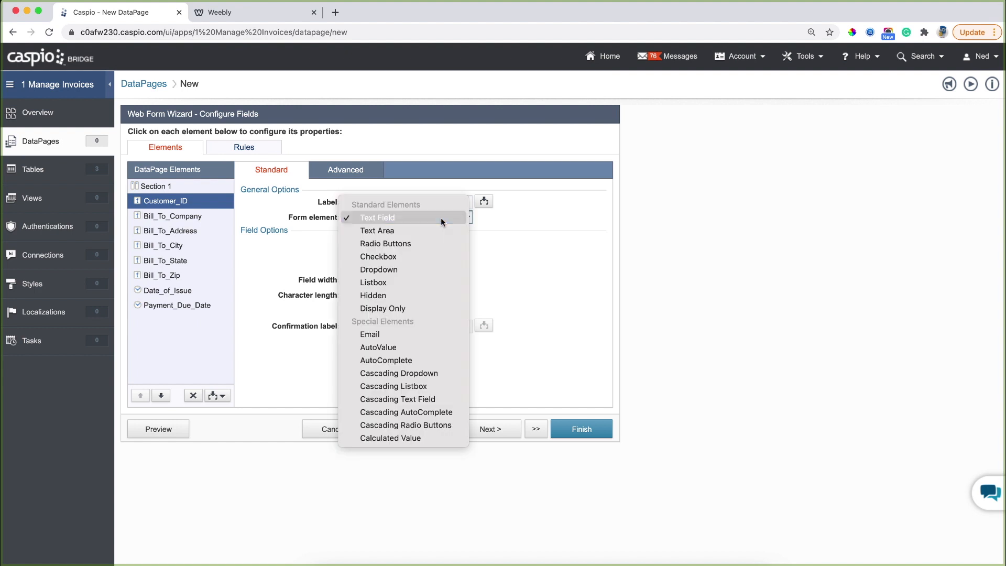
{"action": "left_click", "coordinate": [425, 269]}
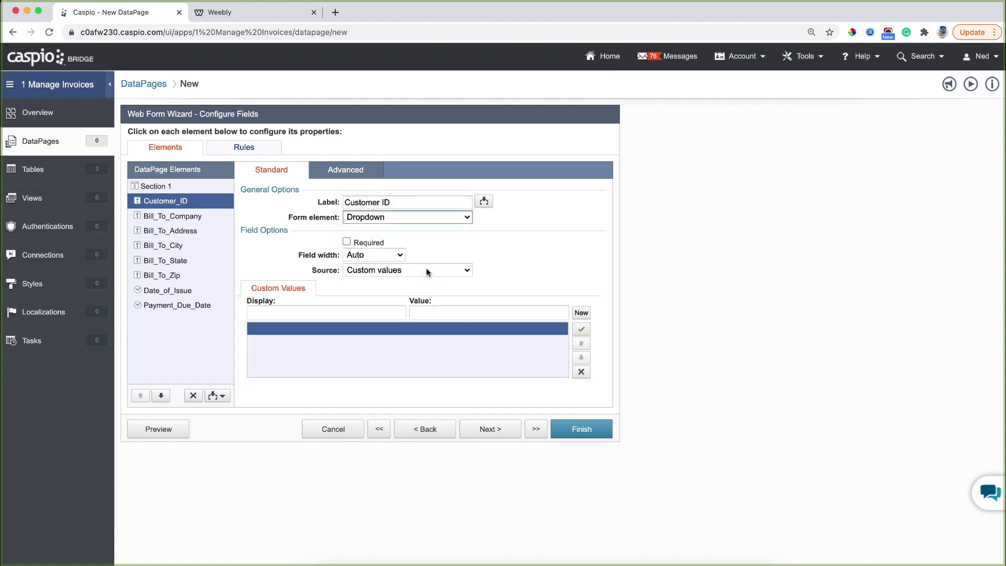
{"action": "left_click", "coordinate": [397, 269]}
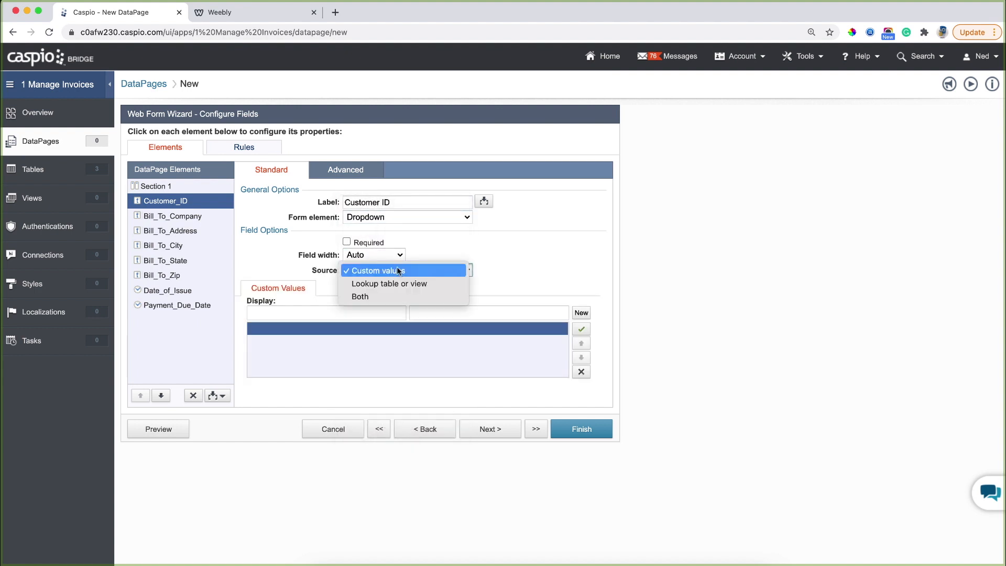
{"action": "left_click", "coordinate": [387, 296]}
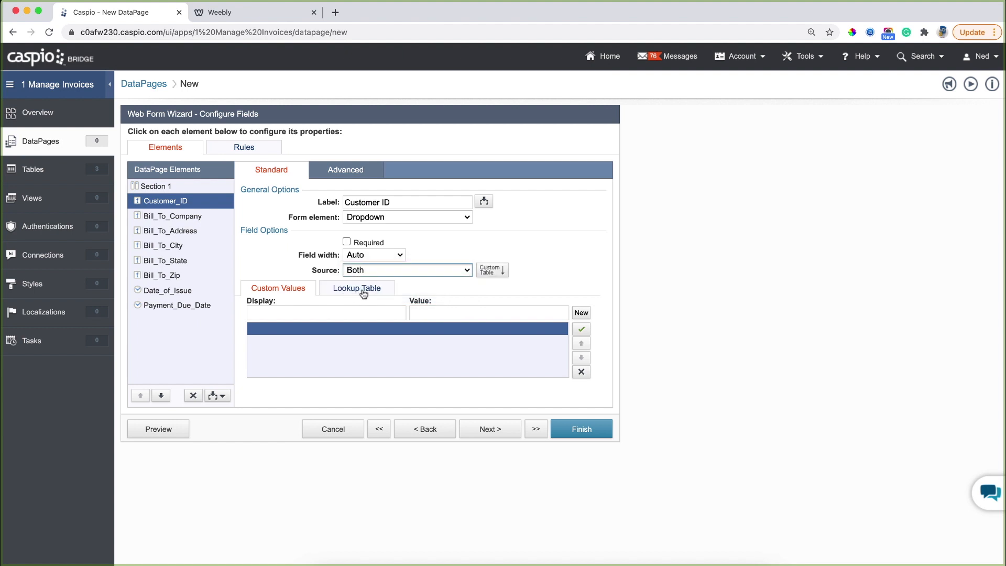
Add a 'Select Customer' custom option with an empty value.
{"action": "left_click", "coordinate": [342, 311]}
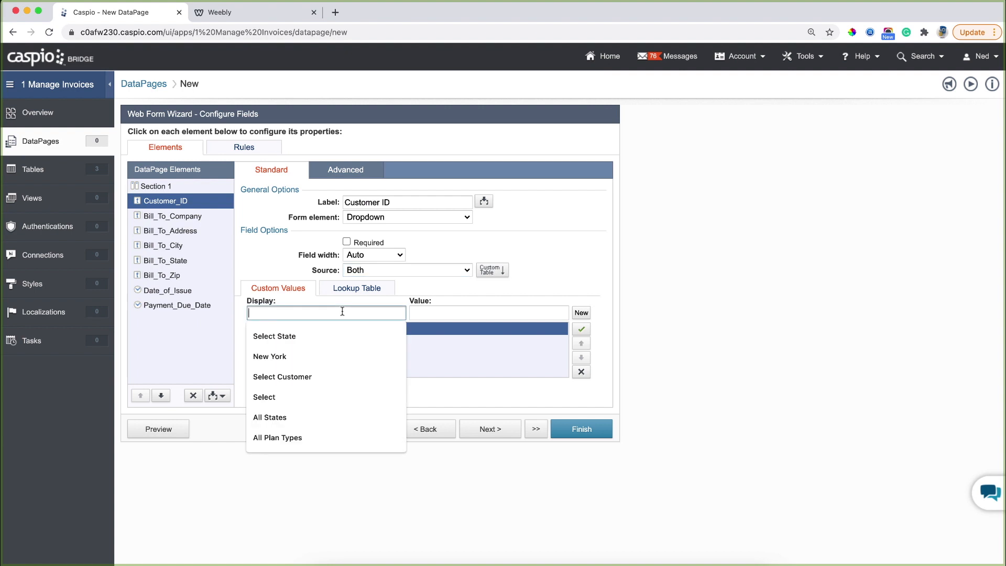
{"action": "left_click", "coordinate": [331, 369]}
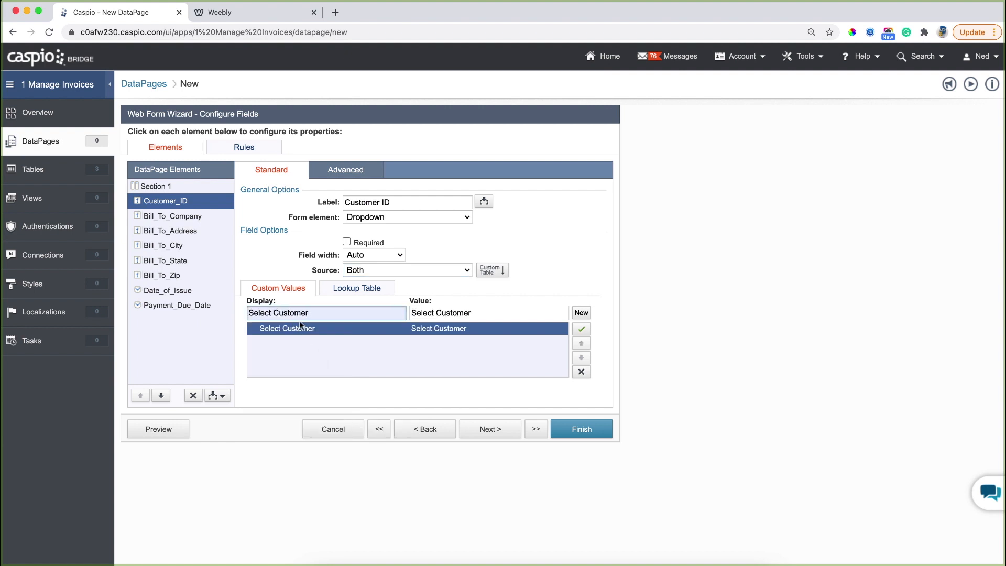
{"action": "left_click_drag", "start_coordinate": [480, 312], "coordinate": [410, 313]}
{"action": "key", "text": "BackSpace"}
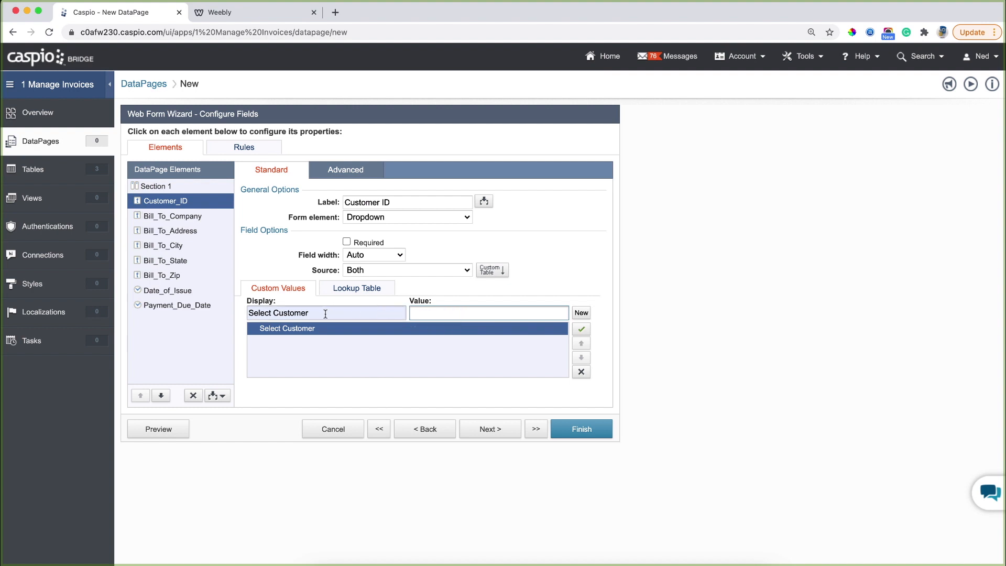
Look up dropdown values from Demo_invoices_customers, displaying Full_Name.
{"action": "left_click", "coordinate": [360, 290]}
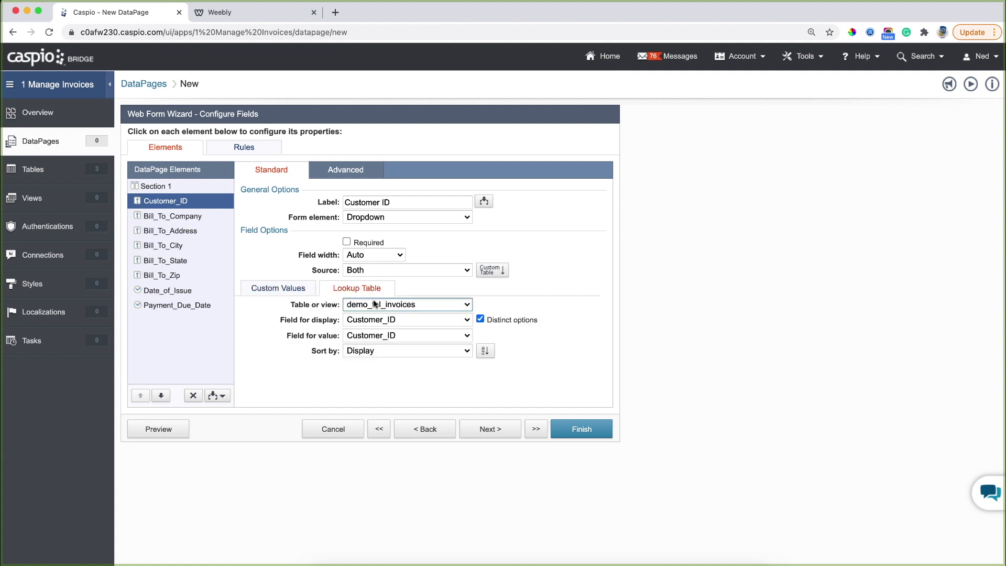
{"action": "left_click", "coordinate": [373, 305]}
{"action": "left_click", "coordinate": [404, 291]}
{"action": "left_click", "coordinate": [396, 320]}
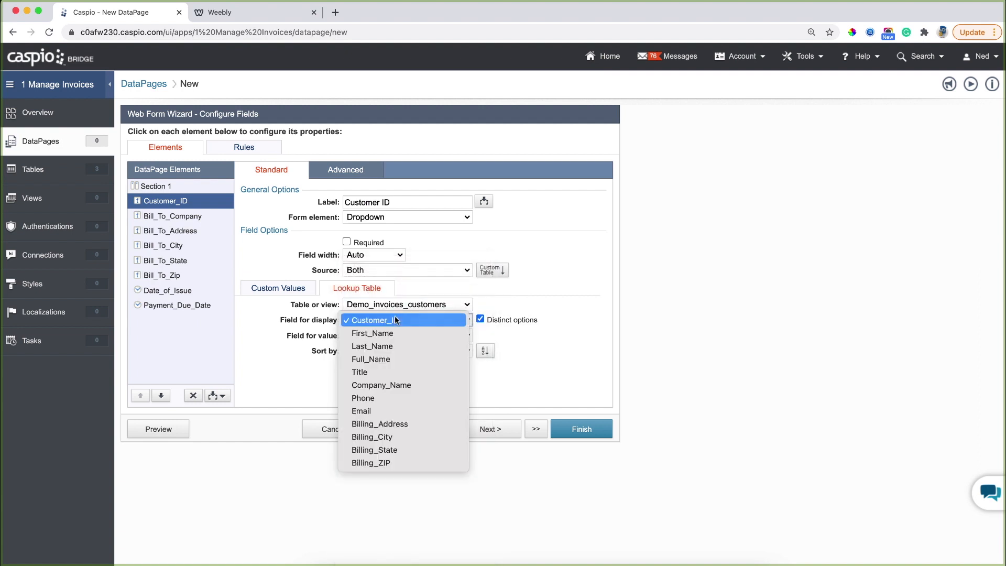
{"action": "left_click", "coordinate": [390, 358]}
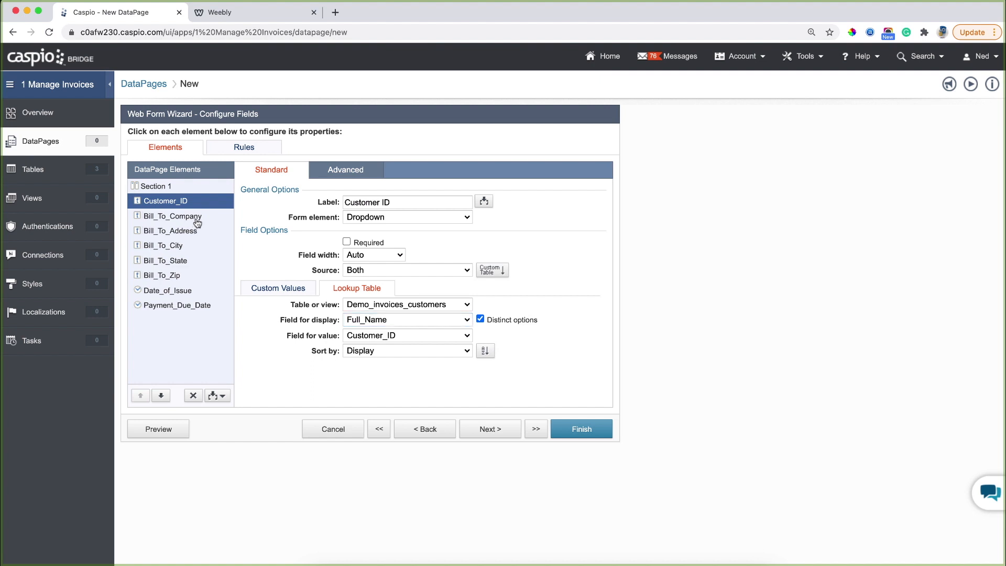
Make Bill_To_Company a cascading text field filled from Demo_invoices_customers' Company_Name.
{"action": "left_click", "coordinate": [195, 222]}
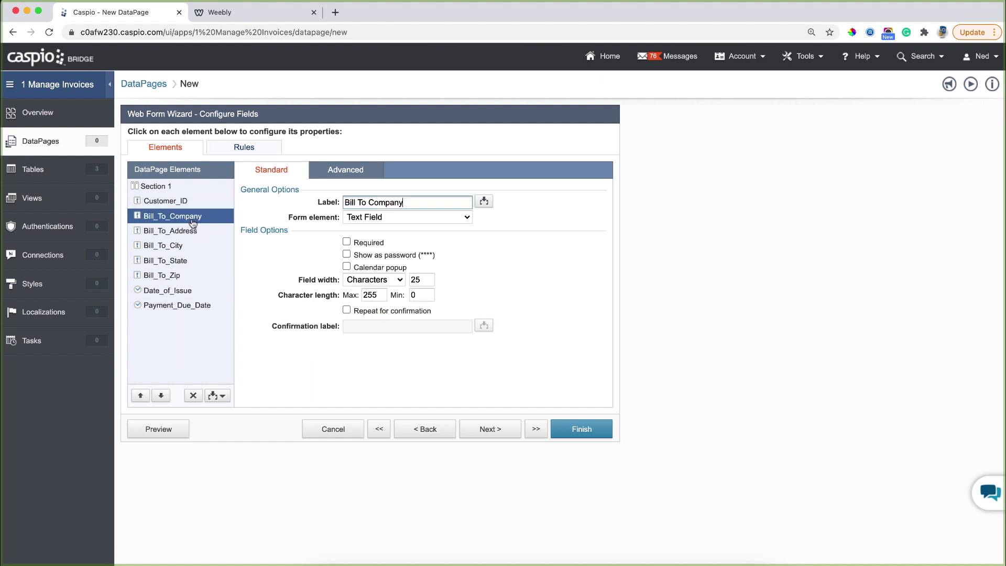
{"action": "left_click", "coordinate": [379, 217]}
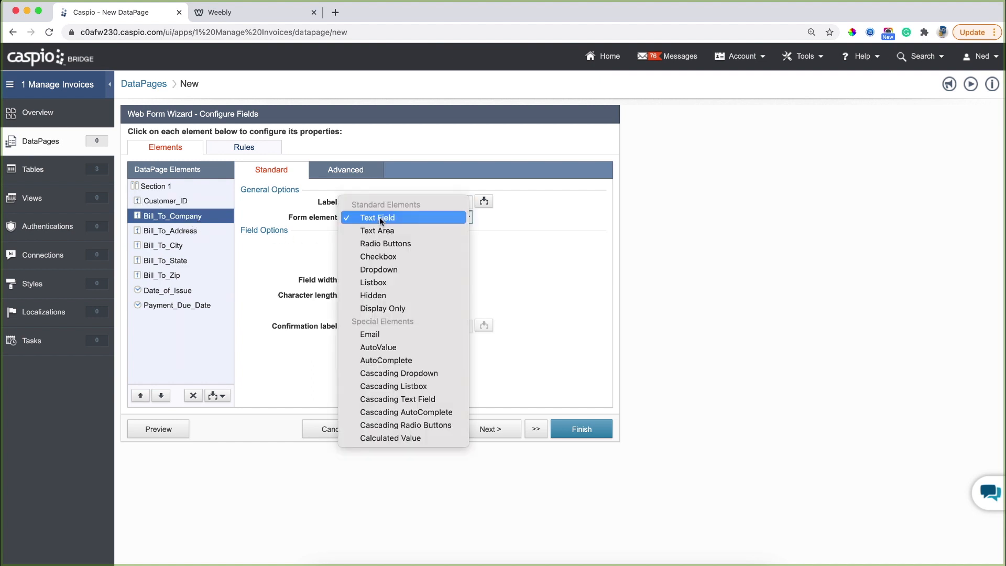
{"action": "left_click", "coordinate": [408, 399]}
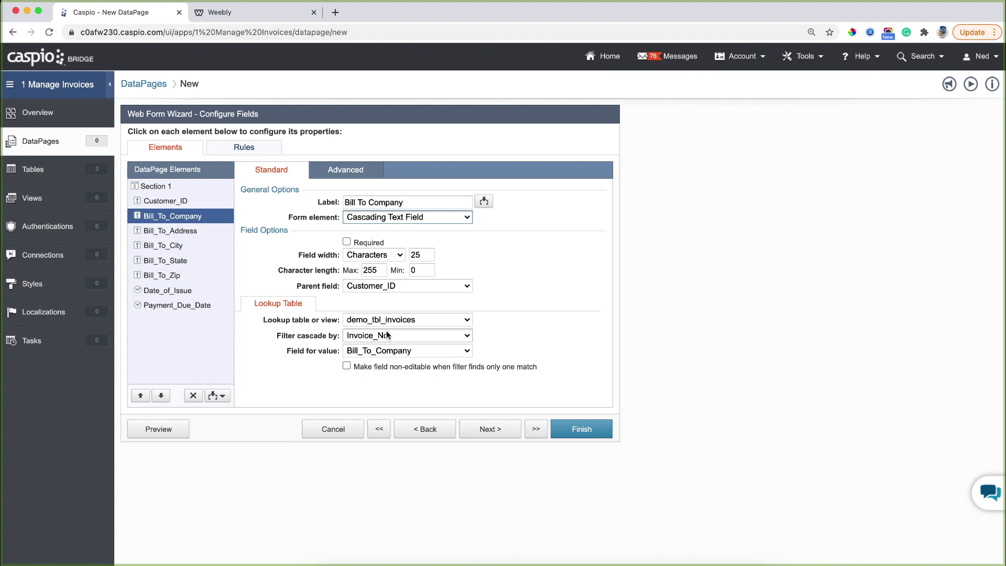
{"action": "left_click", "coordinate": [398, 319]}
{"action": "left_click", "coordinate": [404, 307]}
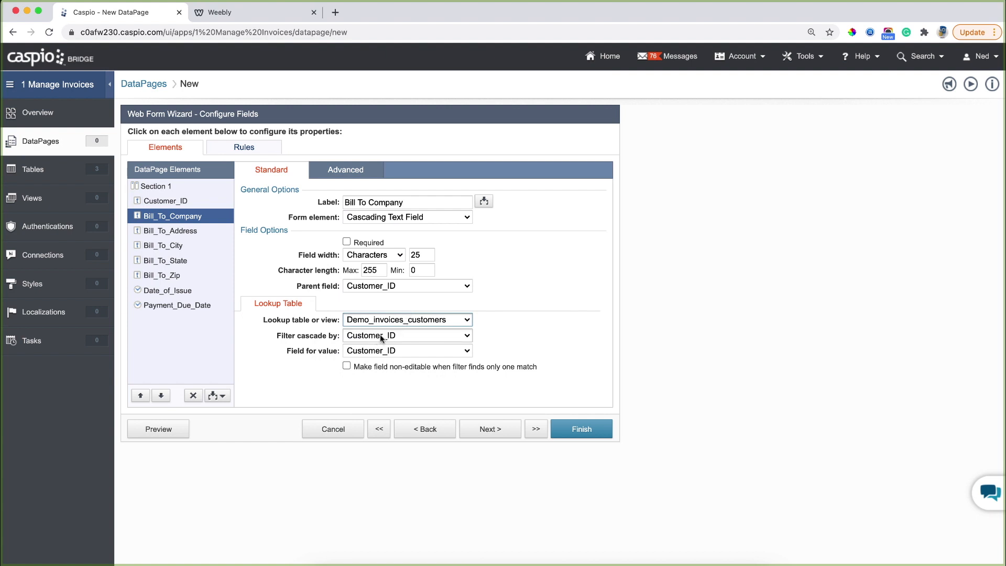
{"action": "left_click", "coordinate": [367, 350]}
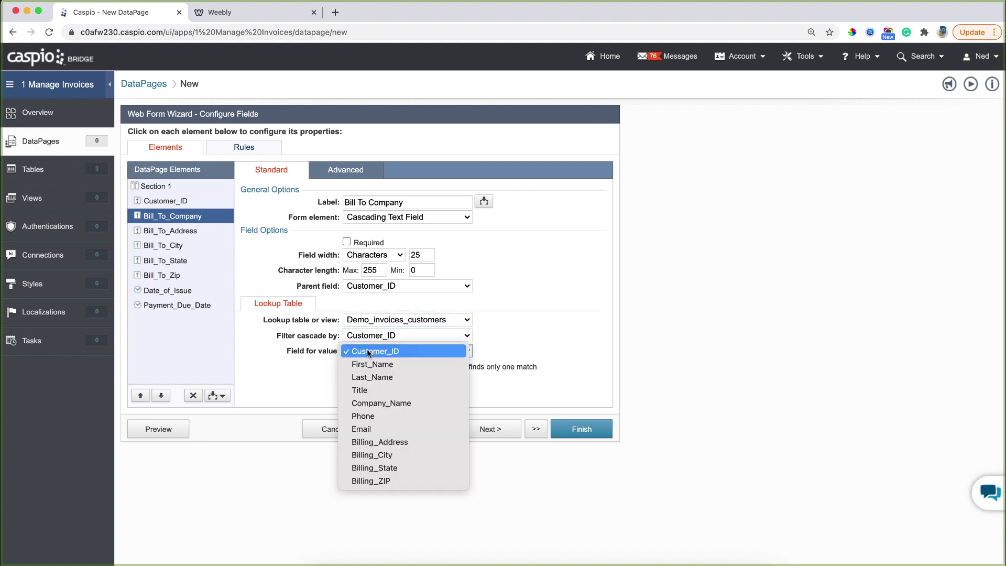
{"action": "left_click", "coordinate": [376, 403]}
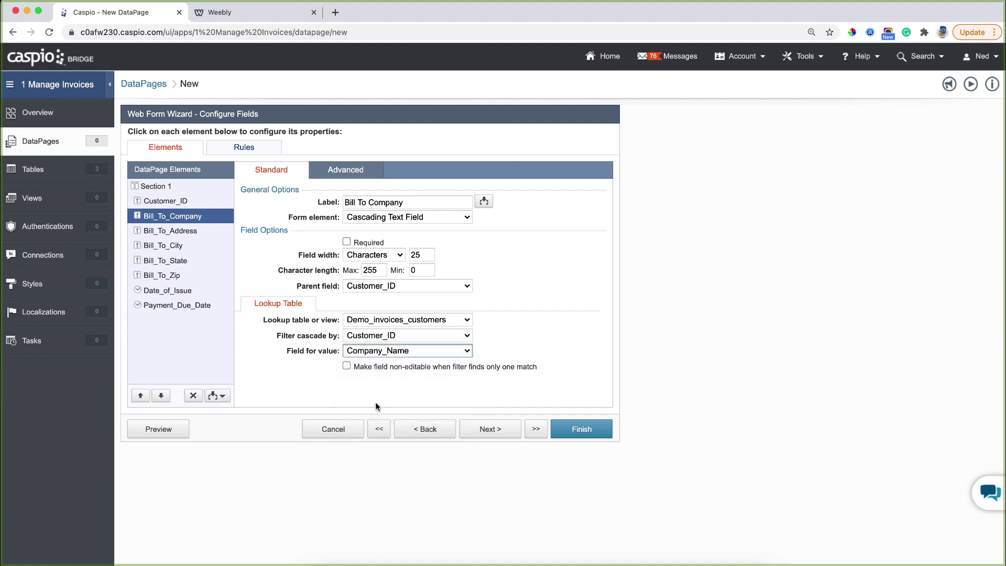
Make Bill_To_Address a cascading text field filled from Billing_Address in Demo_invoices_customers.
{"action": "left_click", "coordinate": [203, 237]}
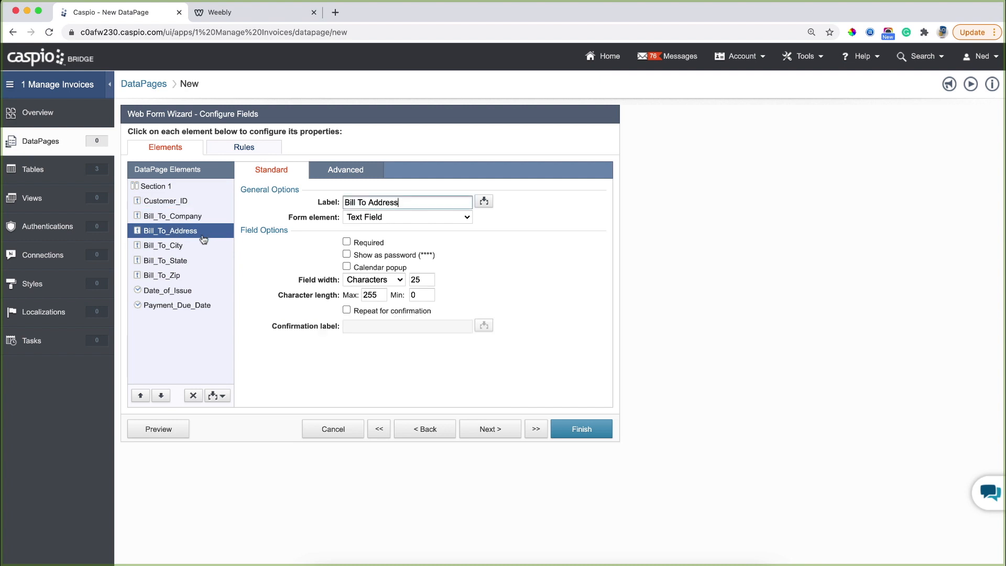
{"action": "left_click", "coordinate": [380, 219]}
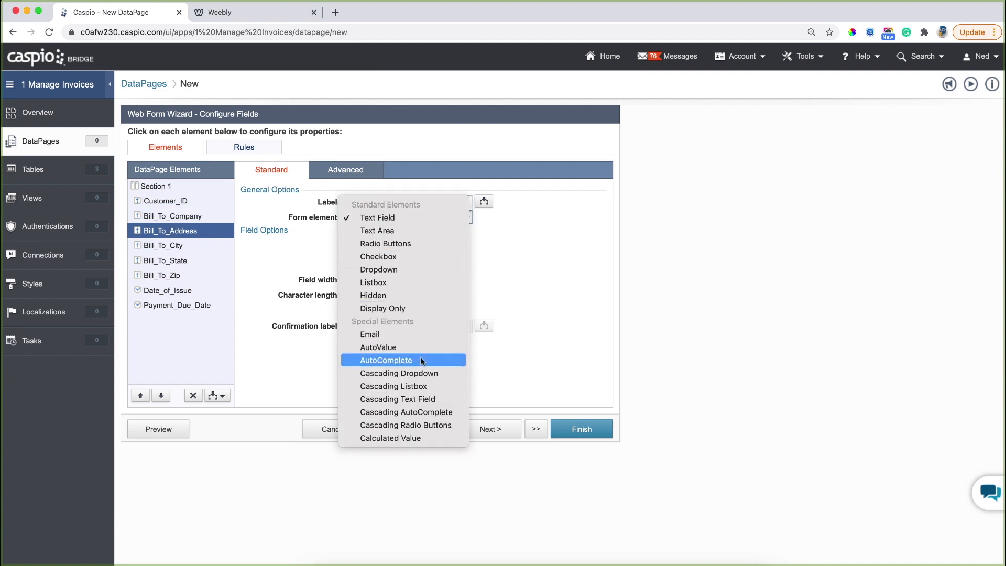
{"action": "left_click", "coordinate": [417, 398]}
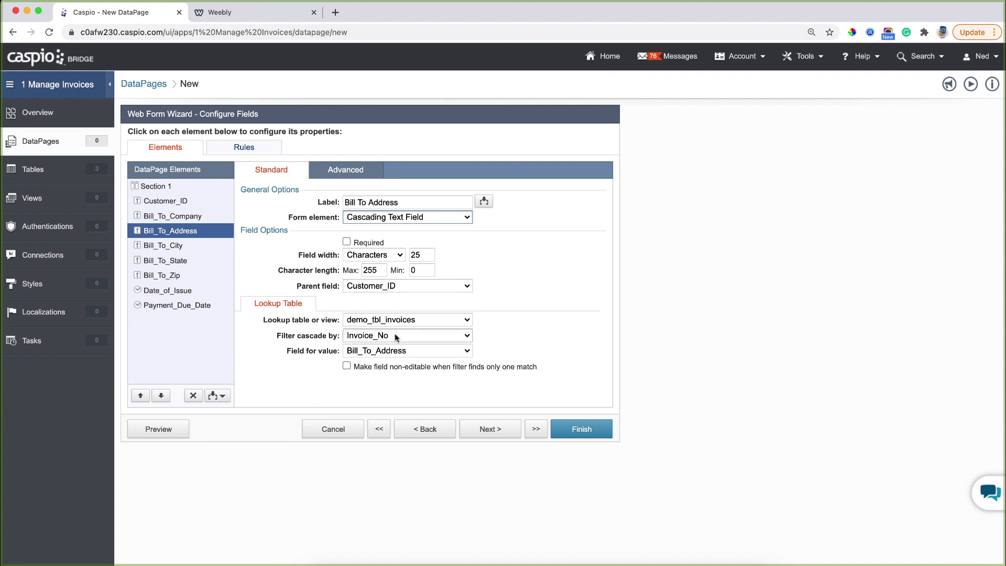
{"action": "left_click", "coordinate": [375, 320]}
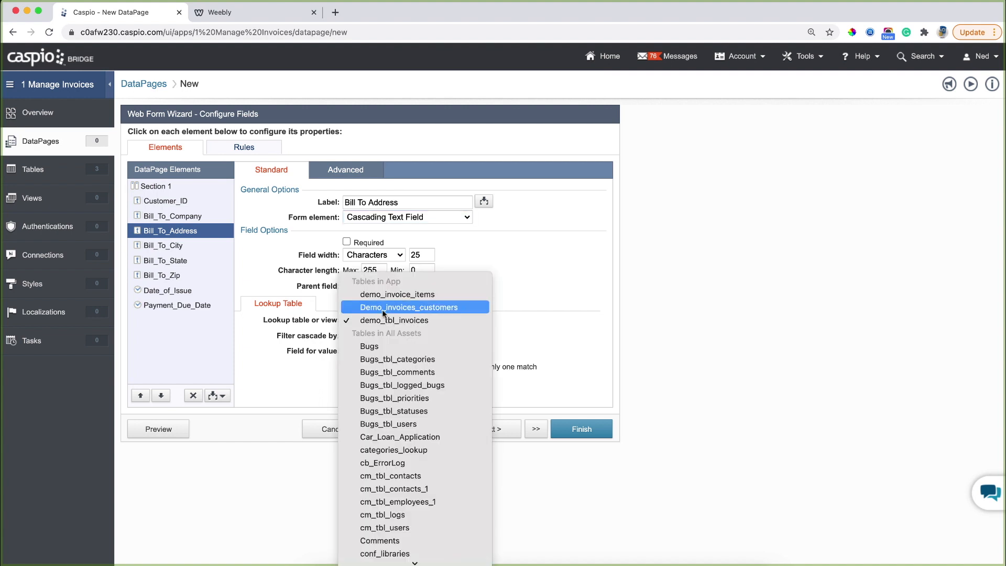
{"action": "left_click", "coordinate": [375, 307]}
{"action": "left_click", "coordinate": [374, 351]}
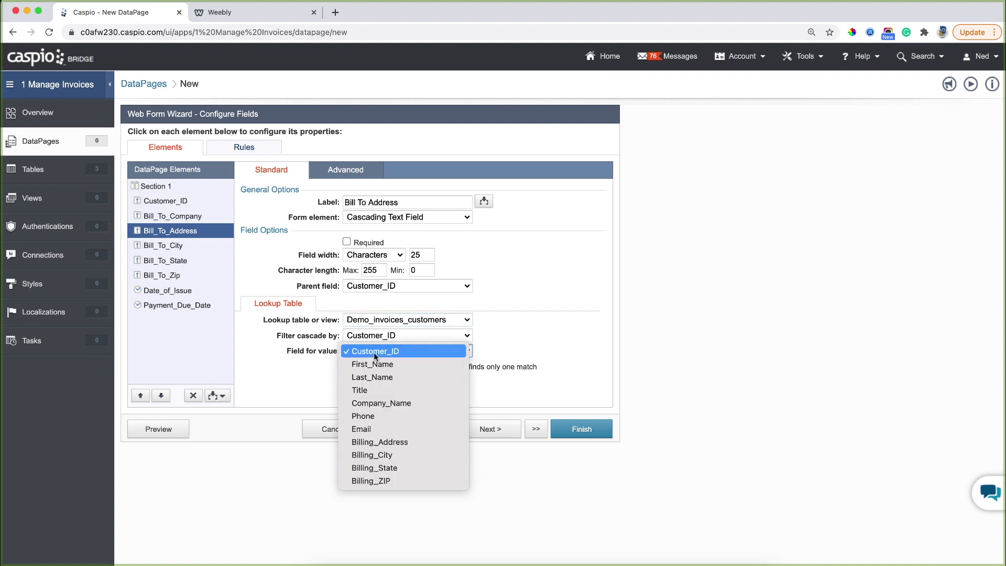
{"action": "left_click", "coordinate": [375, 442]}
Make Bill_To_City a cascading text field filled from Demo_invoices_customers.
{"action": "left_click", "coordinate": [173, 245]}
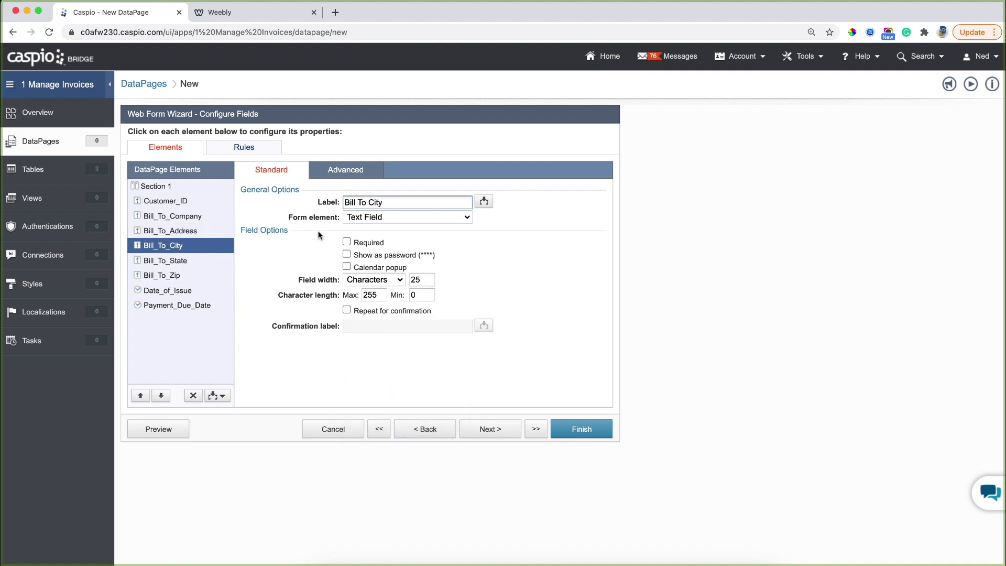
{"action": "left_click", "coordinate": [375, 215]}
{"action": "left_click", "coordinate": [387, 398]}
{"action": "left_click", "coordinate": [406, 320]}
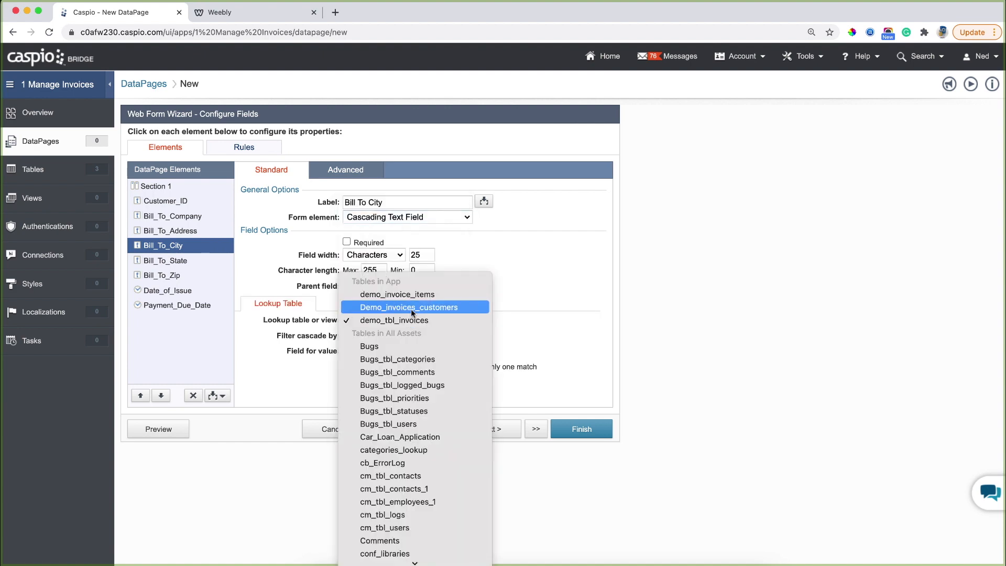
{"action": "left_click", "coordinate": [411, 309]}
{"action": "left_click", "coordinate": [379, 351]}
{"action": "left_click", "coordinate": [379, 352]}
Make Bill_To_State a cascading text field filled from Billing_State in Demo_invoices_customers.
{"action": "left_click", "coordinate": [165, 261]}
{"action": "left_click", "coordinate": [375, 217]}
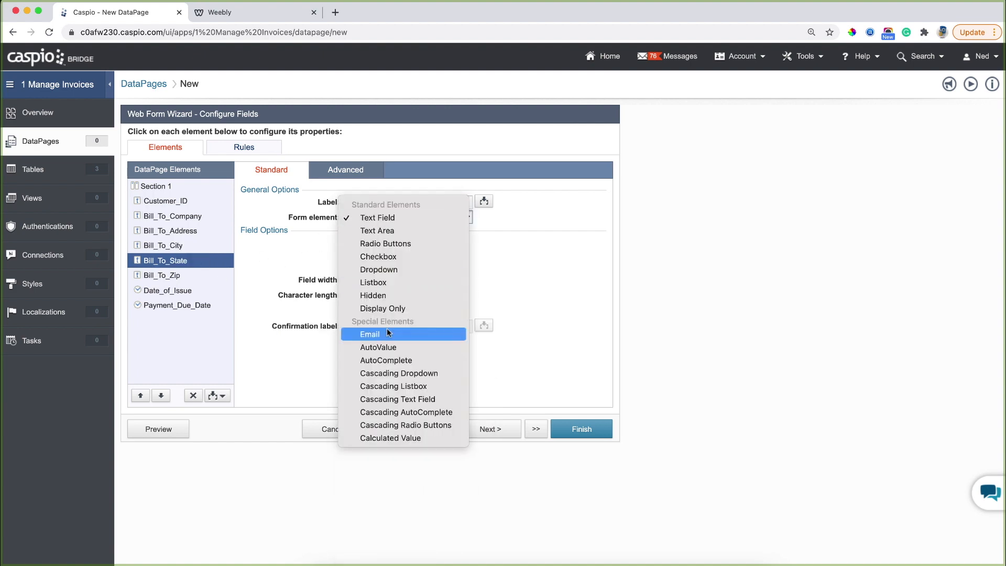
{"action": "left_click", "coordinate": [387, 397]}
{"action": "left_click", "coordinate": [405, 319]}
{"action": "left_click", "coordinate": [404, 305]}
{"action": "left_click", "coordinate": [406, 350]}
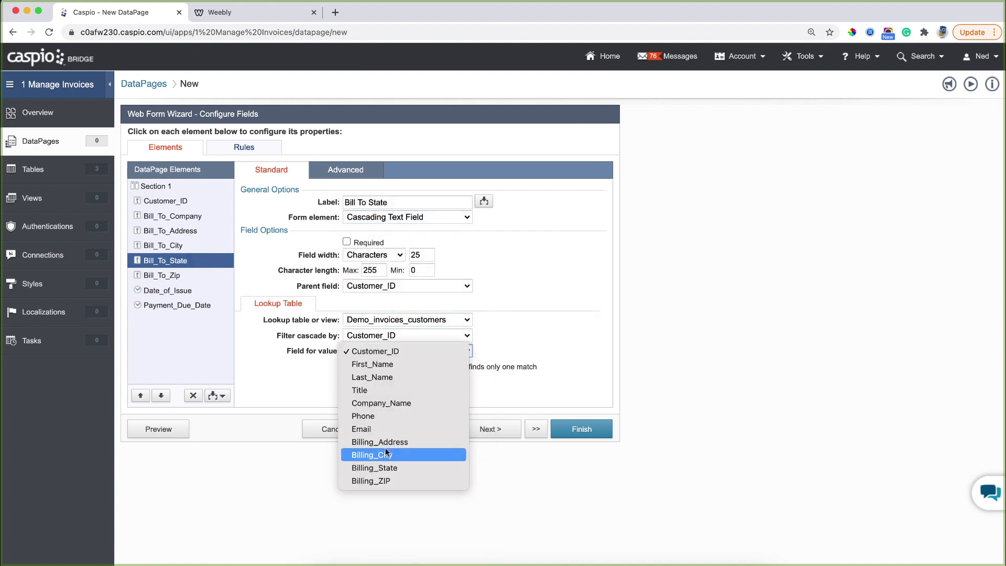
{"action": "left_click", "coordinate": [403, 467]}
Make Bill_To_Zip a cascading text field filled from Billing_ZIP in Demo_invoices_customers.
{"action": "left_click", "coordinate": [162, 275]}
{"action": "left_click", "coordinate": [375, 217]}
{"action": "left_click", "coordinate": [393, 398]}
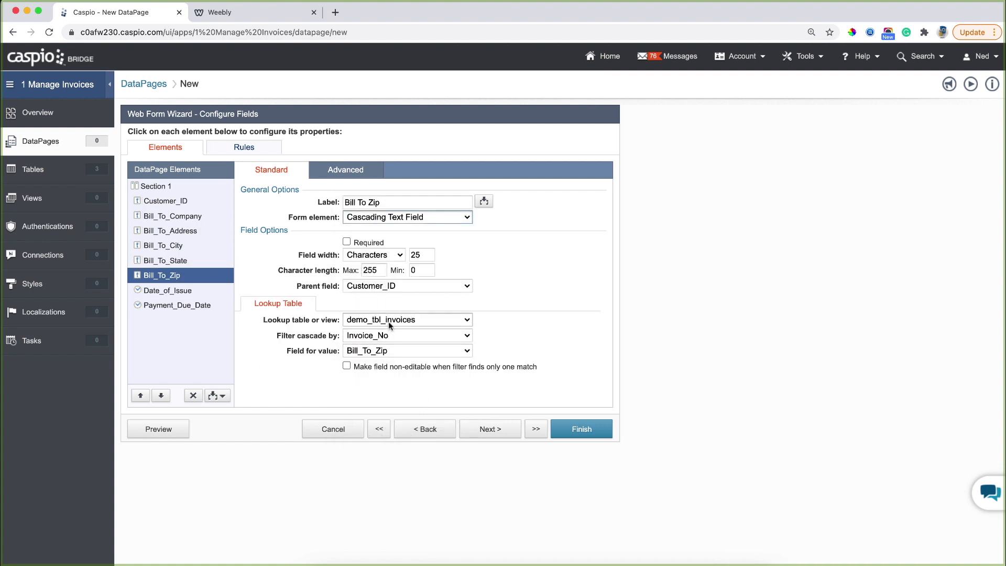
{"action": "left_click", "coordinate": [388, 321]}
{"action": "left_click", "coordinate": [398, 312]}
{"action": "left_click", "coordinate": [379, 351]}
{"action": "left_click", "coordinate": [372, 477]}
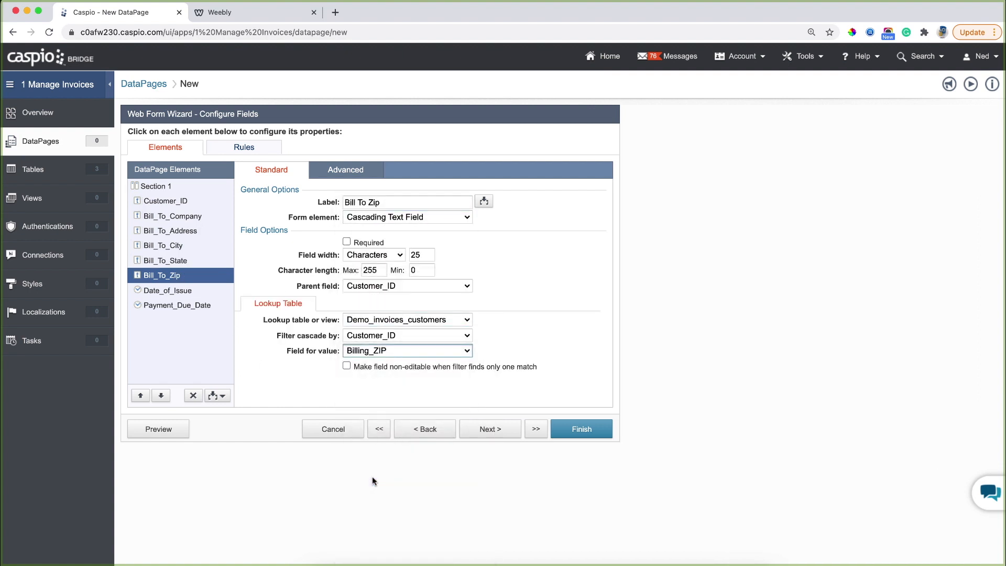
{"action": "left_click", "coordinate": [186, 293]}
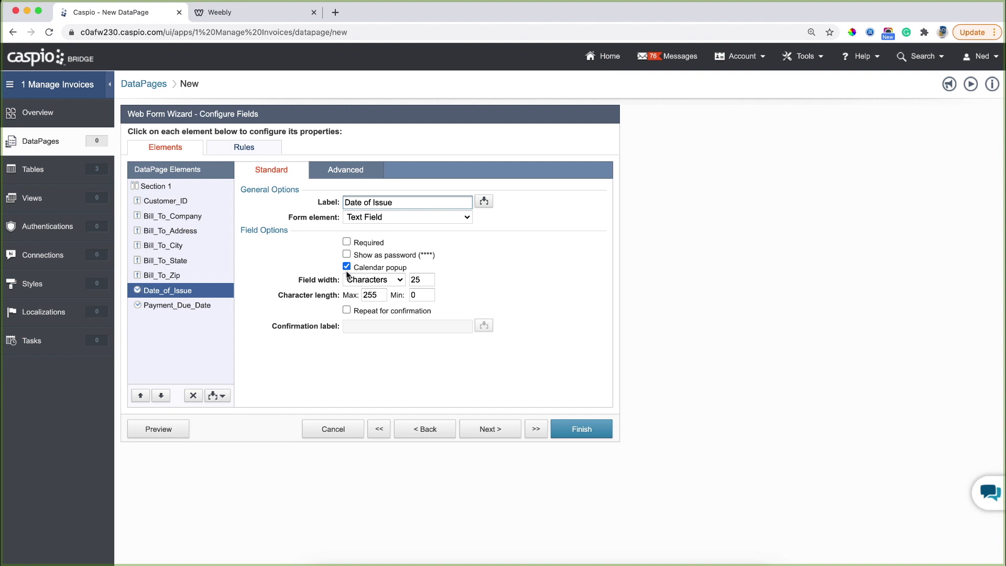
Preview the form, pick a customer, and set issue date 02/08/2021 and due date 02/24/2021.
{"action": "left_click", "coordinate": [181, 435]}
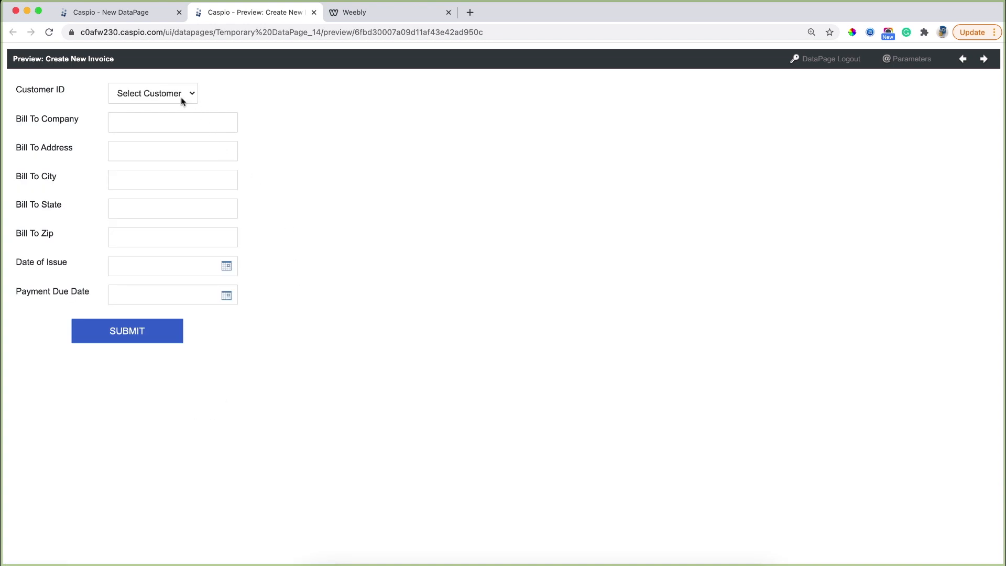
{"action": "left_click", "coordinate": [181, 96]}
{"action": "left_click", "coordinate": [175, 108]}
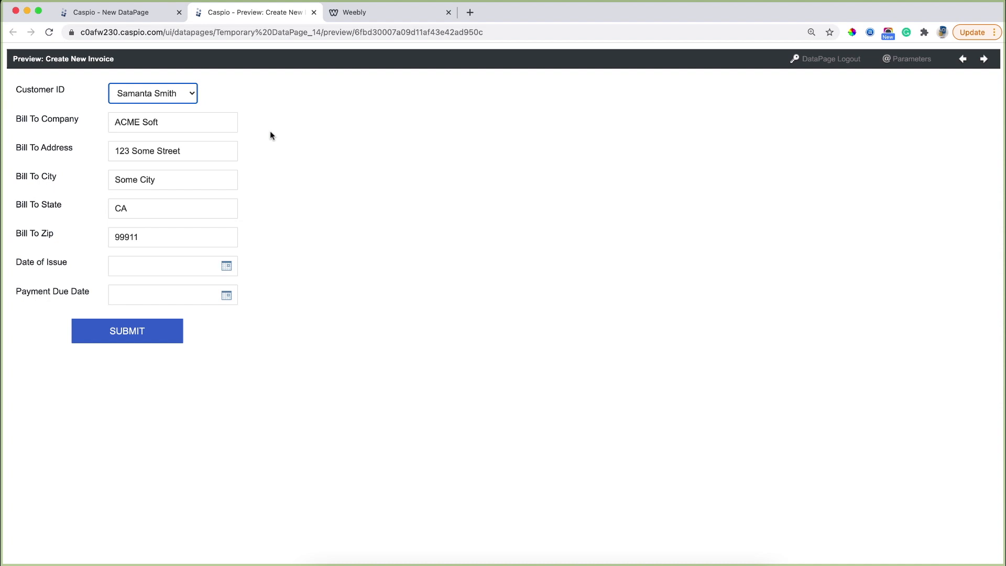
{"action": "left_click", "coordinate": [227, 270]}
{"action": "left_click", "coordinate": [111, 363]}
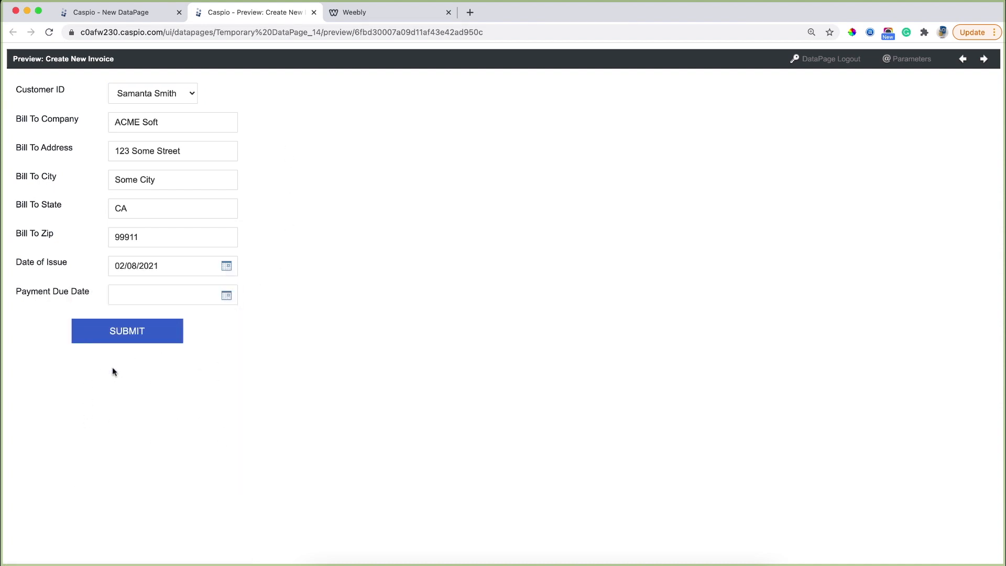
{"action": "left_click", "coordinate": [226, 298]}
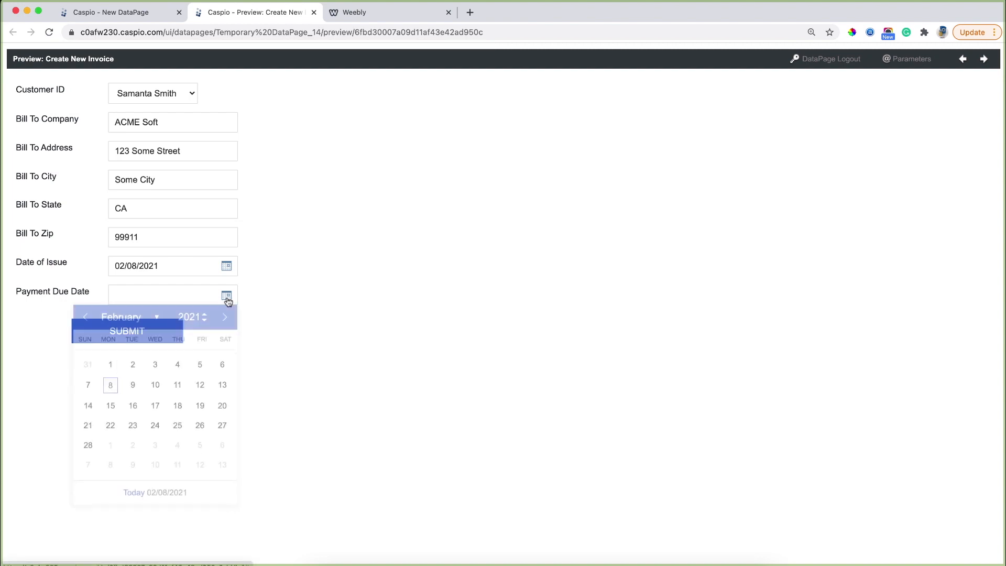
{"action": "left_click", "coordinate": [153, 426]}
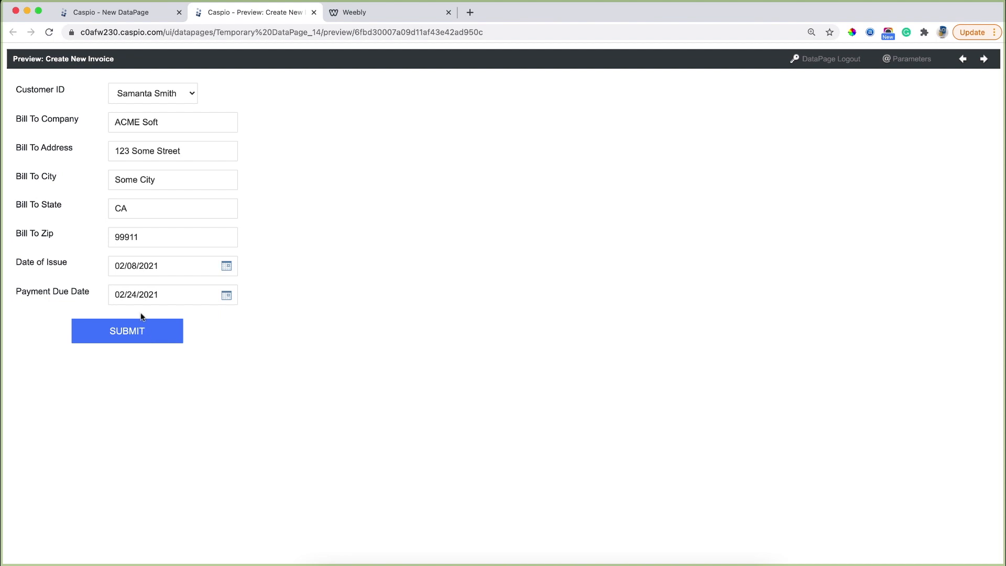
{"action": "left_click", "coordinate": [151, 21]}
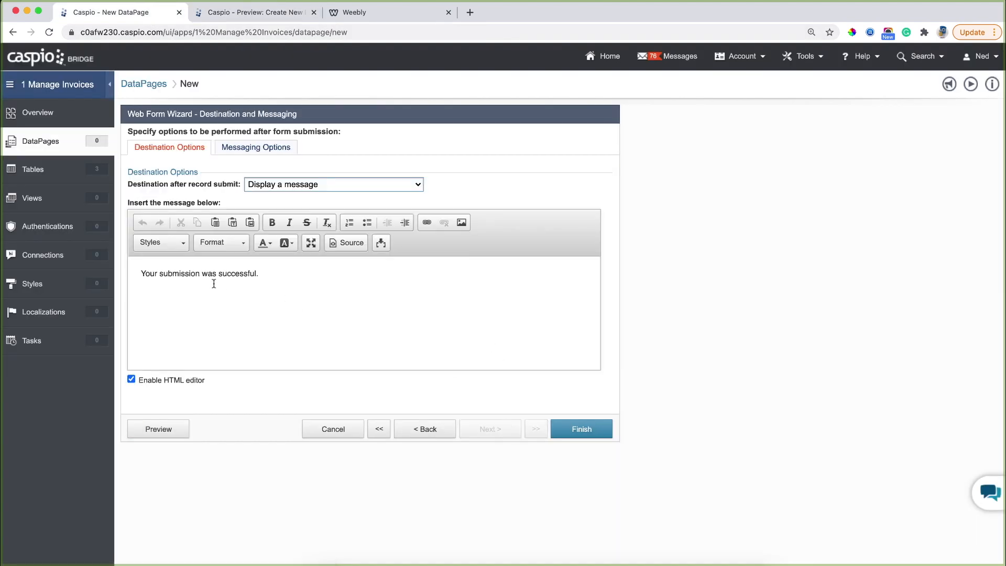
Set the destination after record submit to 'Go to a new page'.
{"action": "left_click", "coordinate": [302, 188]}
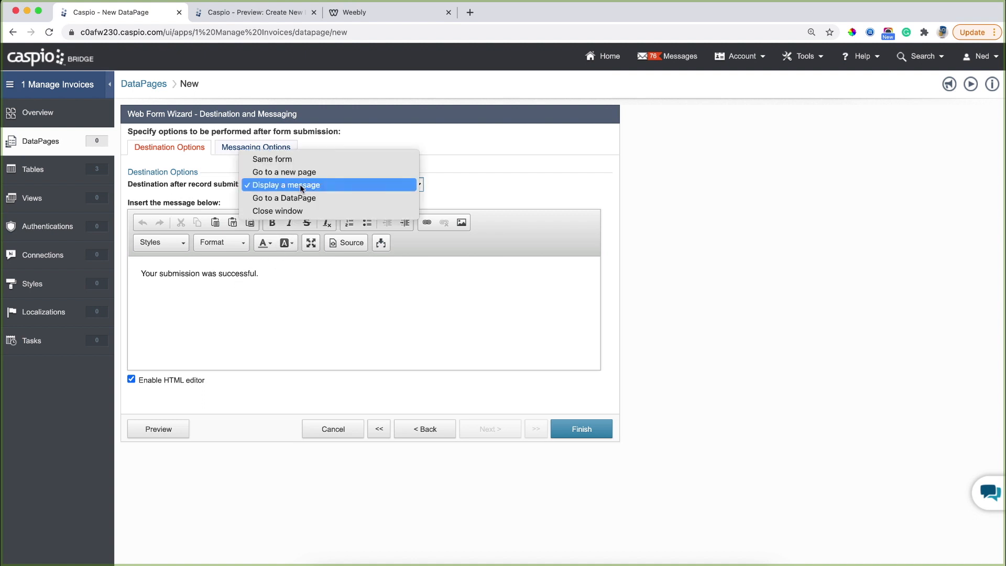
{"action": "left_click", "coordinate": [306, 172]}
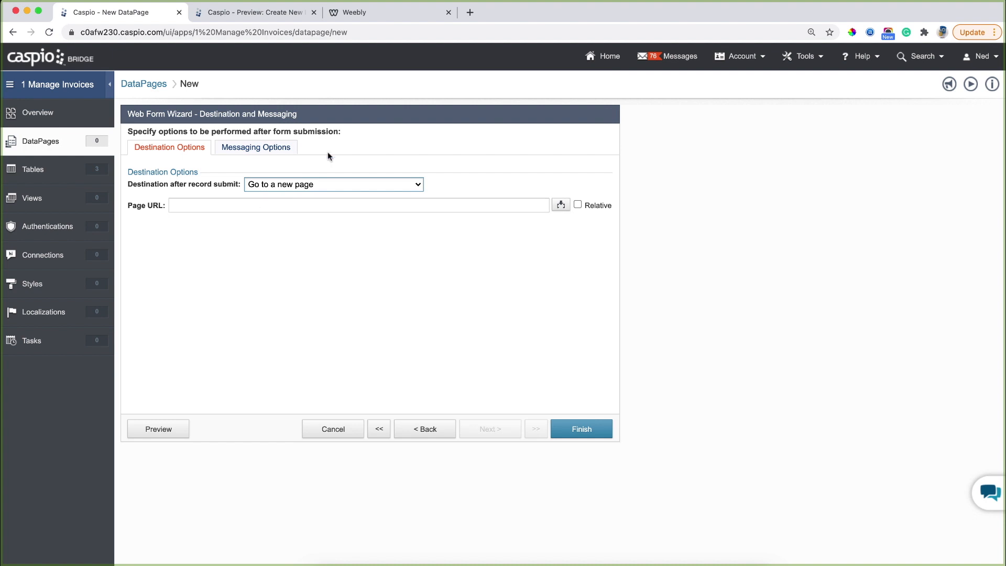
{"action": "left_click", "coordinate": [391, 18]}
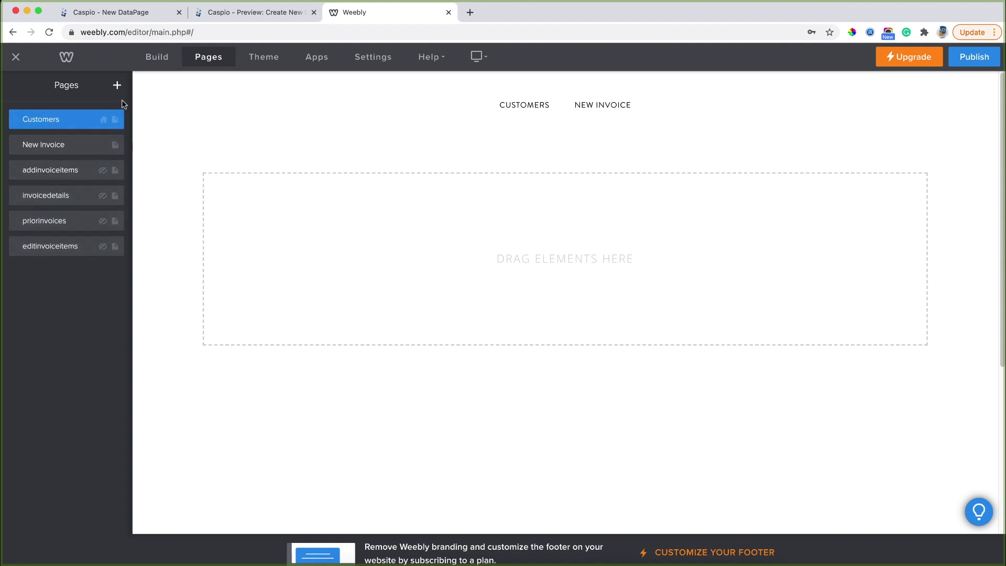
Add a new standard page to the site, hidden from navigation.
{"action": "left_click", "coordinate": [117, 87]}
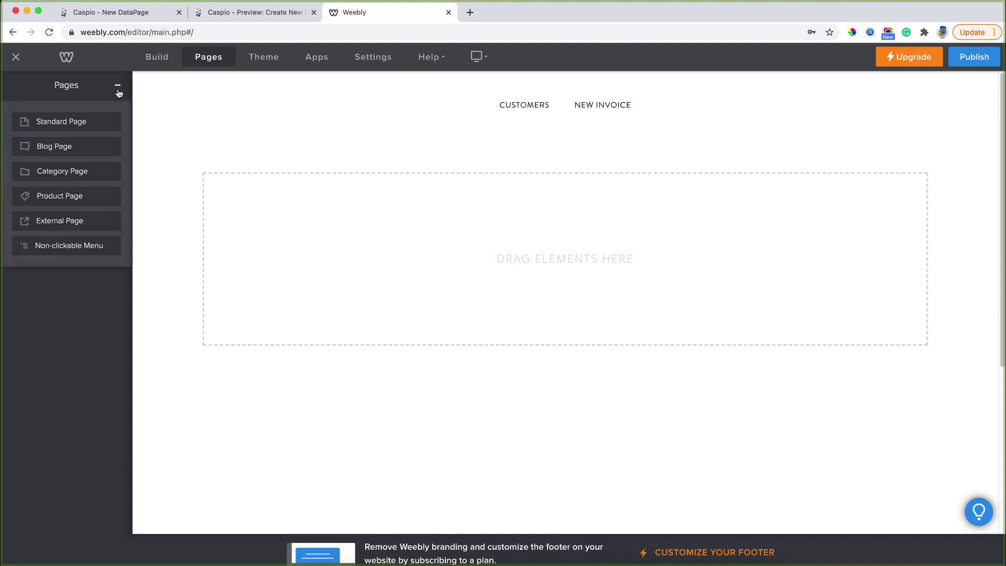
{"action": "left_click", "coordinate": [91, 122]}
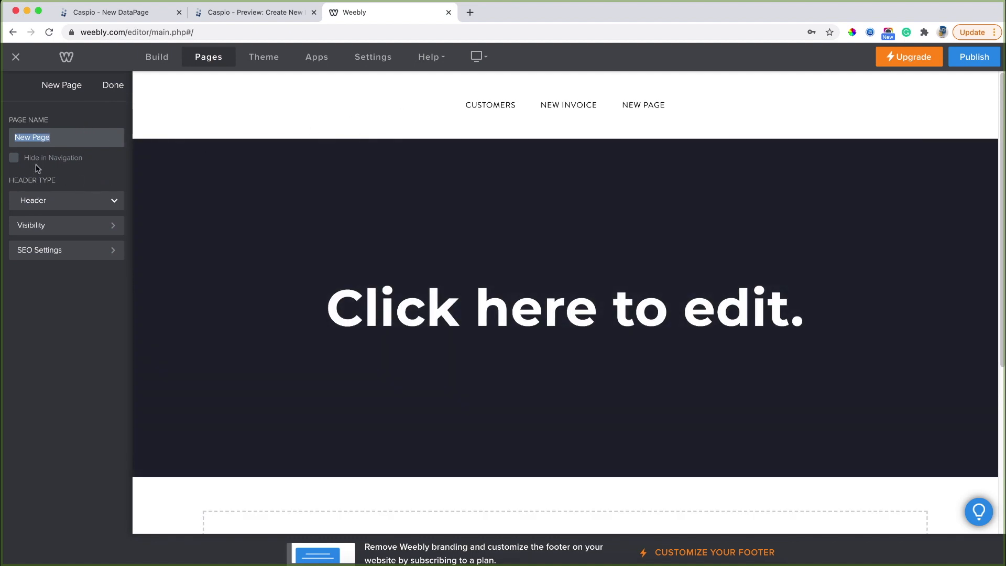
{"action": "left_click", "coordinate": [14, 158]}
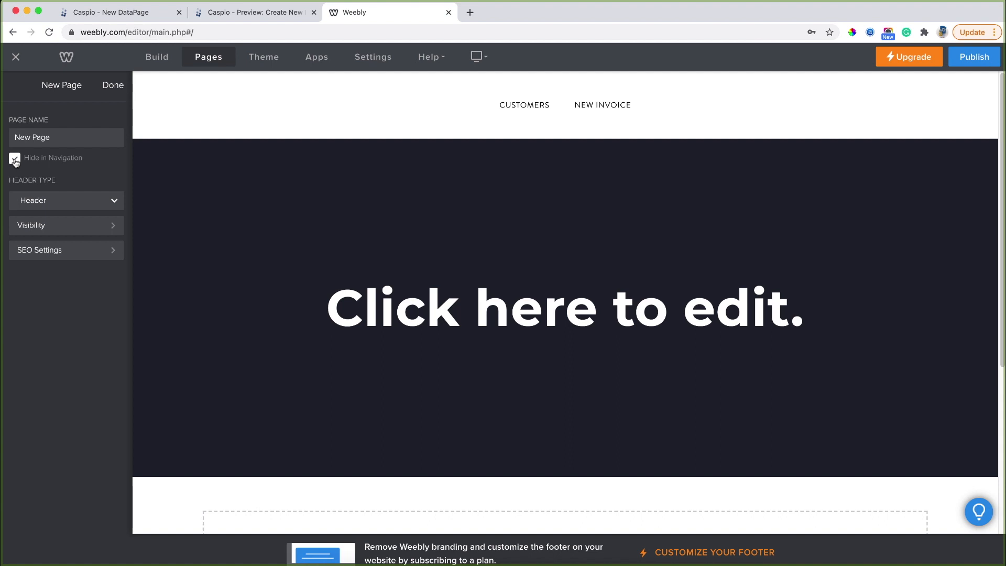
{"action": "left_click", "coordinate": [110, 90]}
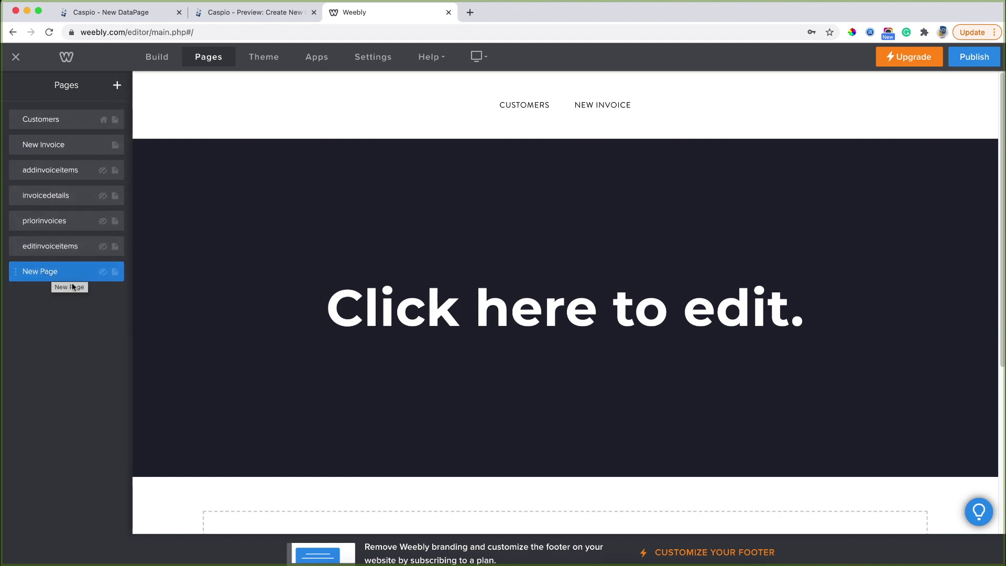
Delete the blank New Page from the site's page list.
{"action": "left_click", "coordinate": [115, 274]}
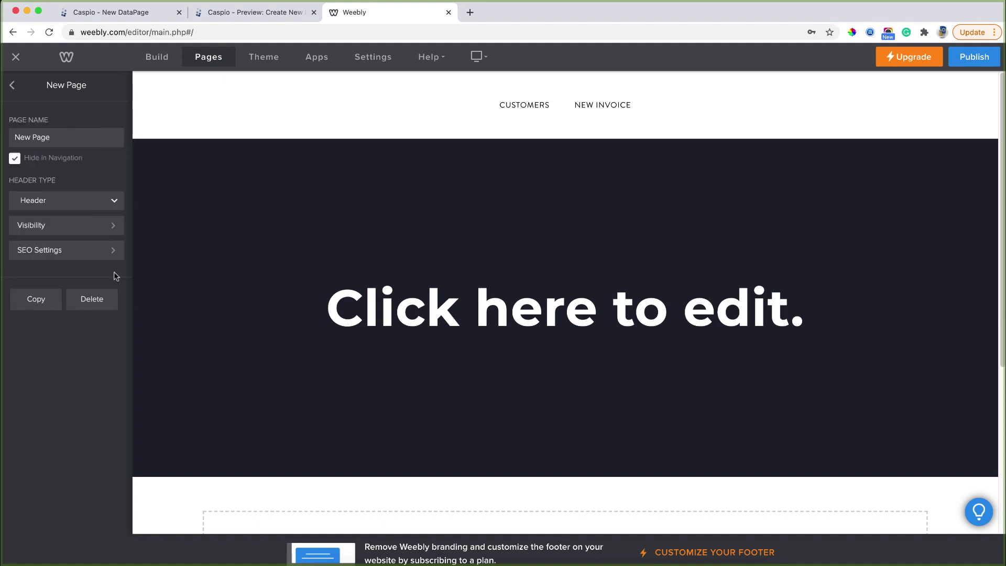
{"action": "left_click", "coordinate": [98, 299]}
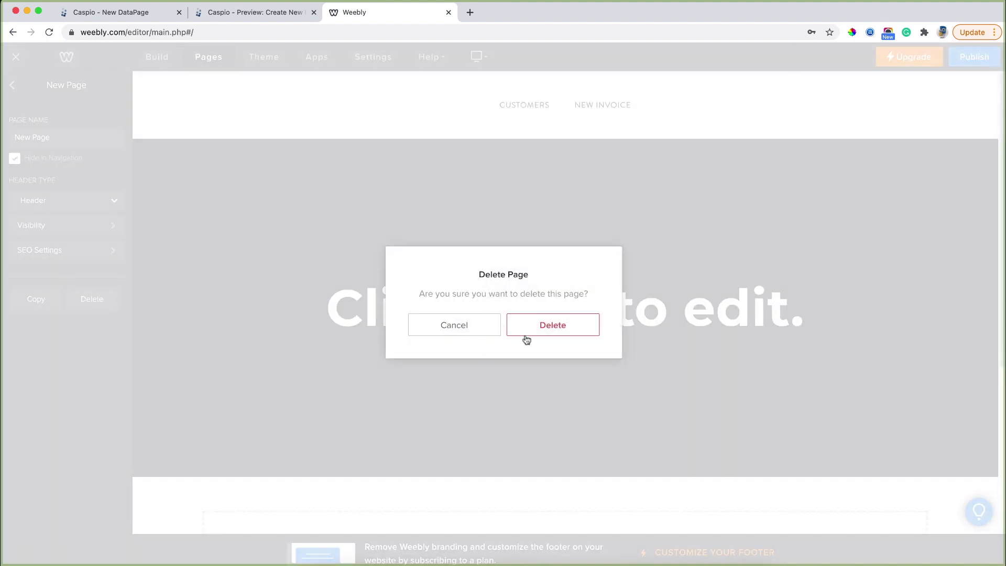
{"action": "left_click", "coordinate": [529, 333]}
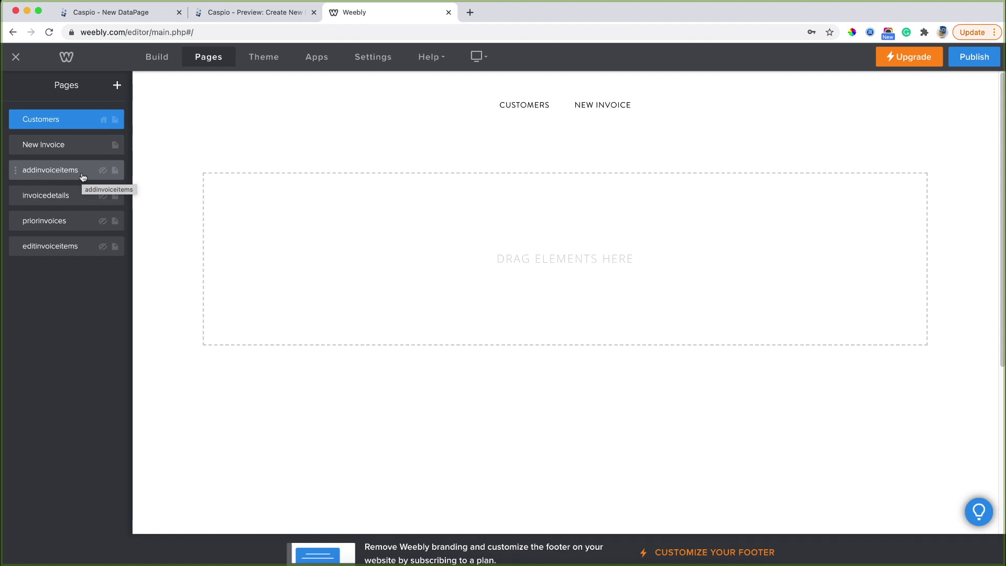
{"action": "left_click", "coordinate": [154, 18]}
{"action": "left_click", "coordinate": [196, 205]}
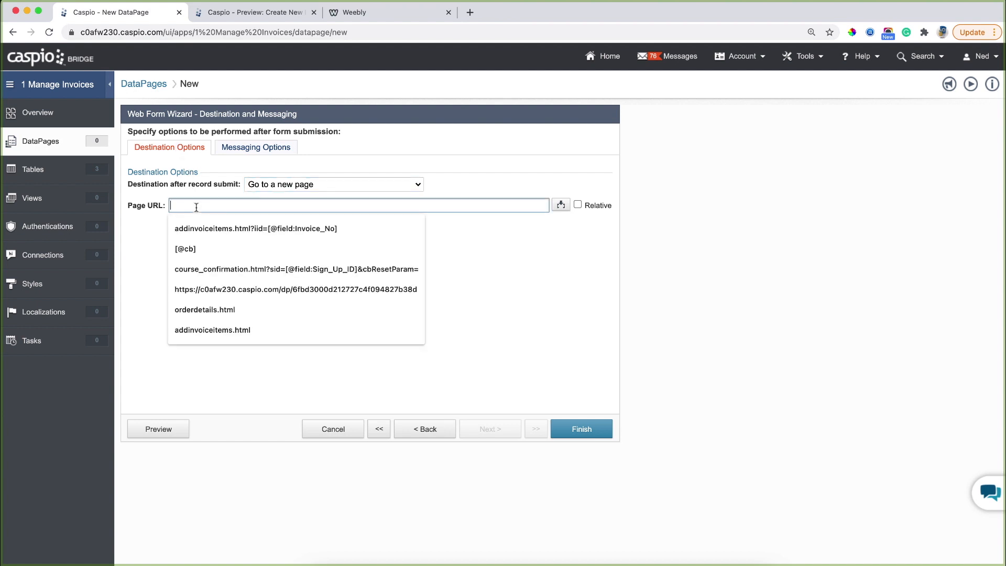
{"action": "type", "text": "addinvoicei"}
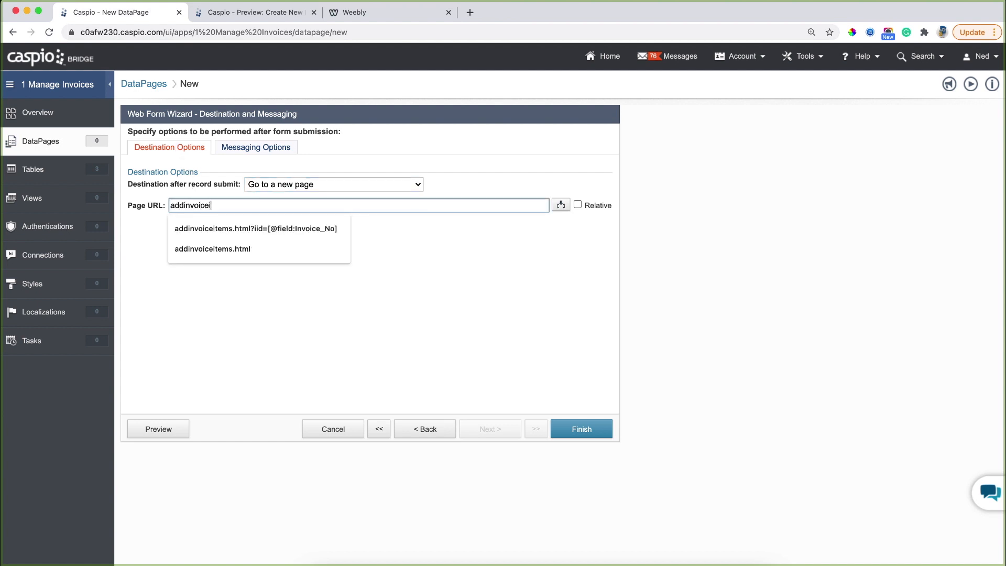
{"action": "type", "text": "tems.html"}
{"action": "type", "text": "?"}
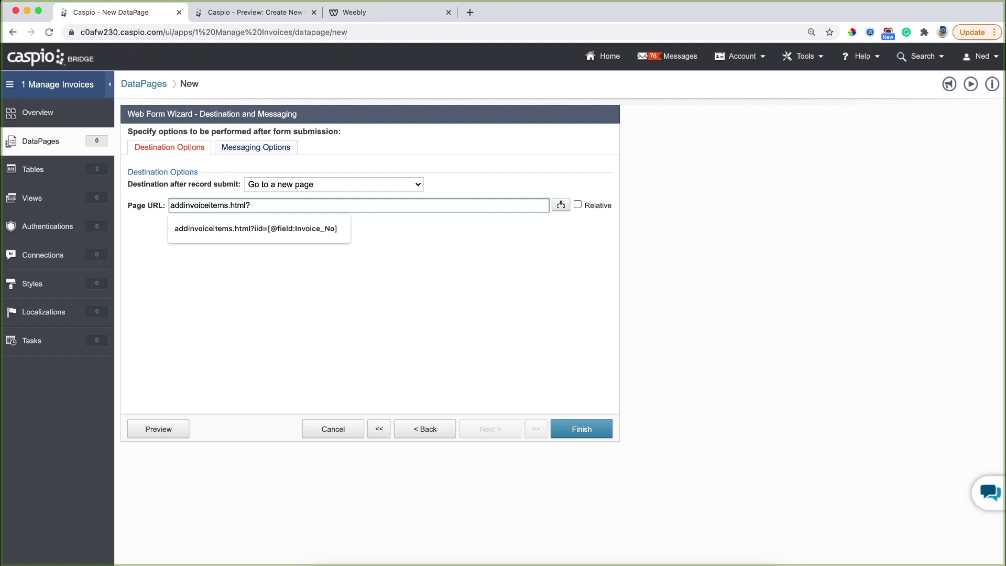
{"action": "type", "text": "iid="}
{"action": "left_click", "coordinate": [561, 205]}
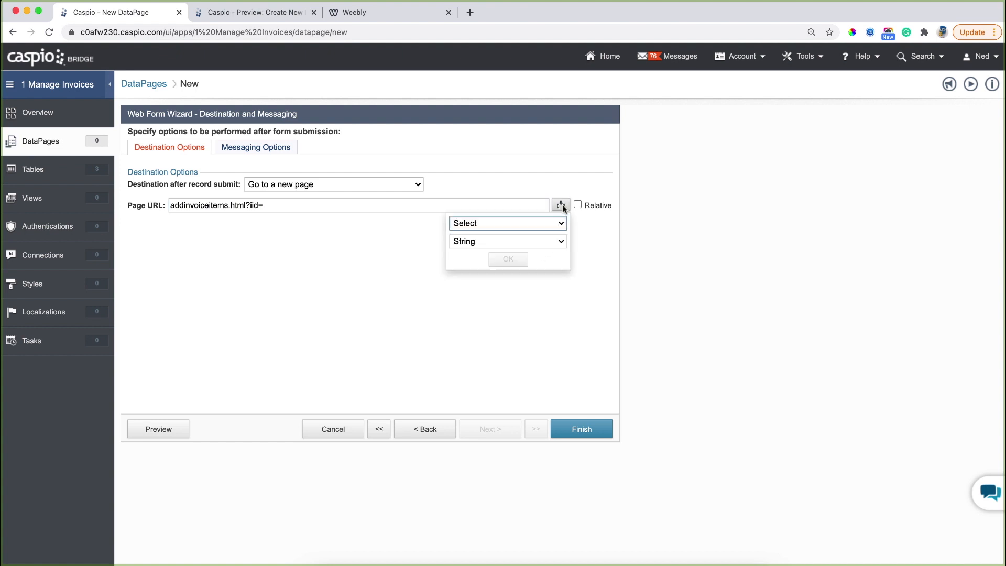
{"action": "left_click", "coordinate": [560, 224]}
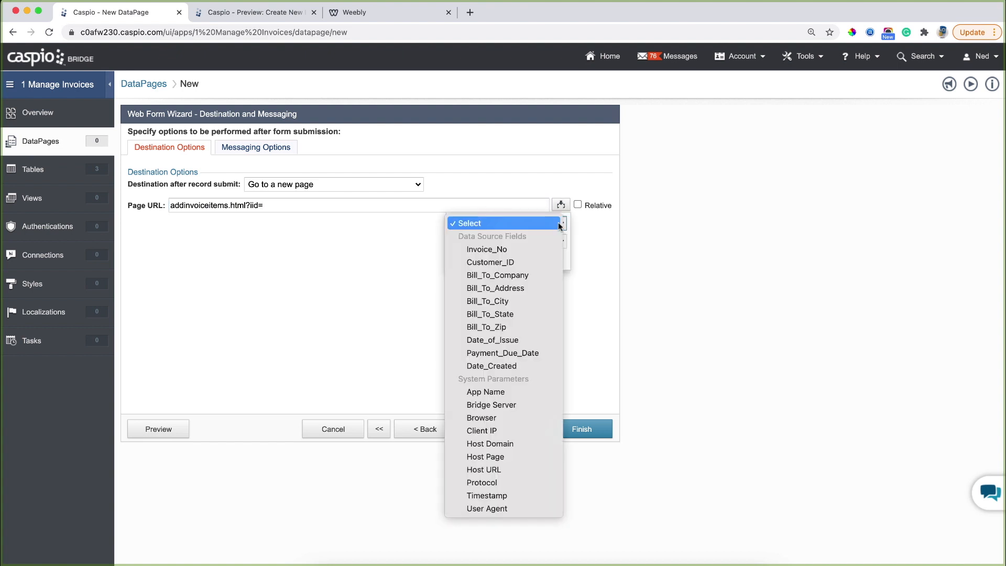
{"action": "left_click", "coordinate": [522, 246]}
{"action": "left_click", "coordinate": [508, 258]}
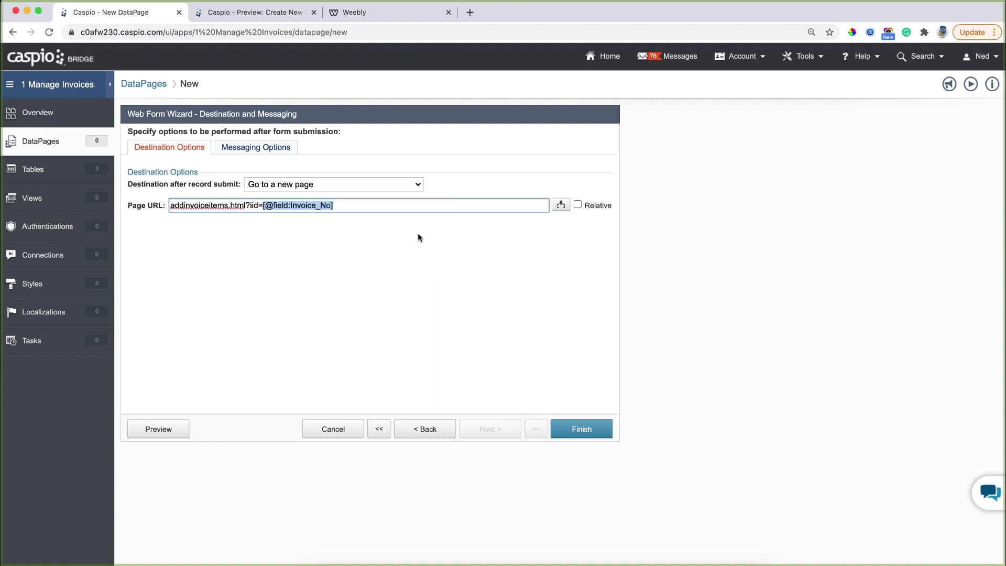
{"action": "left_click", "coordinate": [379, 205]}
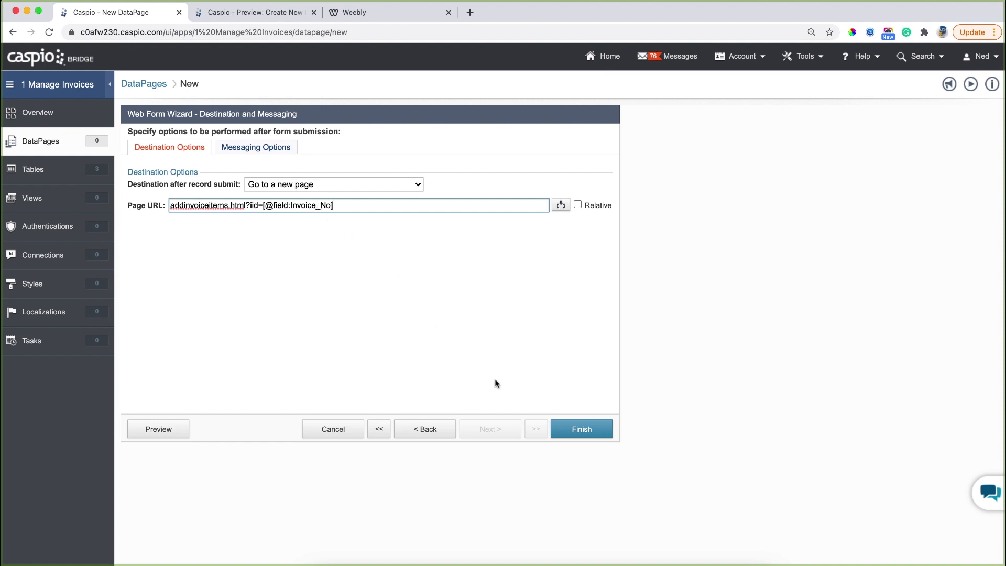
{"action": "left_click", "coordinate": [582, 431]}
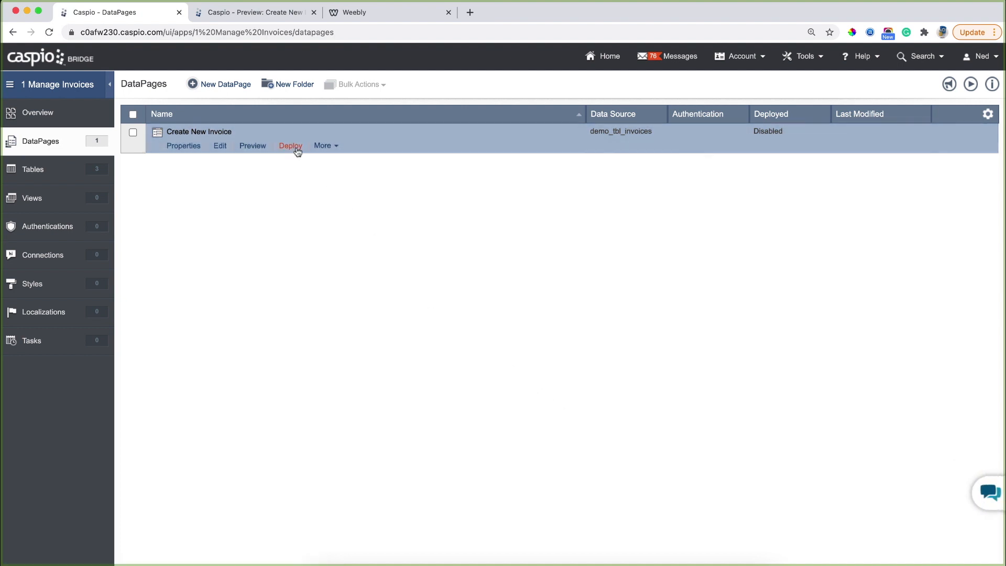
Enable deployment of Create New Invoice and copy its embed code.
{"action": "left_click", "coordinate": [292, 146]}
{"action": "left_click", "coordinate": [441, 185]}
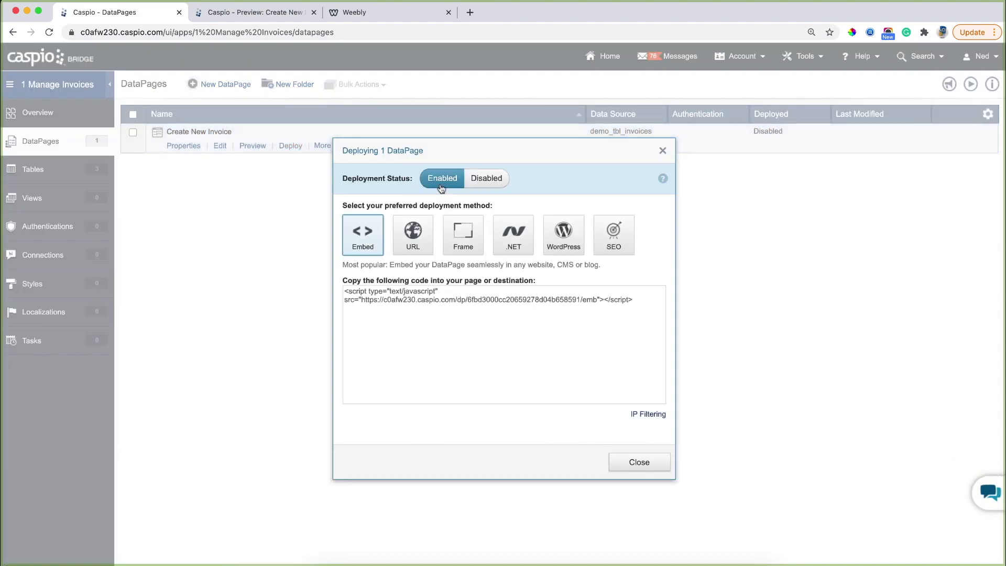
{"action": "left_click", "coordinate": [435, 300]}
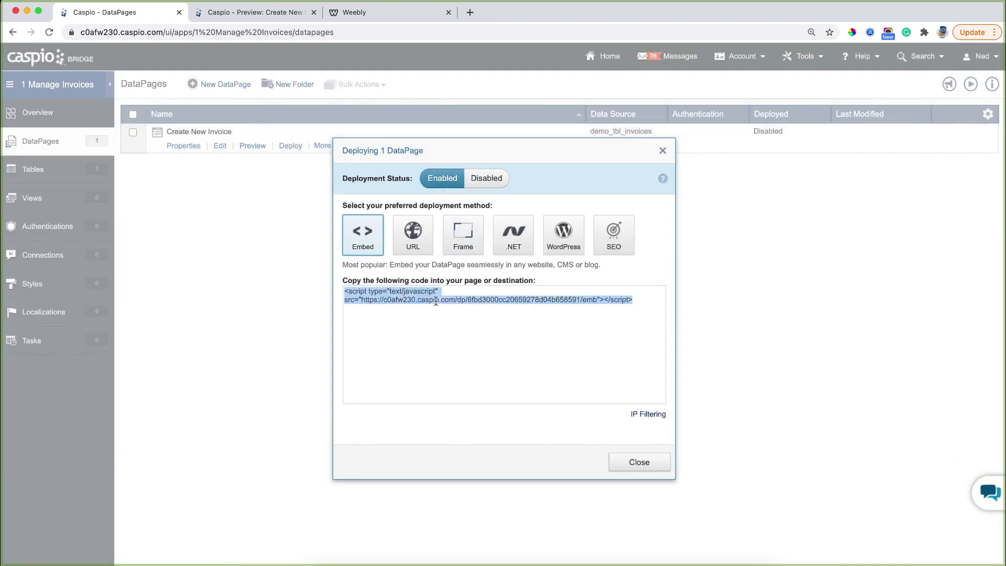
{"action": "right_click", "coordinate": [435, 300]}
{"action": "left_click", "coordinate": [453, 327]}
{"action": "left_click", "coordinate": [397, 15]}
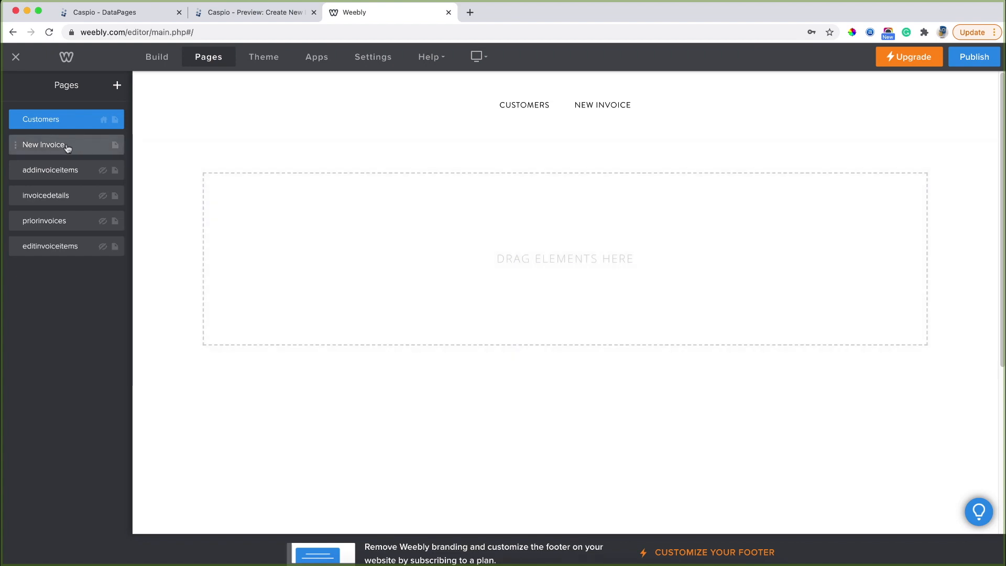
Paste the Caspio script into an Embed Code element on New Invoice, publish, and open the live site.
{"action": "left_click", "coordinate": [67, 148]}
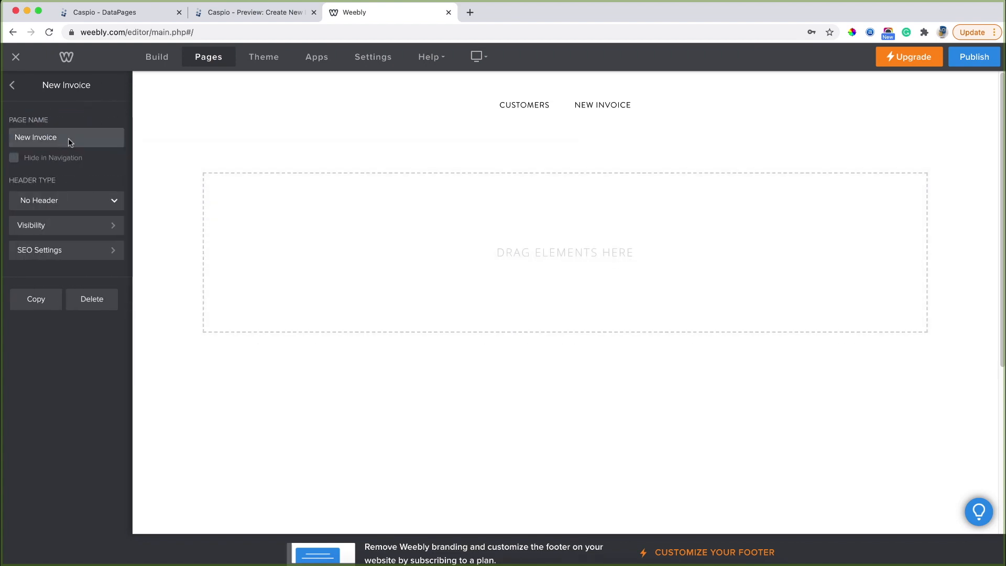
{"action": "left_click", "coordinate": [157, 59]}
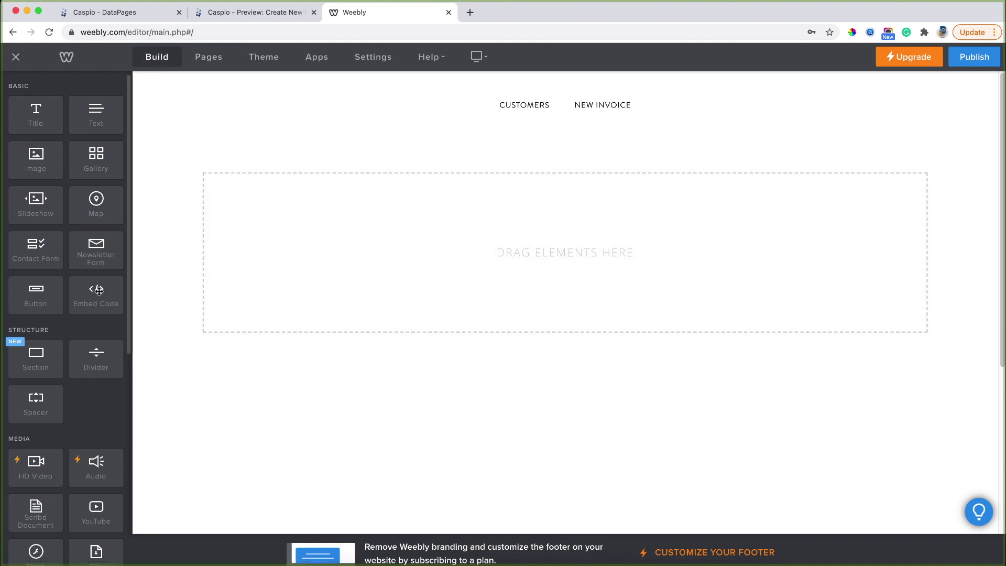
{"action": "left_click_drag", "start_coordinate": [95, 293], "coordinate": [410, 222]}
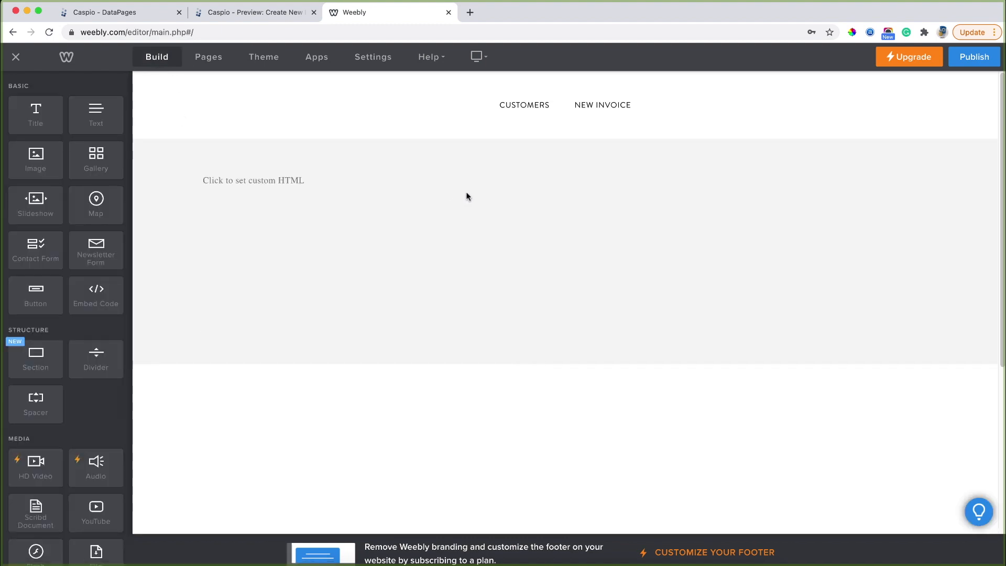
{"action": "left_click", "coordinate": [471, 183]}
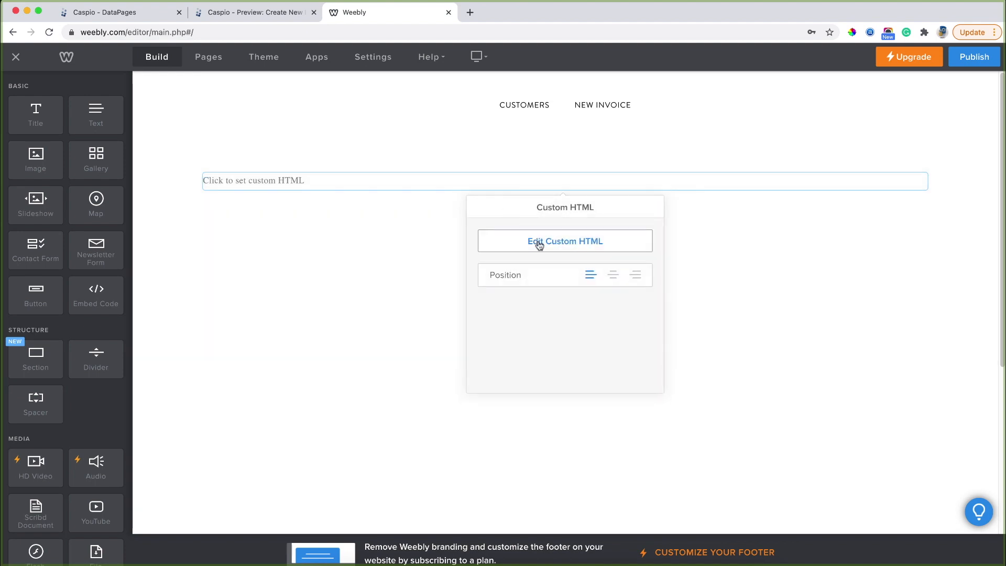
{"action": "left_click", "coordinate": [537, 241]}
{"action": "key", "text": "super+v"}
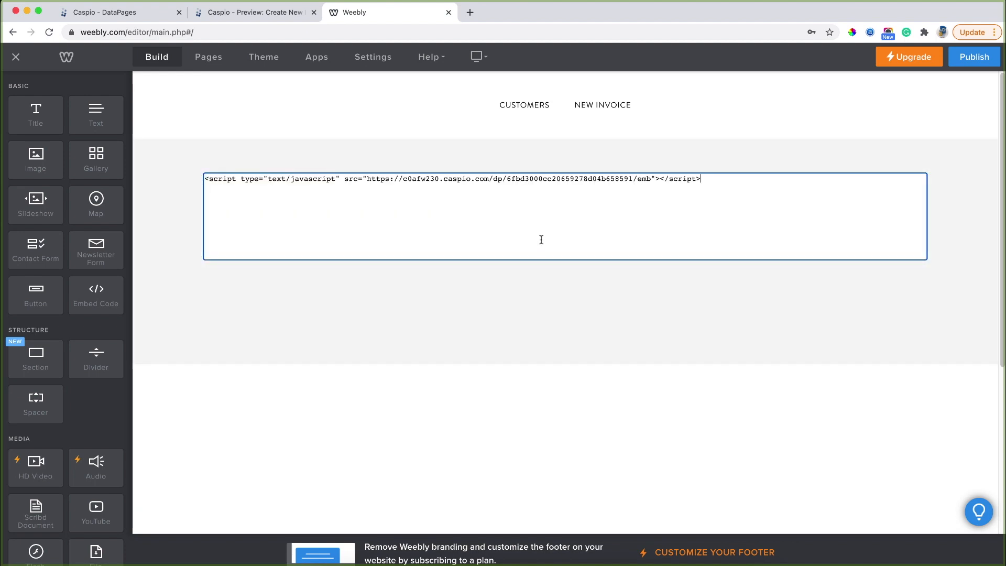
{"action": "left_click", "coordinate": [973, 57]}
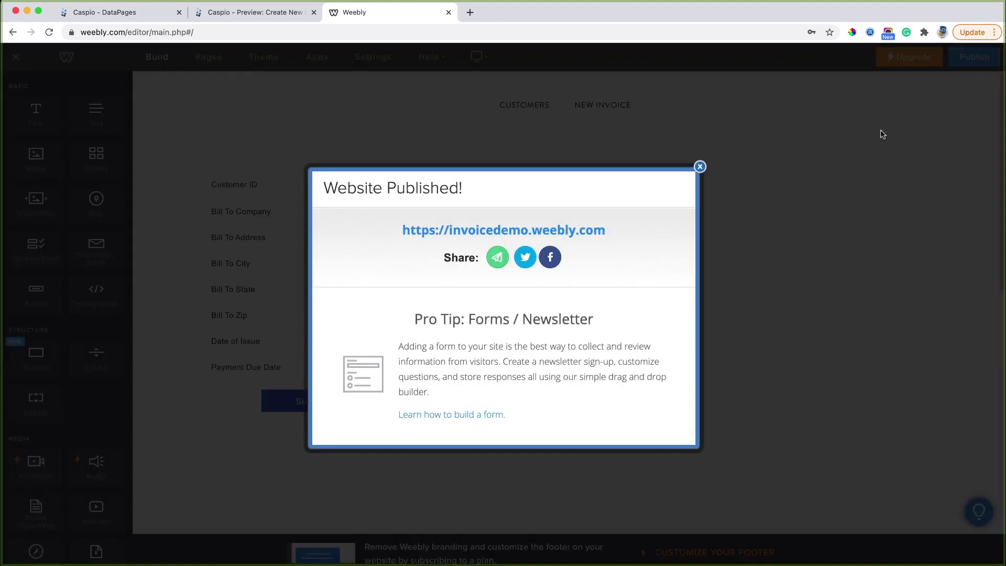
{"action": "left_click", "coordinate": [558, 233]}
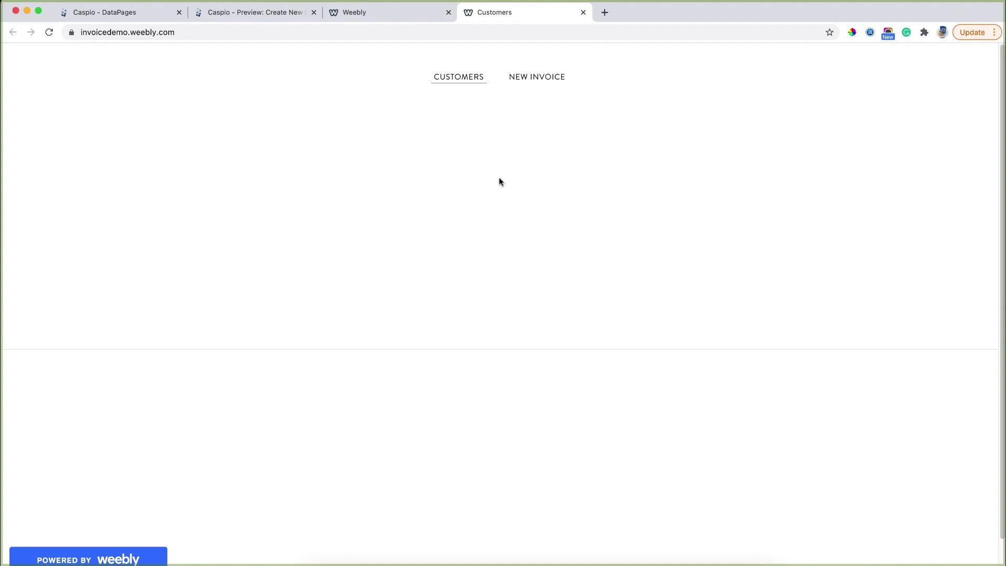
Submit a live test invoice for a customer, issued 02/08/2021 and due 02/25/2021.
{"action": "left_click", "coordinate": [540, 78]}
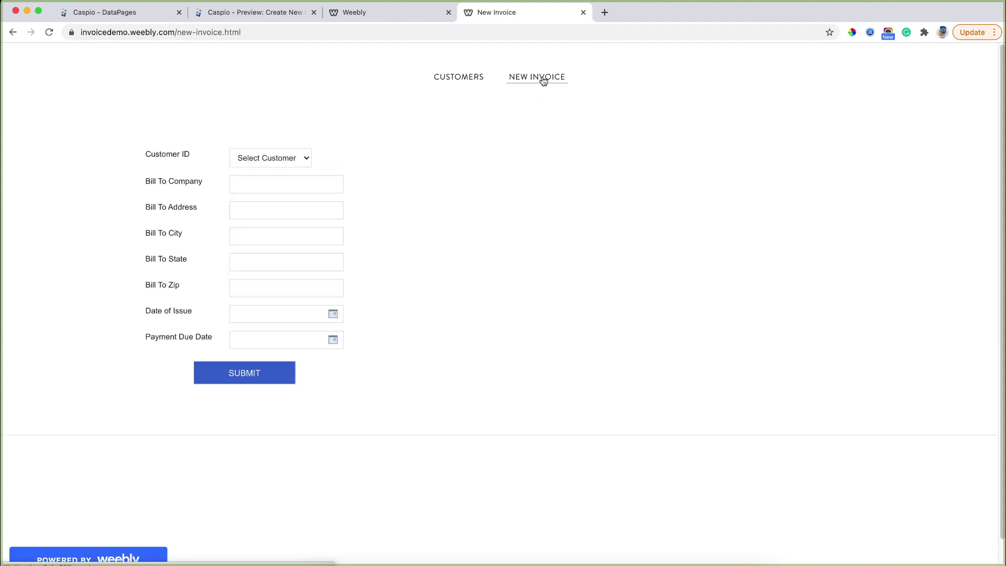
{"action": "left_click", "coordinate": [291, 160]}
{"action": "left_click", "coordinate": [281, 183]}
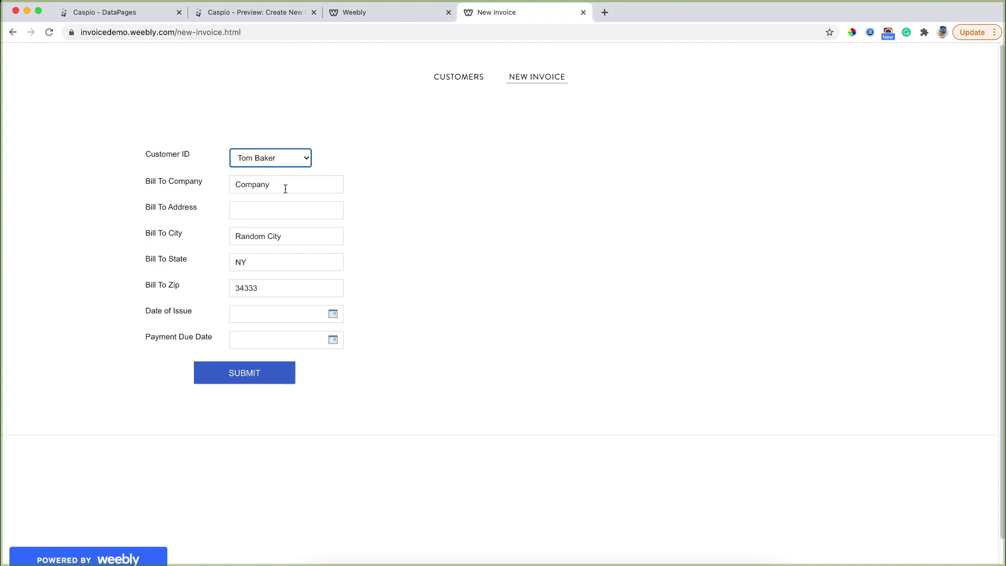
{"action": "left_click", "coordinate": [333, 314]}
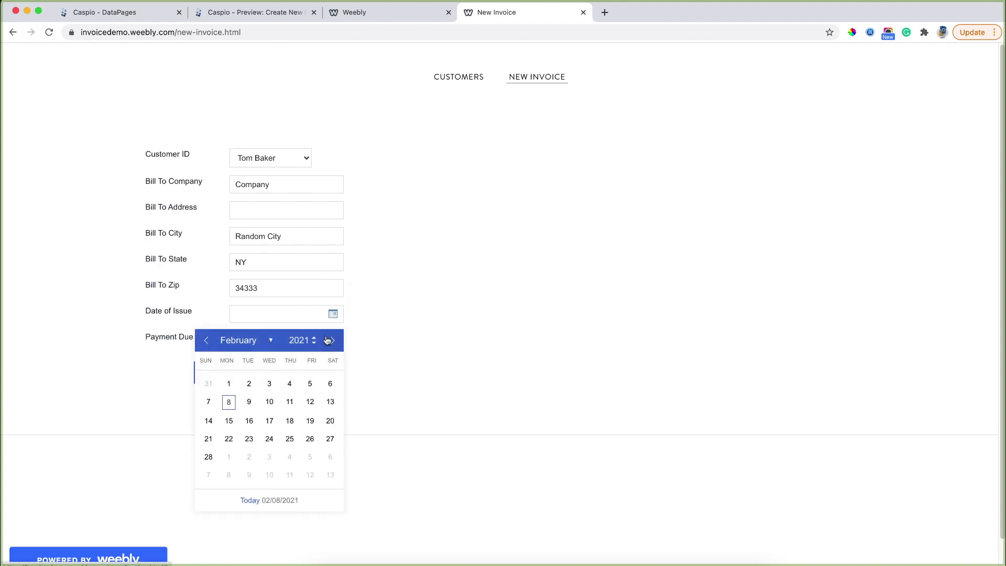
{"action": "left_click", "coordinate": [229, 403]}
{"action": "left_click", "coordinate": [331, 343]}
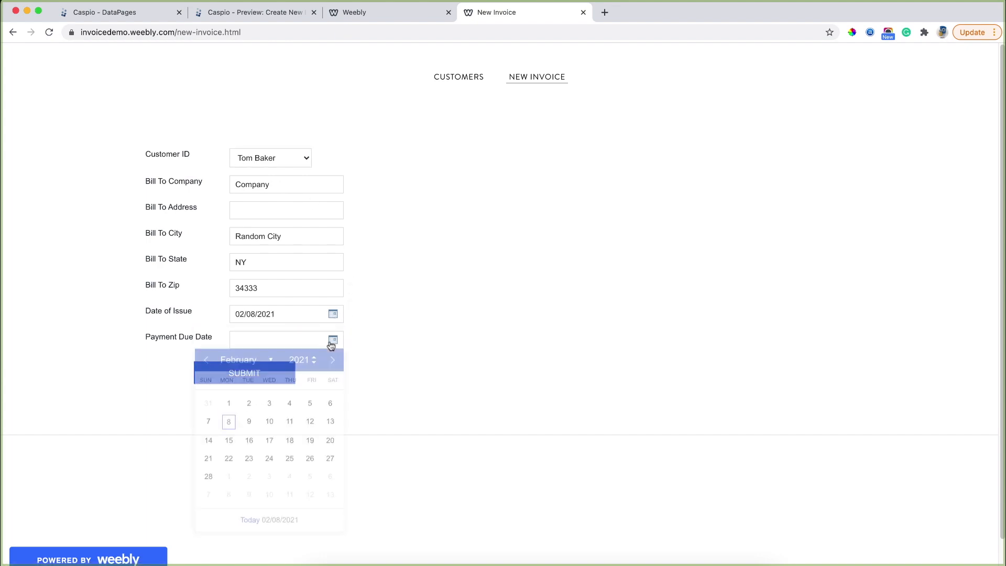
{"action": "left_click", "coordinate": [289, 458]}
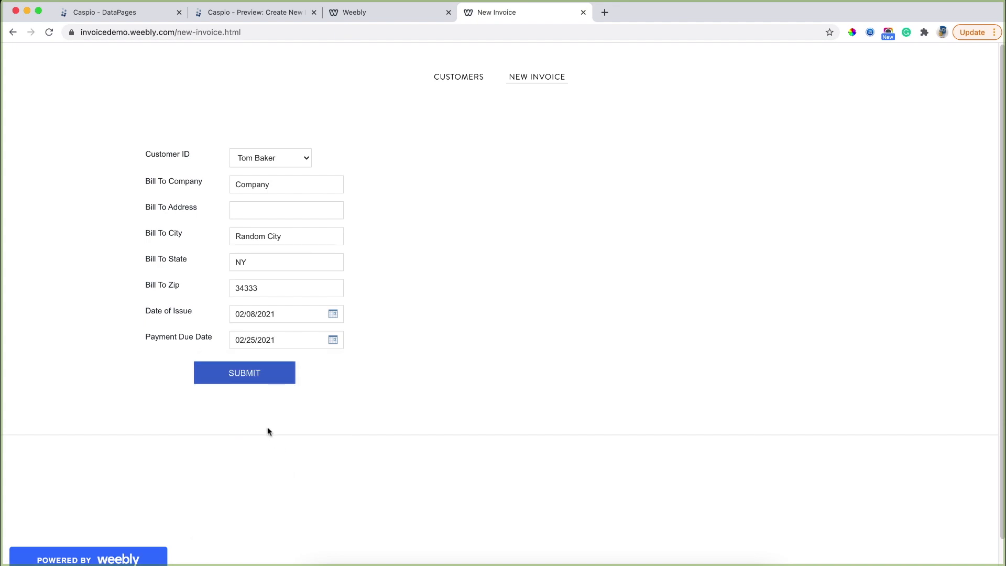
{"action": "left_click", "coordinate": [247, 377]}
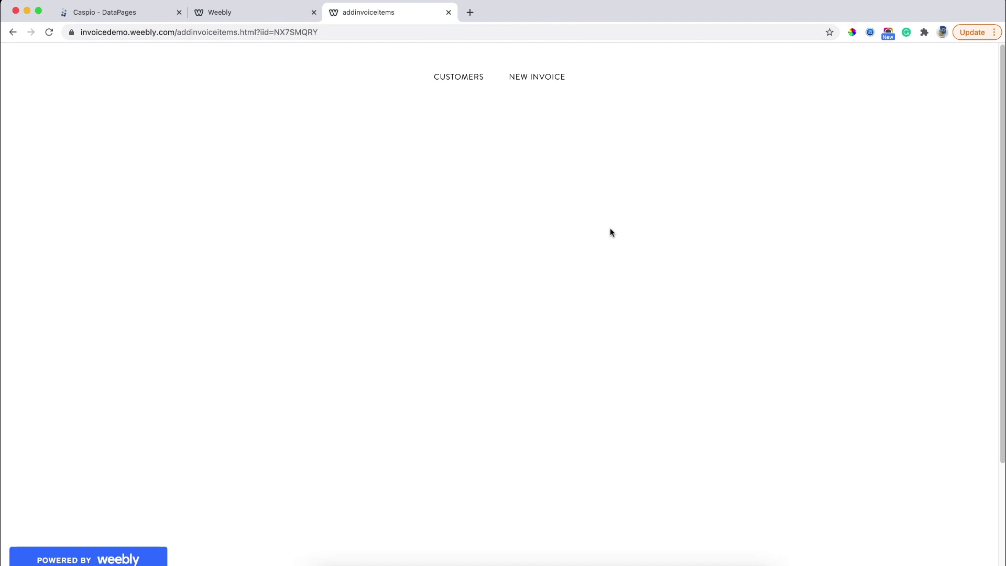
{"action": "left_click", "coordinate": [148, 16]}
Start a new report-type DataPage and continue to the data source.
{"action": "left_click", "coordinate": [219, 85]}
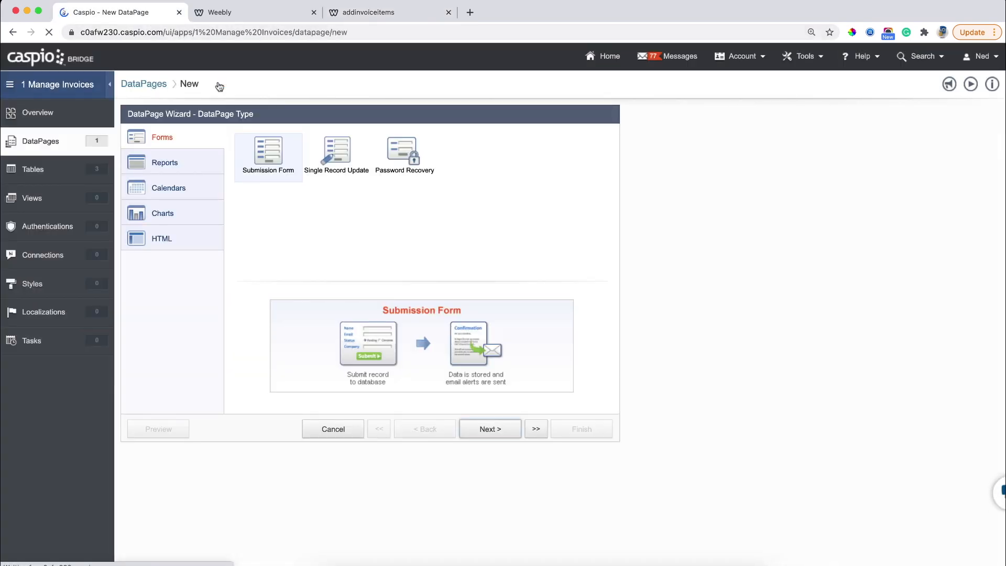
{"action": "left_click", "coordinate": [199, 155]}
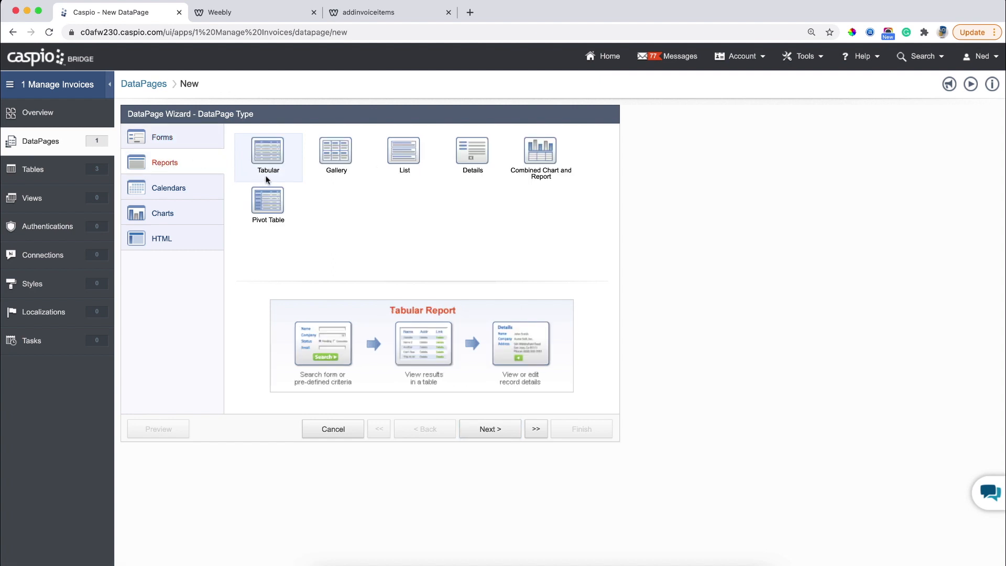
{"action": "left_click", "coordinate": [479, 427]}
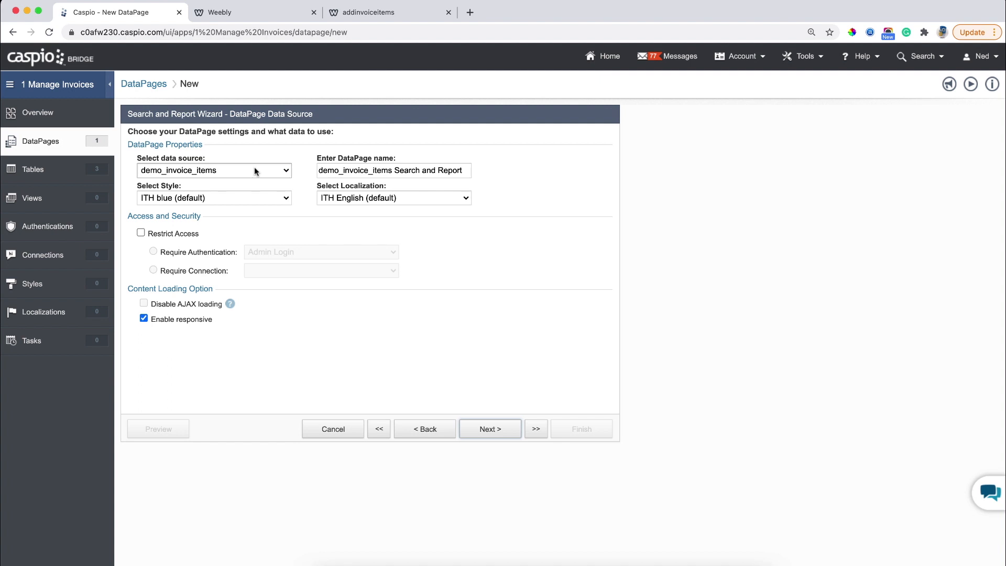
Name the DataPage 'Add New Invoice Item' with Blue style and English localization.
{"action": "left_click", "coordinate": [377, 174]}
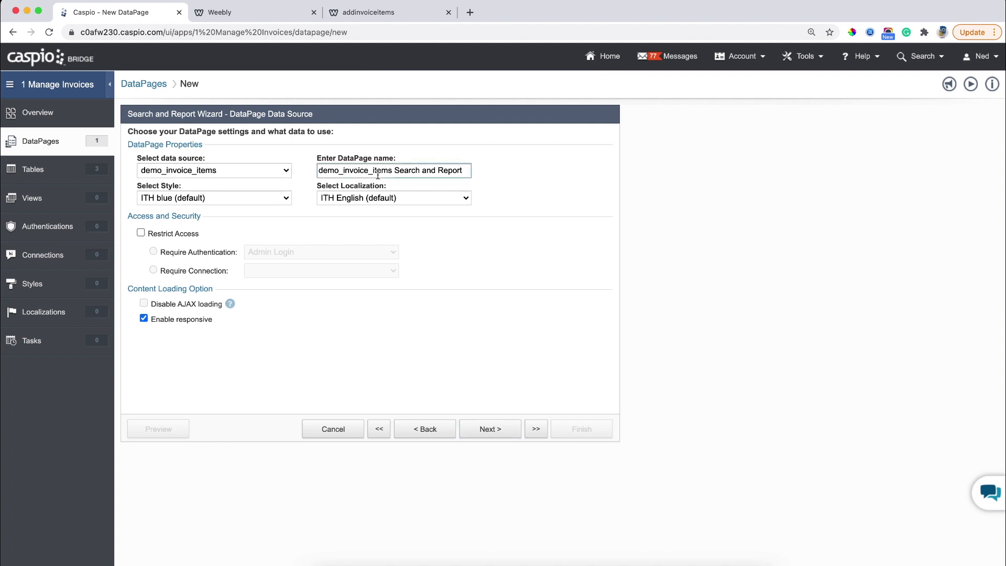
{"action": "key", "text": "super+a"}
{"action": "type", "text": "Add "}
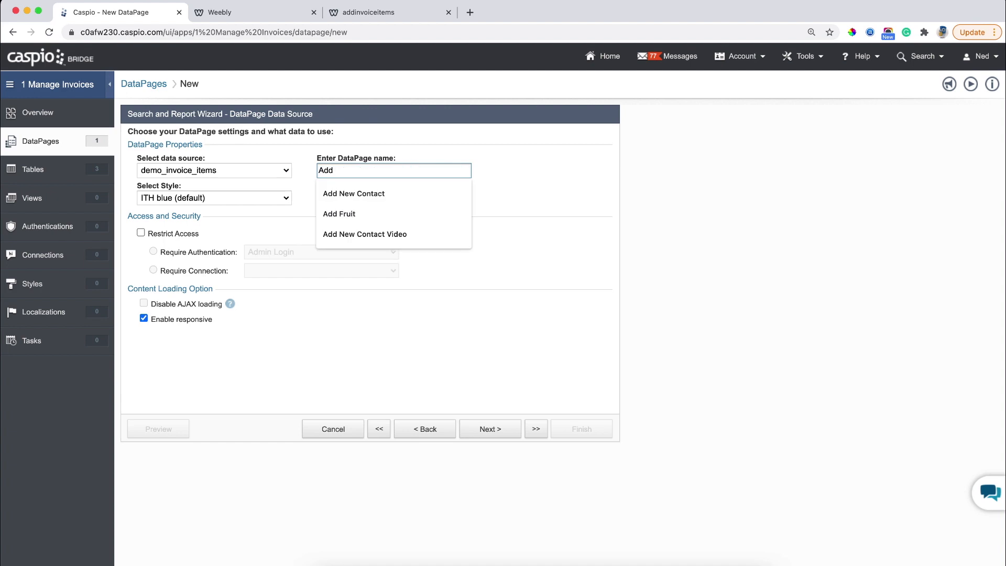
{"action": "type", "text": "New Invoice Item"}
{"action": "left_click", "coordinate": [264, 198]}
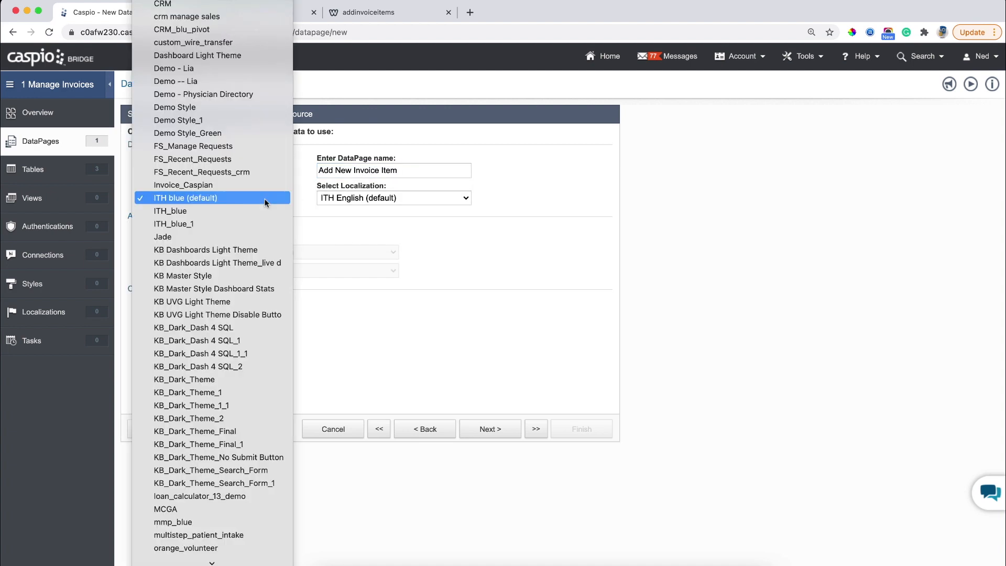
{"action": "scroll", "coordinate": [264, 198], "scroll_direction": "up", "scroll_amount": 10}
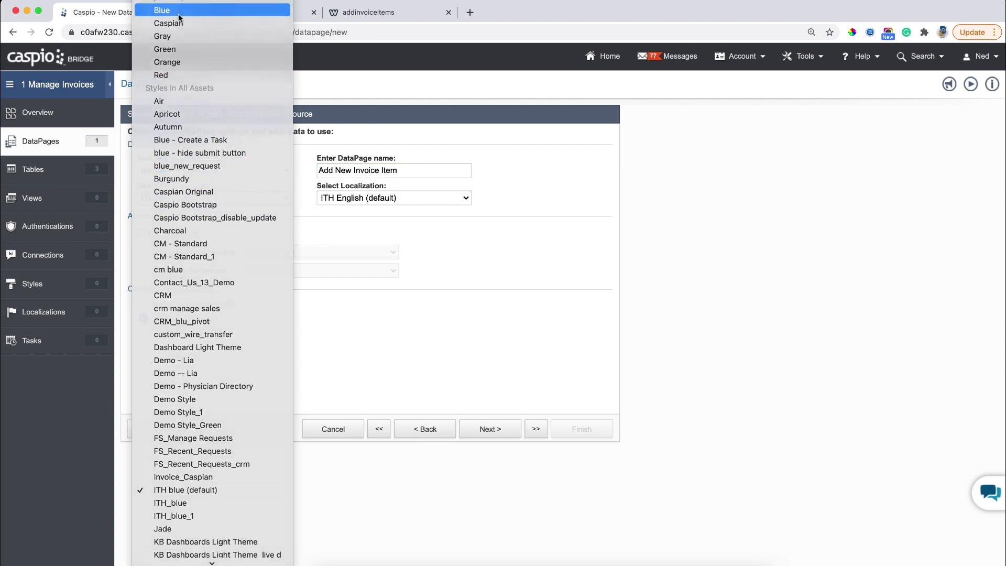
{"action": "left_click", "coordinate": [178, 14]}
{"action": "left_click", "coordinate": [393, 198]}
{"action": "scroll", "coordinate": [393, 198], "scroll_direction": "up", "scroll_amount": 5}
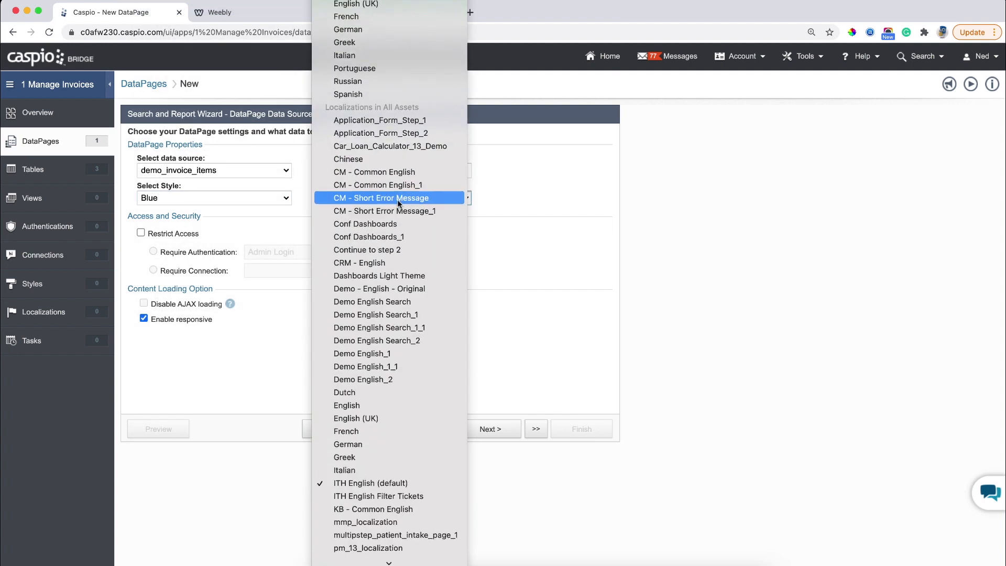
{"action": "scroll", "coordinate": [359, 31], "scroll_direction": "up", "scroll_amount": 3}
{"action": "left_click", "coordinate": [359, 38]}
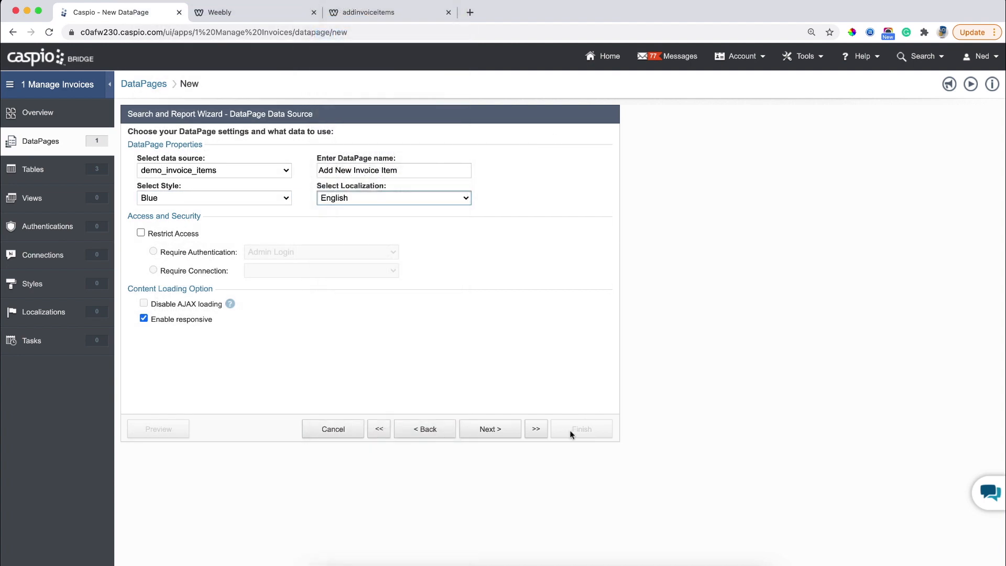
{"action": "left_click", "coordinate": [491, 432]}
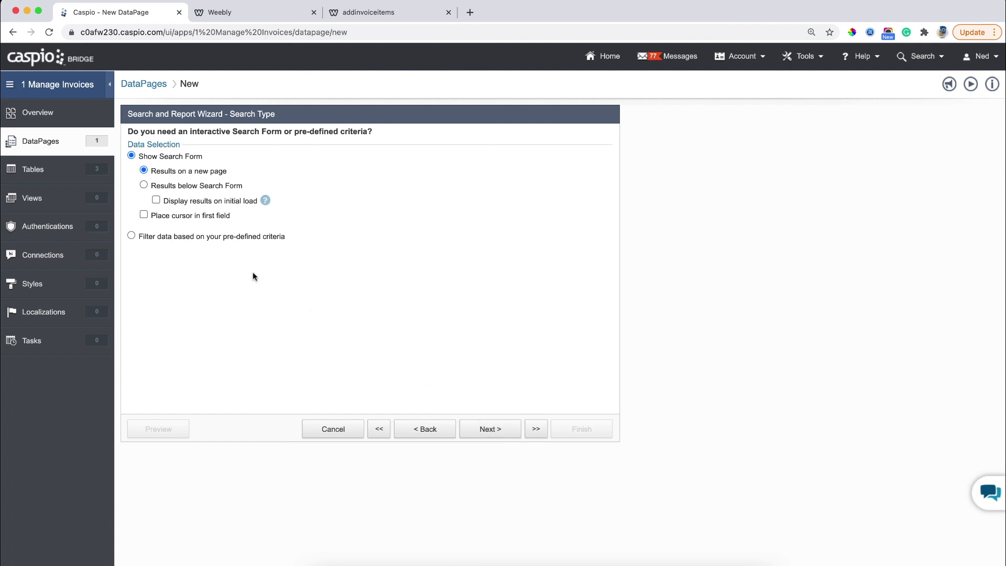
Choose to filter data by pre-defined criteria rather than a search form.
{"action": "left_click", "coordinate": [210, 237]}
{"action": "left_click", "coordinate": [514, 430]}
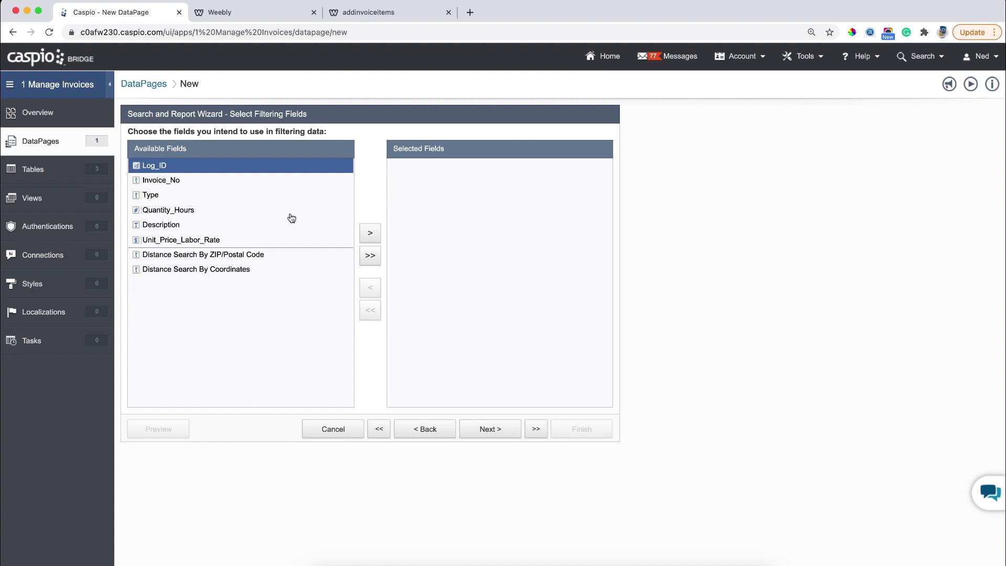
Add Invoice_No as the DataPage's filtering field.
{"action": "left_click", "coordinate": [237, 180]}
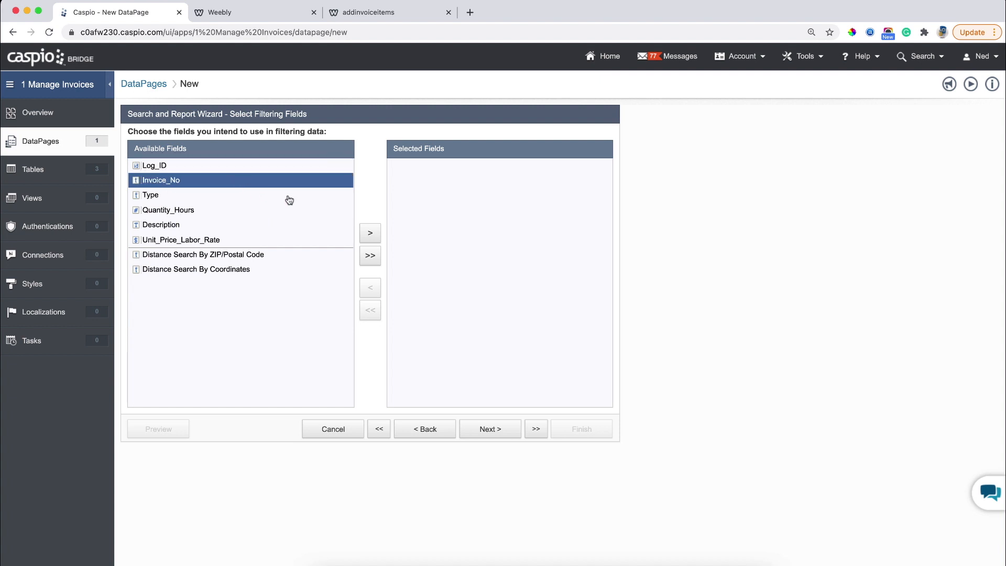
{"action": "left_click", "coordinate": [369, 233]}
{"action": "left_click", "coordinate": [486, 430]}
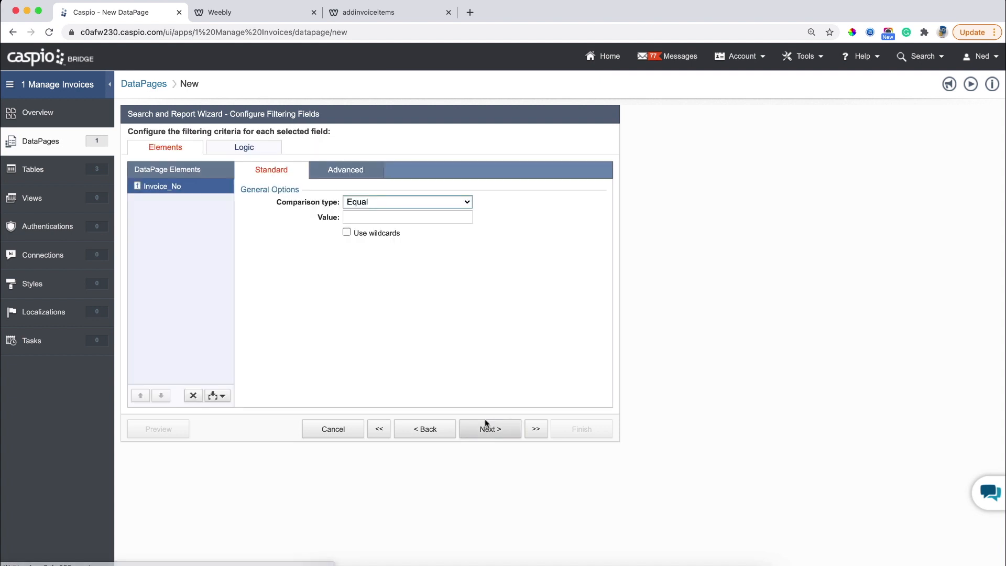
{"action": "left_click", "coordinate": [349, 176]}
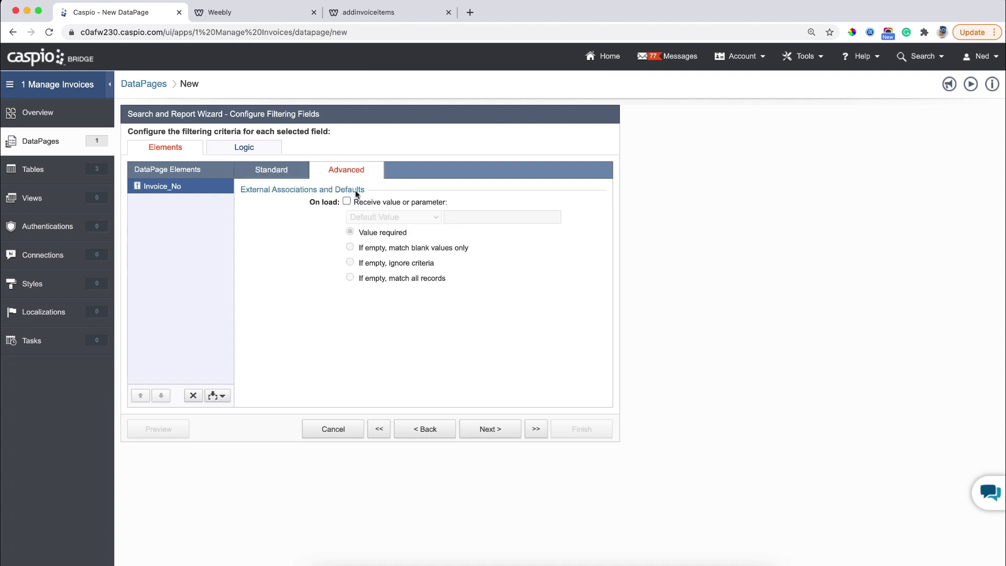
{"action": "left_click", "coordinate": [346, 202]}
{"action": "left_click", "coordinate": [370, 218]}
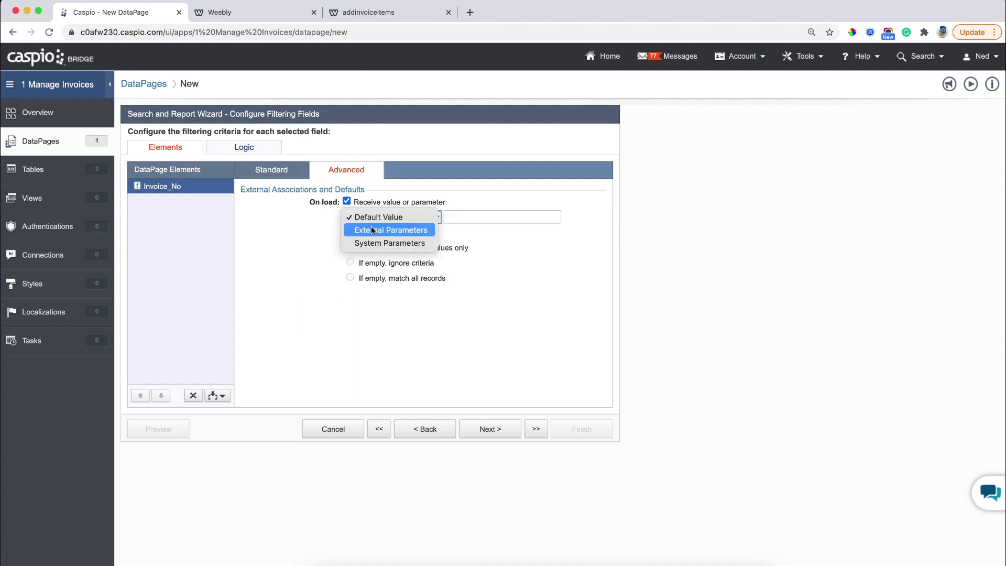
{"action": "left_click", "coordinate": [371, 229]}
{"action": "left_click_drag", "start_coordinate": [454, 217], "coordinate": [497, 217]}
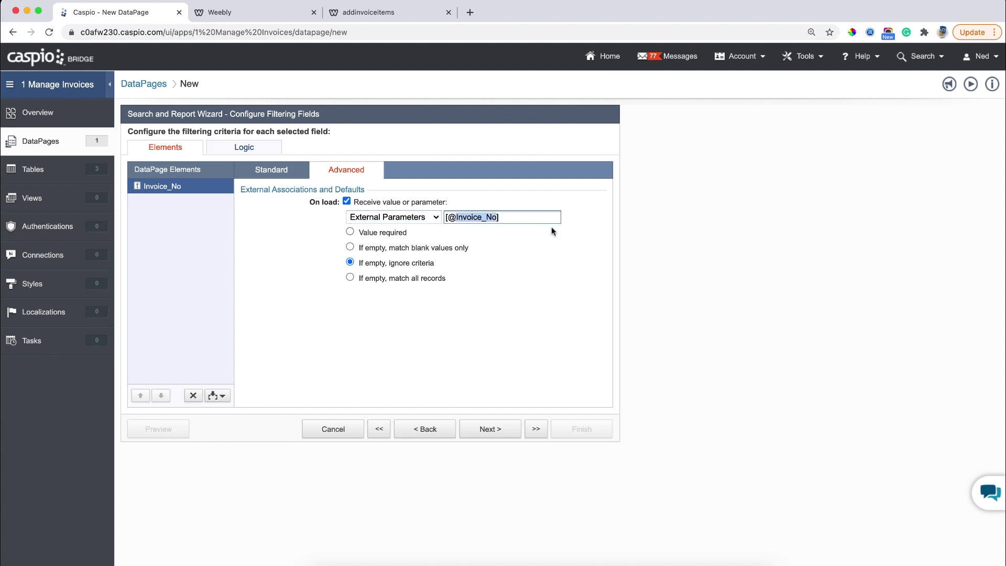
{"action": "type", "text": "iid"}
{"action": "left_click", "coordinate": [393, 234]}
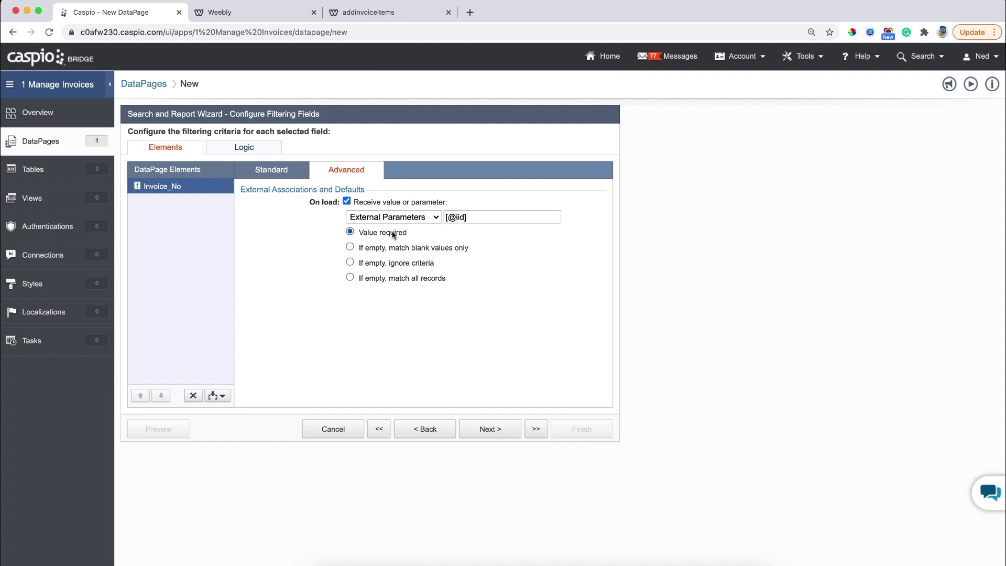
{"action": "left_click", "coordinate": [493, 431]}
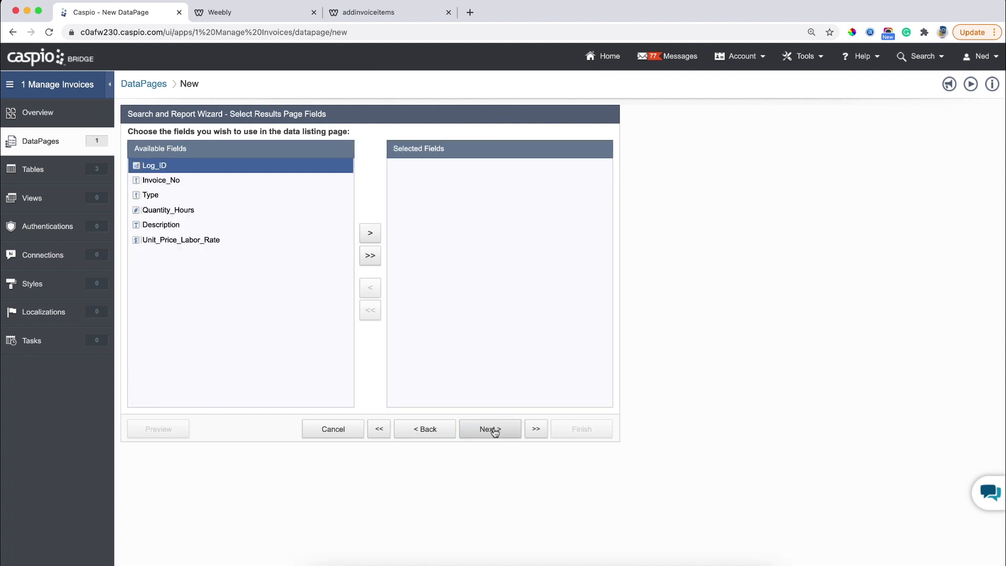
Add all fields to the results page, then remove Log_ID.
{"action": "left_click", "coordinate": [369, 256]}
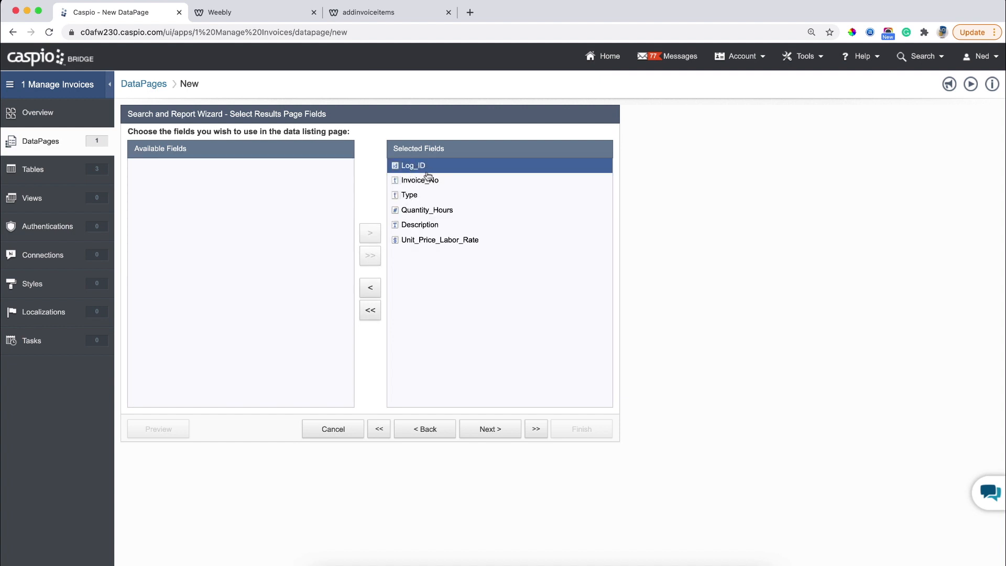
{"action": "left_click", "coordinate": [373, 287]}
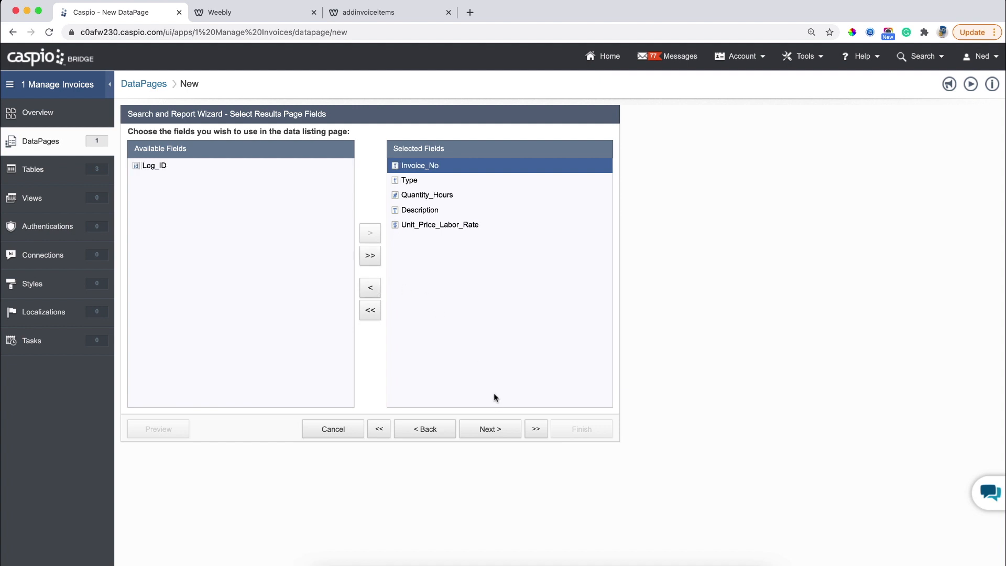
{"action": "left_click", "coordinate": [492, 427]}
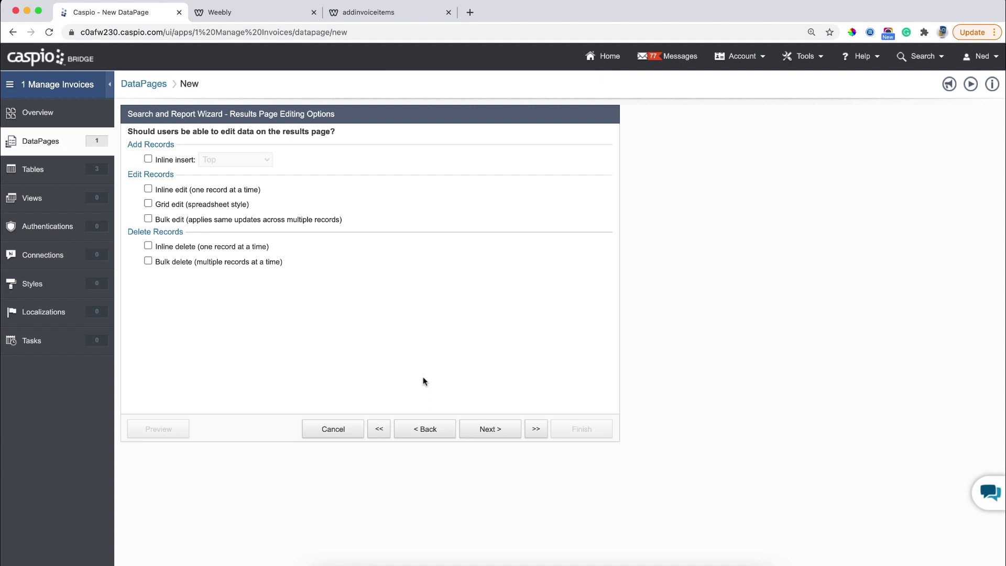
Enable inline insert, inline edit (accepting the warning) and inline delete on the results page.
{"action": "left_click", "coordinate": [181, 160]}
{"action": "left_click", "coordinate": [178, 190]}
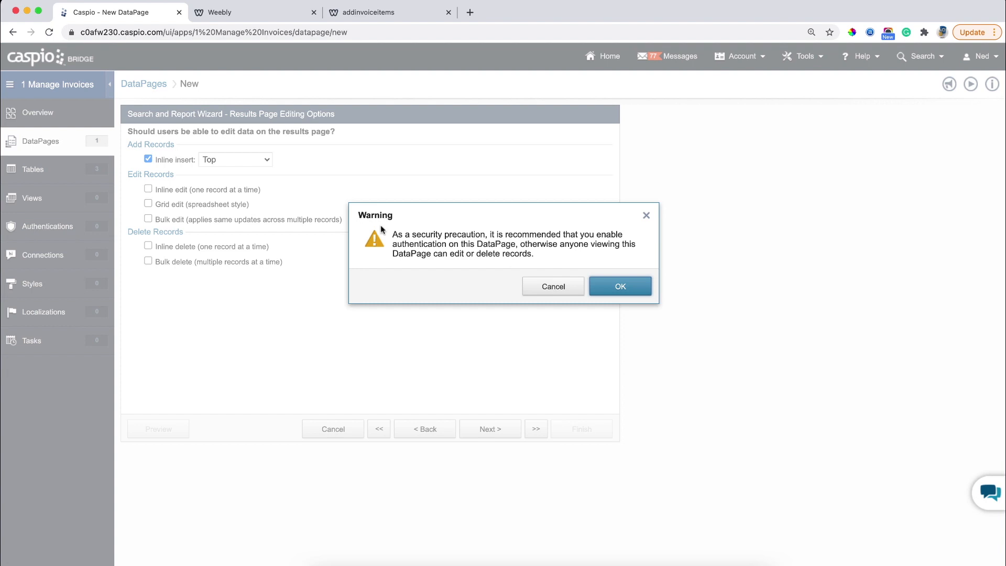
{"action": "left_click", "coordinate": [602, 290]}
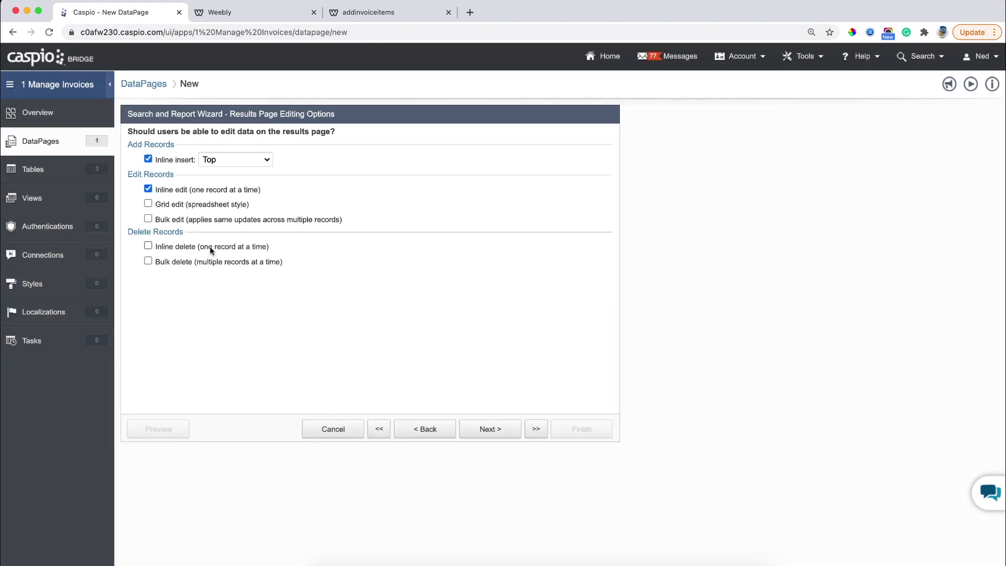
{"action": "left_click", "coordinate": [183, 250]}
Move Type above Invoice_No and group the results by Type as a collapsible group.
{"action": "left_click", "coordinate": [486, 427]}
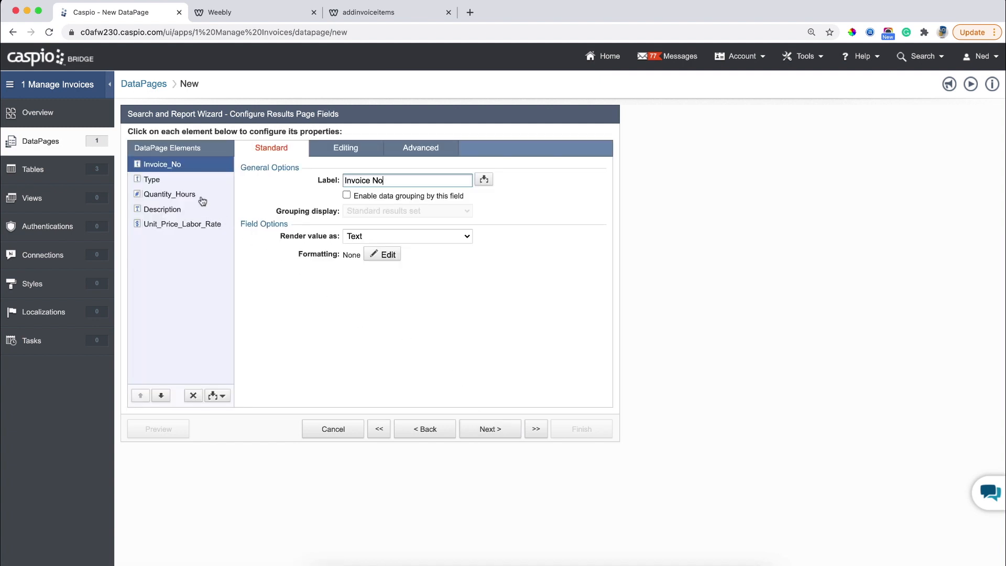
{"action": "left_click", "coordinate": [184, 182]}
{"action": "left_click", "coordinate": [140, 396]}
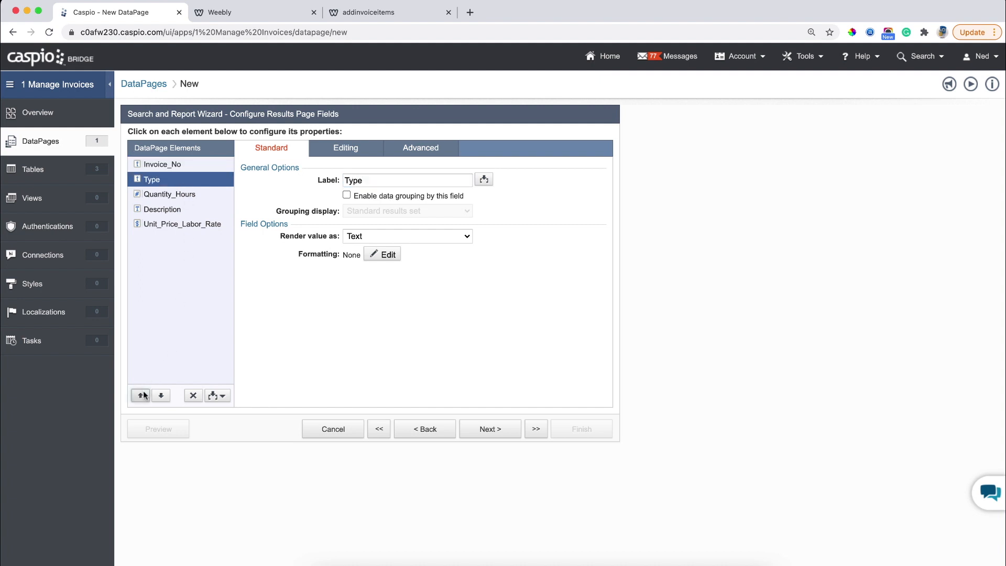
{"action": "left_click", "coordinate": [369, 196]}
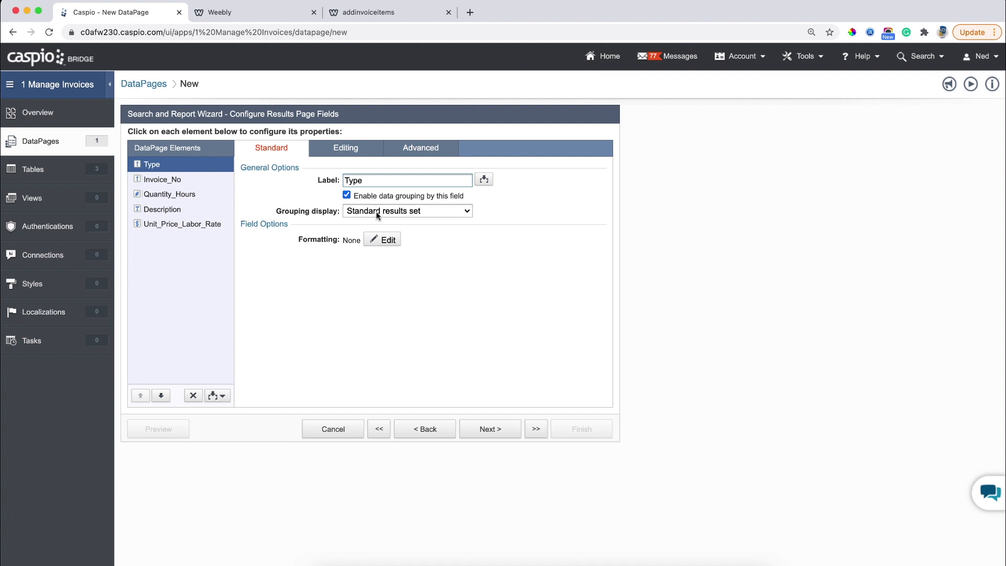
{"action": "left_click", "coordinate": [373, 210]}
{"action": "left_click", "coordinate": [375, 220]}
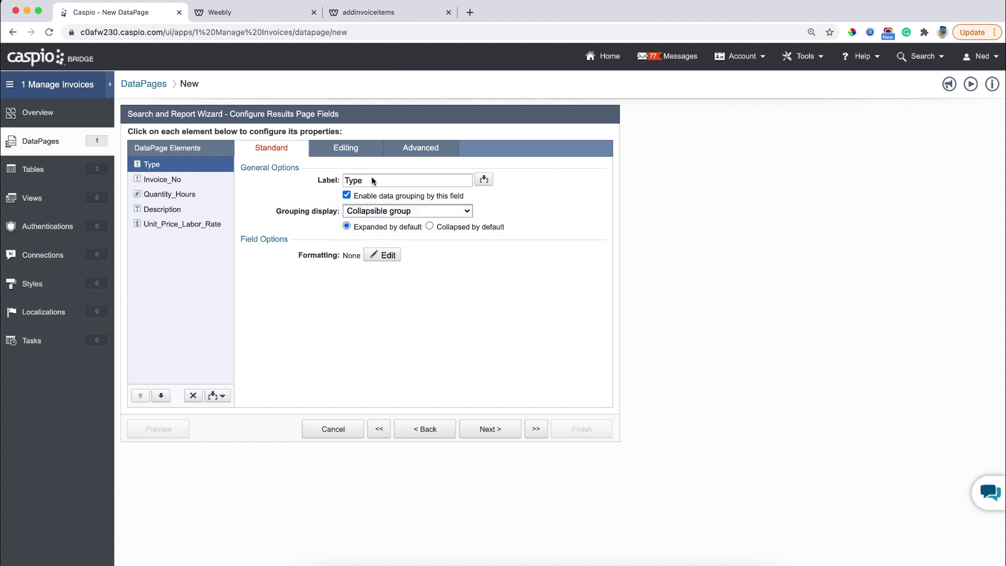
{"action": "left_click", "coordinate": [356, 151]}
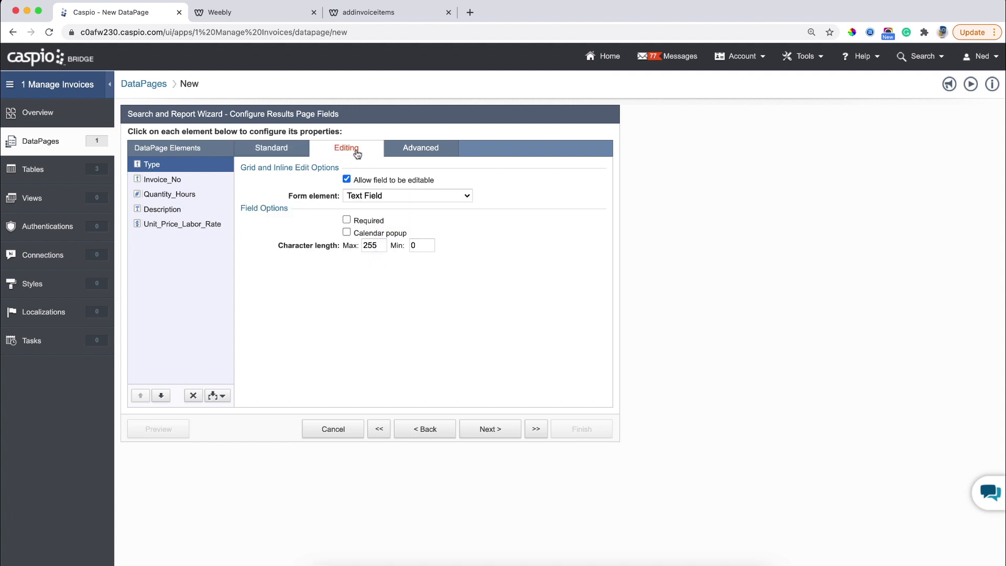
Make Type a dropdown with options Choose Type (blank value), Parts and Labor.
{"action": "left_click", "coordinate": [373, 196]}
{"action": "left_click", "coordinate": [375, 234]}
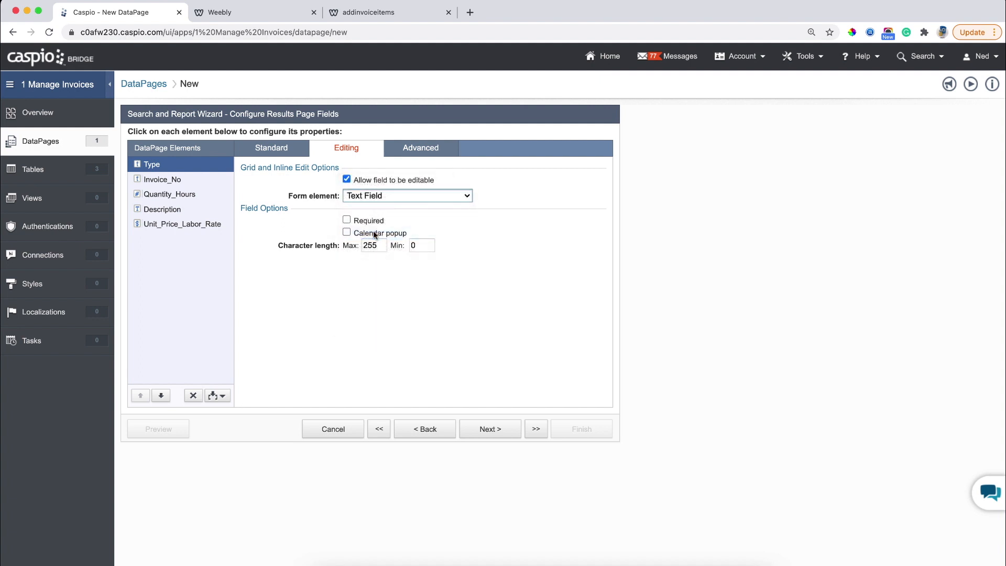
{"action": "left_click", "coordinate": [398, 275]}
{"action": "type", "text": "Choose Type"}
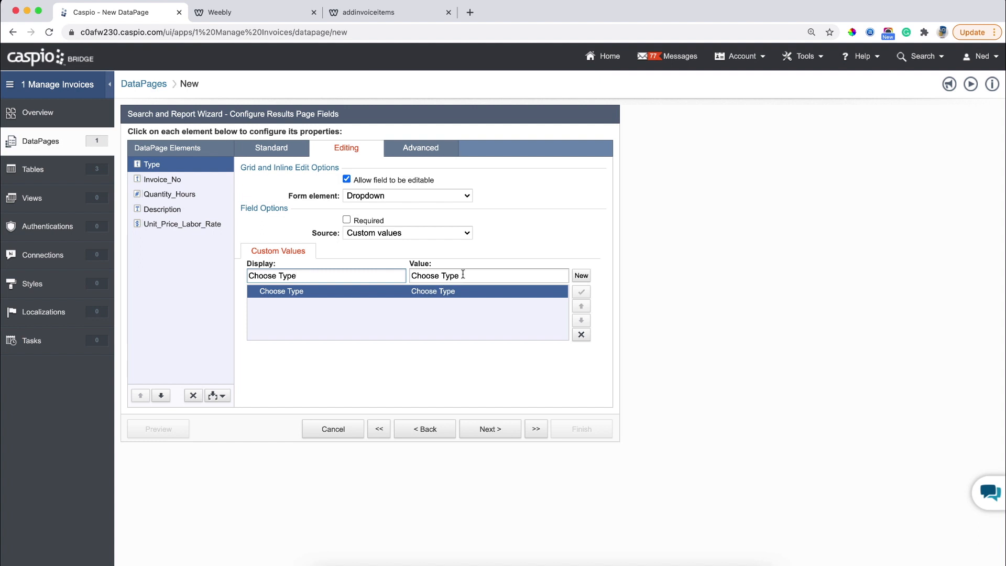
{"action": "left_click_drag", "start_coordinate": [463, 274], "coordinate": [410, 275]}
{"action": "key", "text": "BackSpace"}
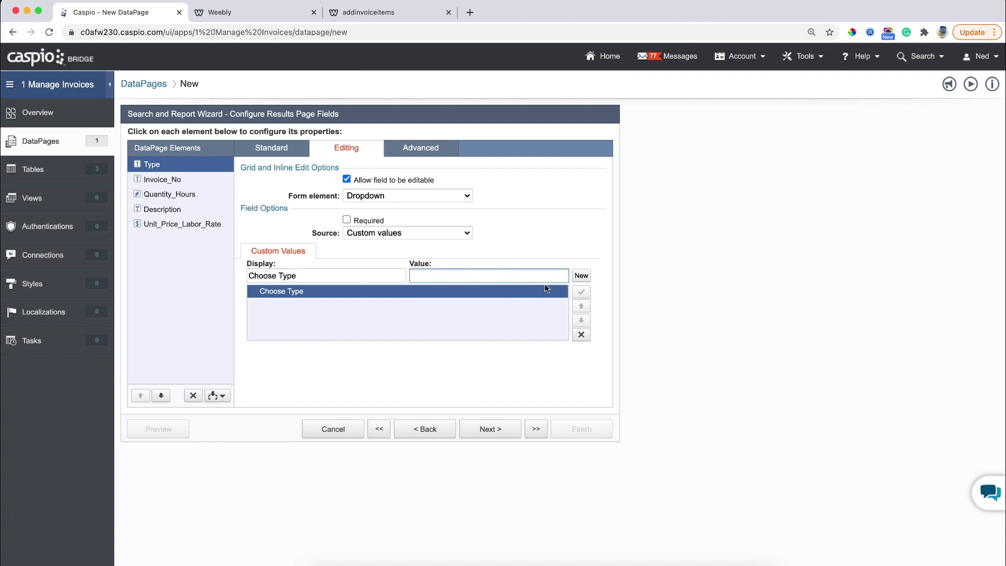
{"action": "left_click", "coordinate": [580, 276]}
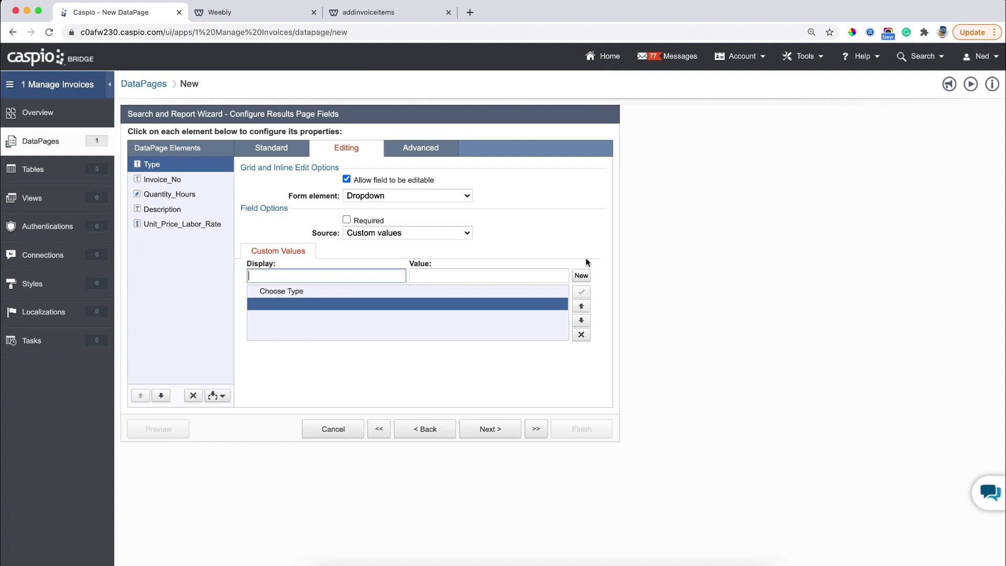
{"action": "type", "text": "Parts"}
{"action": "left_click", "coordinate": [582, 276]}
{"action": "type", "text": "Labor"}
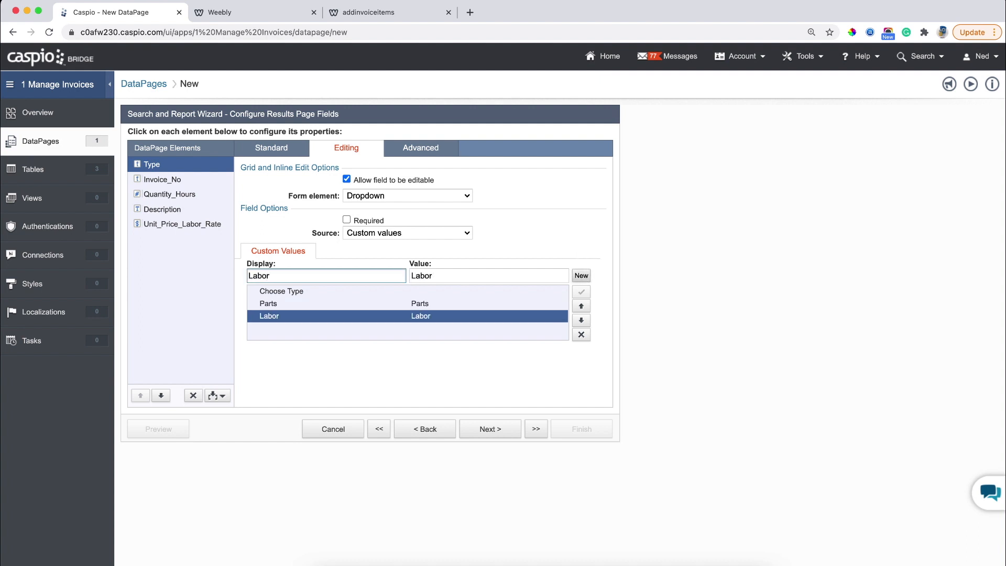
{"action": "left_click", "coordinate": [174, 181]}
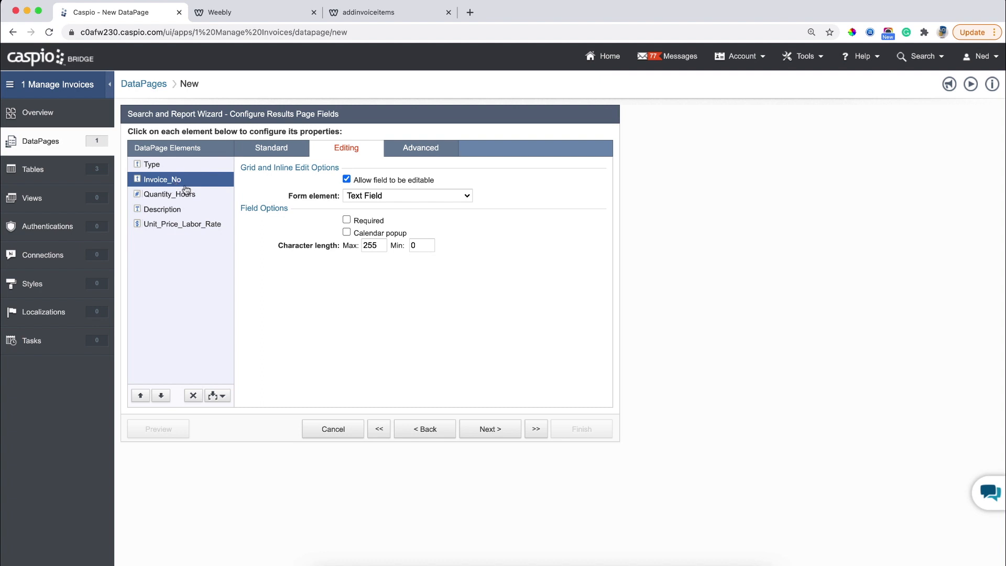
{"action": "left_click", "coordinate": [369, 197]}
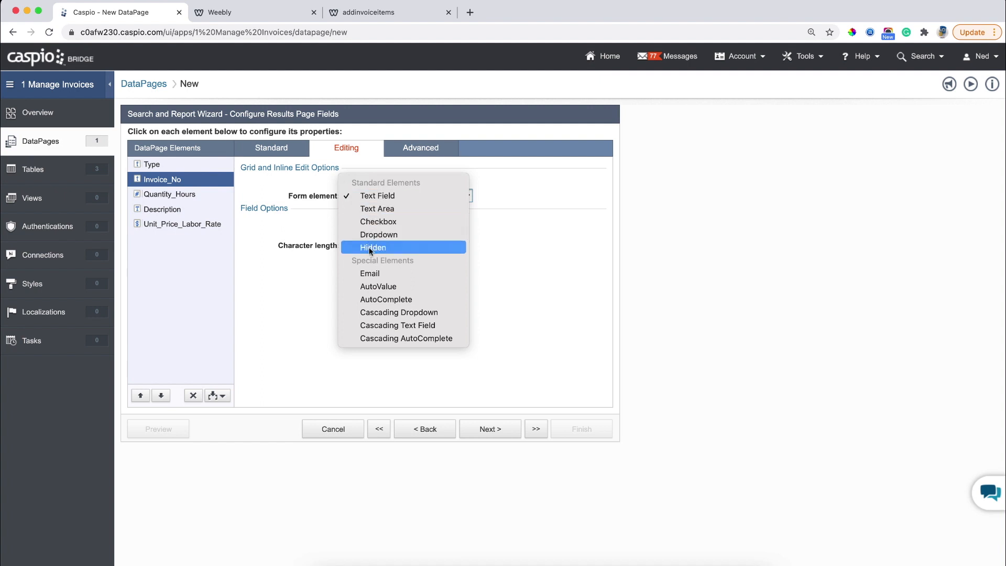
{"action": "left_click", "coordinate": [373, 247]}
{"action": "left_click", "coordinate": [379, 222]}
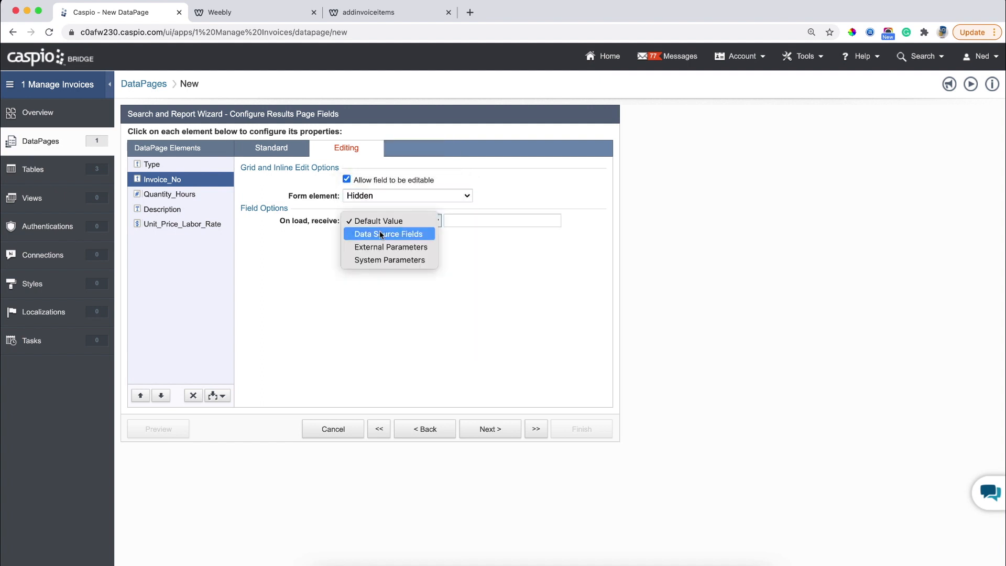
{"action": "left_click", "coordinate": [378, 245]}
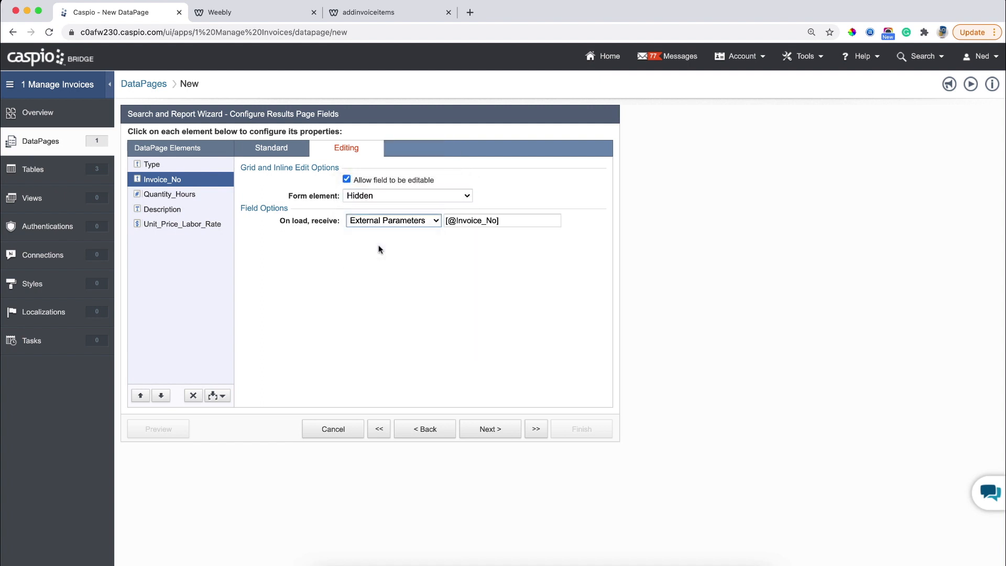
{"action": "left_click", "coordinate": [454, 222]}
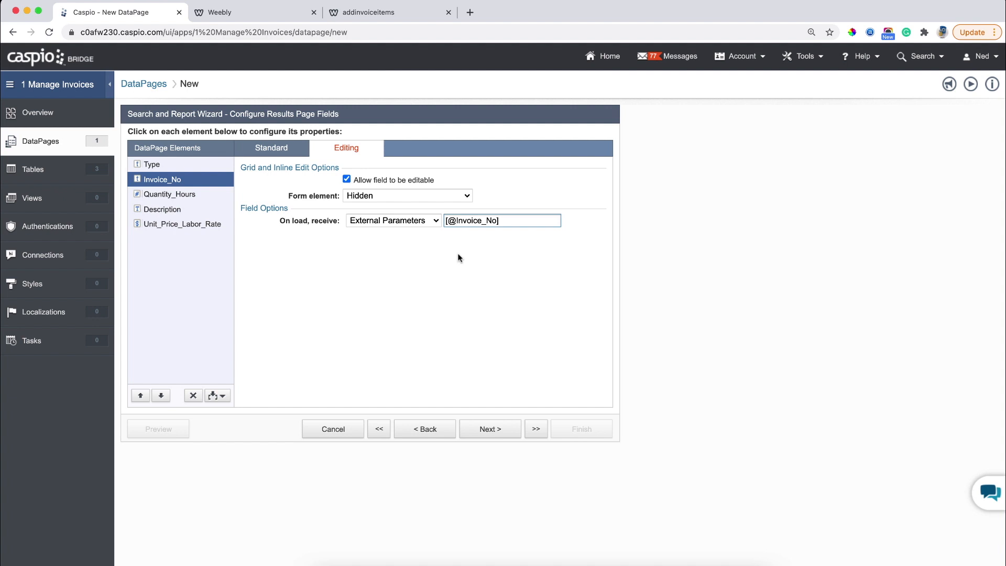
{"action": "type", "text": "Insert"}
{"action": "type", "text": "cord"}
Relabel Unit_Price_Labor_Rate as 'Unit Cost/Labor Rate'.
{"action": "left_click", "coordinate": [156, 194]}
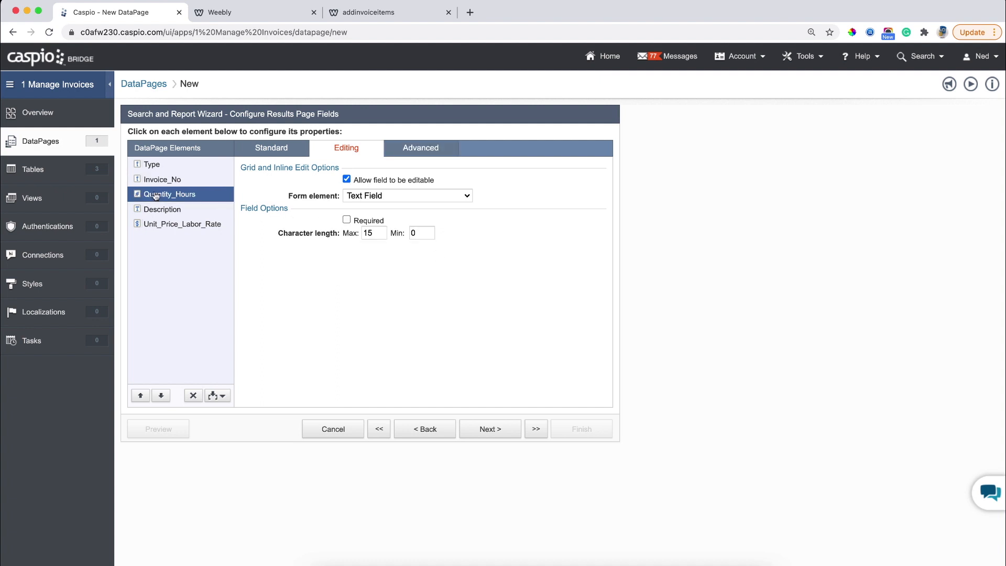
{"action": "left_click", "coordinate": [281, 153]}
{"action": "left_click", "coordinate": [178, 210]}
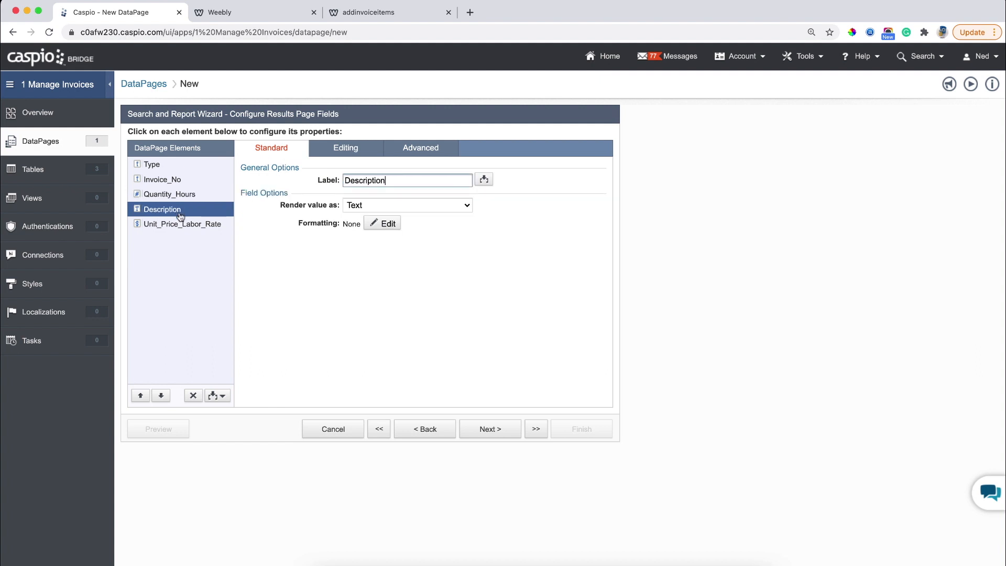
{"action": "left_click", "coordinate": [174, 225]}
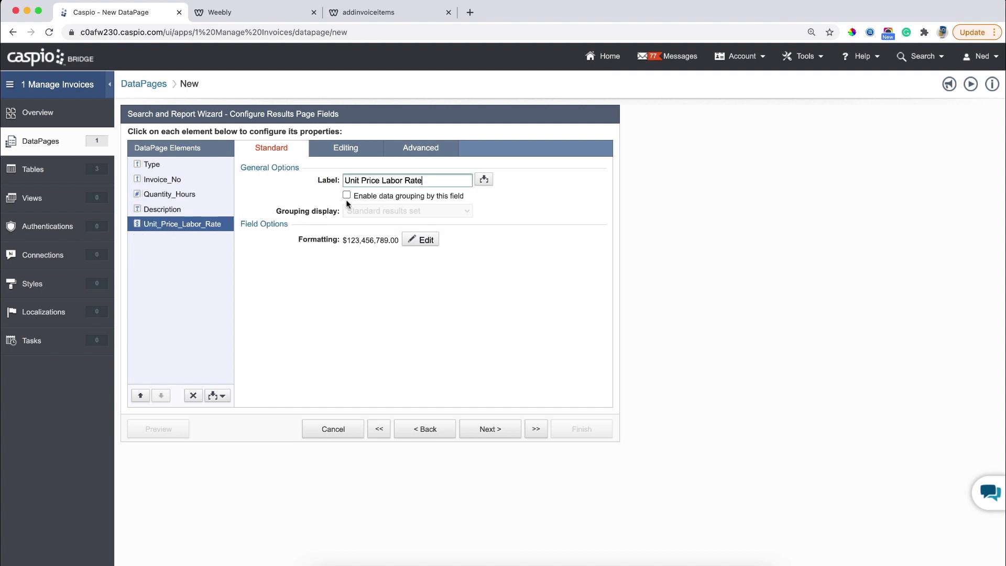
{"action": "left_click_drag", "start_coordinate": [361, 180], "coordinate": [379, 180]}
{"action": "type", "text": "Cost/"}
{"action": "key", "text": "Delete"}
Insert a calculated field directly below Unit_Price_Labor_Rate.
{"action": "left_click", "coordinate": [219, 396]}
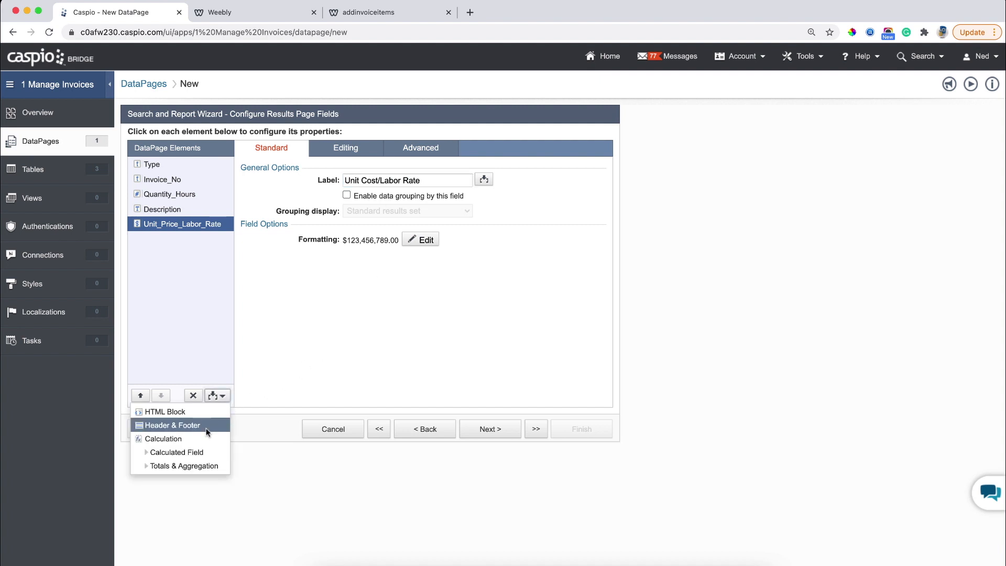
{"action": "left_click", "coordinate": [200, 453]}
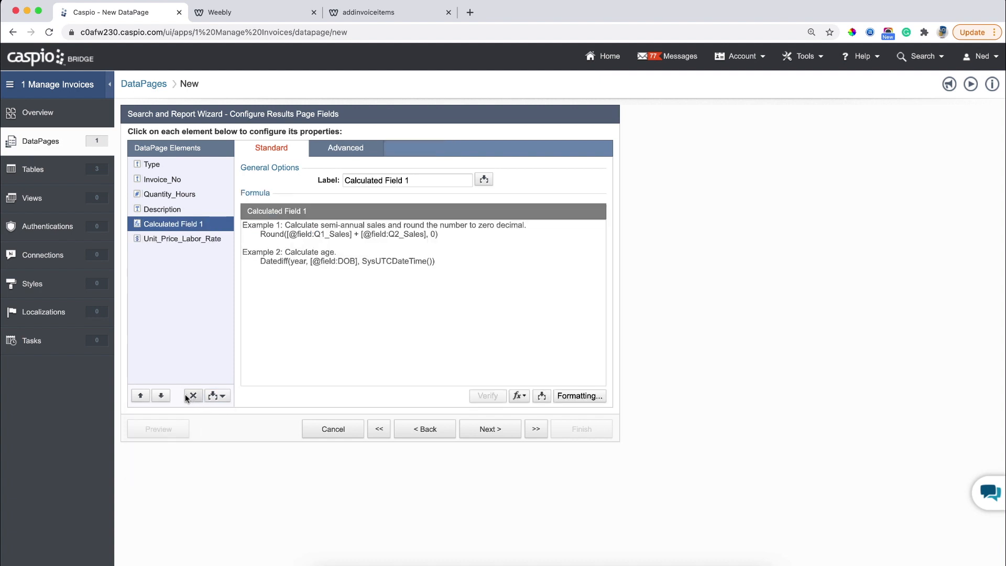
{"action": "left_click", "coordinate": [161, 395]}
{"action": "left_click_drag", "start_coordinate": [469, 180], "coordinate": [300, 171]}
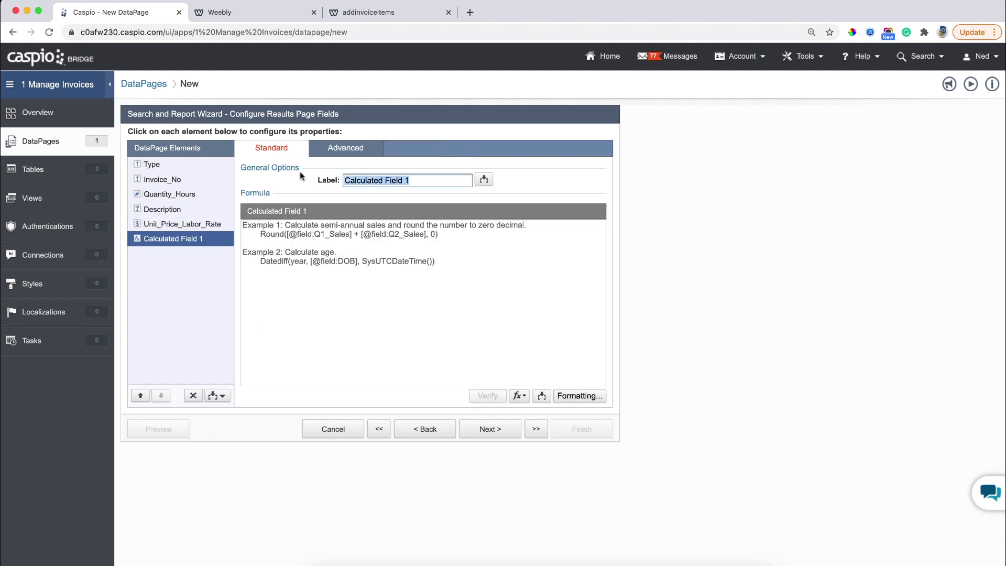
{"action": "type", "text": "Amount"}
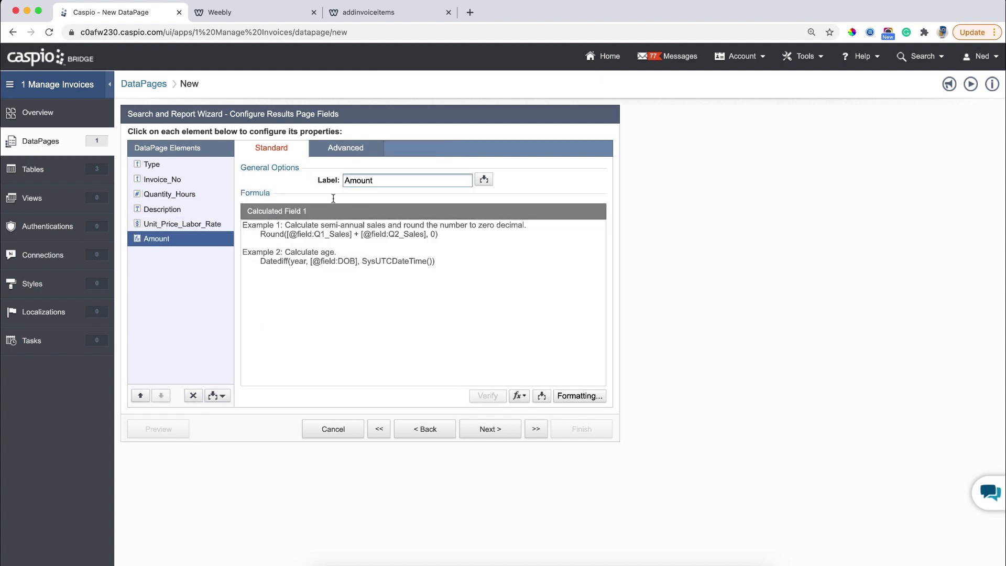
{"action": "left_click", "coordinate": [357, 243]}
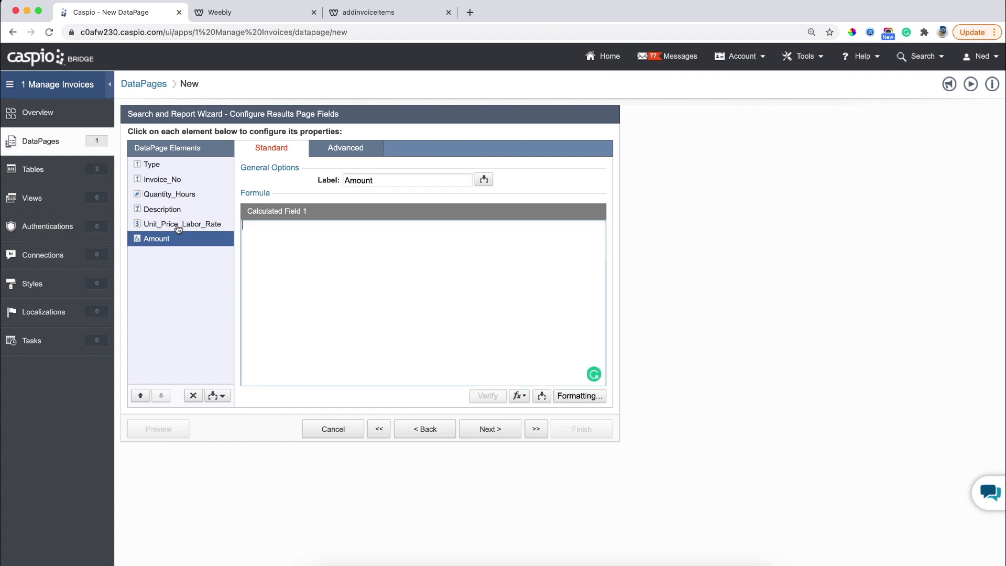
{"action": "left_click", "coordinate": [540, 396]}
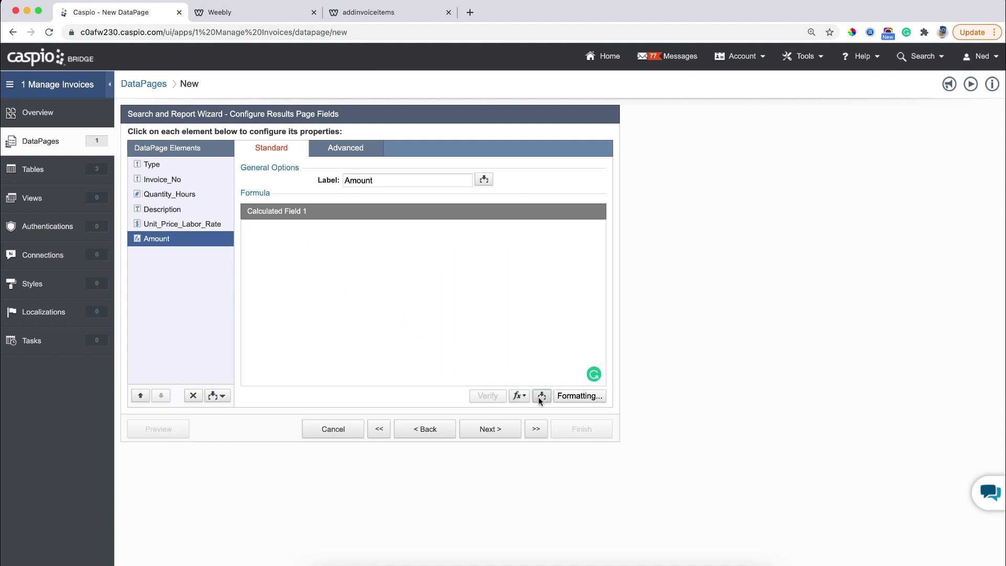
{"action": "left_click", "coordinate": [531, 413]}
{"action": "left_click", "coordinate": [497, 478]}
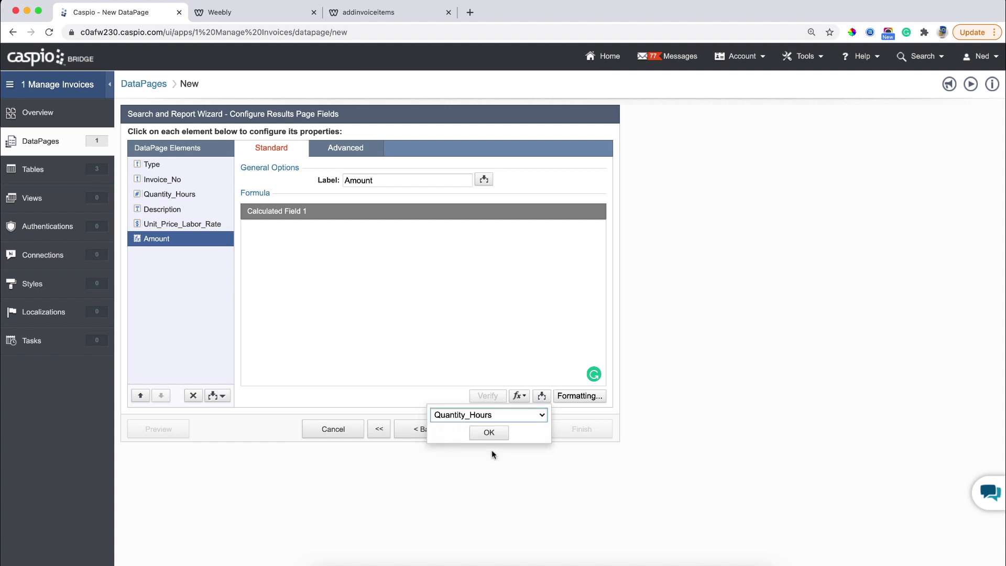
{"action": "left_click", "coordinate": [489, 431]}
{"action": "left_click", "coordinate": [386, 227]}
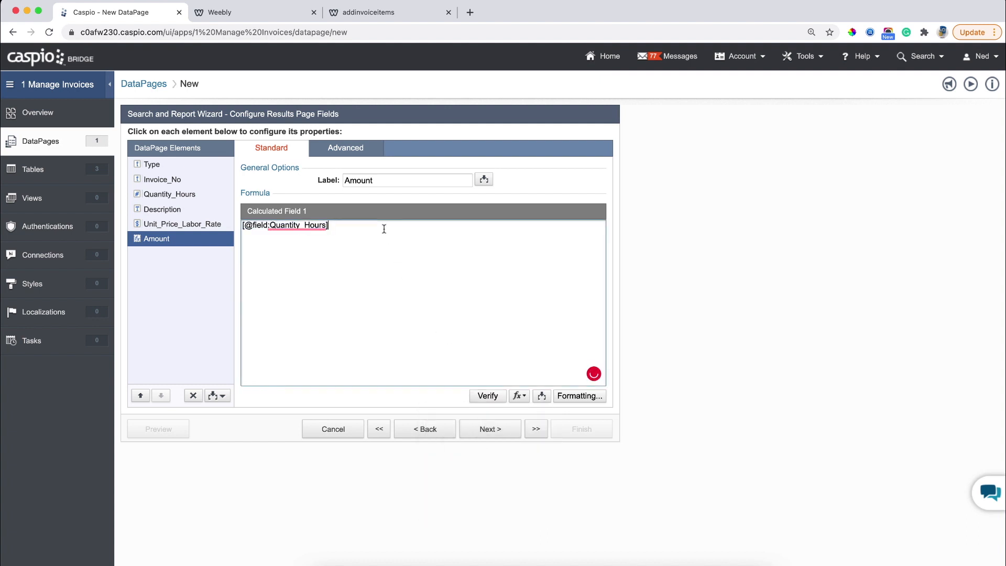
{"action": "type", "text": "*"}
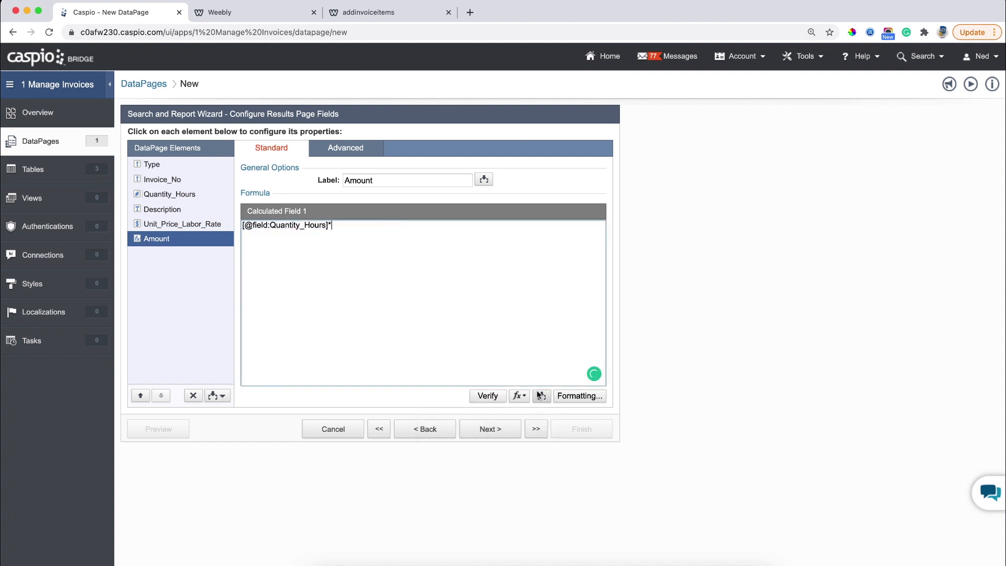
{"action": "left_click", "coordinate": [541, 396]}
{"action": "left_click", "coordinate": [532, 415]}
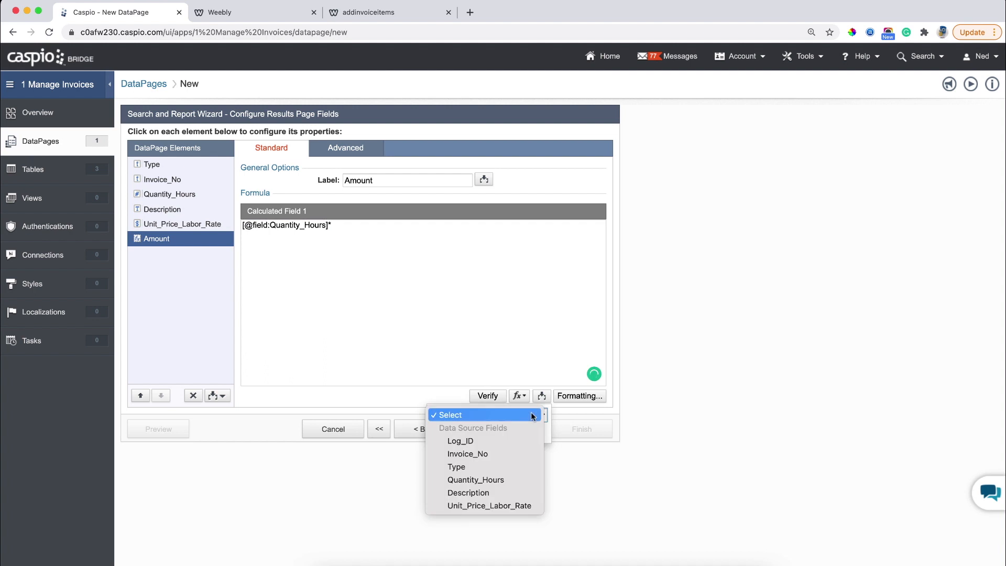
{"action": "left_click", "coordinate": [508, 505]}
{"action": "left_click", "coordinate": [488, 432]}
{"action": "left_click", "coordinate": [471, 226]}
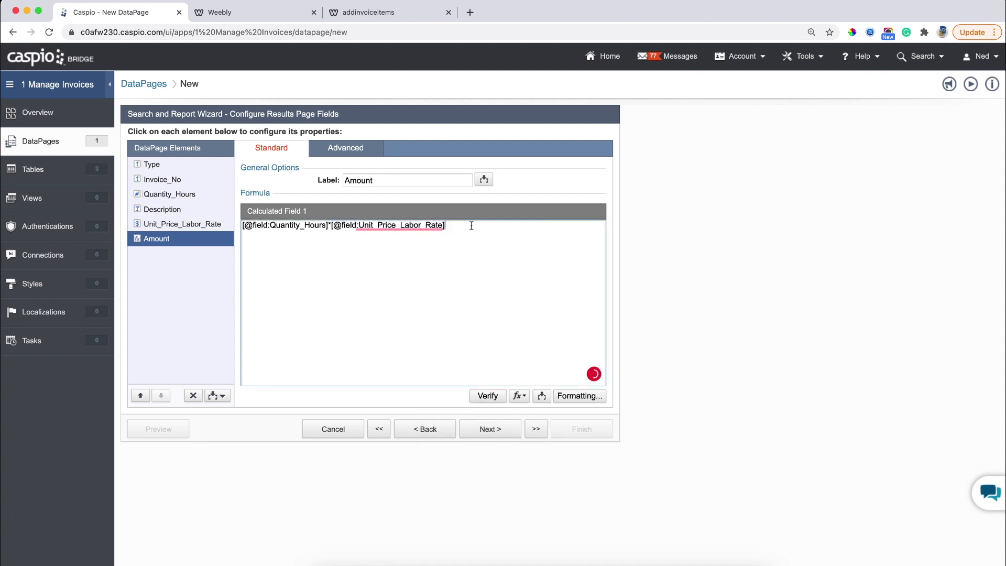
Format Amount as custom Currency (US dollars).
{"action": "left_click", "coordinate": [561, 397]}
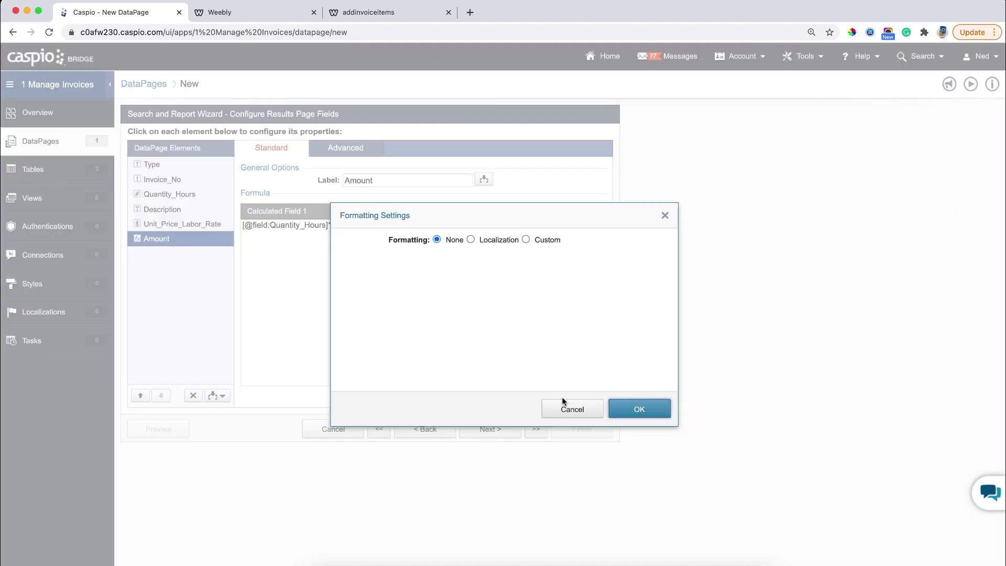
{"action": "left_click", "coordinate": [540, 241]}
{"action": "left_click", "coordinate": [507, 276]}
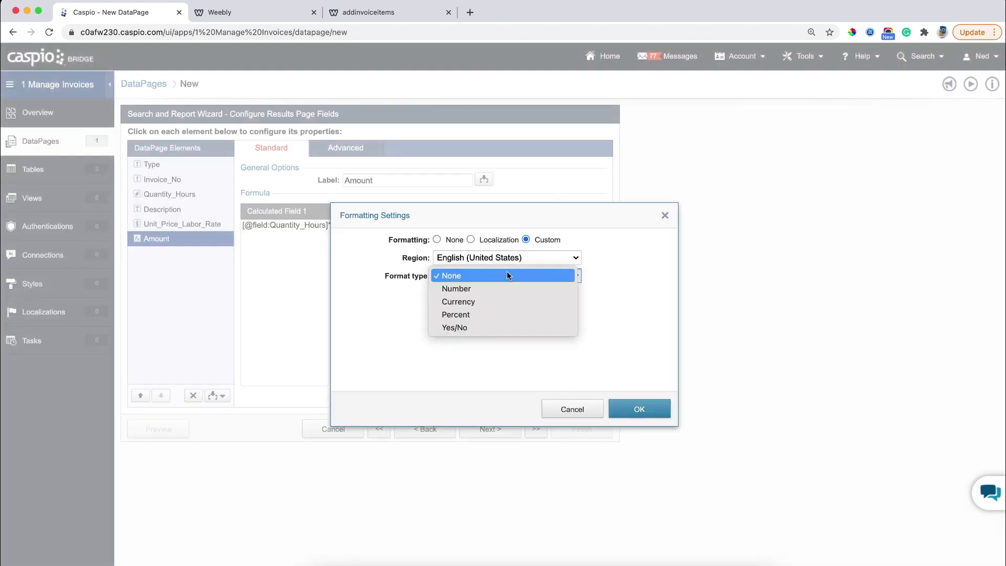
{"action": "left_click", "coordinate": [499, 300]}
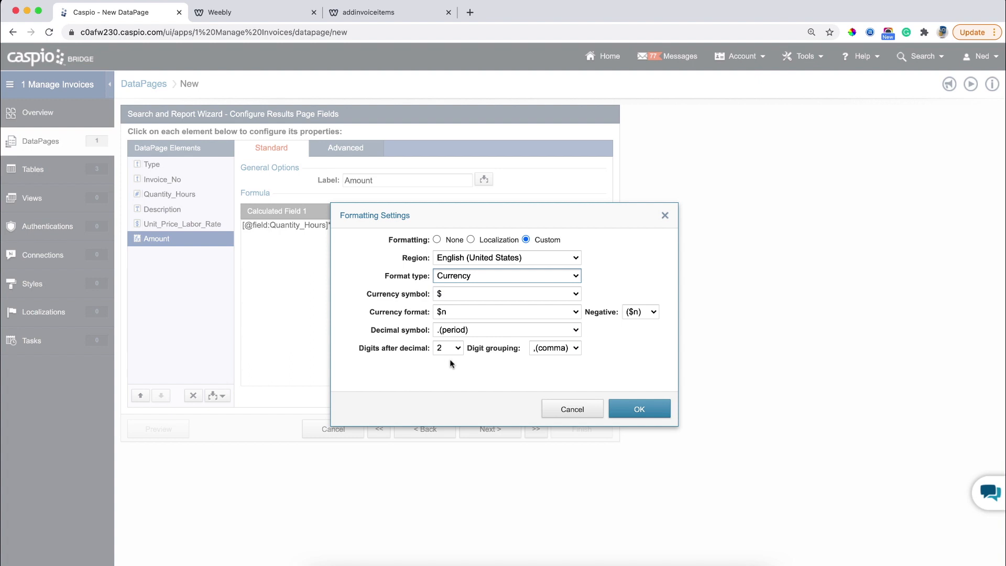
{"action": "left_click", "coordinate": [633, 408]}
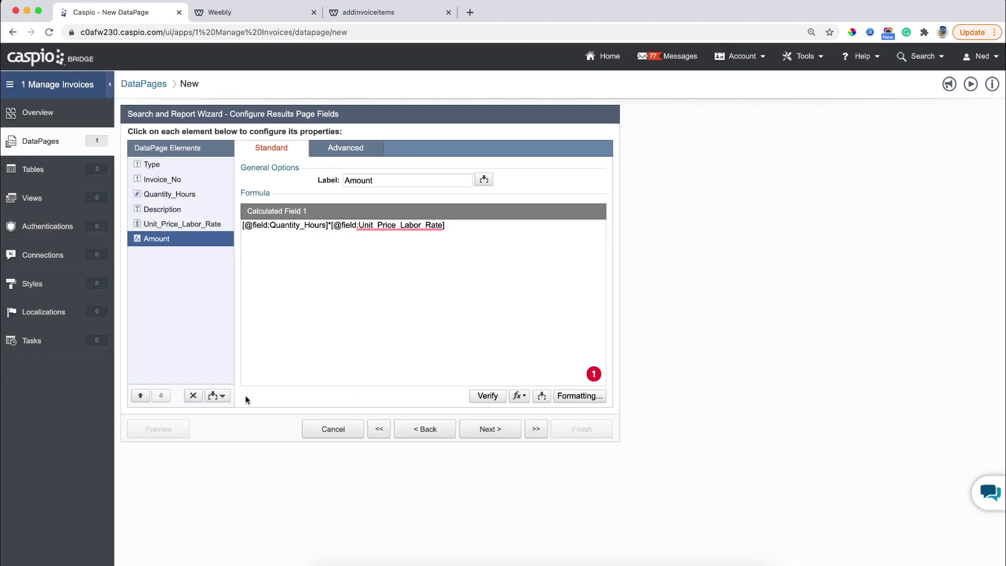
{"action": "left_click", "coordinate": [222, 395]}
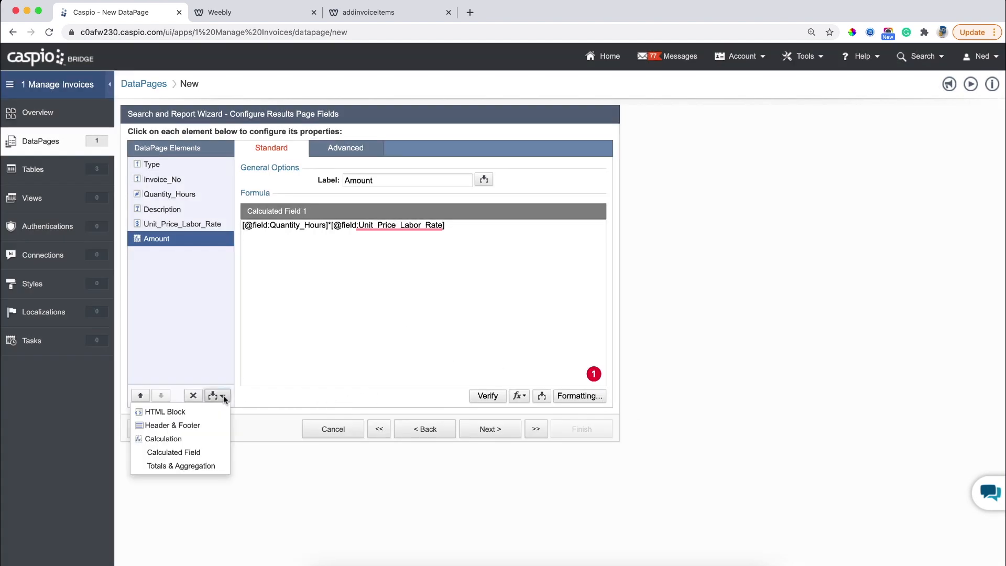
Add a Total aggregate summing Amount in currency format, plus a Header & Footer.
{"action": "left_click", "coordinate": [202, 465]}
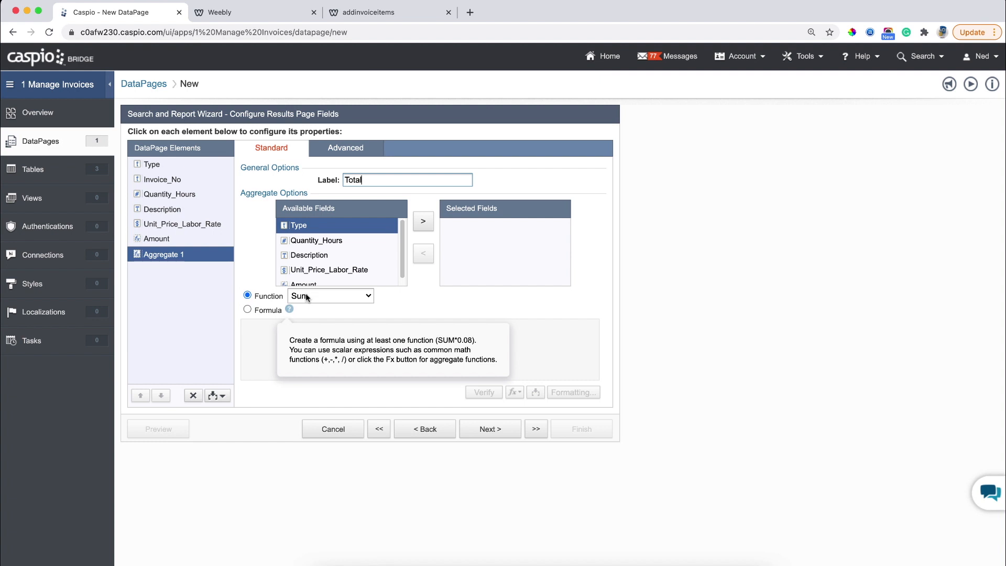
{"action": "left_click", "coordinate": [357, 282]}
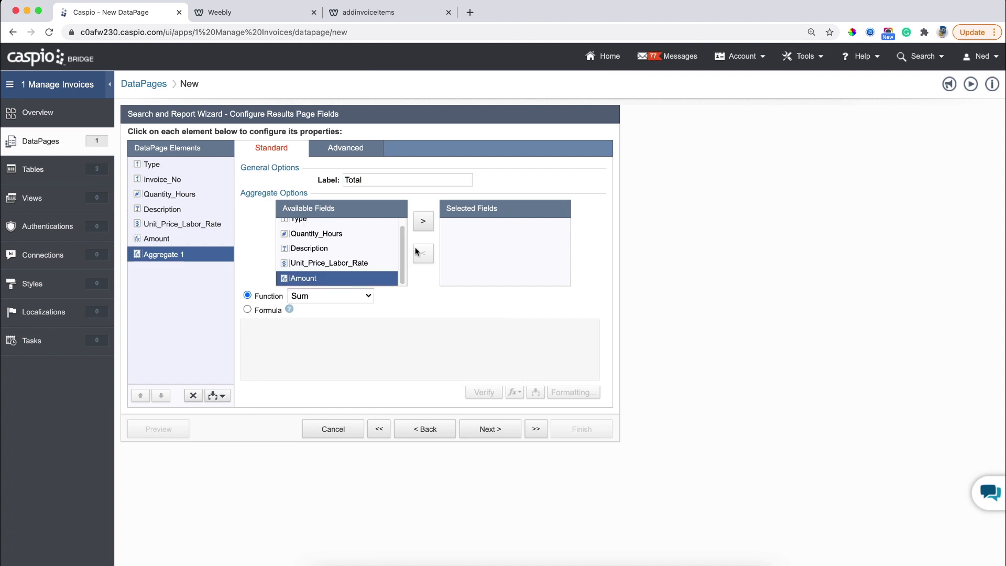
{"action": "left_click", "coordinate": [424, 222]}
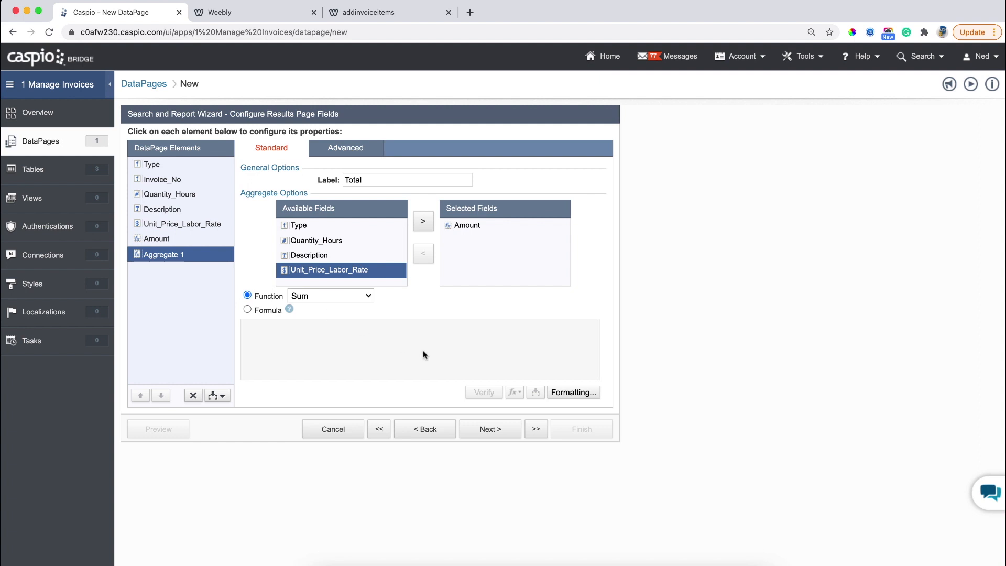
{"action": "left_click", "coordinate": [565, 393]}
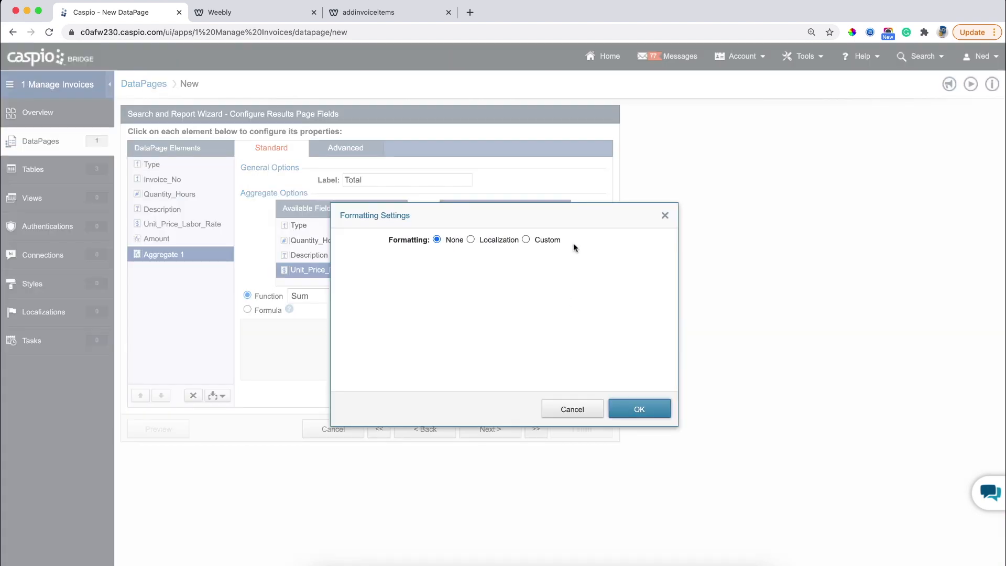
{"action": "left_click", "coordinate": [556, 241]}
{"action": "left_click", "coordinate": [536, 276]}
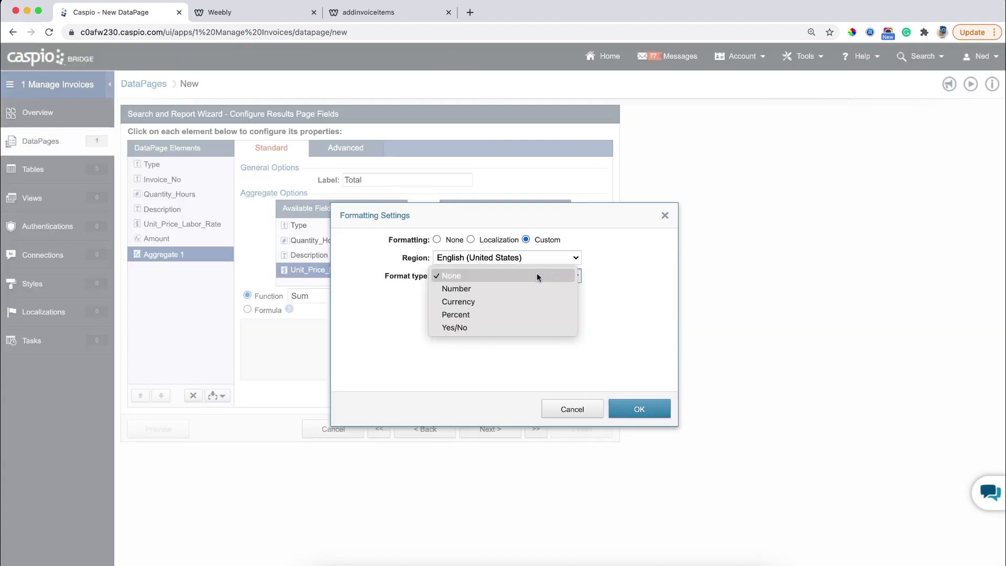
{"action": "left_click", "coordinate": [495, 302]}
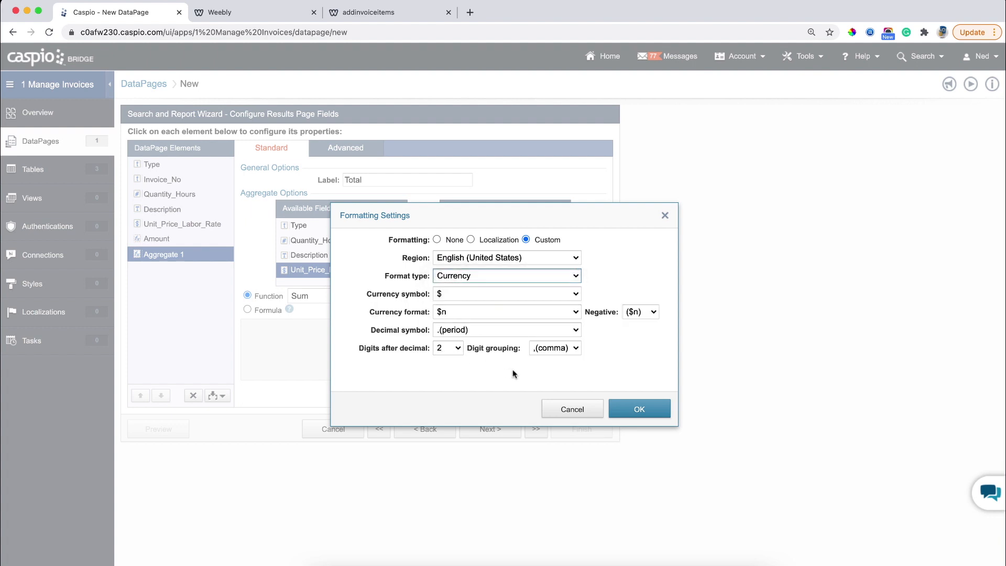
{"action": "left_click", "coordinate": [633, 408]}
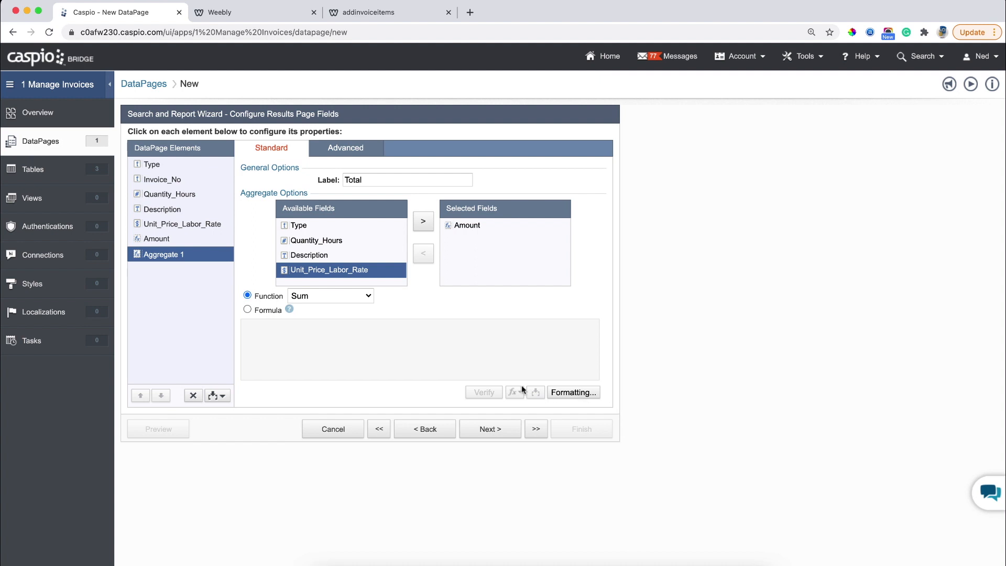
{"action": "left_click", "coordinate": [222, 395]}
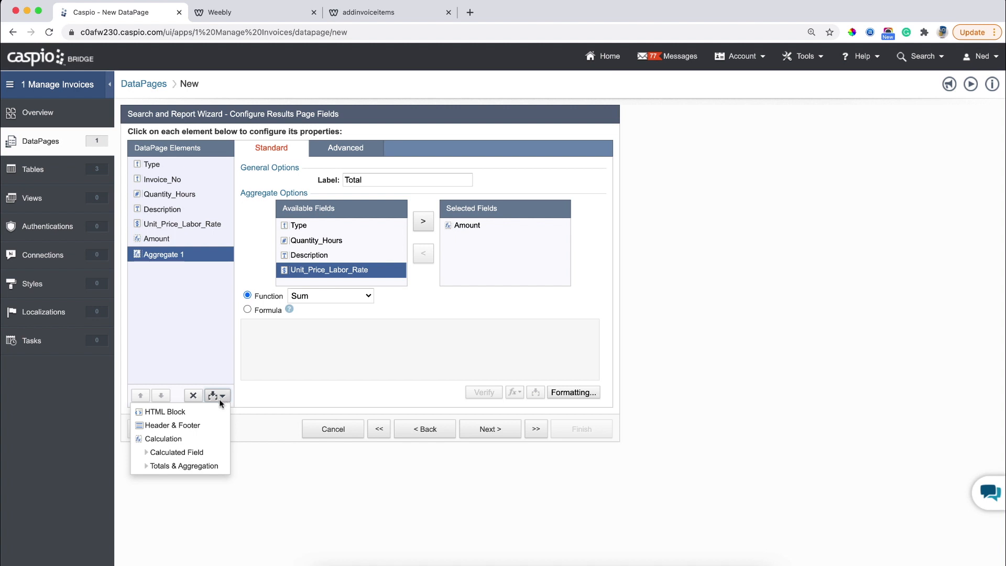
{"action": "left_click", "coordinate": [169, 424]}
Write 'Generate Invoice' in the results page footer and select it for linking.
{"action": "left_click", "coordinate": [160, 286]}
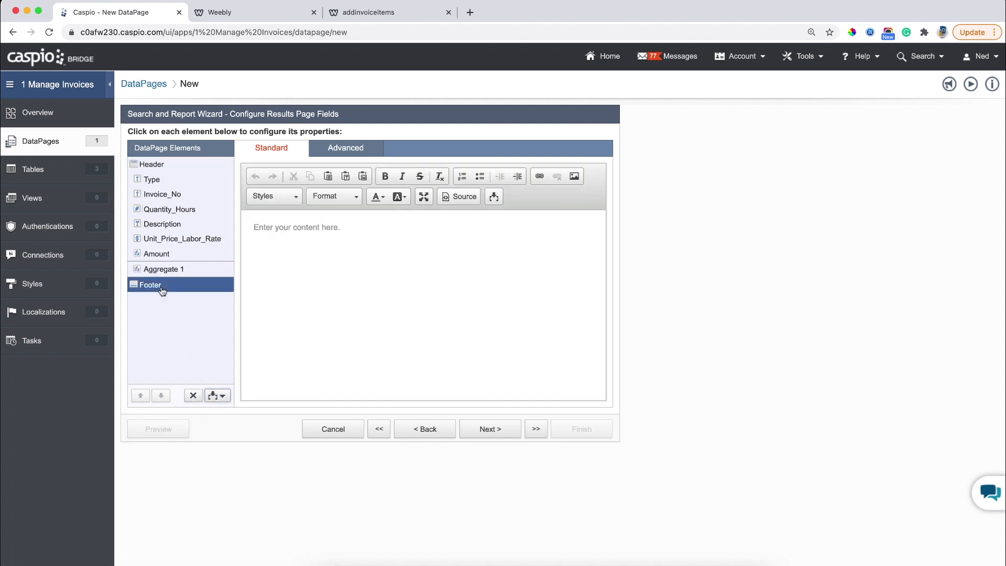
{"action": "left_click", "coordinate": [366, 254]}
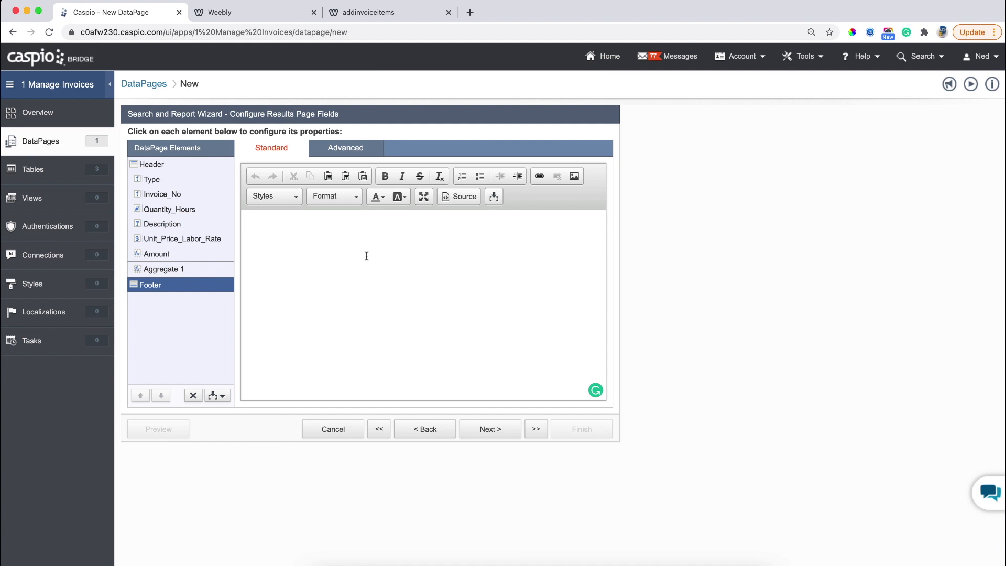
{"action": "type", "text": "Generate Invoice"}
{"action": "left_click_drag", "start_coordinate": [320, 227], "coordinate": [243, 226]}
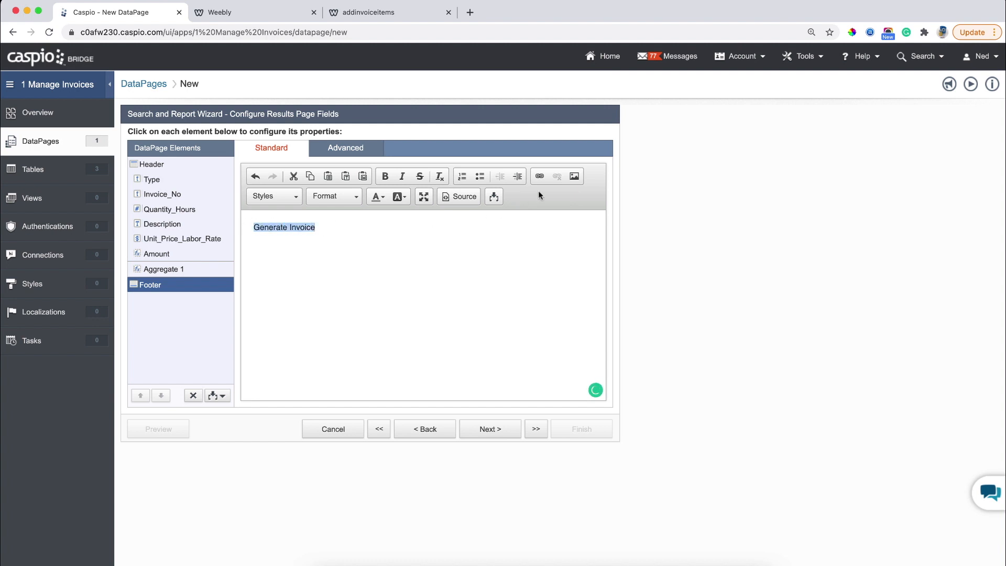
{"action": "left_click", "coordinate": [539, 176]}
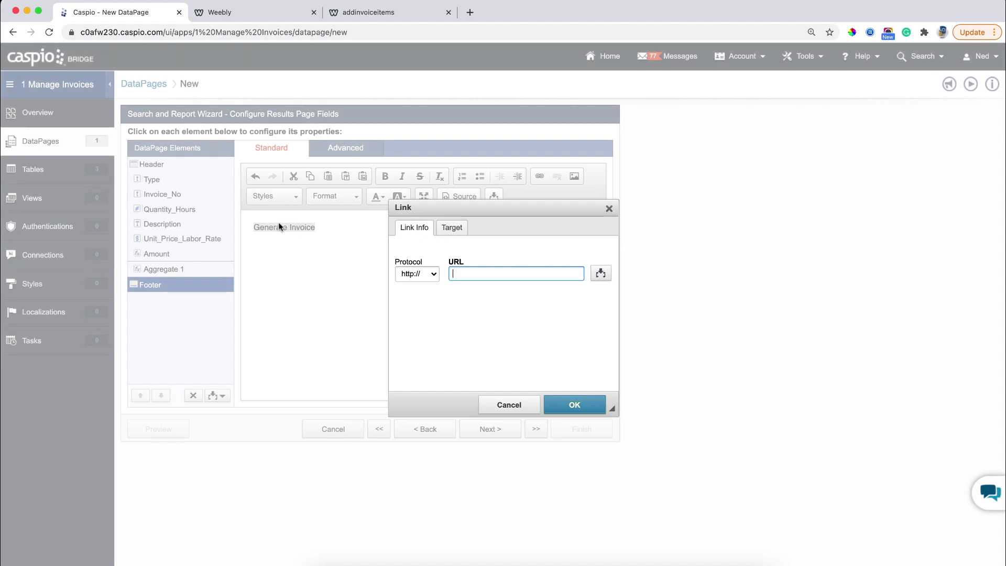
{"action": "left_click", "coordinate": [266, 13]}
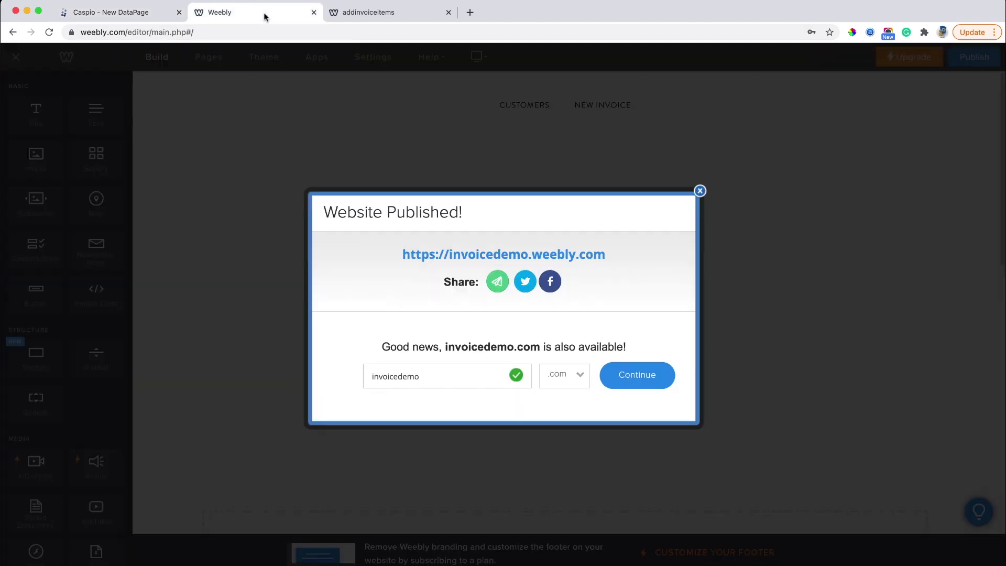
{"action": "left_click", "coordinate": [699, 191]}
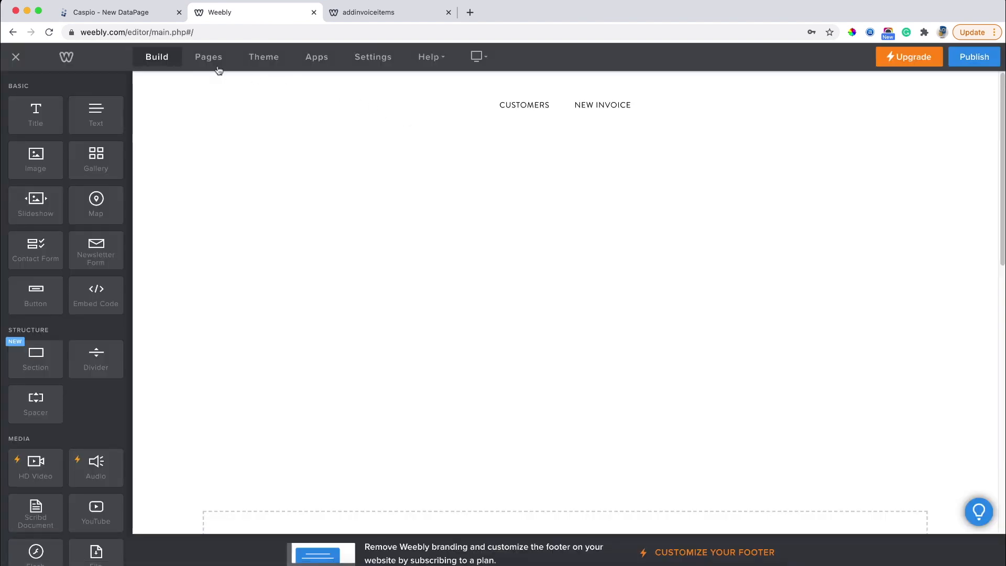
{"action": "left_click", "coordinate": [219, 69]}
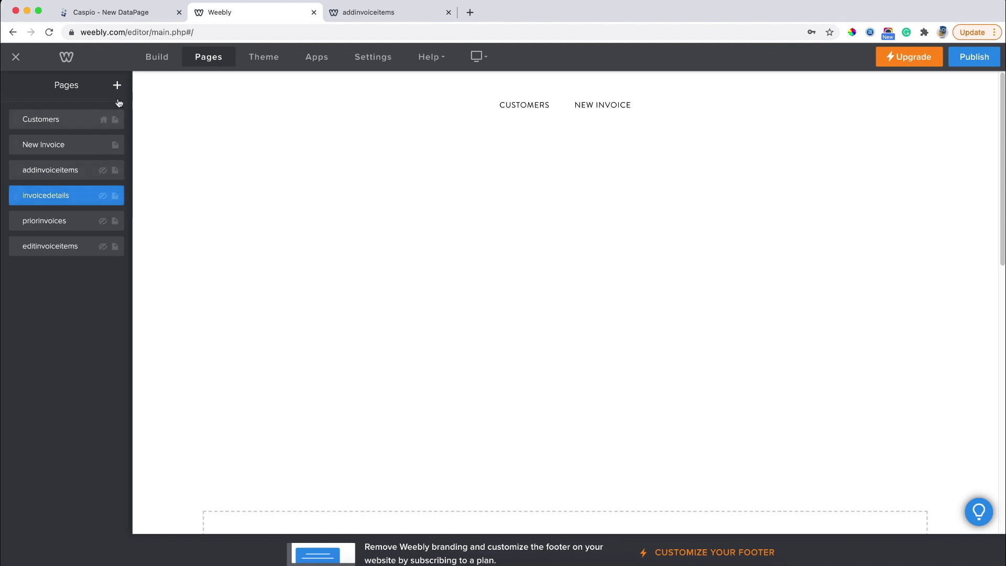
{"action": "left_click", "coordinate": [139, 17]}
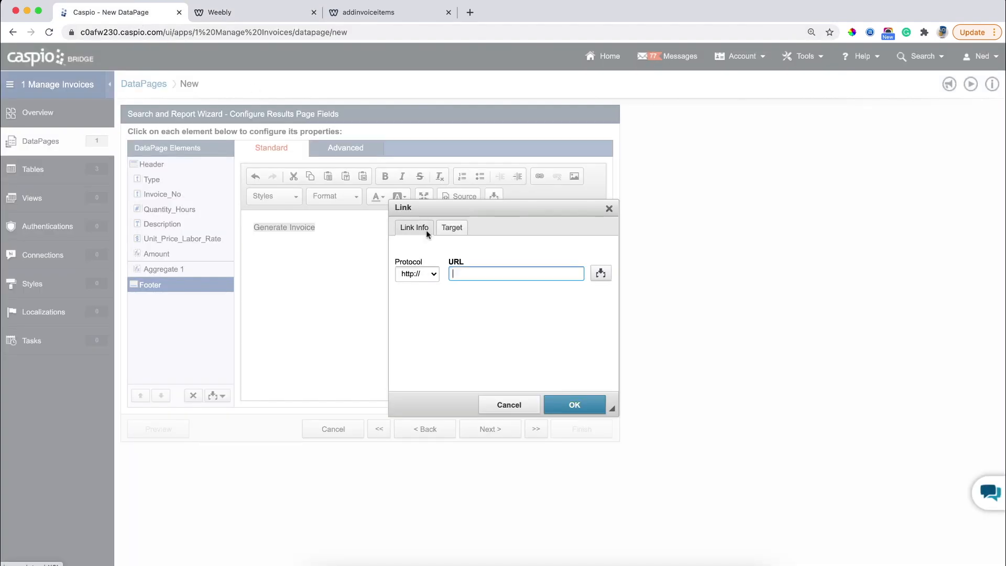
{"action": "type", "text": "inovicedetails.html?iid=[@iid"}
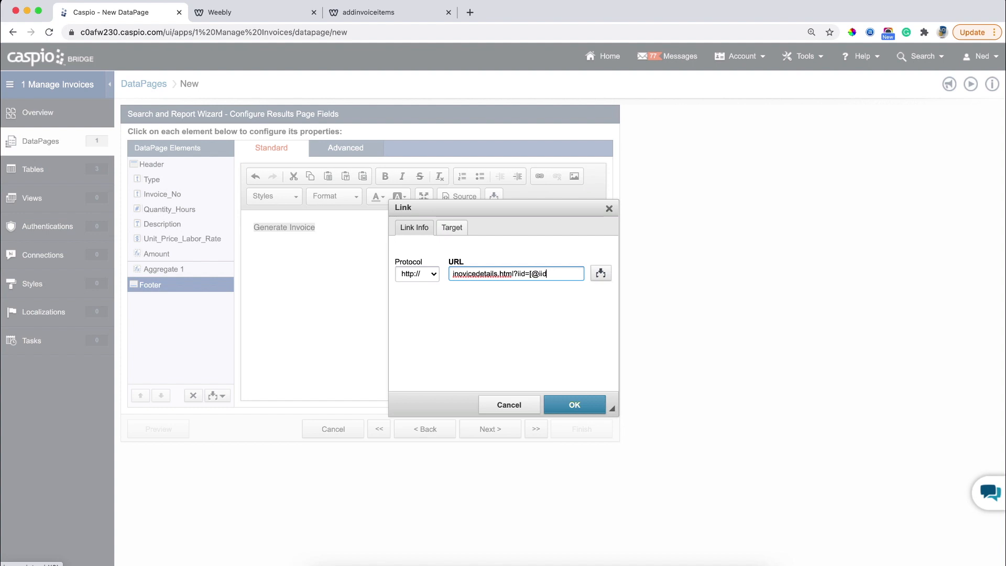
{"action": "type", "text": "]"}
{"action": "left_click", "coordinate": [574, 404]}
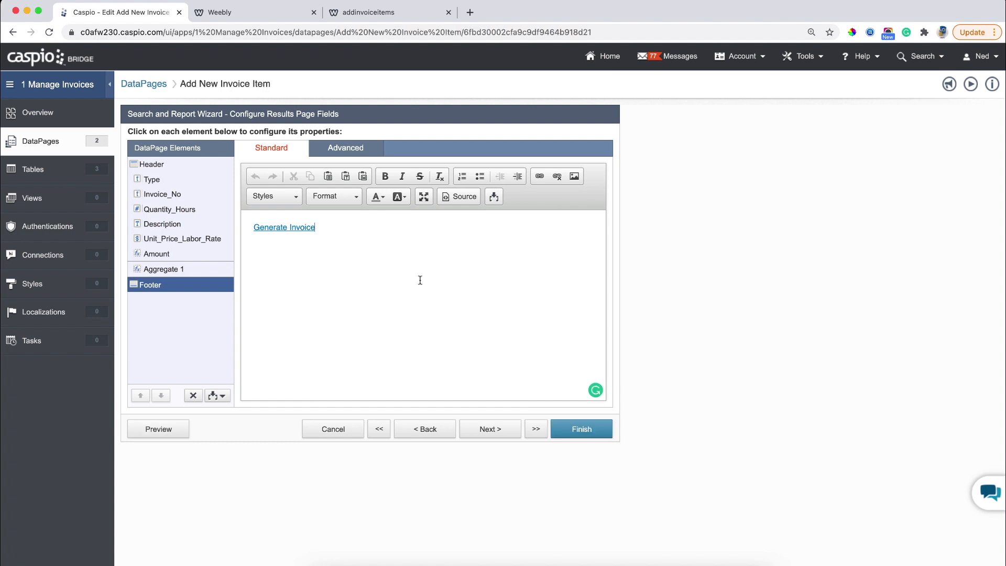
{"action": "left_click", "coordinate": [454, 204]}
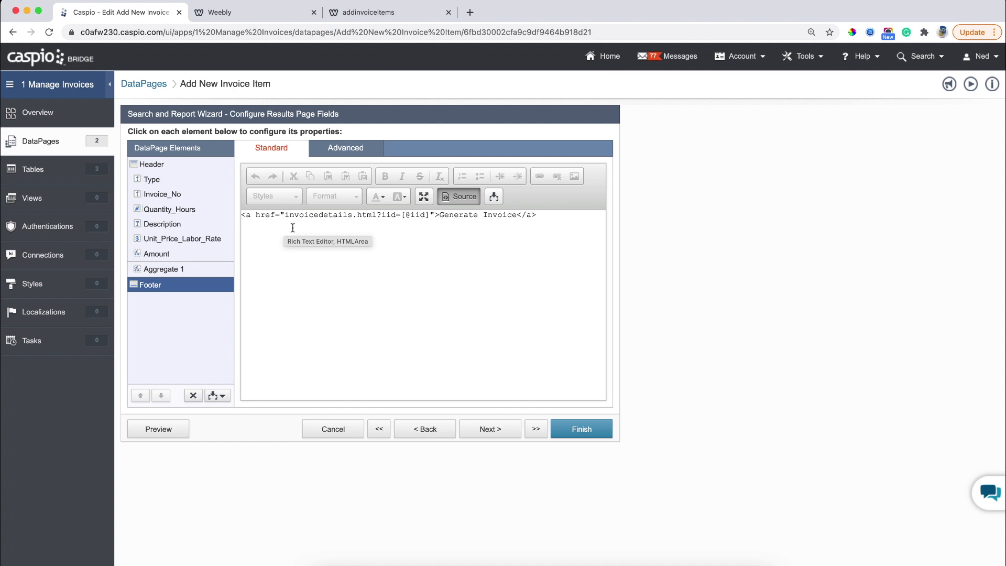
Leave source view and finish the DataPage wizard with No Details Page.
{"action": "left_click", "coordinate": [457, 197]}
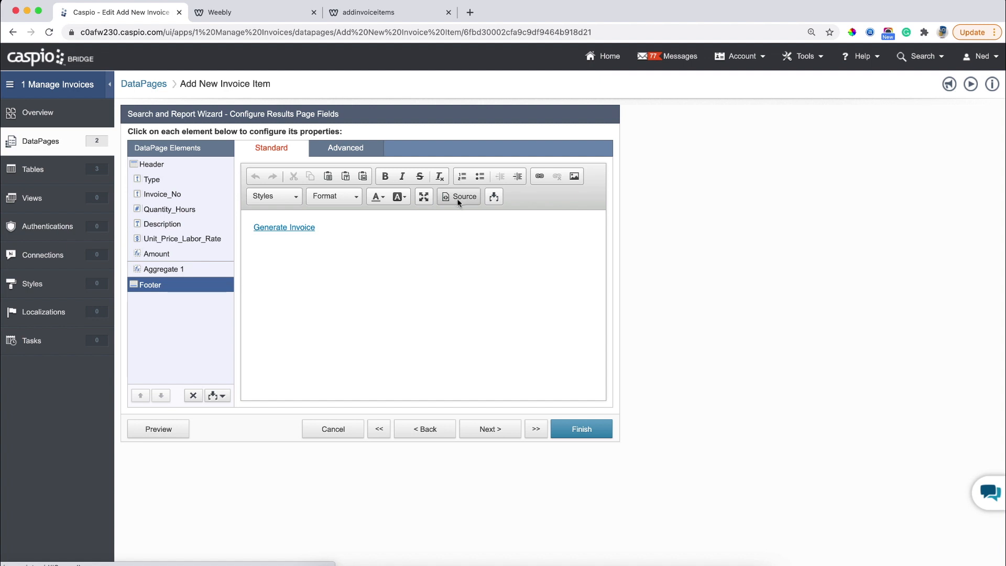
{"action": "left_click", "coordinate": [514, 432]}
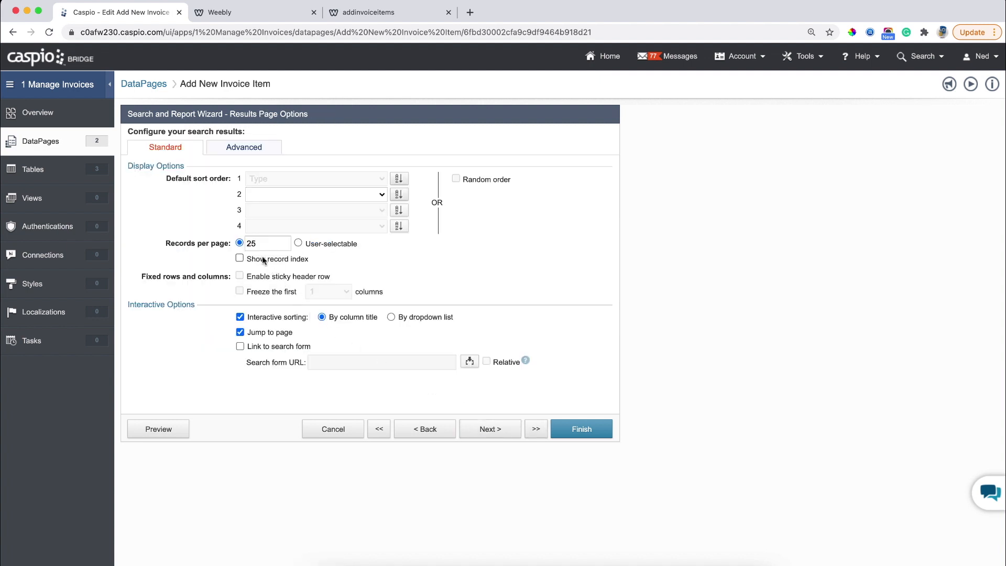
{"action": "left_click", "coordinate": [495, 433]}
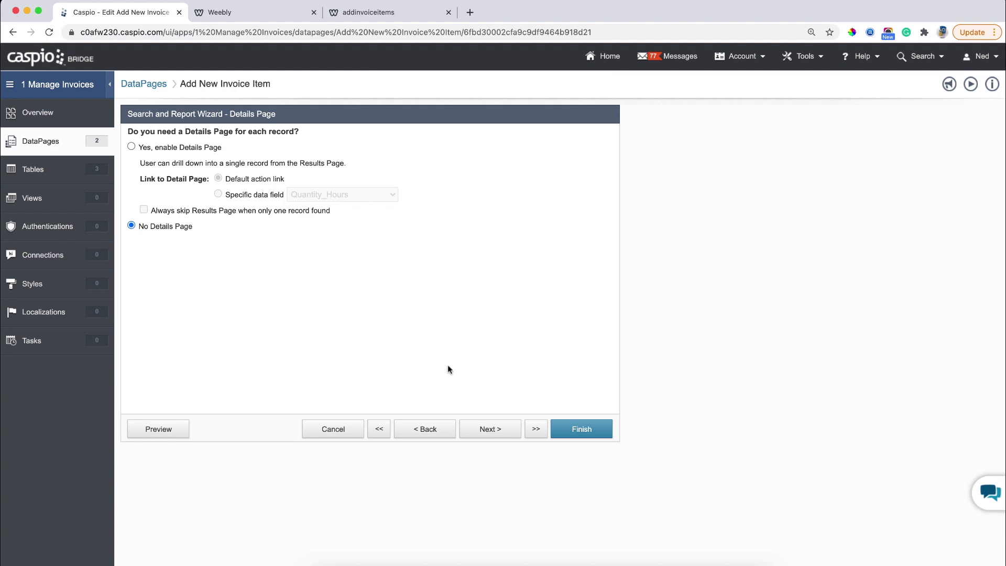
{"action": "left_click", "coordinate": [582, 433]}
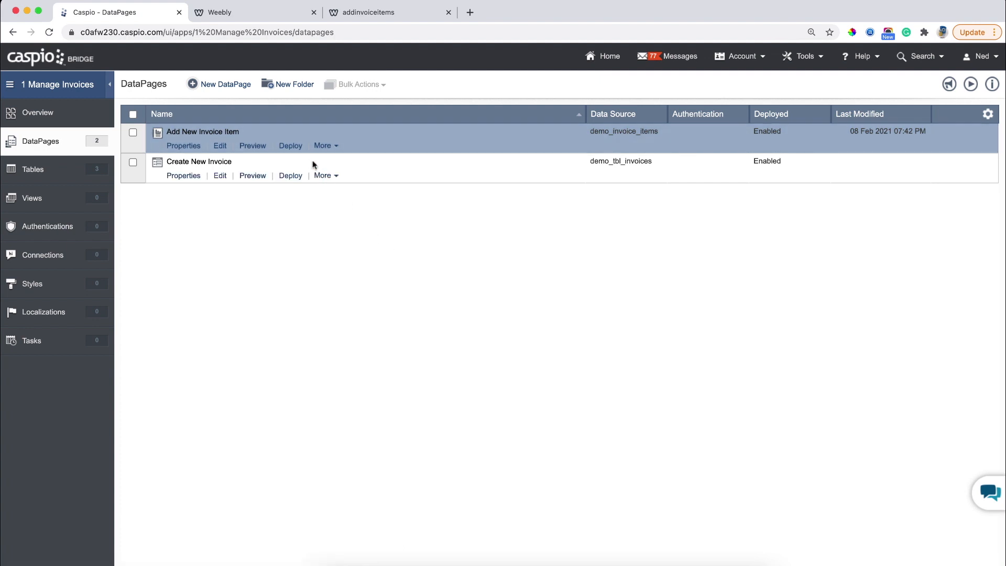
Enable deployment of Add New Invoice Item and copy its embed code.
{"action": "left_click", "coordinate": [291, 146]}
{"action": "left_click", "coordinate": [431, 182]}
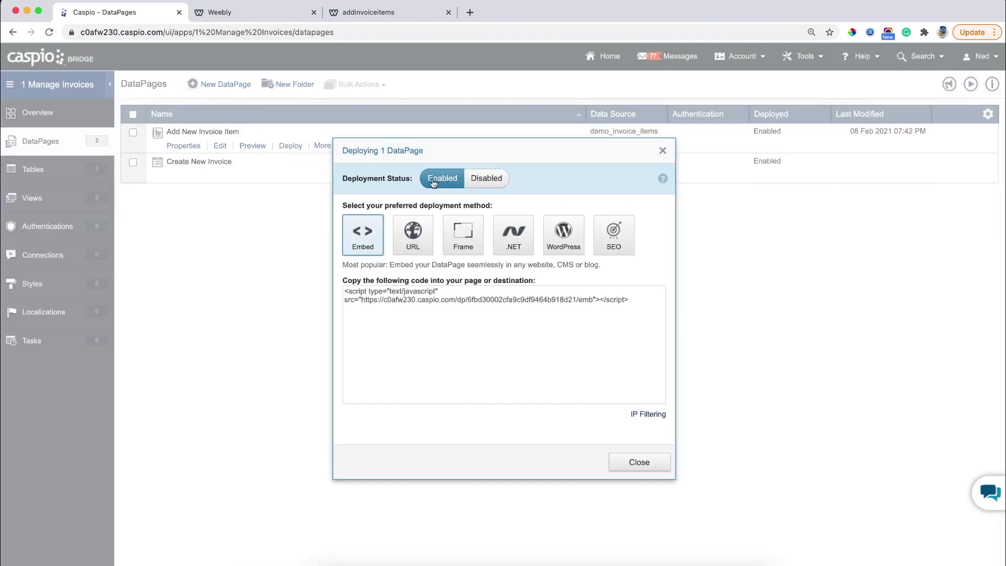
{"action": "left_click", "coordinate": [447, 296]}
{"action": "right_click", "coordinate": [447, 297]}
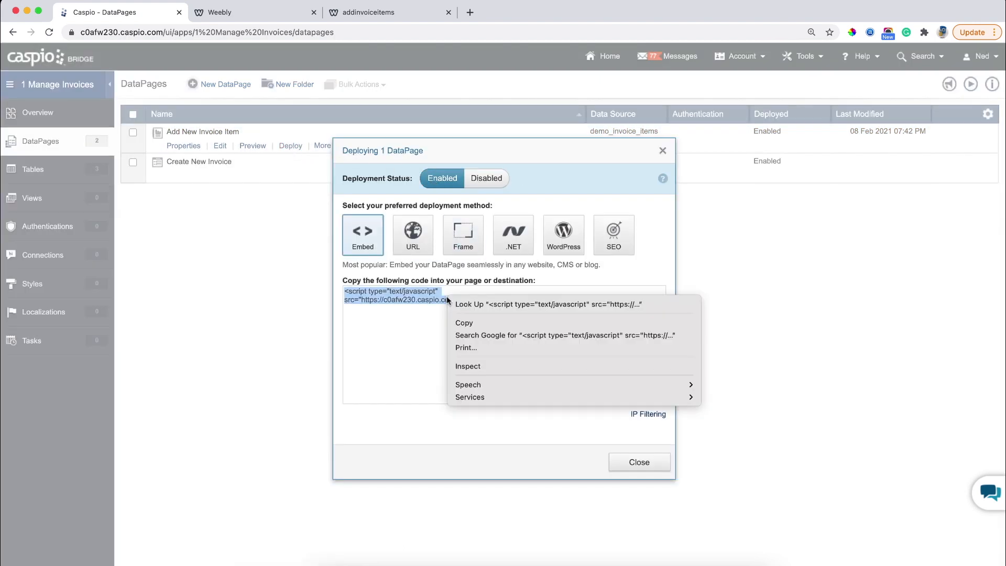
{"action": "left_click", "coordinate": [457, 320]}
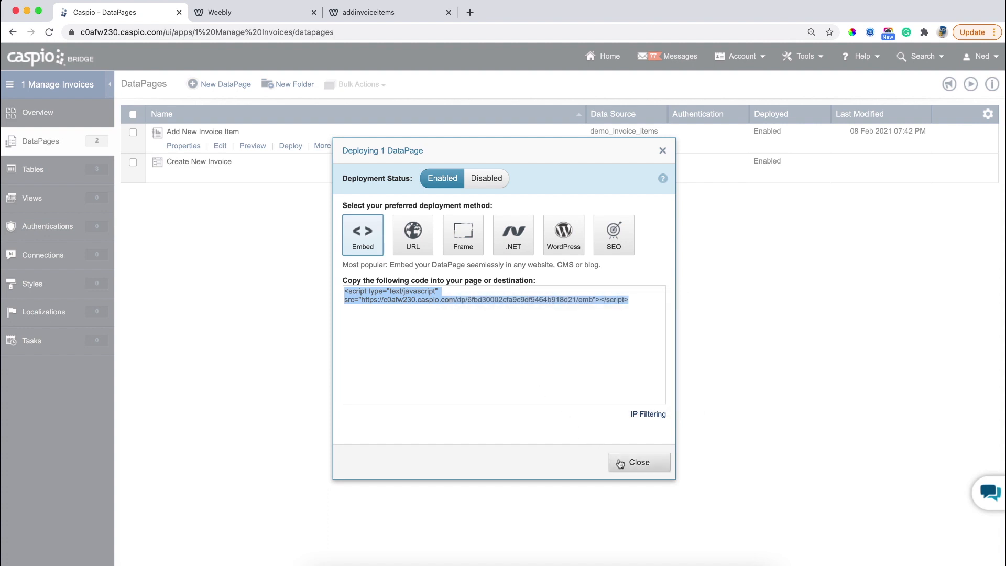
{"action": "left_click", "coordinate": [629, 462]}
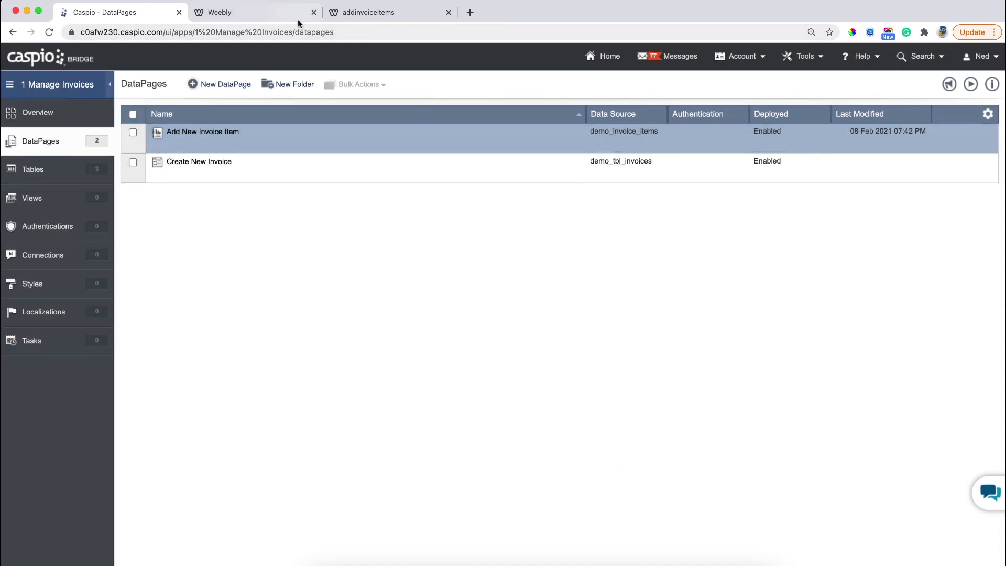
{"action": "left_click", "coordinate": [297, 18]}
Paste the Caspio script into an Embed Code block on addinvoiceitems and publish.
{"action": "left_click", "coordinate": [210, 60]}
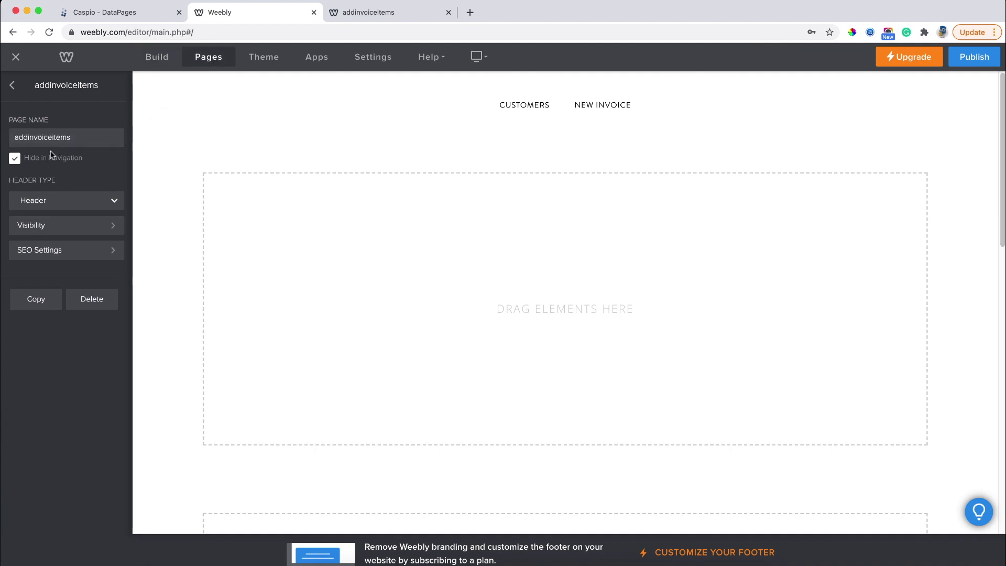
{"action": "left_click", "coordinate": [151, 58]}
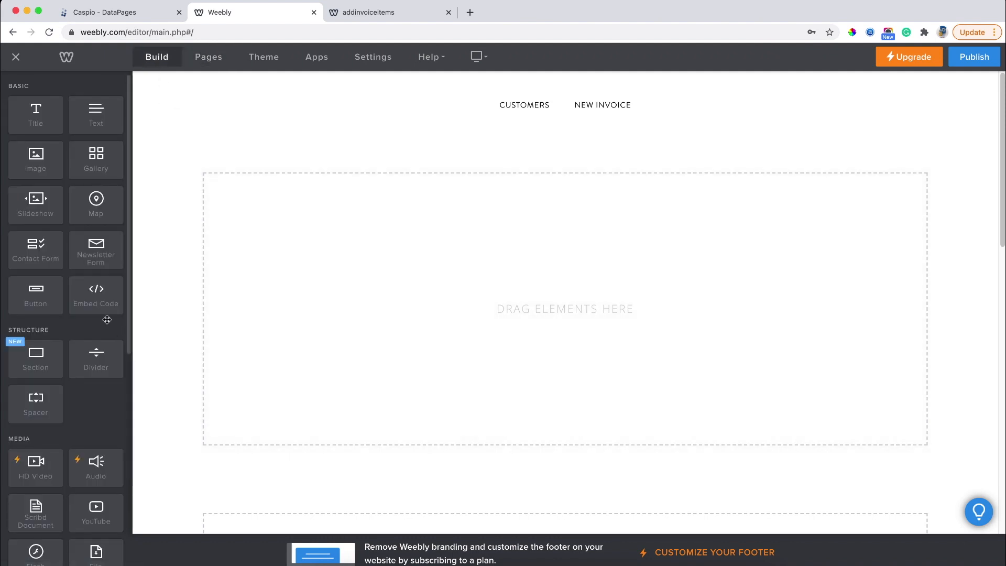
{"action": "left_click_drag", "start_coordinate": [95, 291], "coordinate": [418, 285]}
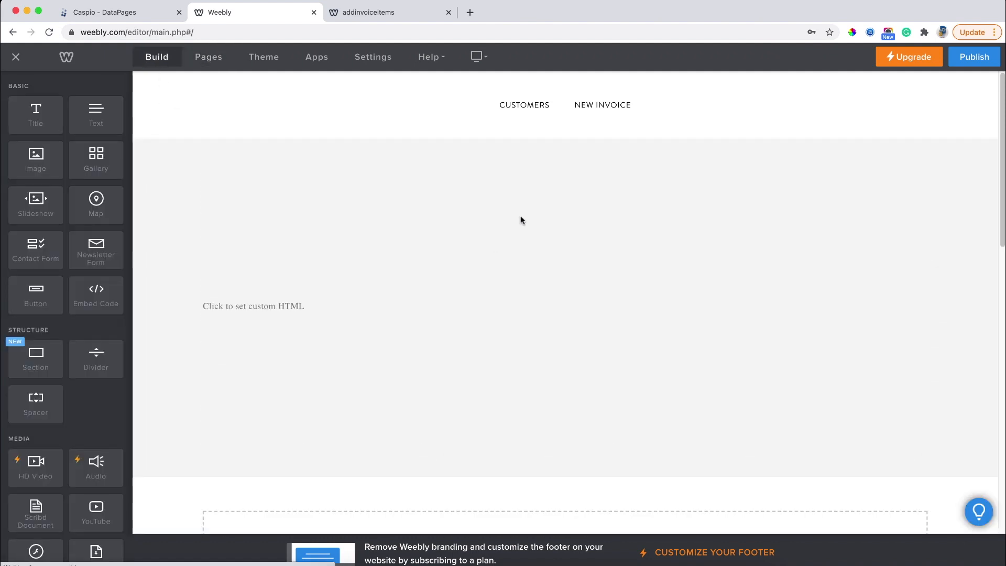
{"action": "left_click", "coordinate": [496, 311]}
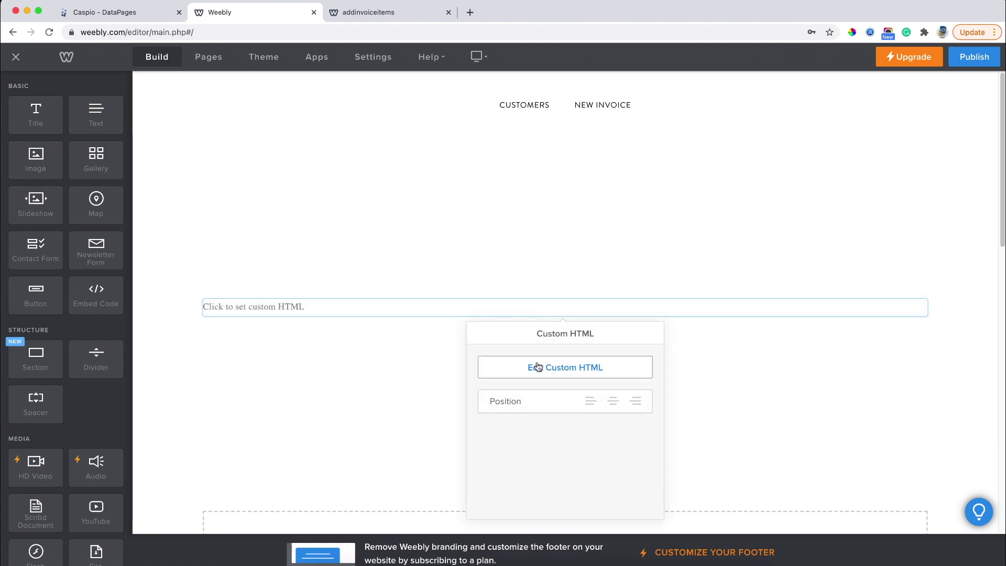
{"action": "left_click", "coordinate": [537, 367]}
{"action": "key", "text": "super+v"}
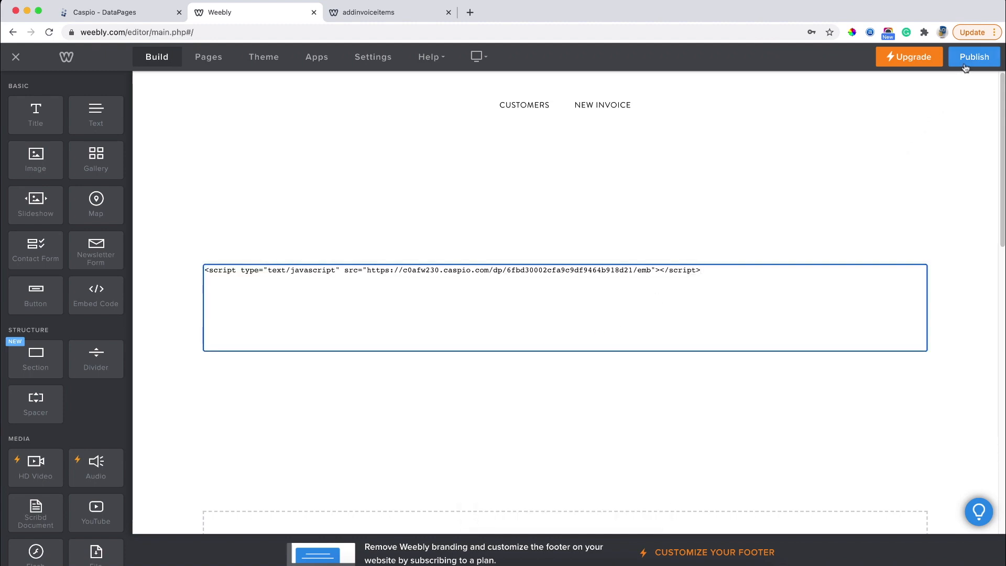
{"action": "left_click", "coordinate": [964, 65]}
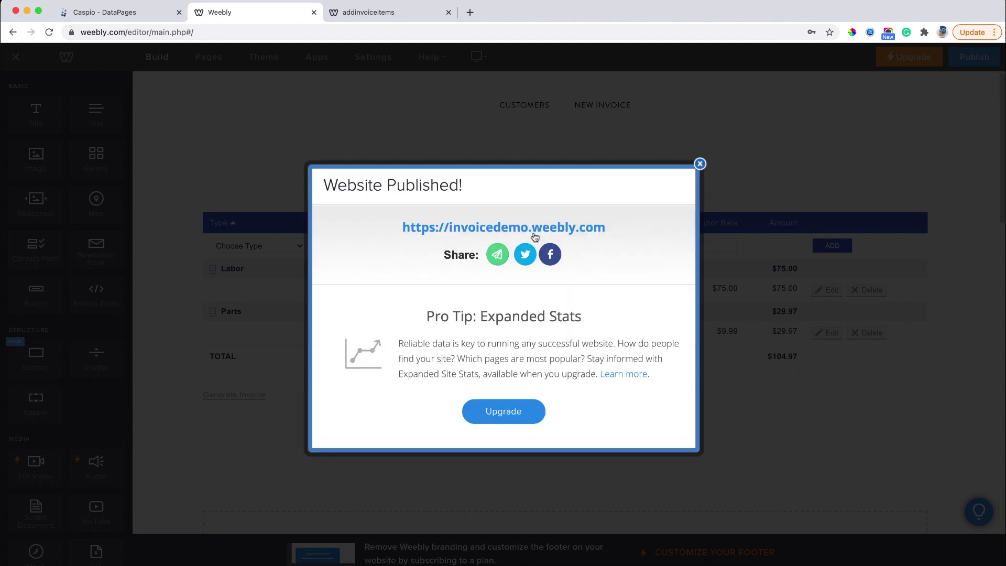
On the live site's New Invoice page, choose a customer to auto-fill billing details.
{"action": "left_click", "coordinate": [531, 227]}
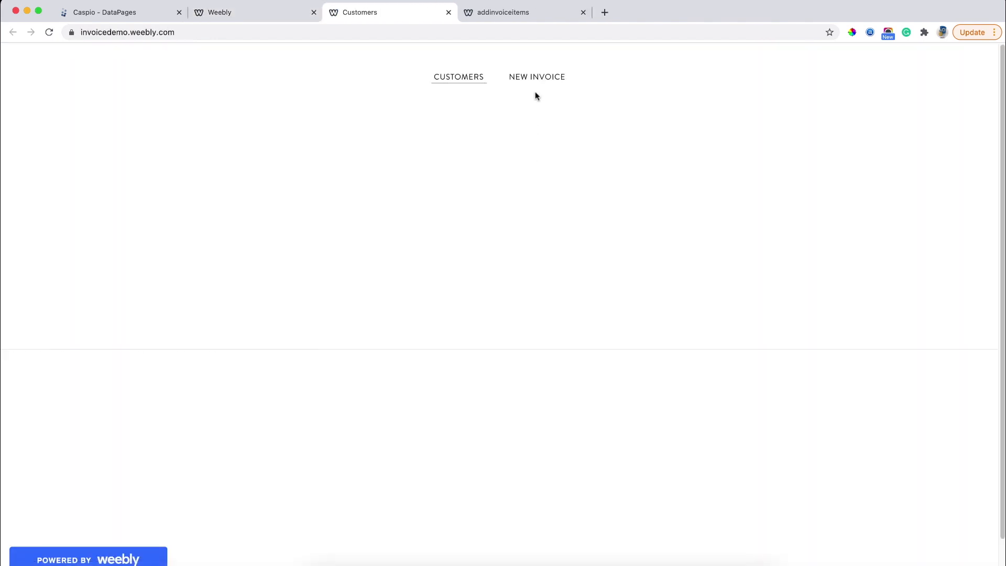
{"action": "left_click", "coordinate": [537, 79]}
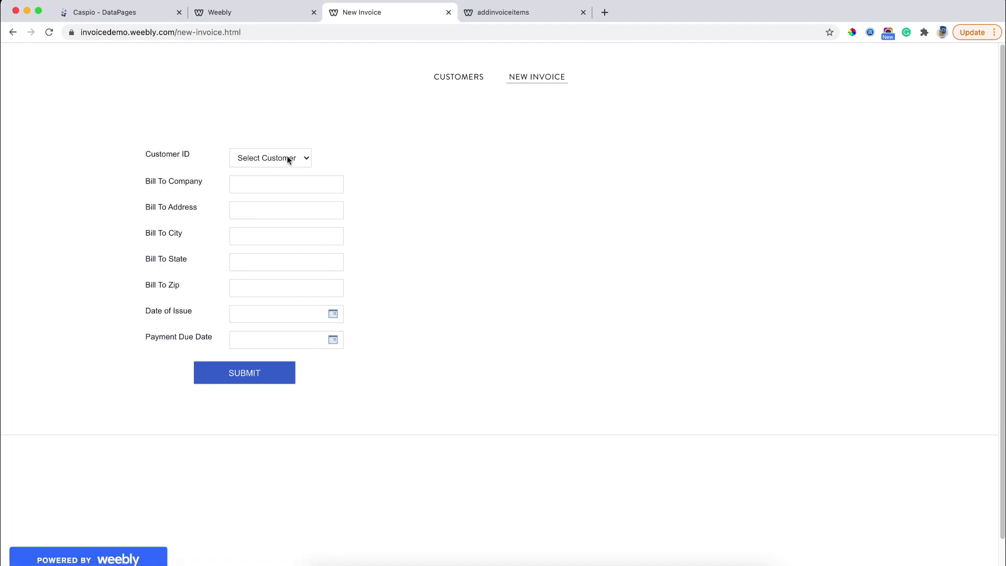
{"action": "left_click", "coordinate": [286, 158]}
{"action": "left_click", "coordinate": [280, 172]}
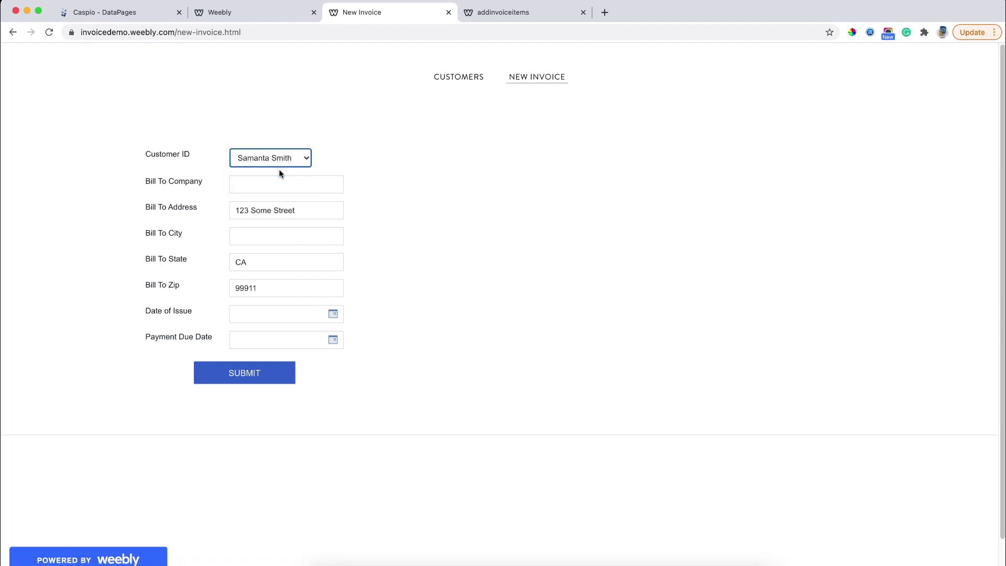
Set issue date February 8 and payment due date February 19, then submit.
{"action": "left_click", "coordinate": [333, 313]}
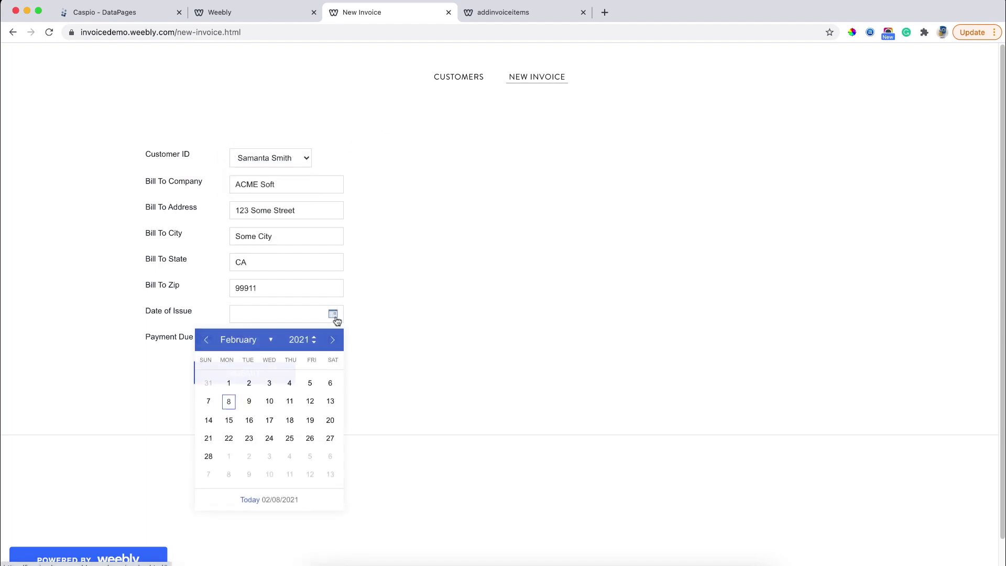
{"action": "left_click", "coordinate": [263, 399]}
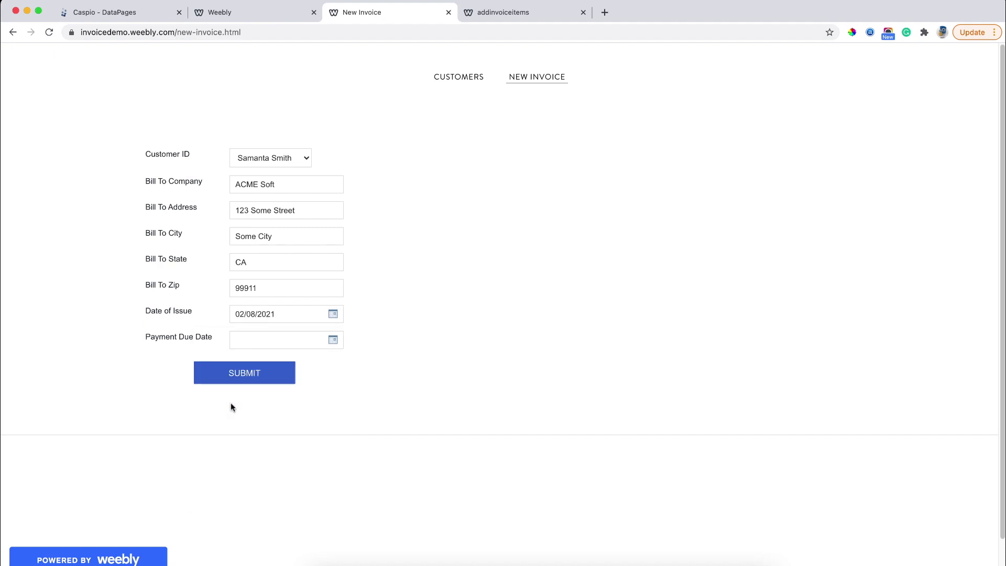
{"action": "left_click", "coordinate": [333, 339]}
{"action": "left_click", "coordinate": [310, 446]}
{"action": "left_click", "coordinate": [248, 370]}
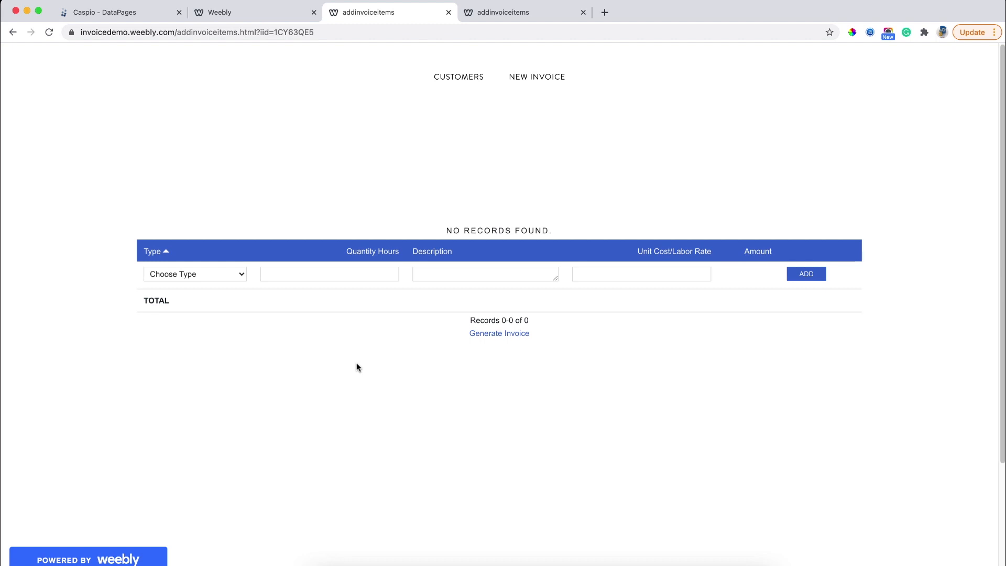
Add a Parts line: quantity 3, 'pipes', unit cost 59.
{"action": "left_click", "coordinate": [218, 269]}
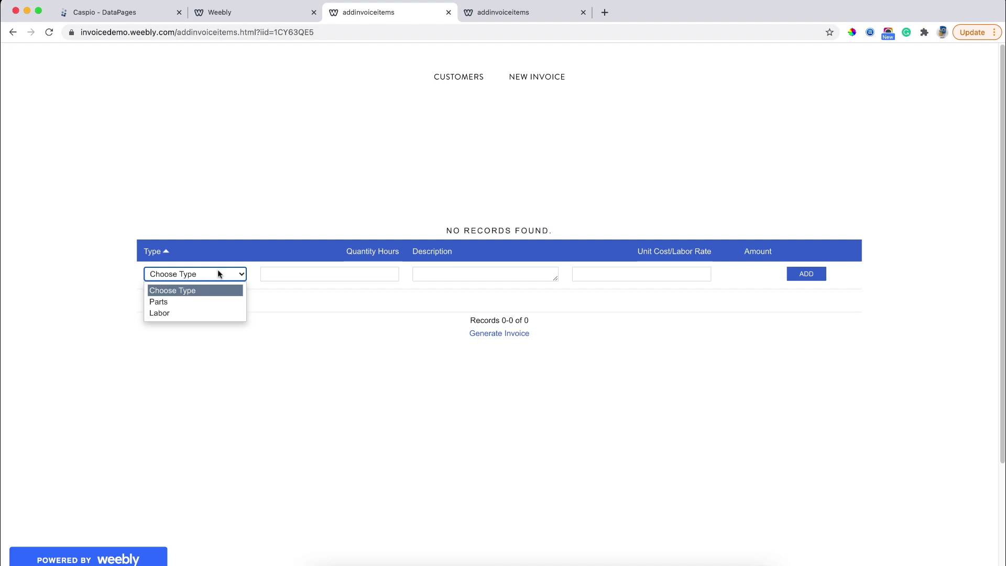
{"action": "left_click", "coordinate": [213, 303]}
{"action": "left_click", "coordinate": [243, 277]}
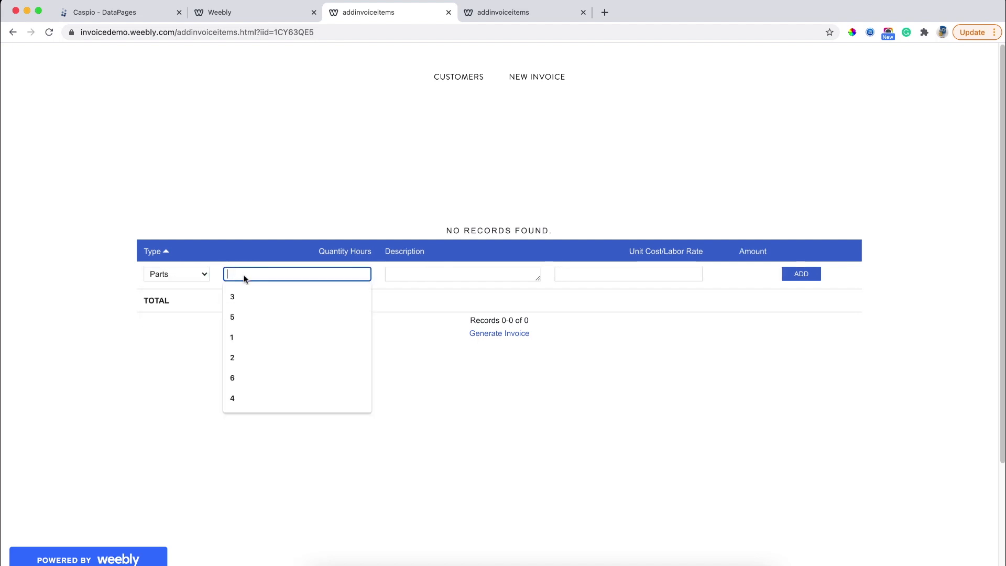
{"action": "left_click", "coordinate": [243, 294]}
{"action": "left_click", "coordinate": [396, 273]}
{"action": "type", "text": "pipes"}
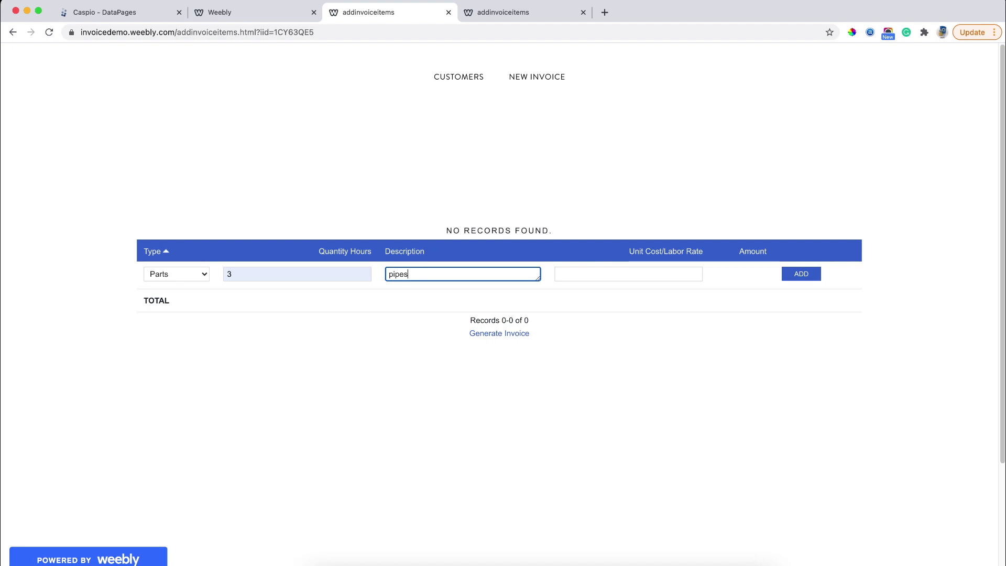
{"action": "left_click", "coordinate": [638, 277]}
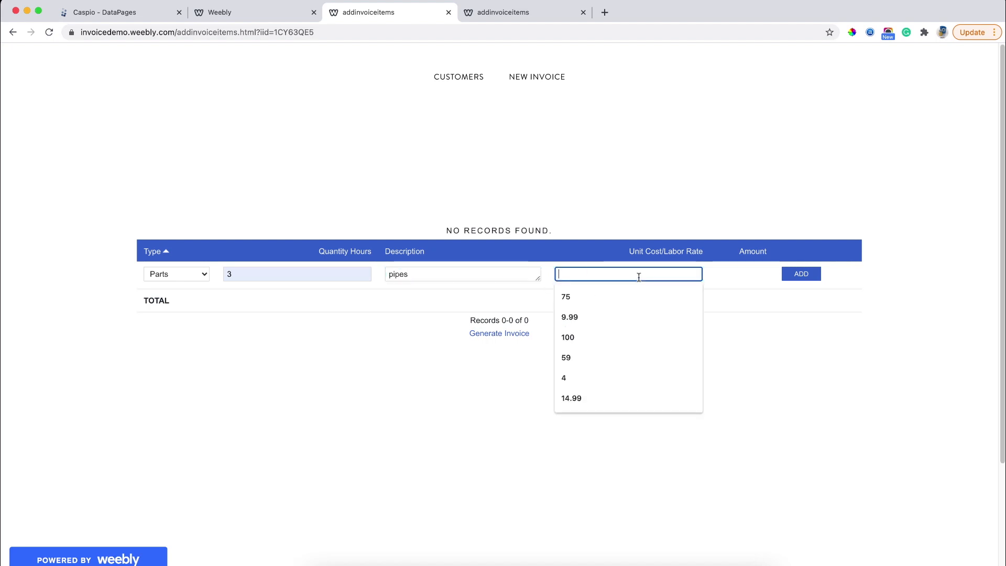
{"action": "left_click", "coordinate": [598, 360]}
{"action": "left_click", "coordinate": [801, 277]}
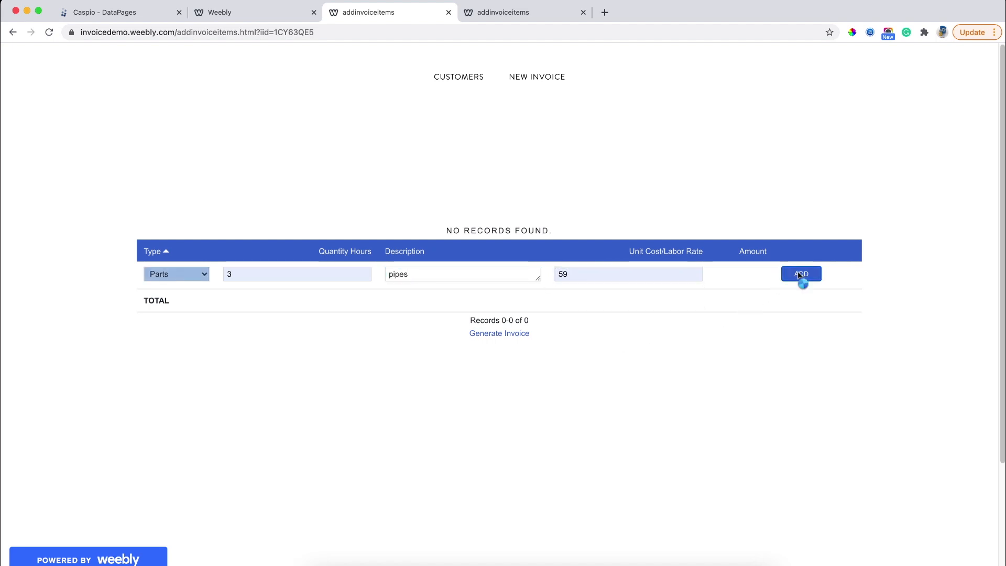
Add a Labor line: 2 hours 'installation' at rate 75, then generate the invoice.
{"action": "left_click", "coordinate": [210, 246]}
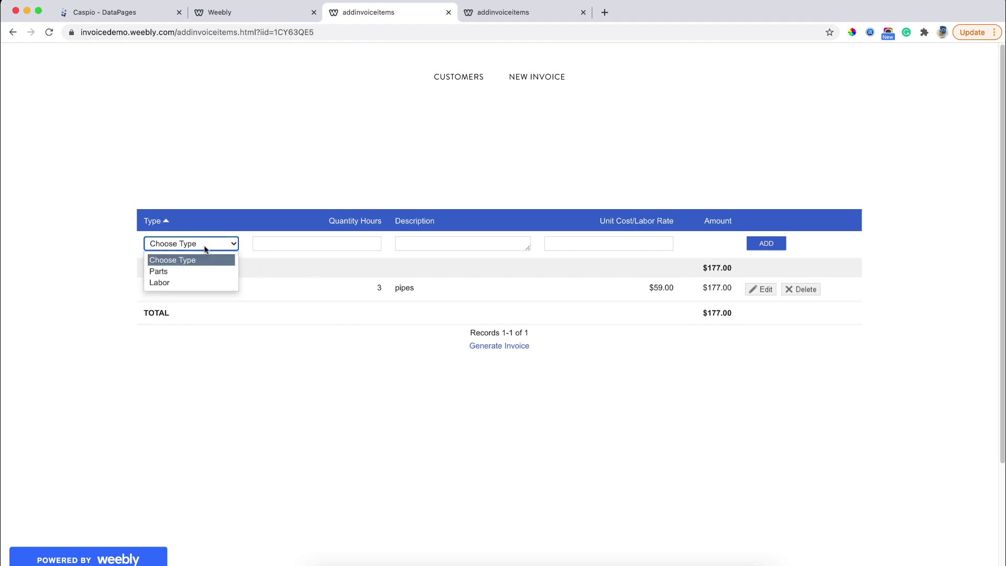
{"action": "left_click", "coordinate": [196, 284]}
{"action": "left_click", "coordinate": [258, 245]}
{"action": "type", "text": "2"}
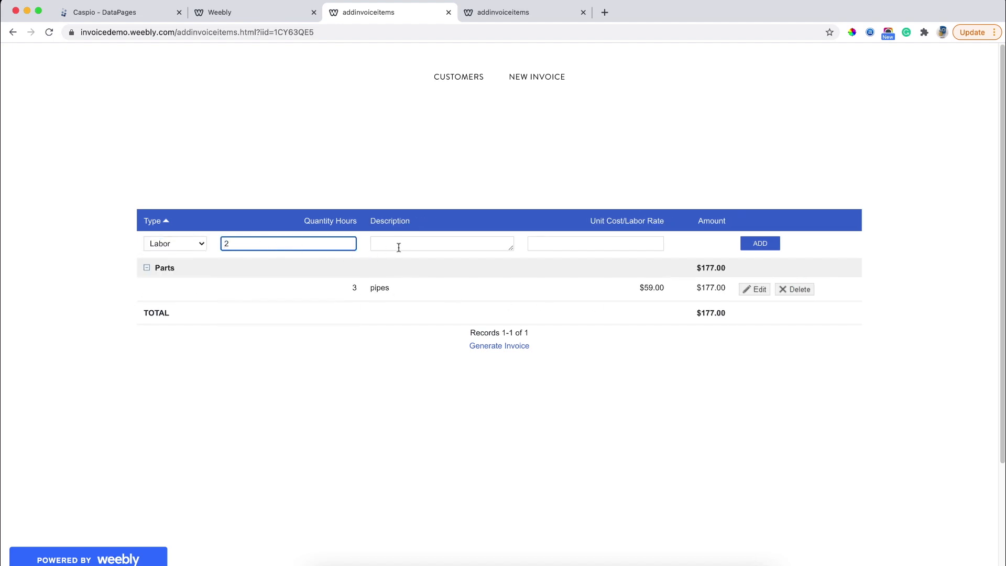
{"action": "left_click", "coordinate": [398, 247]}
{"action": "type", "text": "installation"}
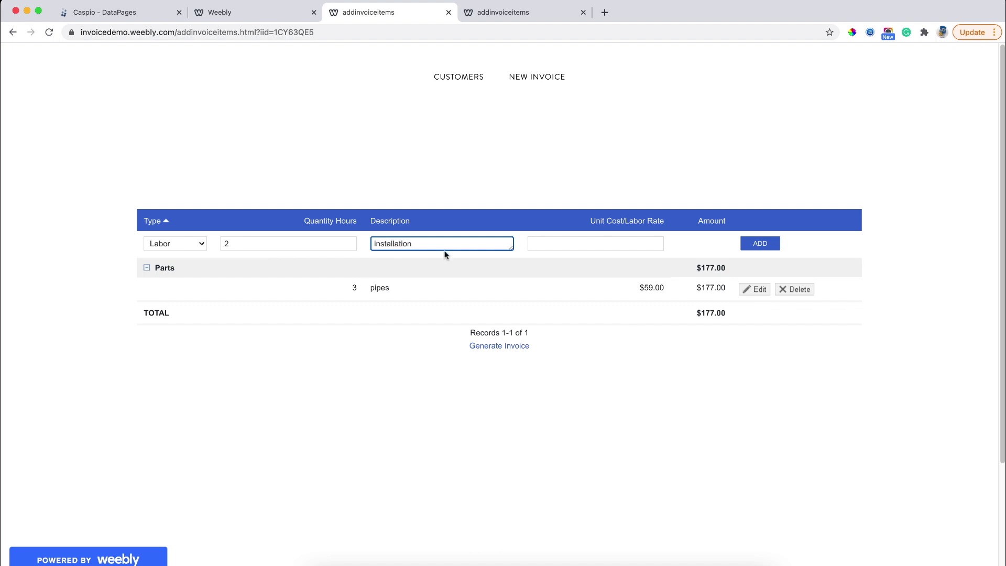
{"action": "left_click", "coordinate": [530, 246]}
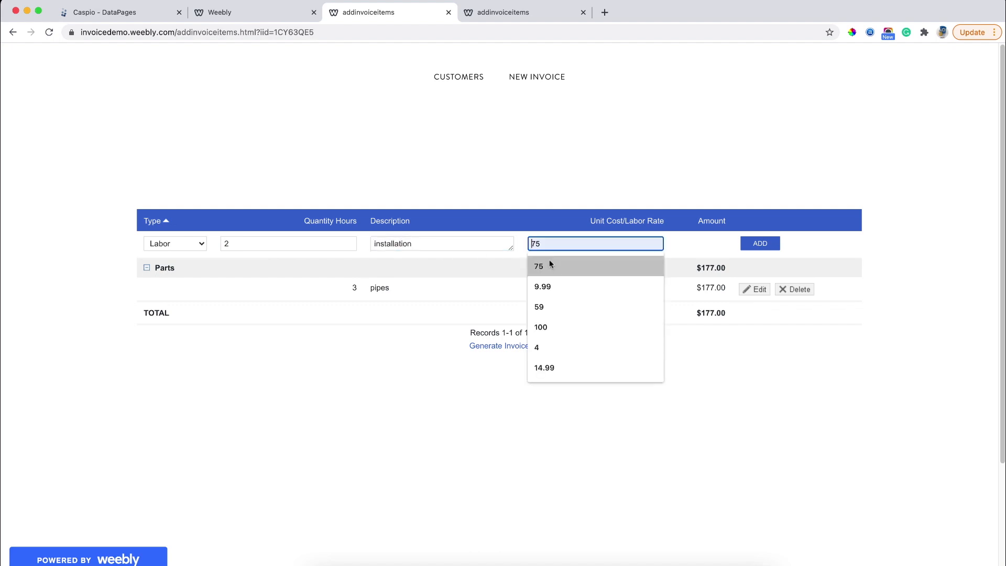
{"action": "left_click", "coordinate": [548, 263]}
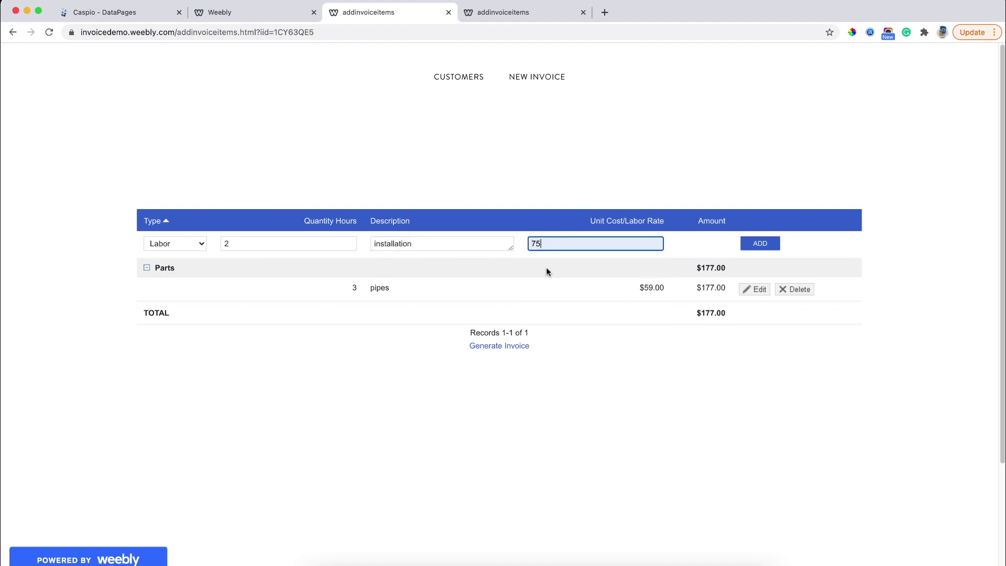
{"action": "left_click", "coordinate": [759, 243]}
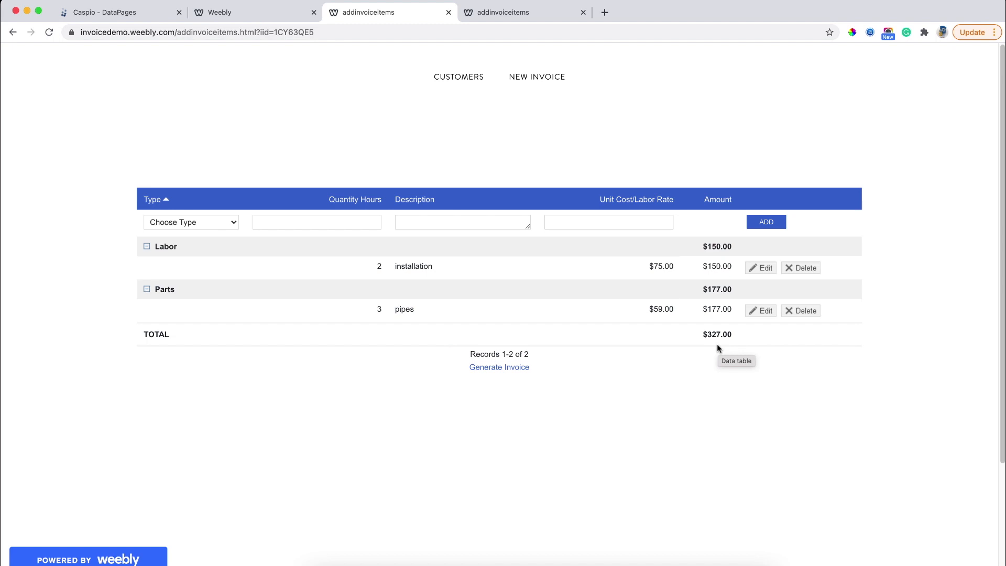
{"action": "left_click", "coordinate": [492, 370]}
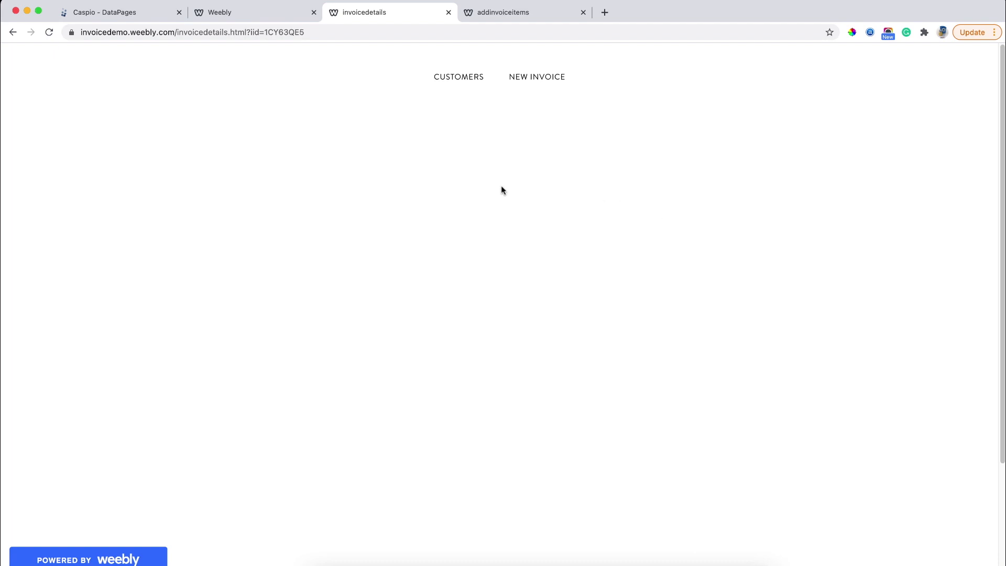
Back in Caspio, start a new view named demo_customers_and_invoices.
{"action": "left_click", "coordinate": [115, 16]}
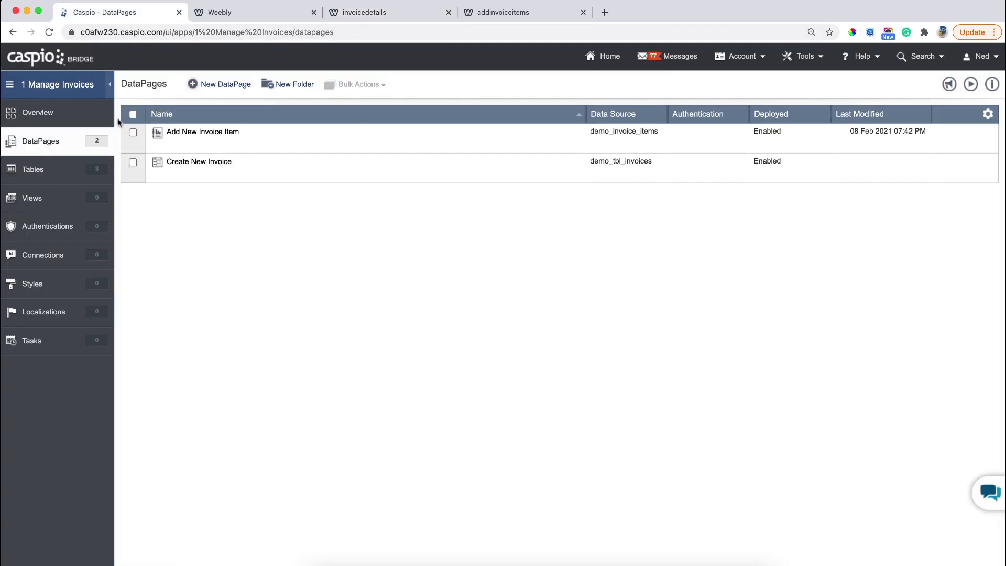
{"action": "left_click", "coordinate": [75, 198]}
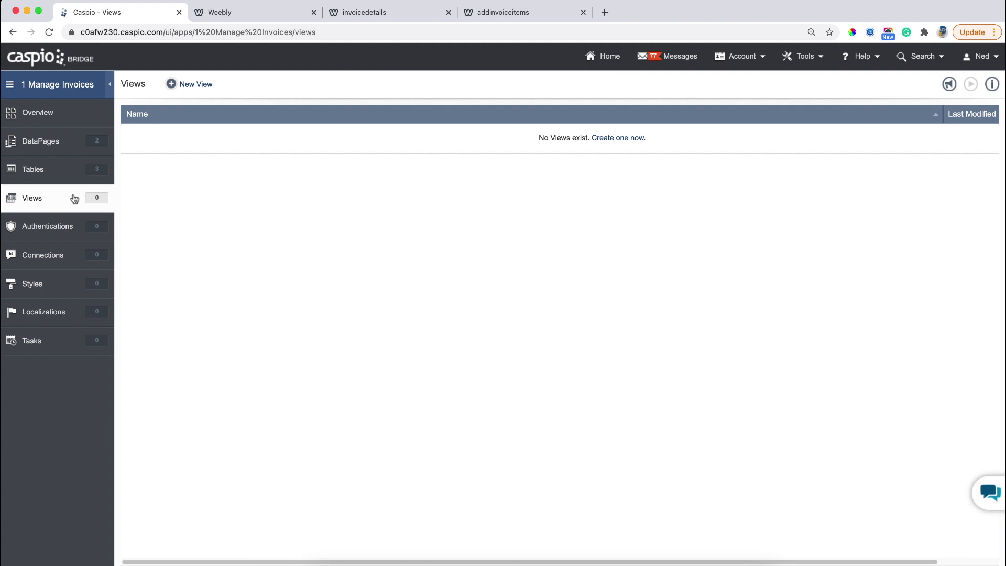
{"action": "left_click", "coordinate": [201, 94]}
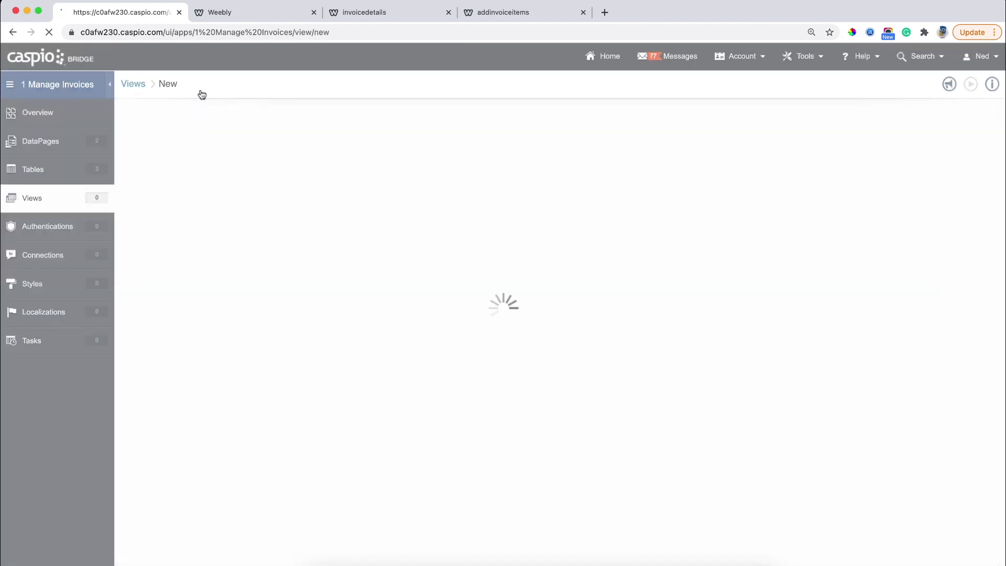
{"action": "type", "text": "d"}
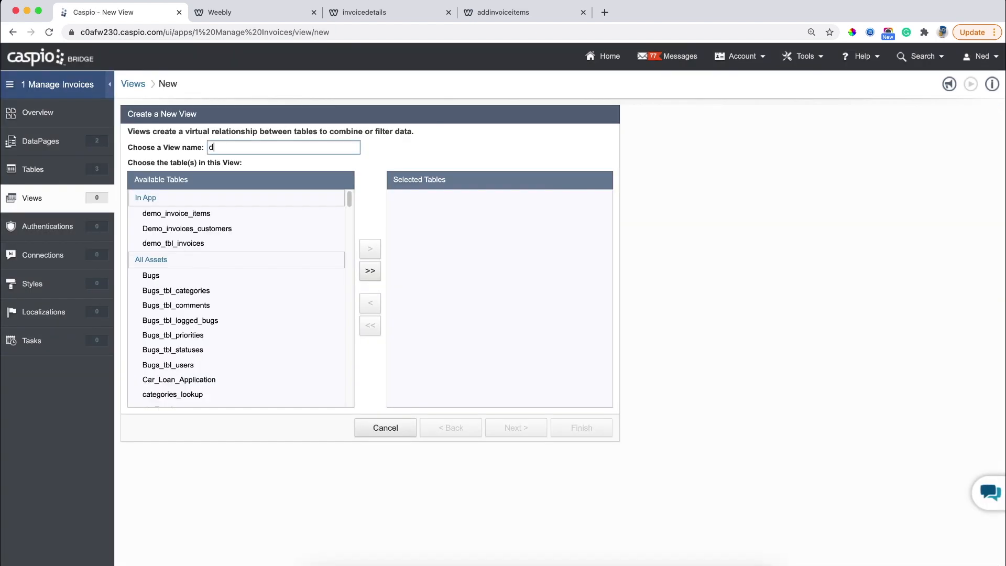
{"action": "type", "text": "emo_customers_and_invoices"}
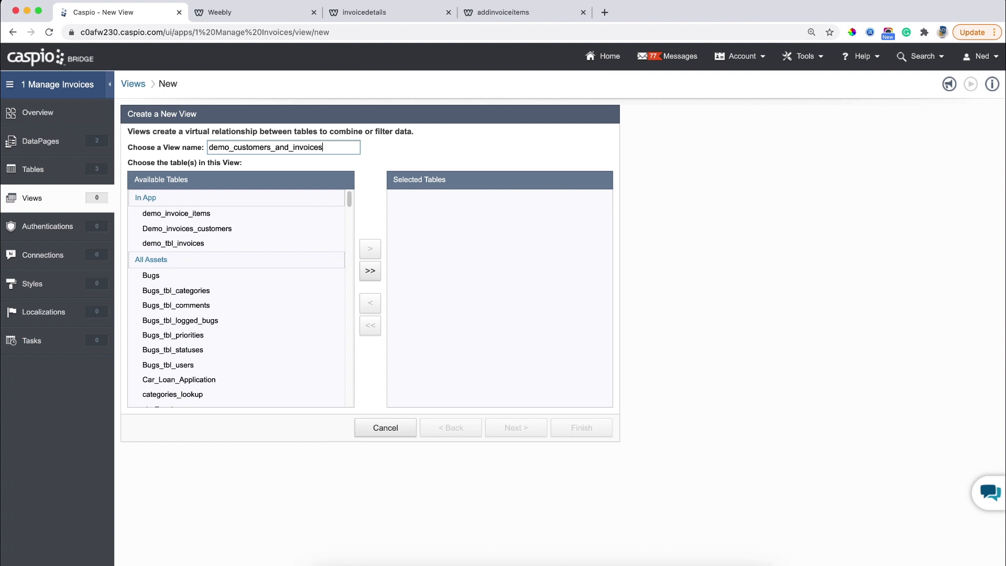
Add Demo_invoices_customers and demo_tbl_invoices to the view's selected tables.
{"action": "left_click", "coordinate": [207, 228]}
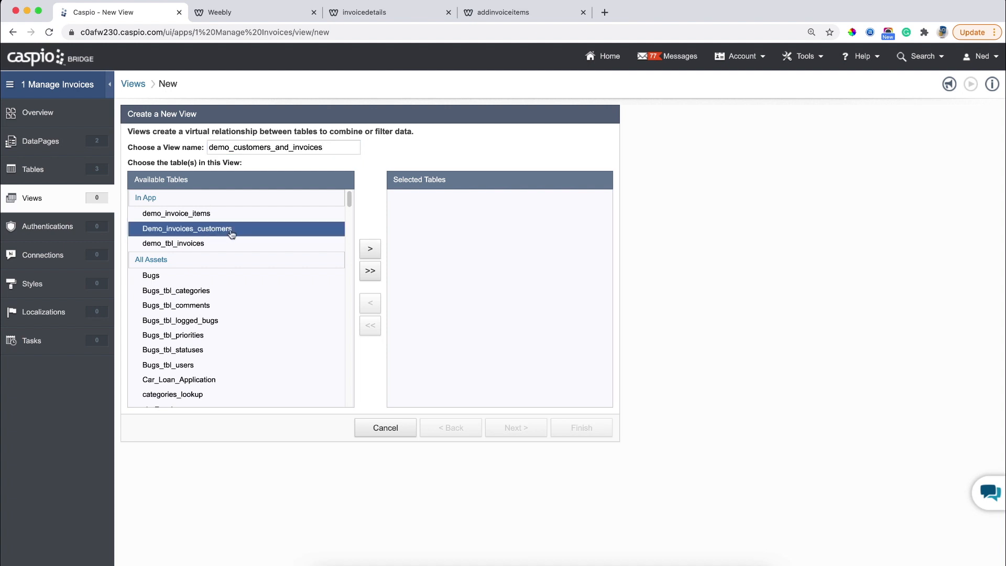
{"action": "left_click", "coordinate": [370, 248]}
{"action": "left_click", "coordinate": [212, 244]}
{"action": "left_click", "coordinate": [370, 249]}
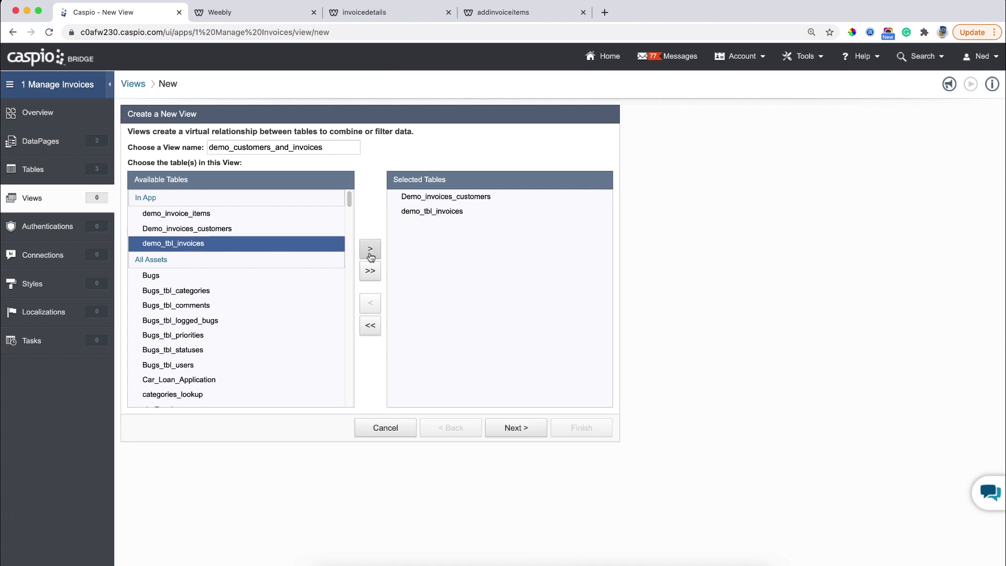
{"action": "left_click", "coordinate": [517, 426]}
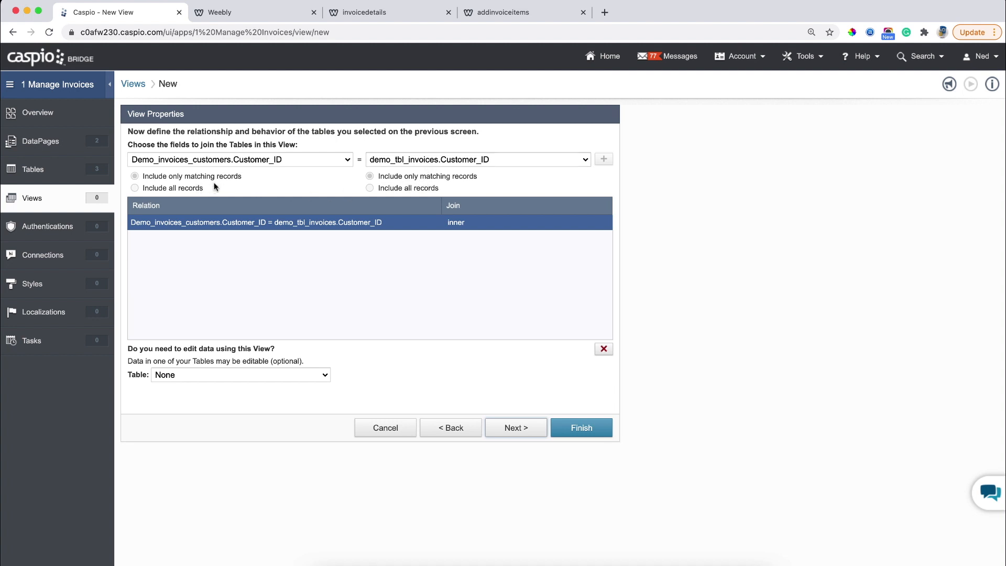
Save the demo_customers_and_invoices view with all fields, open its records, then go to DataPages.
{"action": "left_click", "coordinate": [514, 427]}
{"action": "mouse_move", "coordinate": [353, 245]}
{"action": "left_mouse_down"}
{"action": "mouse_move", "coordinate": [351, 322]}
{"action": "mouse_move", "coordinate": [350, 238]}
{"action": "left_mouse_up"}
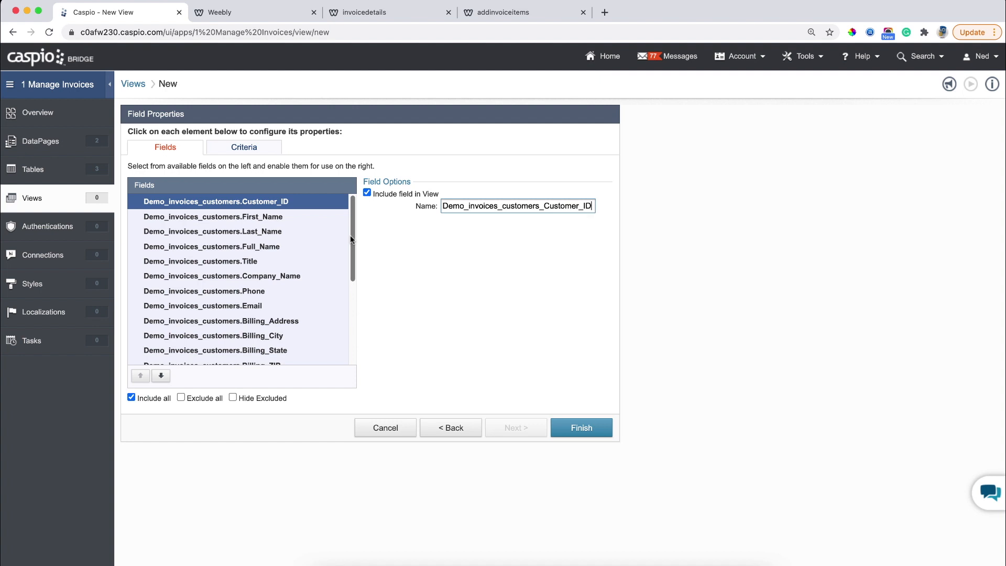
{"action": "left_click_drag", "start_coordinate": [350, 234], "coordinate": [357, 319]}
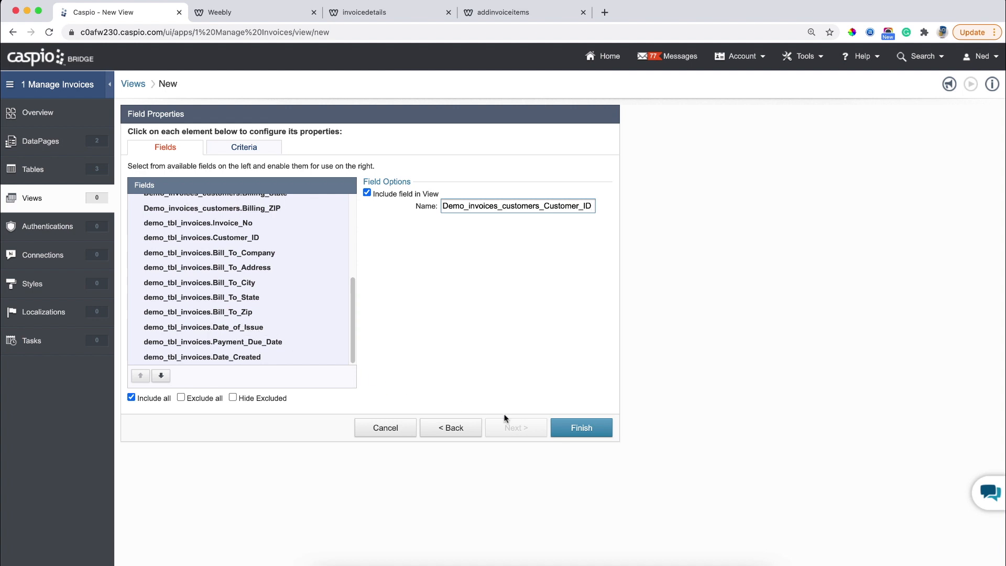
{"action": "left_click", "coordinate": [566, 434]}
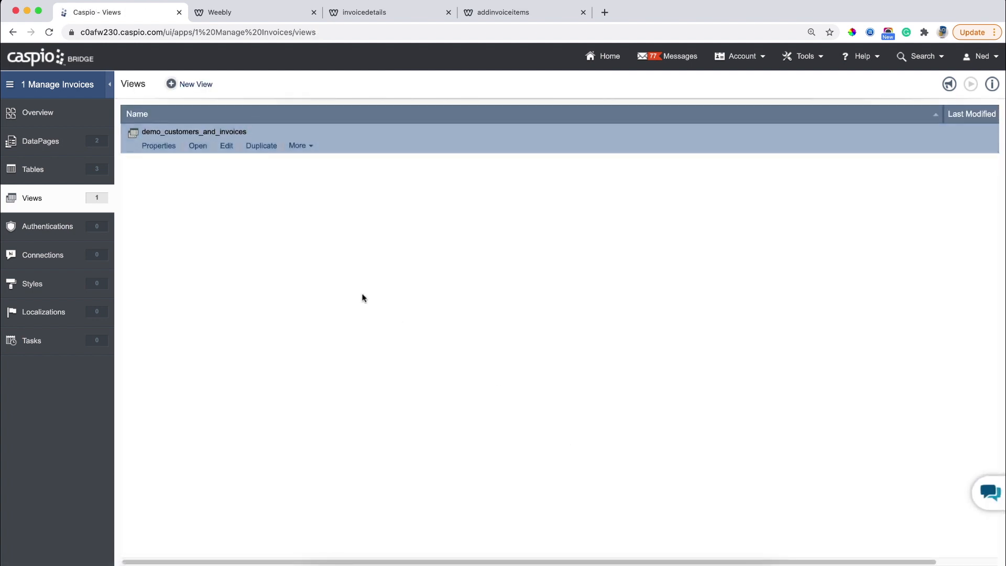
{"action": "left_click", "coordinate": [197, 147]}
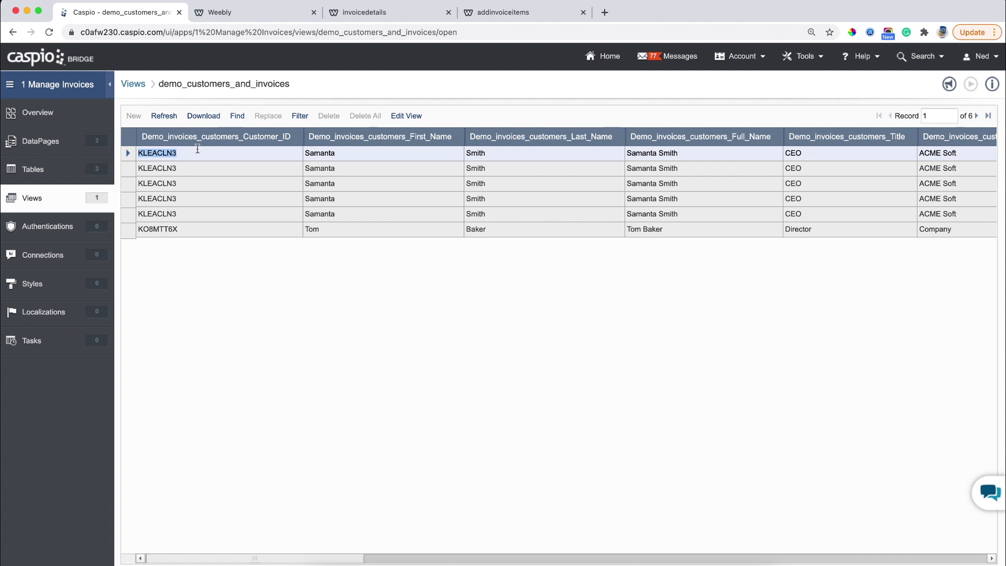
{"action": "left_click", "coordinate": [92, 149]}
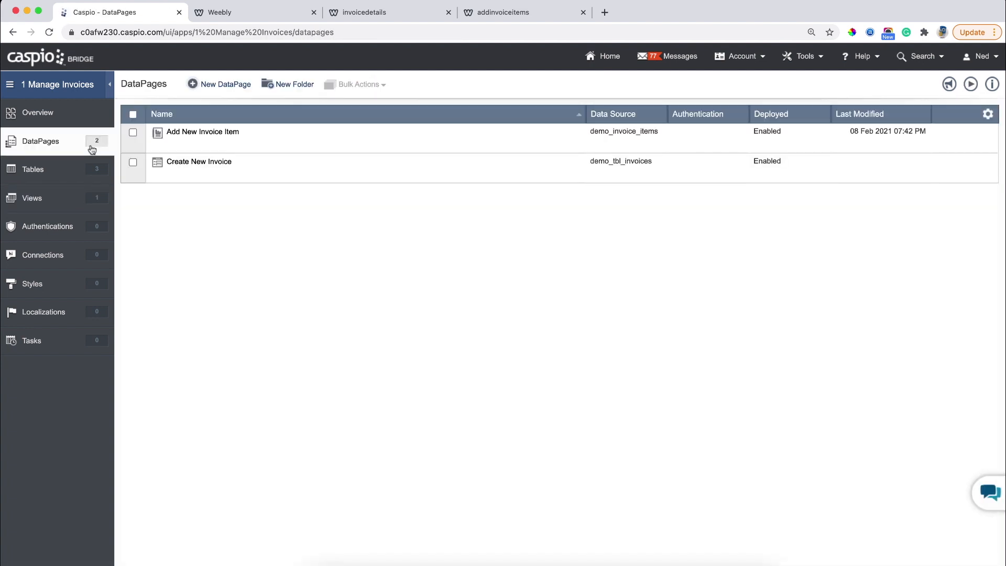
Start a new DataPage of the Reports > Details type.
{"action": "left_click", "coordinate": [225, 92]}
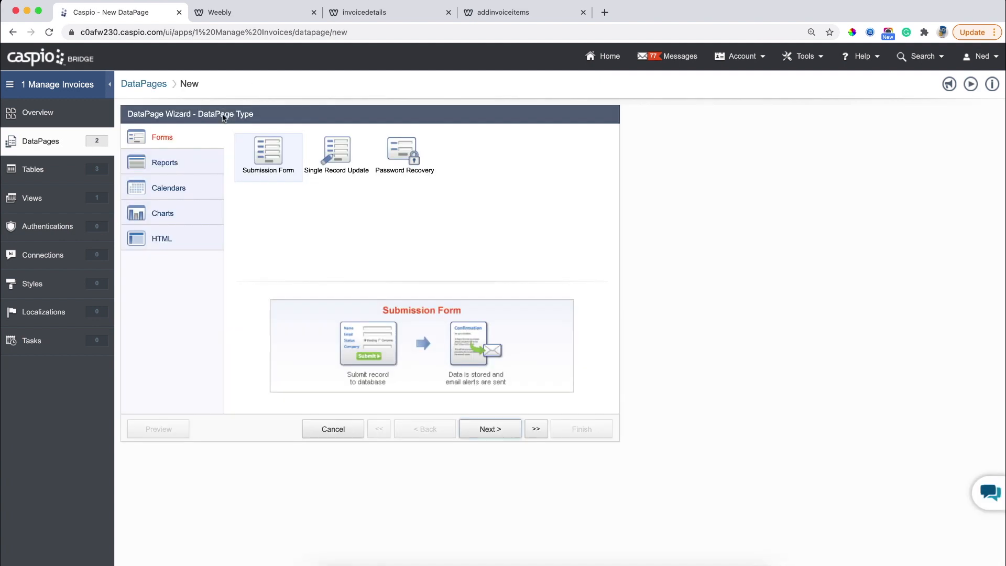
{"action": "left_click", "coordinate": [193, 161]}
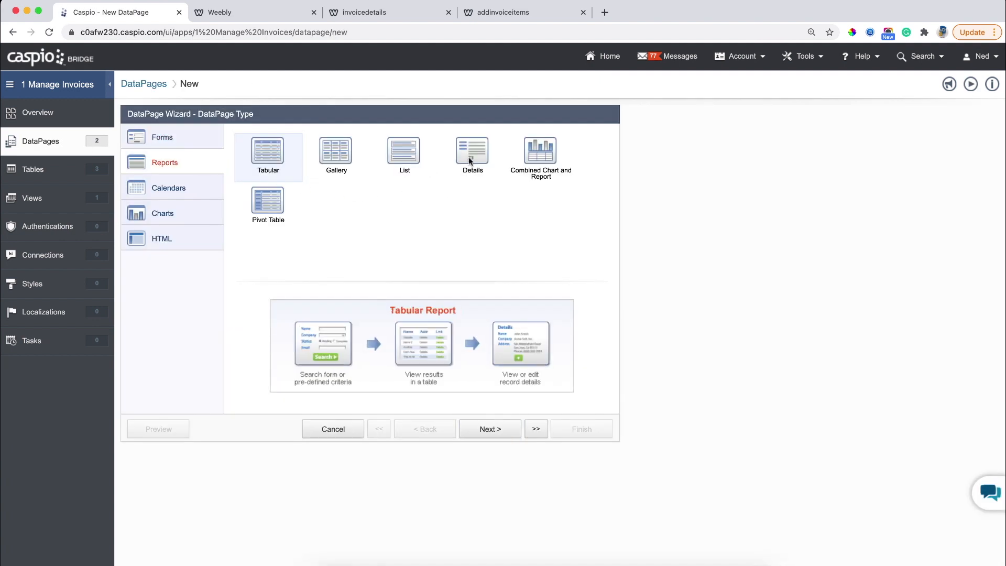
{"action": "left_click", "coordinate": [468, 173]}
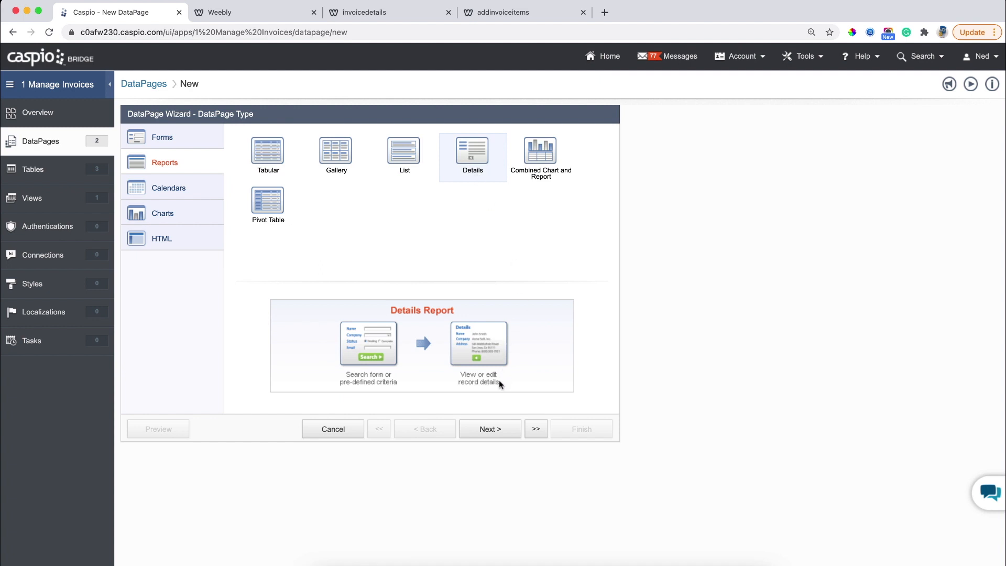
{"action": "left_click", "coordinate": [490, 430]}
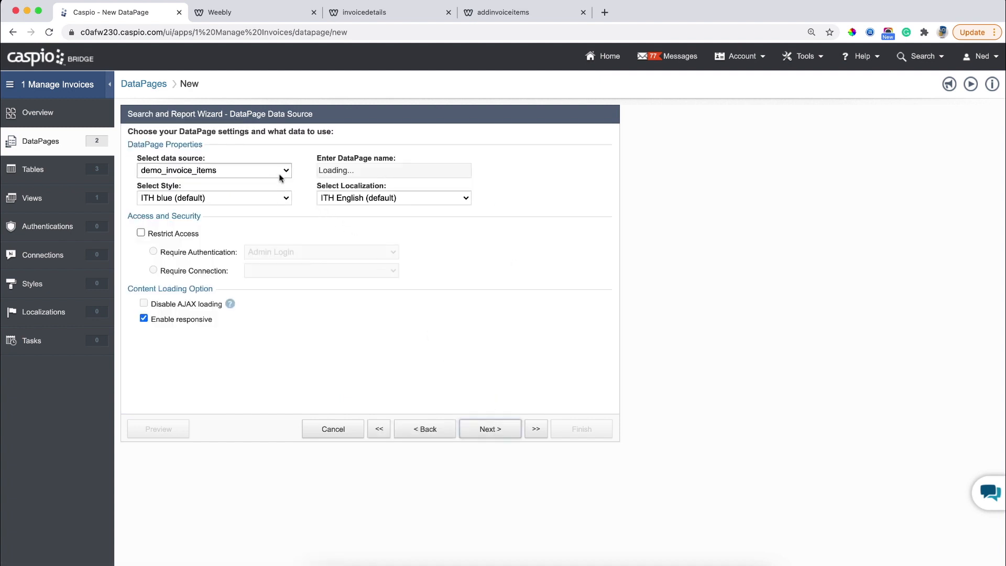
Use demo_customers_and_invoices as the data source, with Blue style and English localization.
{"action": "left_click", "coordinate": [278, 173]}
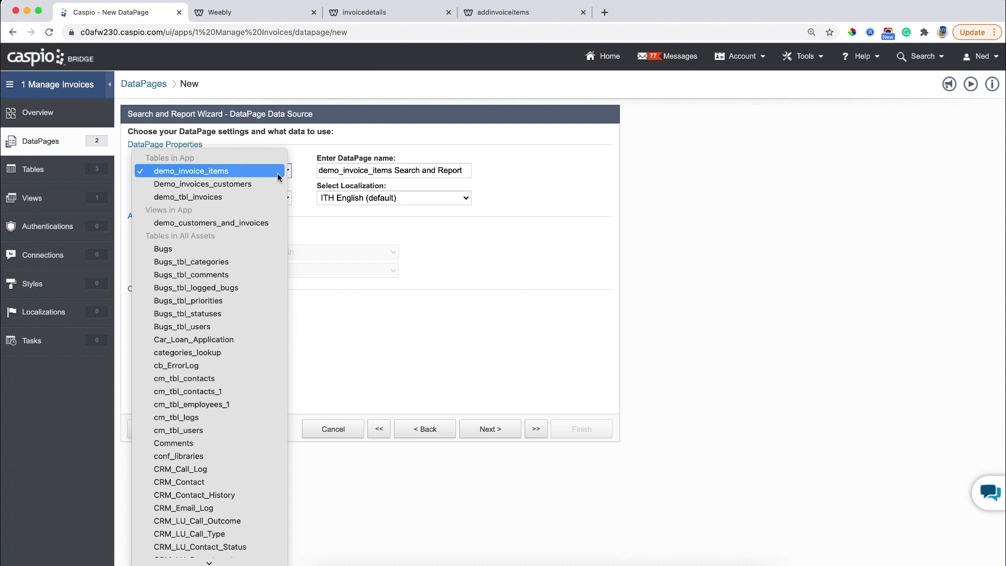
{"action": "left_click", "coordinate": [260, 224]}
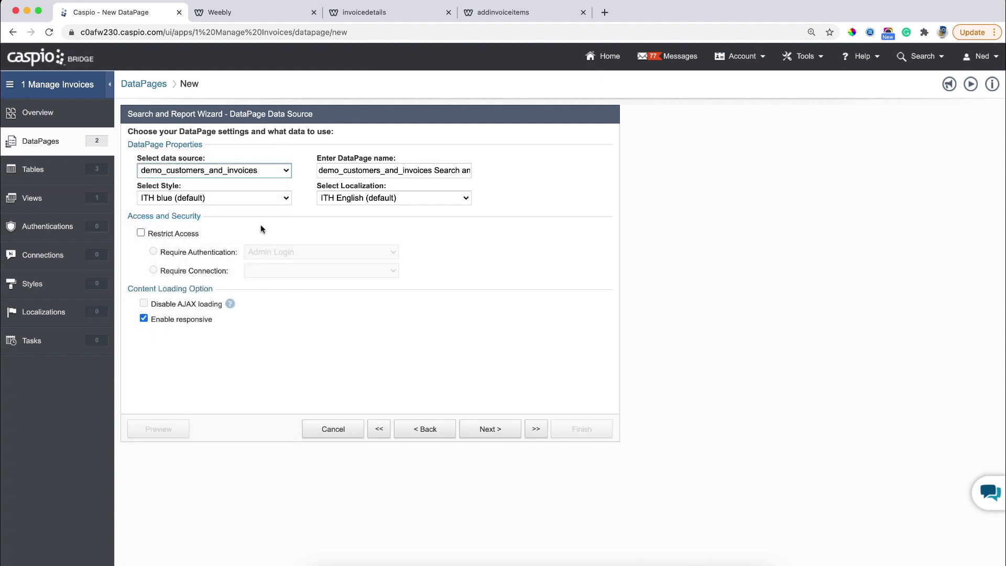
{"action": "left_click", "coordinate": [251, 198]}
{"action": "scroll", "coordinate": [213, 79], "scroll_direction": "up", "scroll_amount": 6}
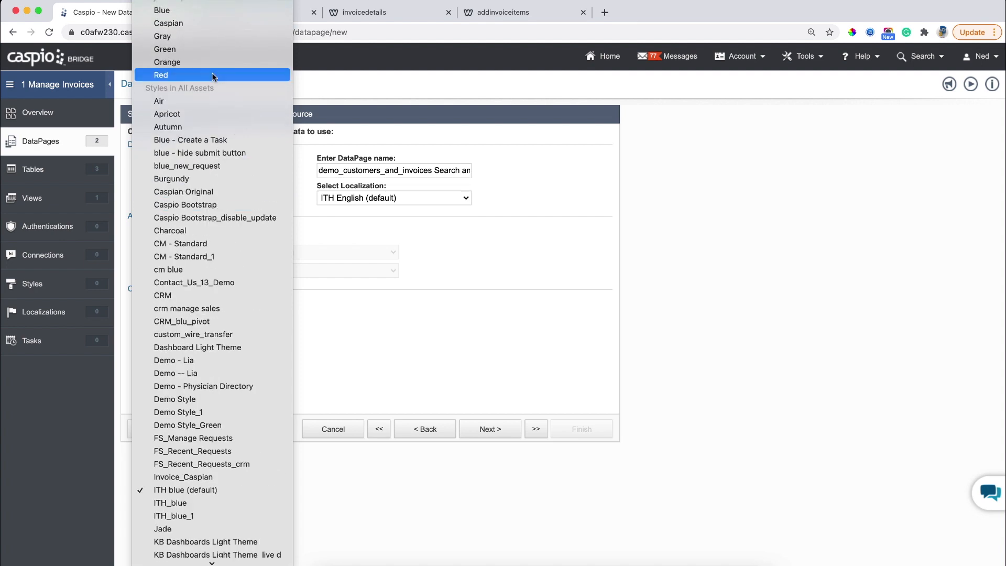
{"action": "left_click", "coordinate": [212, 10]}
{"action": "left_click", "coordinate": [362, 199]}
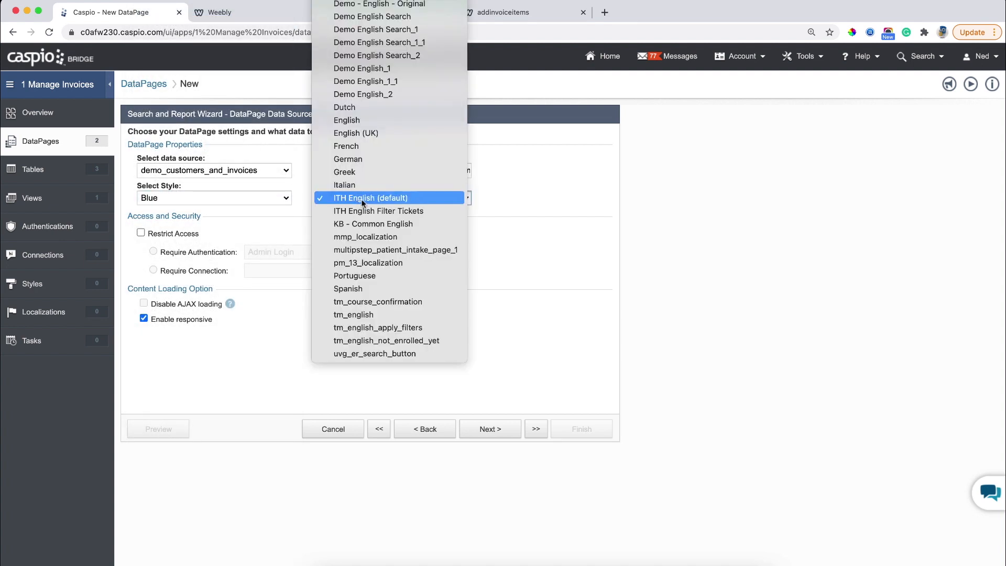
{"action": "scroll", "coordinate": [361, 201], "scroll_direction": "up", "scroll_amount": 6}
{"action": "left_click", "coordinate": [343, 36]}
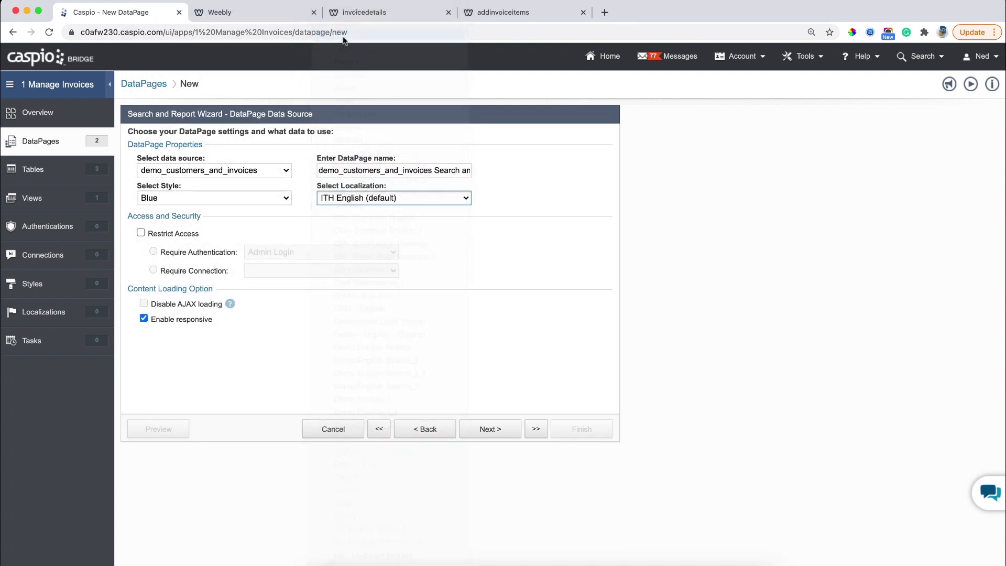
Name the DataPage 'View Invoice Details'.
{"action": "left_click", "coordinate": [399, 170]}
{"action": "key", "text": "super+a"}
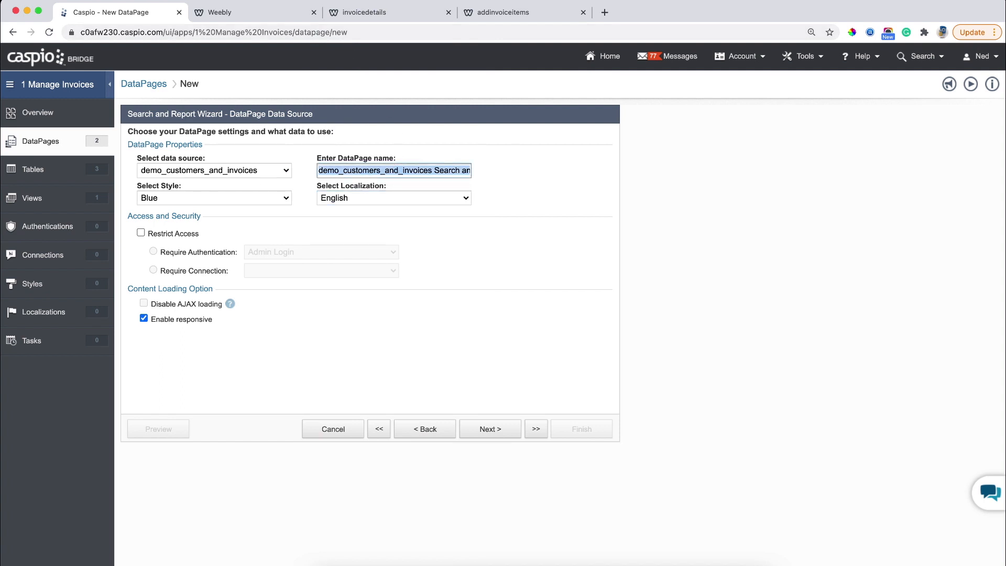
{"action": "type", "text": "View Invoice D"}
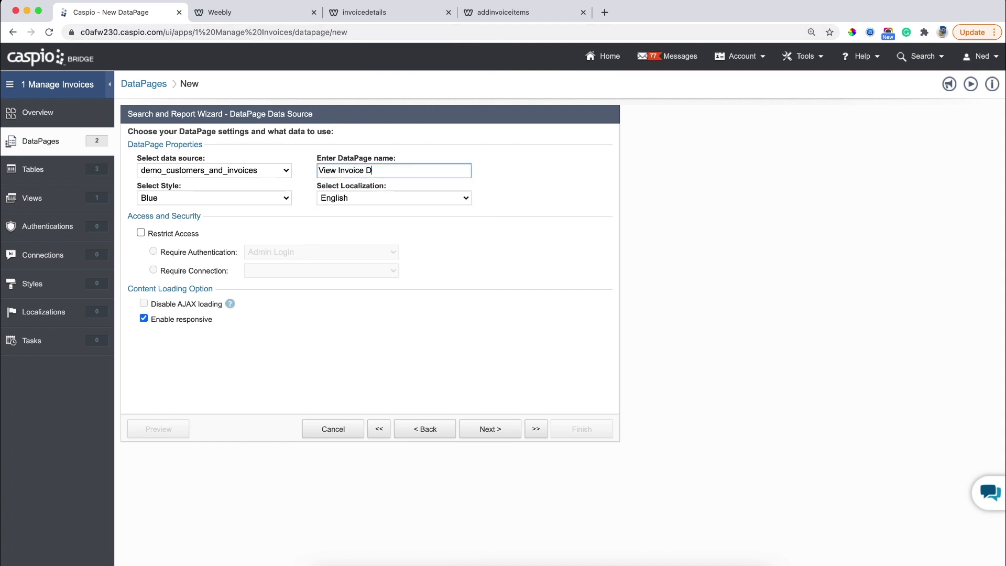
{"action": "type", "text": "etiials"}
{"action": "key", "text": "BackSpace"}
{"action": "key", "text": "BackSpace"}
{"action": "key", "text": "BackSpace"}
{"action": "key", "text": "BackSpace"}
{"action": "key", "text": "BackSpace"}
{"action": "key", "text": "BackSpace"}
{"action": "type", "text": "tails"}
{"action": "left_click", "coordinate": [497, 429]}
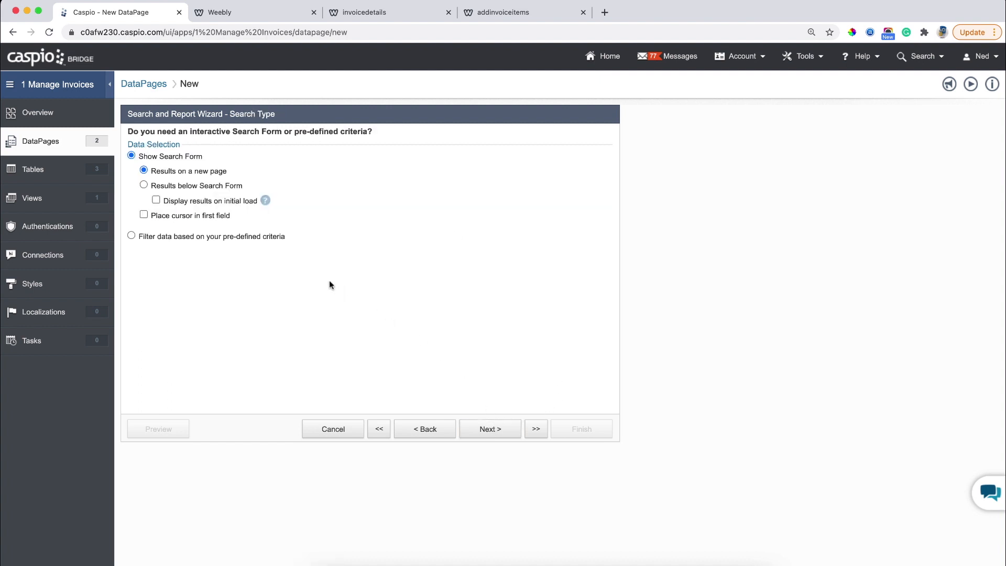
Filter by pre-defined criteria using the demo_tbl_invoices_Invoice_No field.
{"action": "left_click", "coordinate": [261, 237]}
{"action": "left_click", "coordinate": [489, 429]}
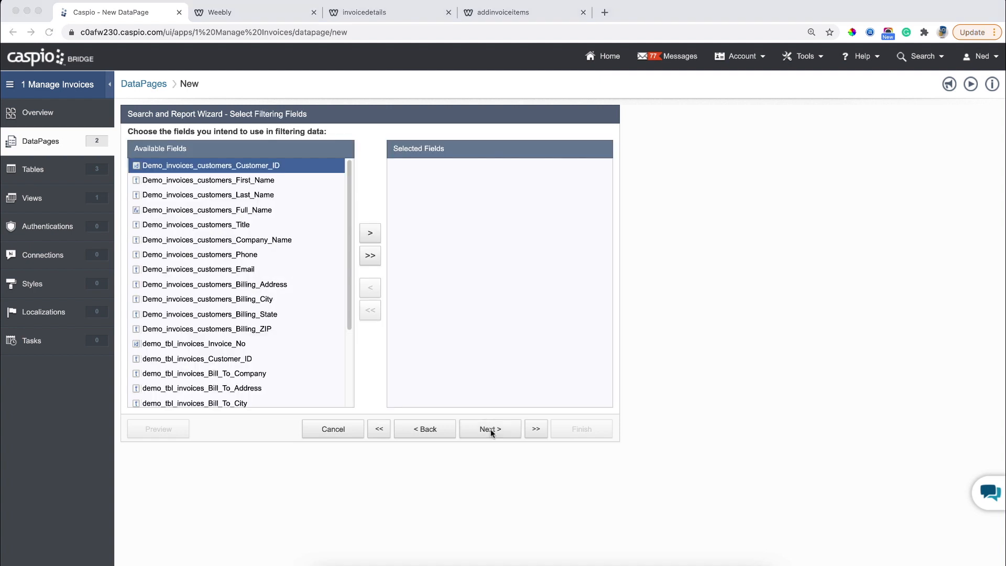
{"action": "left_click", "coordinate": [238, 344]}
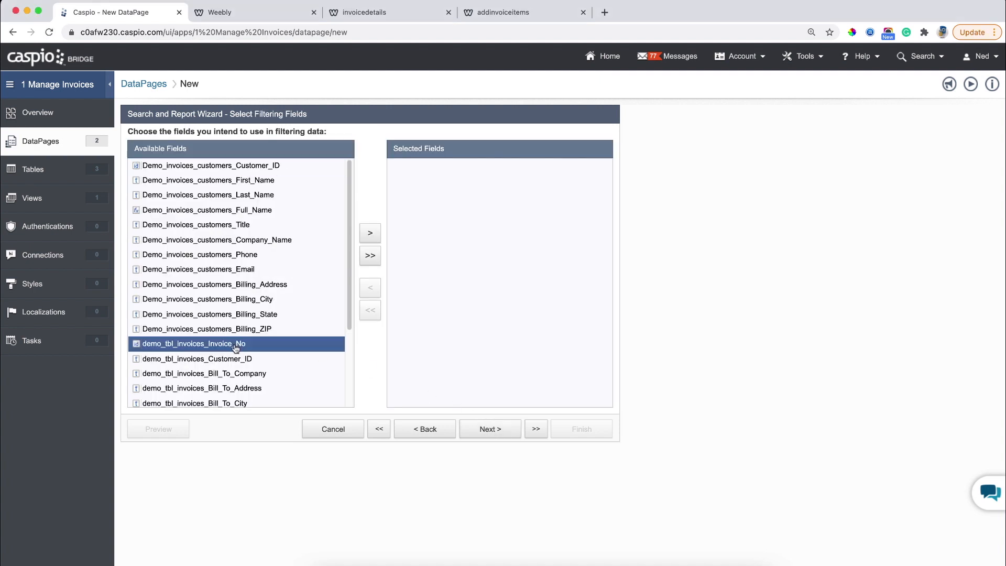
{"action": "left_click", "coordinate": [370, 234]}
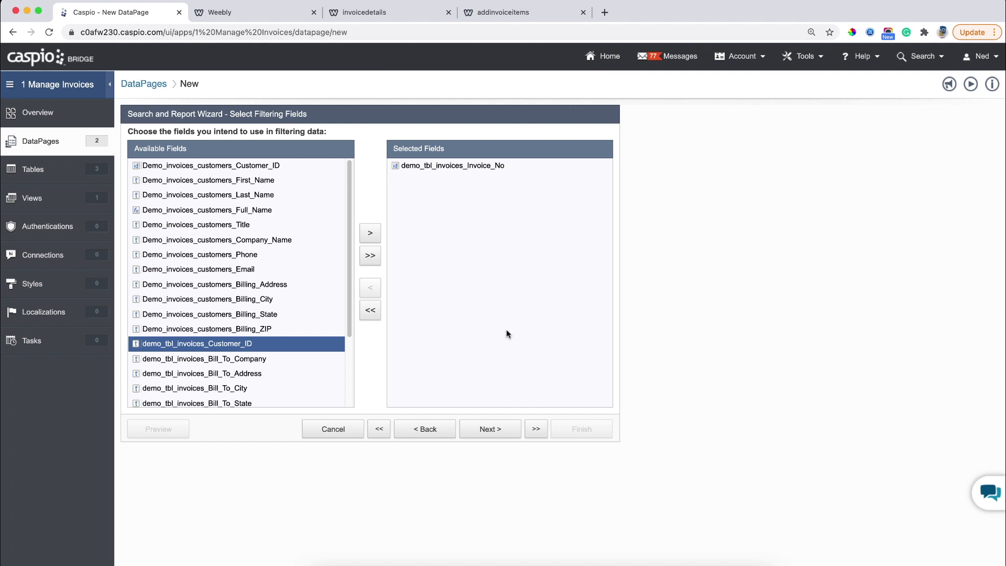
{"action": "left_click", "coordinate": [488, 428]}
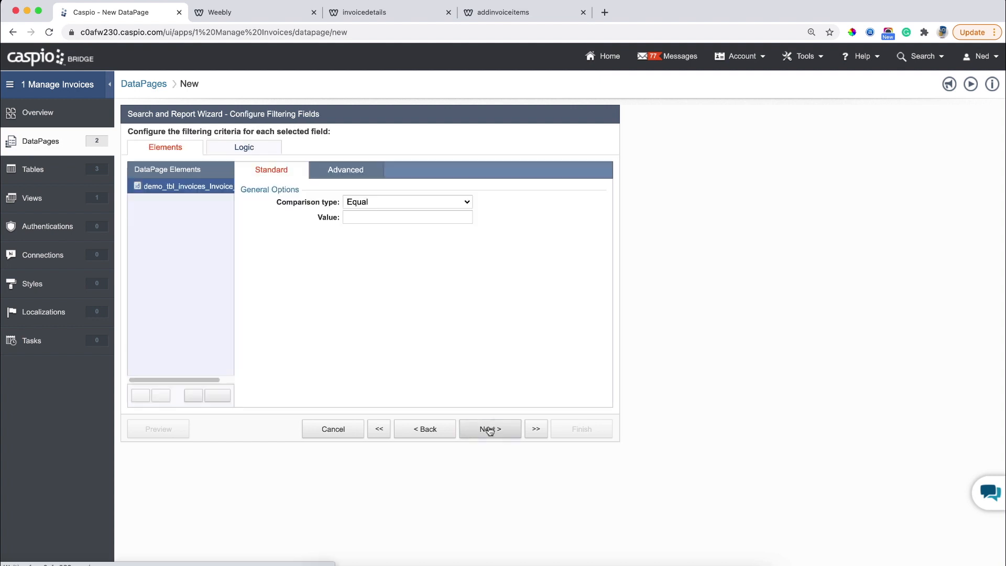
{"action": "left_click", "coordinate": [372, 171]}
{"action": "left_click", "coordinate": [372, 201]}
{"action": "left_click", "coordinate": [371, 217]}
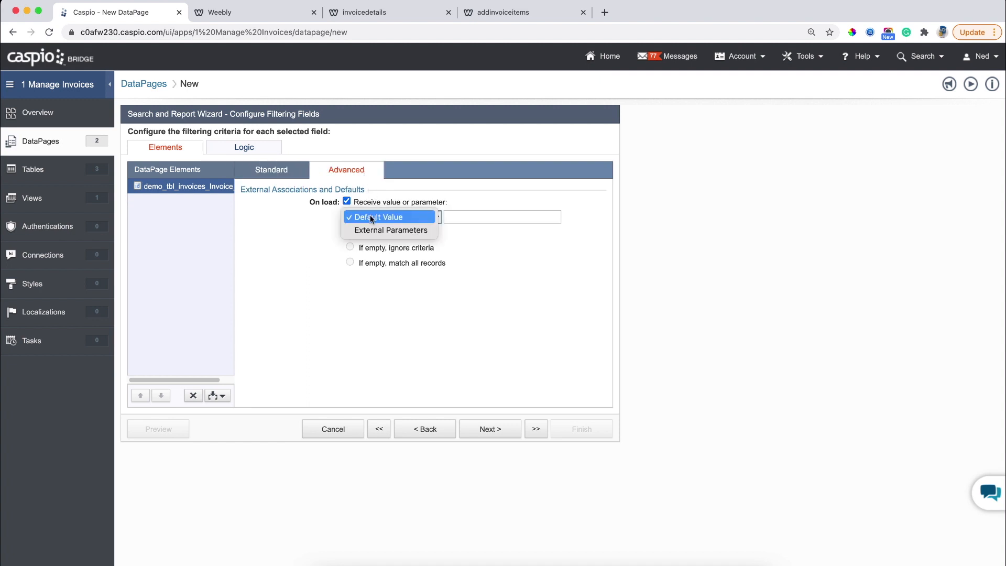
{"action": "left_click", "coordinate": [372, 230]}
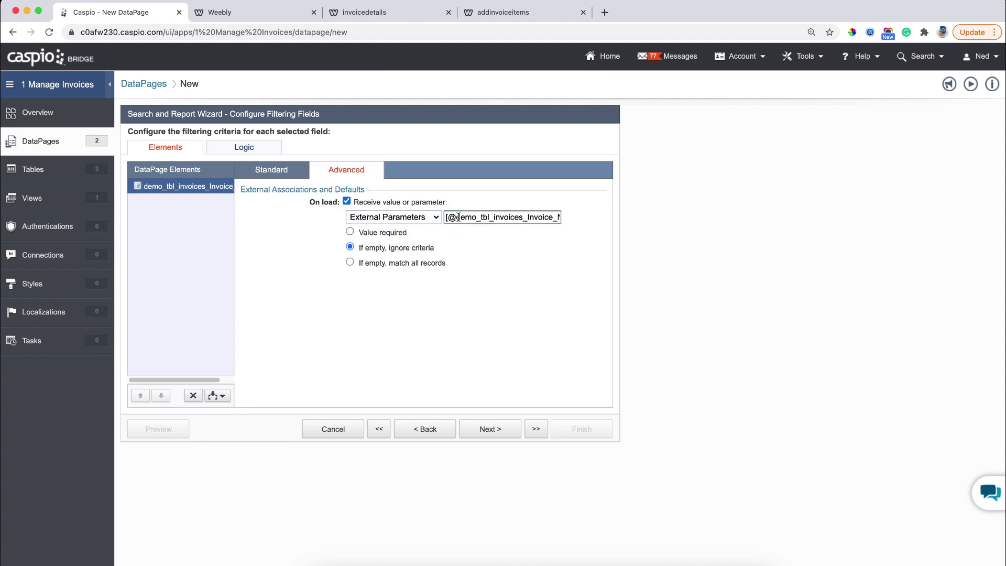
{"action": "left_click_drag", "start_coordinate": [455, 217], "coordinate": [560, 218]}
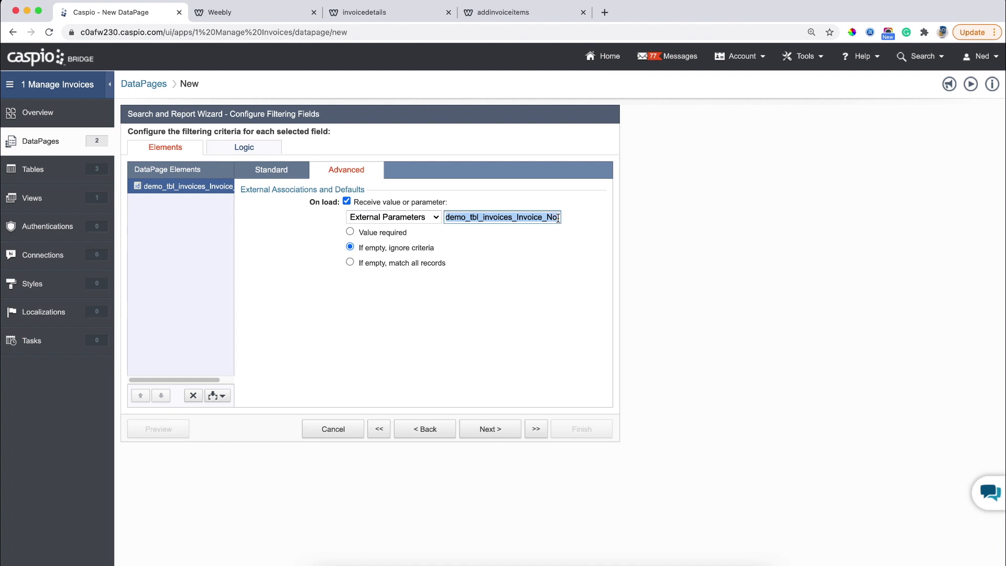
{"action": "type", "text": "iid"}
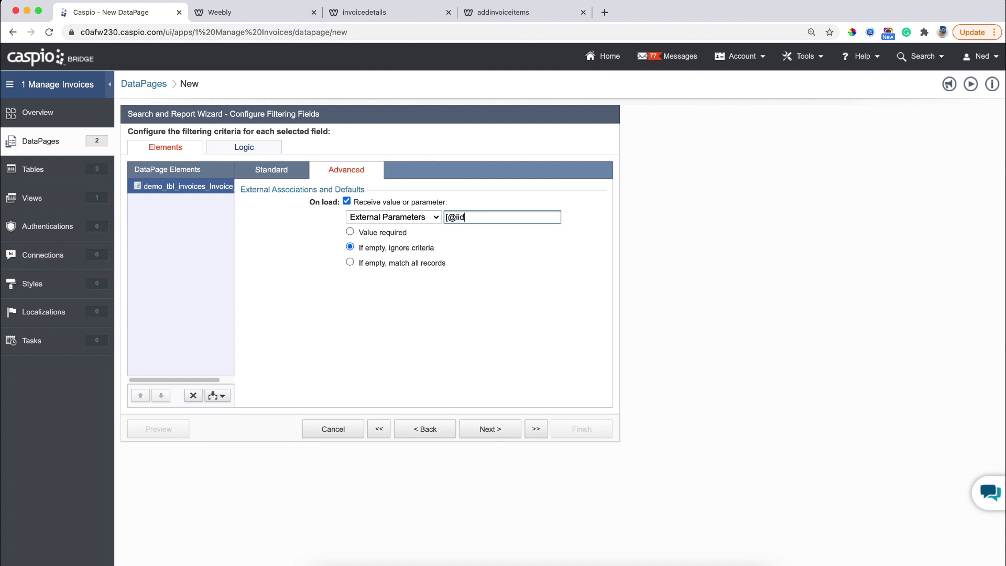
{"action": "type", "text": "]"}
{"action": "left_click", "coordinate": [403, 232]}
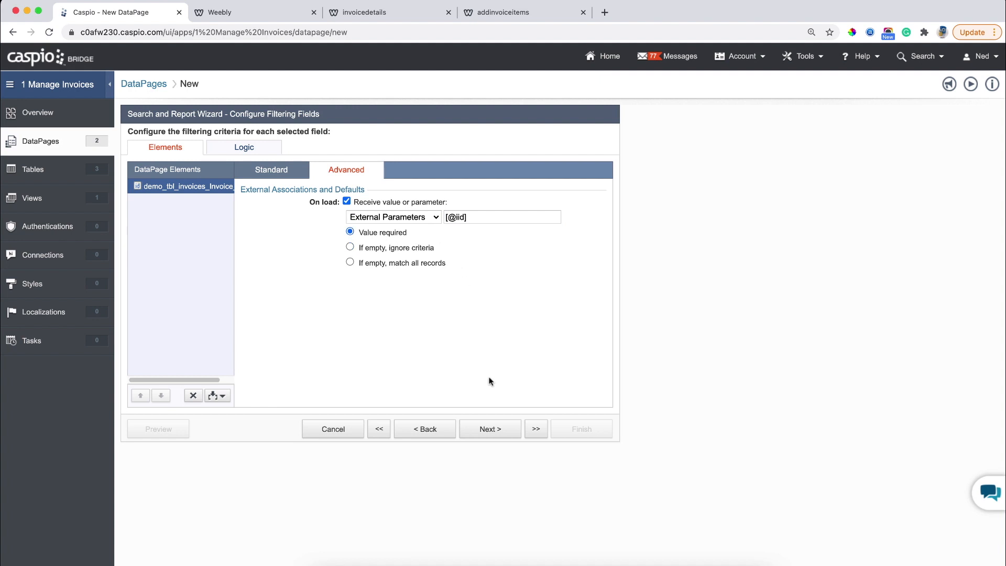
{"action": "left_click", "coordinate": [490, 429]}
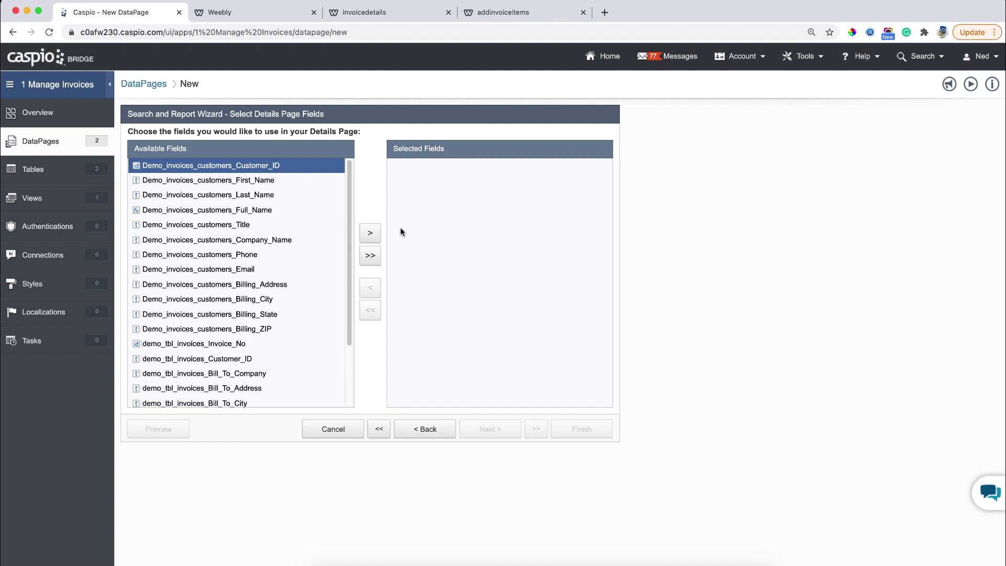
Add First_Name to the details page fields and show the insertable element types.
{"action": "left_click", "coordinate": [270, 180]}
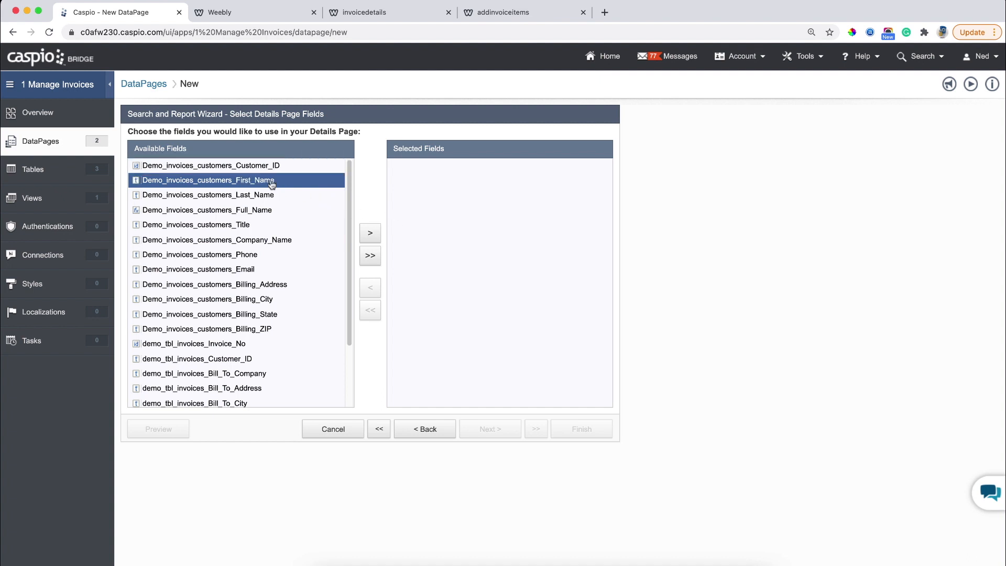
{"action": "left_click", "coordinate": [369, 234]}
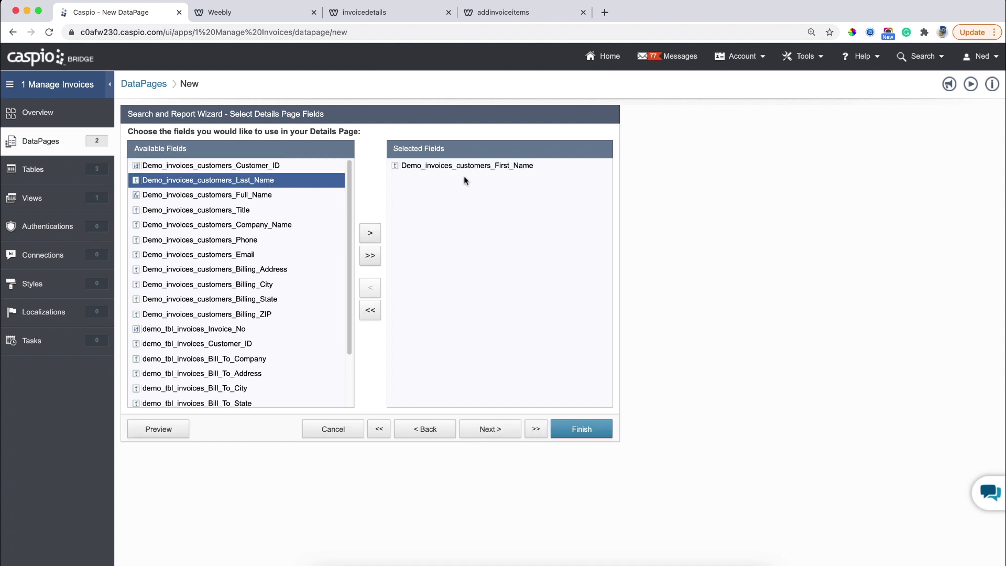
{"action": "left_click", "coordinate": [490, 438]}
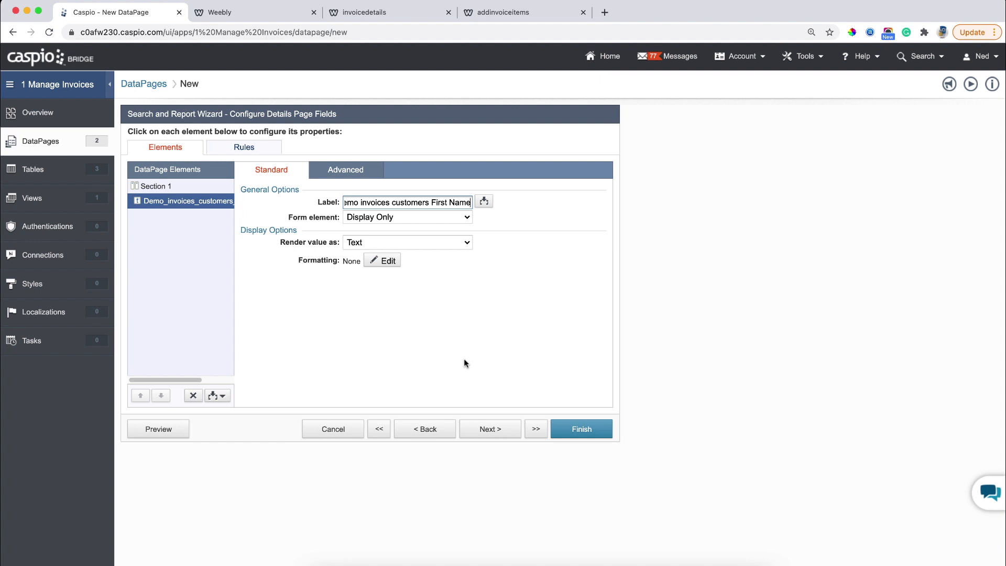
{"action": "left_click", "coordinate": [217, 396]}
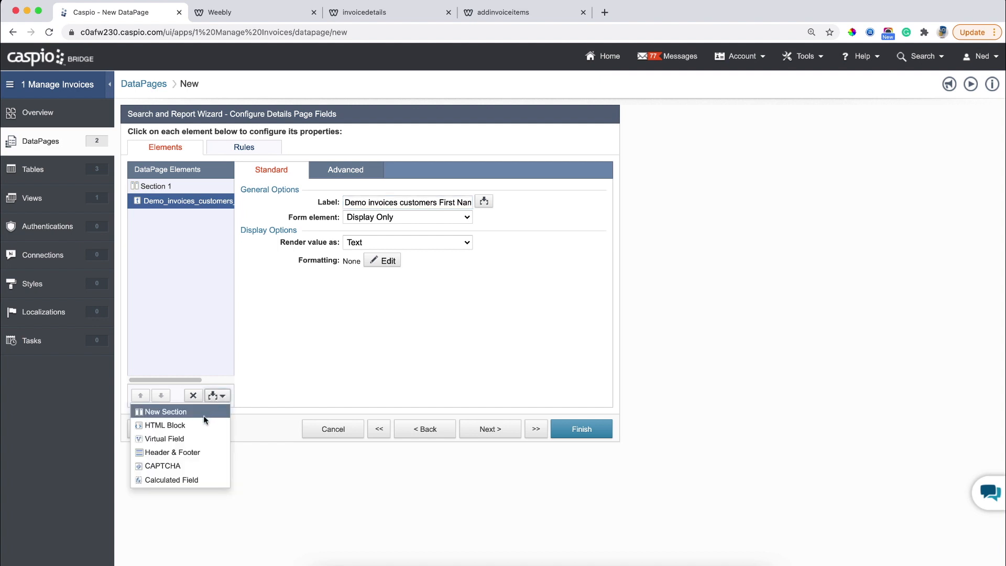
Insert HTML Block 1 and uncheck Enable HTML editor on its Advanced tab.
{"action": "left_click", "coordinate": [167, 425]}
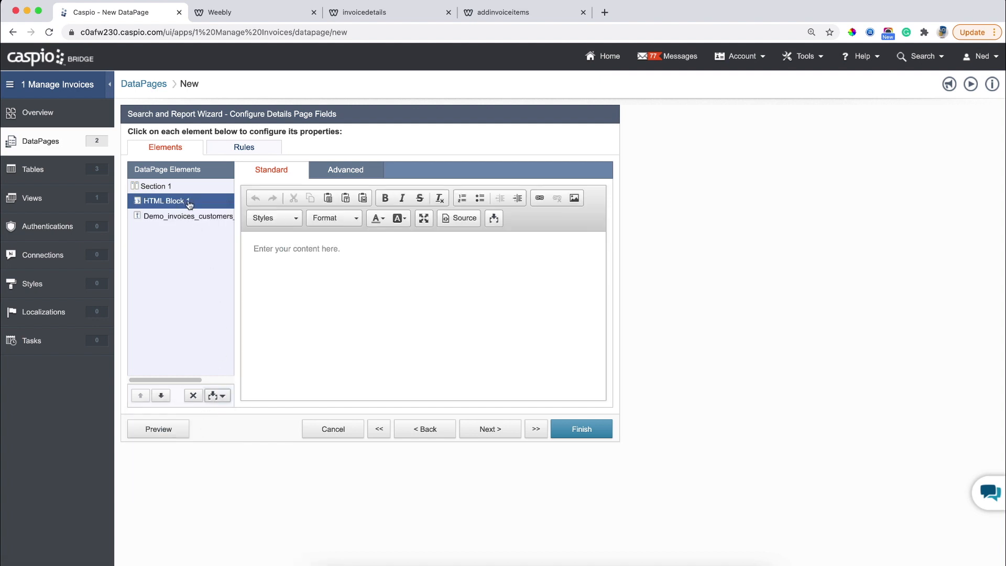
{"action": "left_click", "coordinate": [379, 256]}
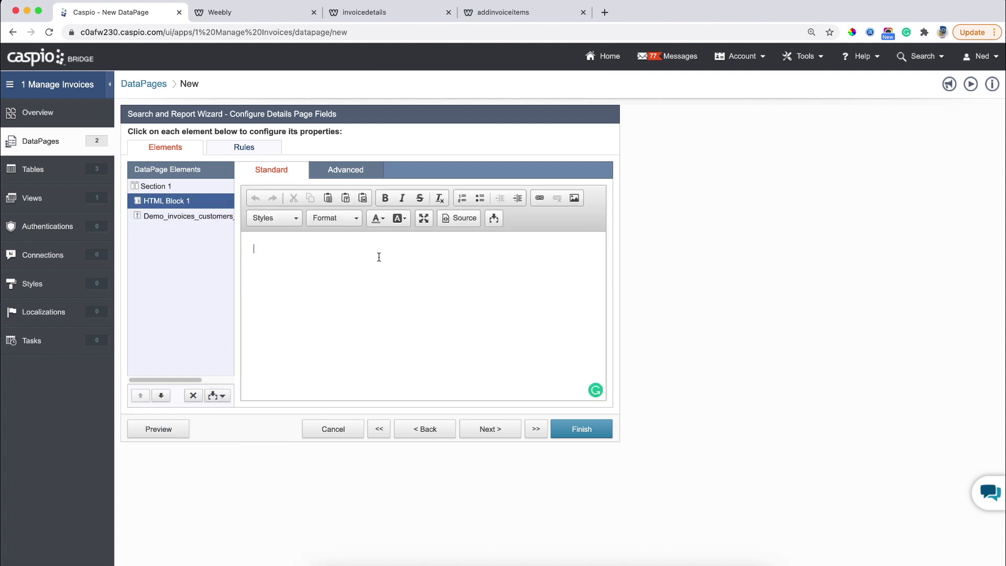
{"action": "left_click", "coordinate": [347, 169]}
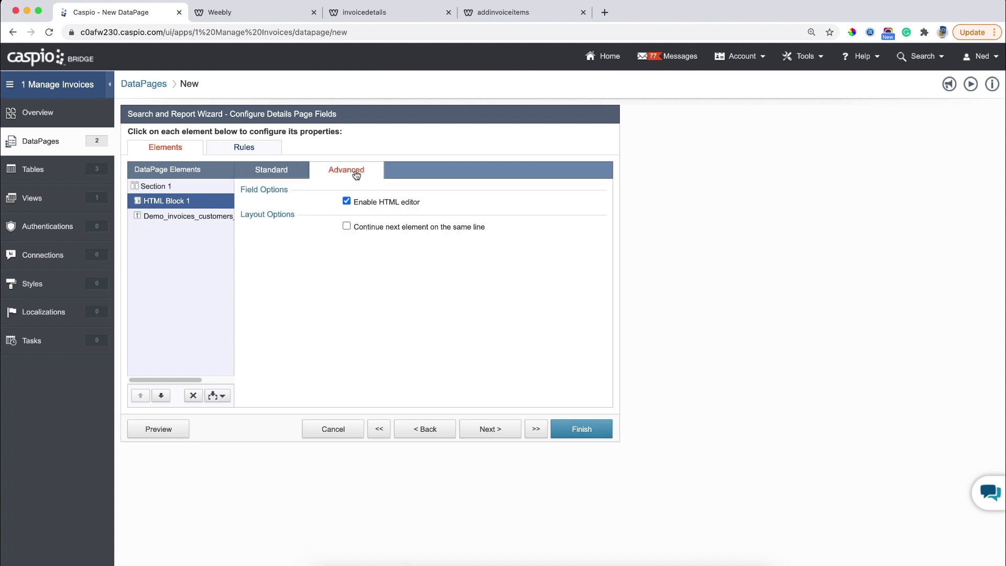
{"action": "left_click", "coordinate": [372, 203]}
{"action": "left_click", "coordinate": [302, 174]}
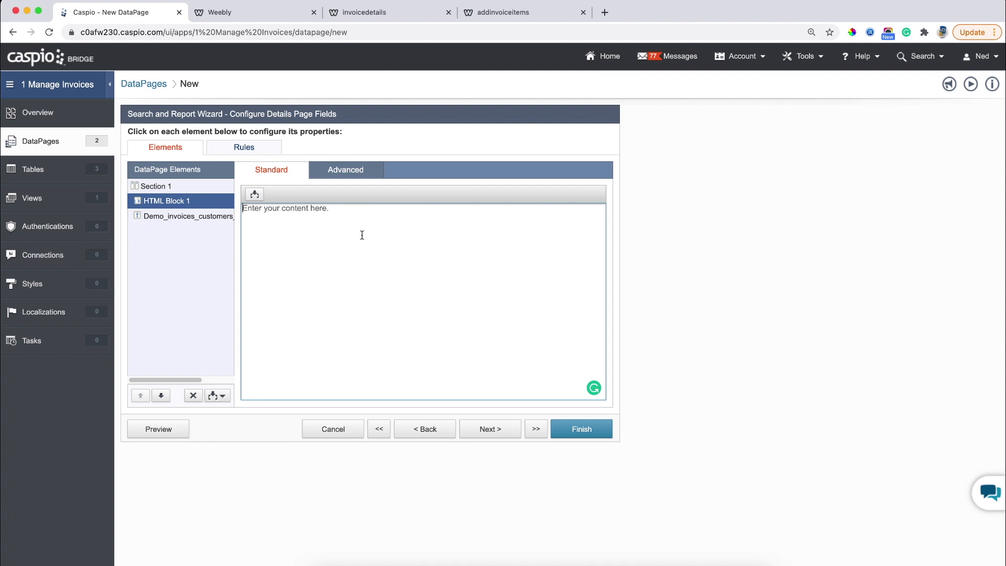
Type a bold ACME Inc header and the address lines '123 Street Name' and 'City, CA 91222'.
{"action": "type", "text": "<b>ACME Inc</b><br>"}
{"action": "key", "text": "Return"}
{"action": "type", "text": "123"}
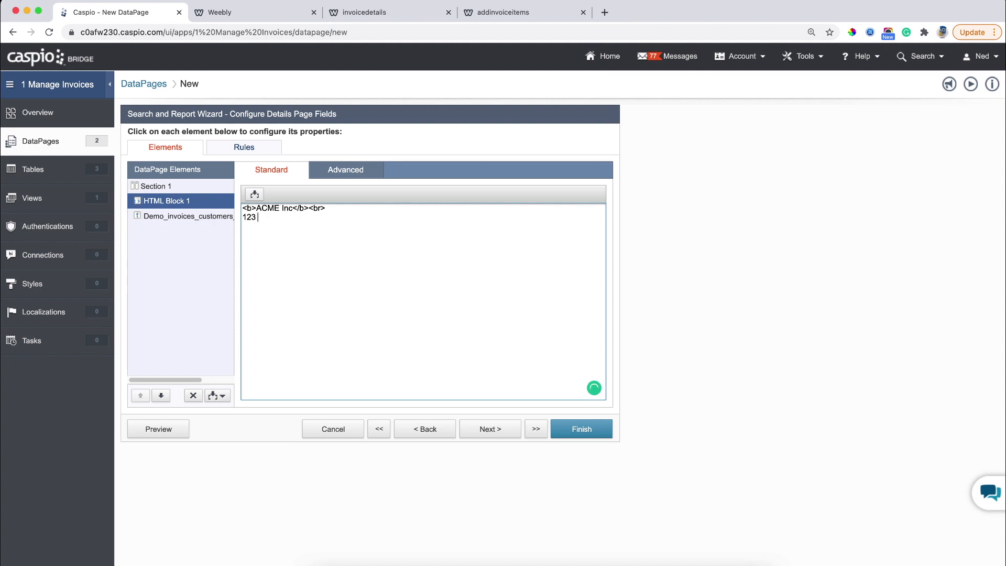
{"action": "type", "text": " Street N"}
{"action": "key", "text": "BackSpace"}
{"action": "type", "text": "Name,br>"}
{"action": "key", "text": "BackSpace"}
{"action": "key", "text": "BackSpace"}
{"action": "key", "text": "BackSpace"}
{"action": "key", "text": "BackSpace"}
{"action": "type", "text": "<br>"}
{"action": "key", "text": "Return"}
{"action": "type", "text": "City, CA 91222"}
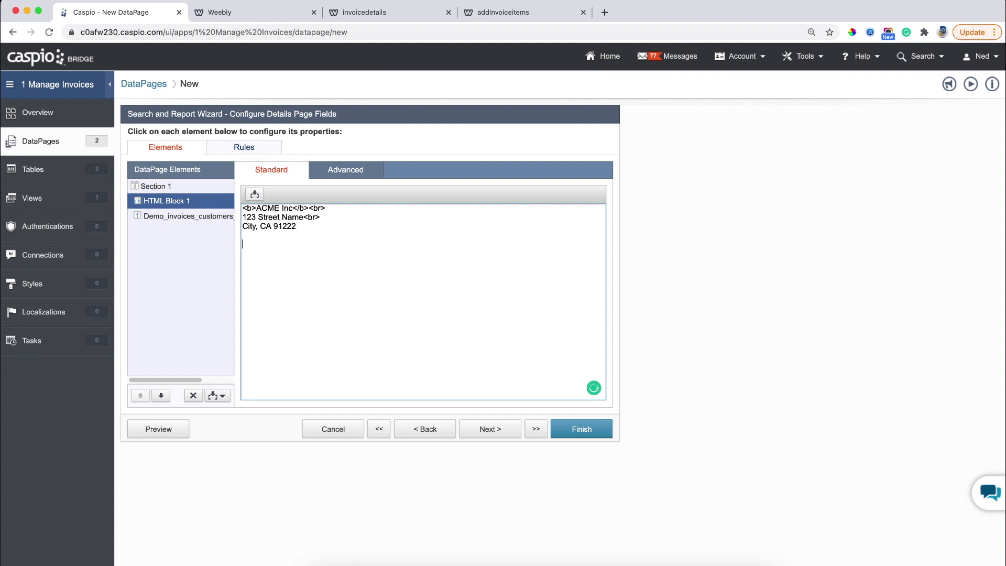
Add <br><br> spacing and a bold BILL TO heading on a new line.
{"action": "type", "text": "<br><br>"}
{"action": "key", "text": "Return"}
{"action": "type", "text": "<b>BILL TO</b>"}
{"action": "key", "text": "Return"}
Insert the Full_Name field tag followed by a <br> line break.
{"action": "left_click", "coordinate": [254, 195]}
{"action": "left_click", "coordinate": [255, 213]}
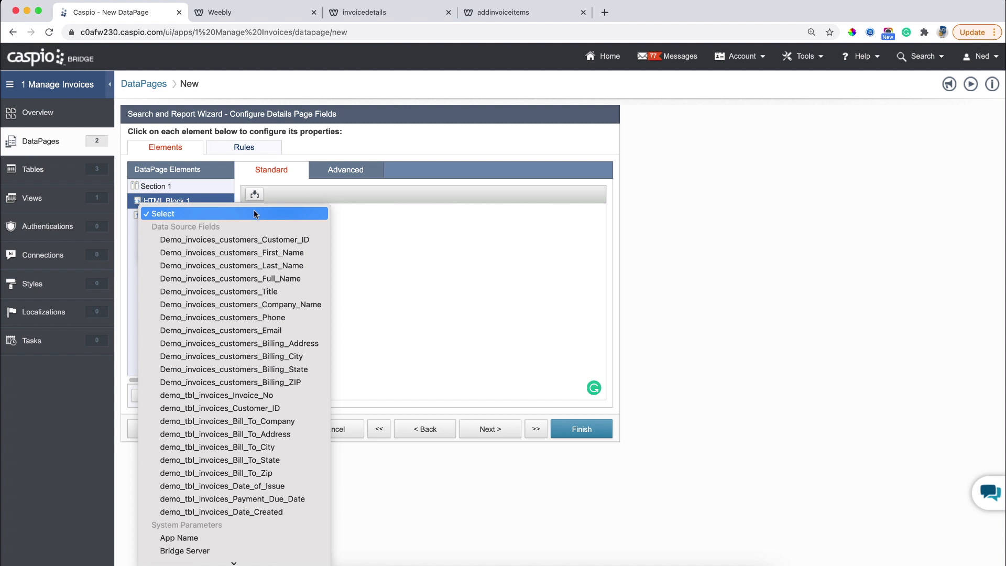
{"action": "left_click", "coordinate": [231, 278]}
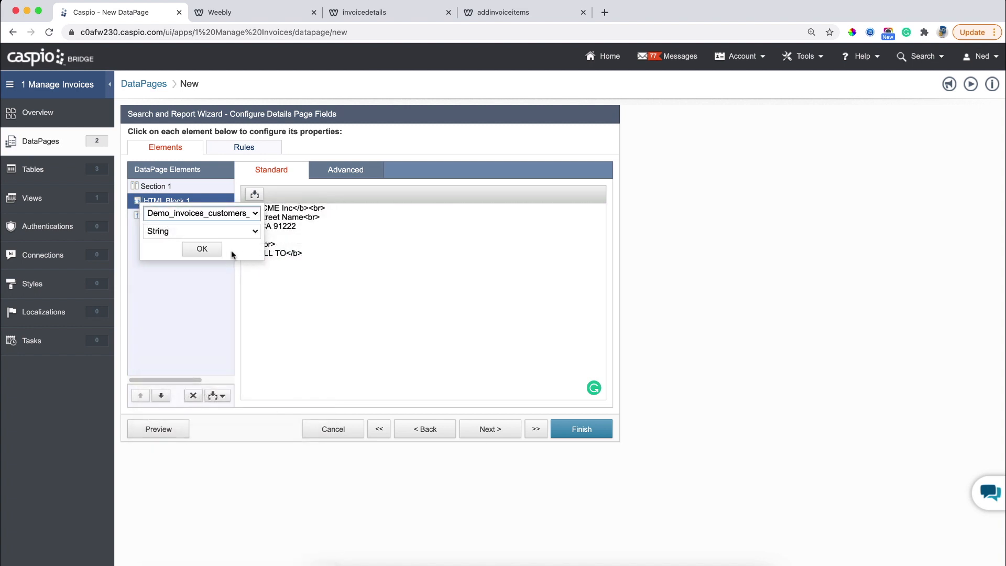
{"action": "left_click", "coordinate": [223, 250]}
{"action": "left_click", "coordinate": [418, 260]}
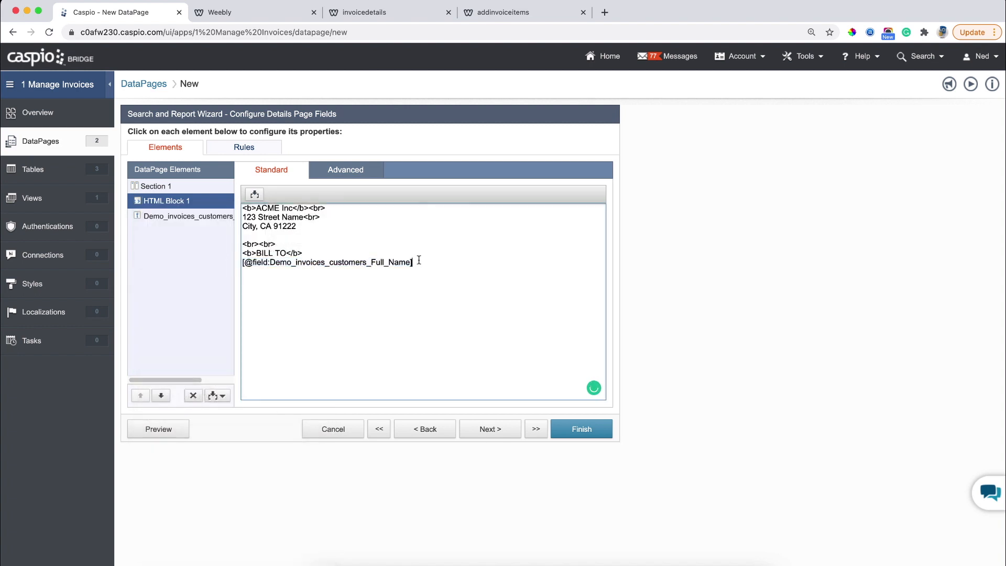
{"action": "type", "text": "<br>"}
{"action": "key", "text": "Return"}
Insert the Company_Name field tag on the next line.
{"action": "left_click", "coordinate": [254, 194]}
{"action": "left_click", "coordinate": [188, 212]}
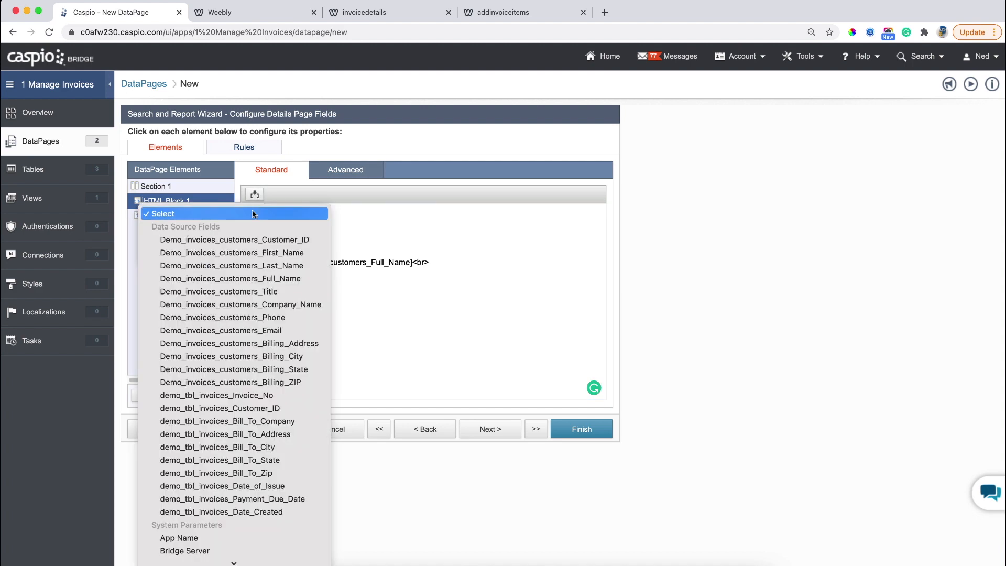
{"action": "left_click", "coordinate": [238, 305]}
{"action": "left_click", "coordinate": [198, 247]}
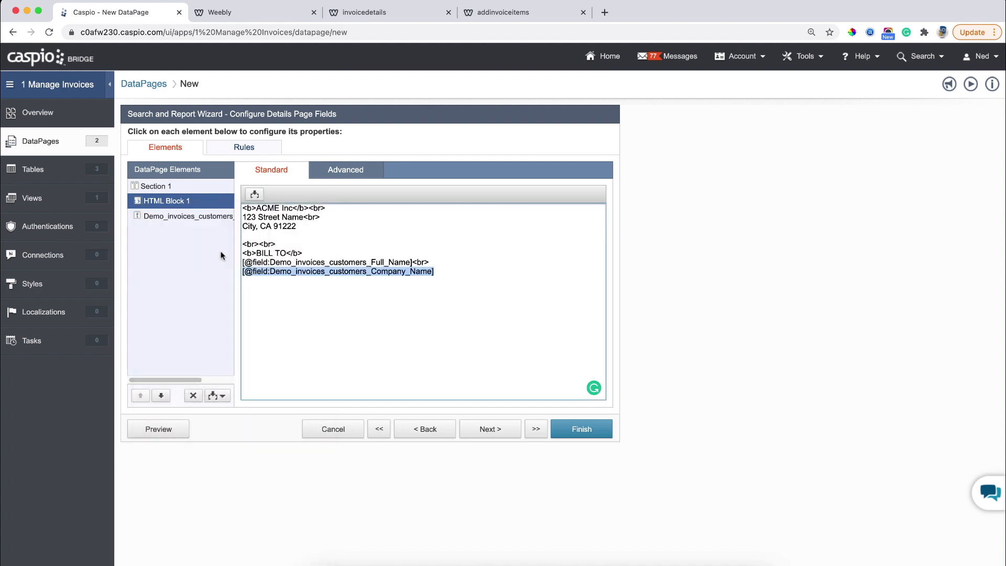
{"action": "left_click", "coordinate": [441, 272]}
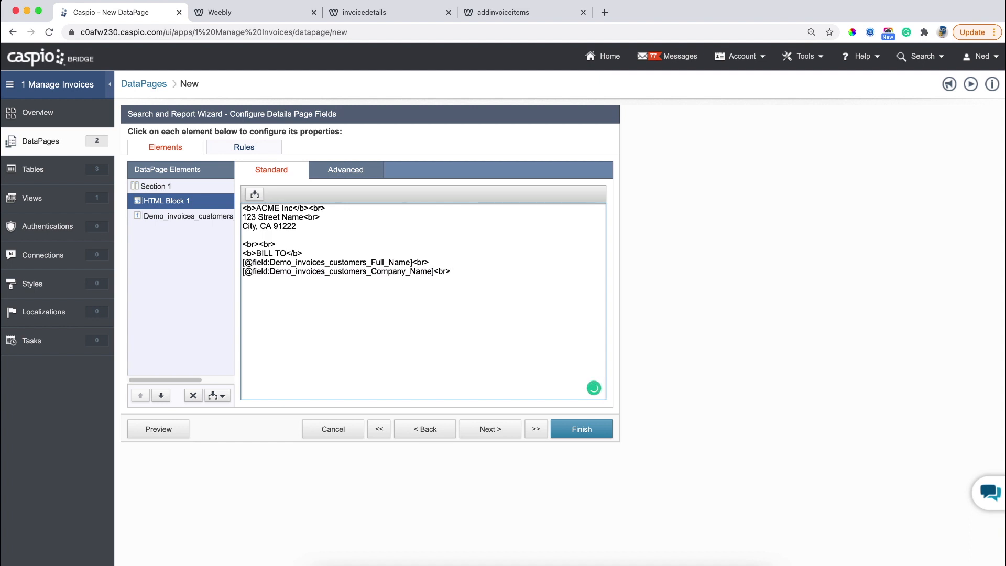
Insert the Billing_Address field tag followed by <br><br> spacing.
{"action": "left_click", "coordinate": [254, 194]}
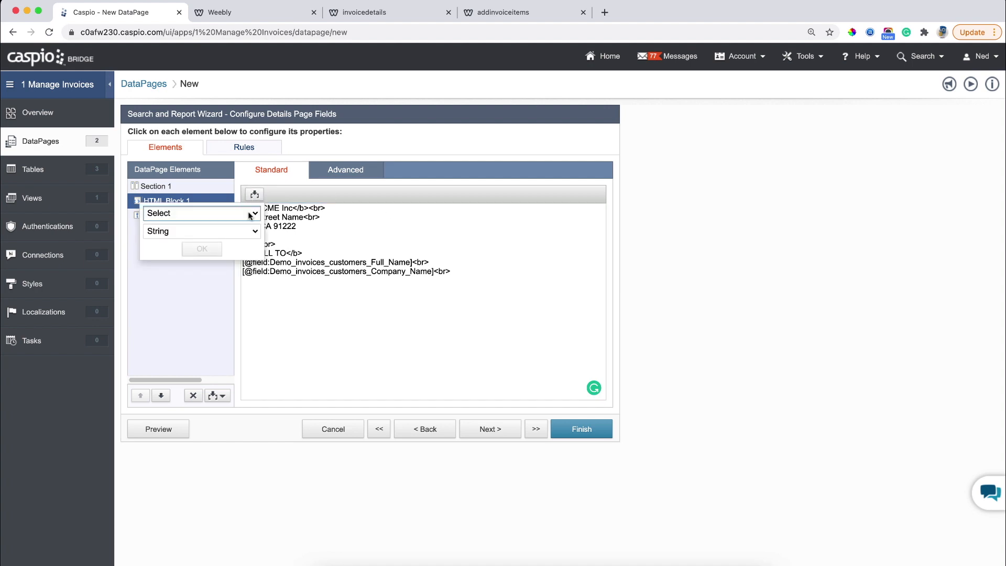
{"action": "left_click", "coordinate": [226, 214]}
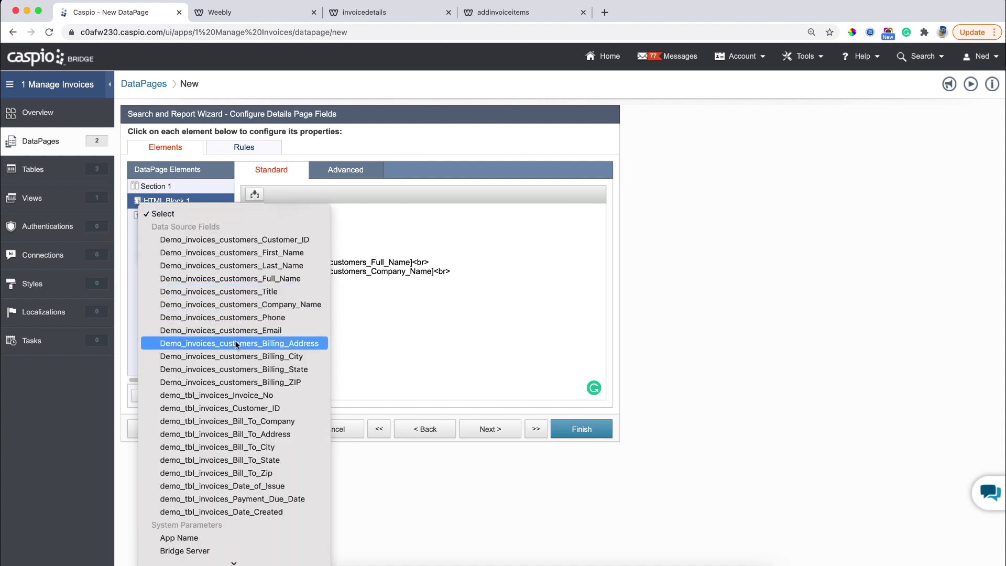
{"action": "left_click", "coordinate": [237, 344]}
{"action": "left_click", "coordinate": [205, 248]}
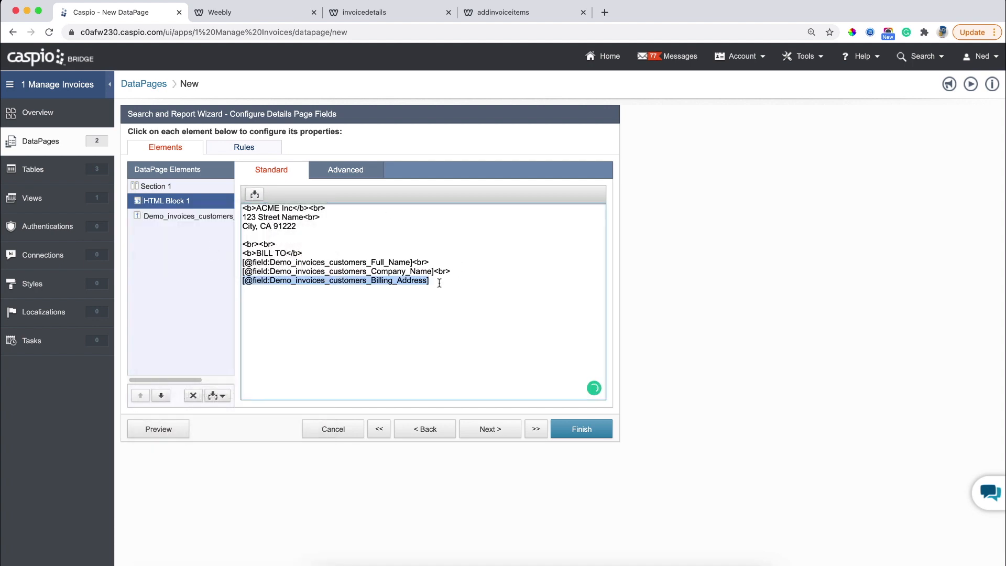
{"action": "left_click", "coordinate": [439, 282]}
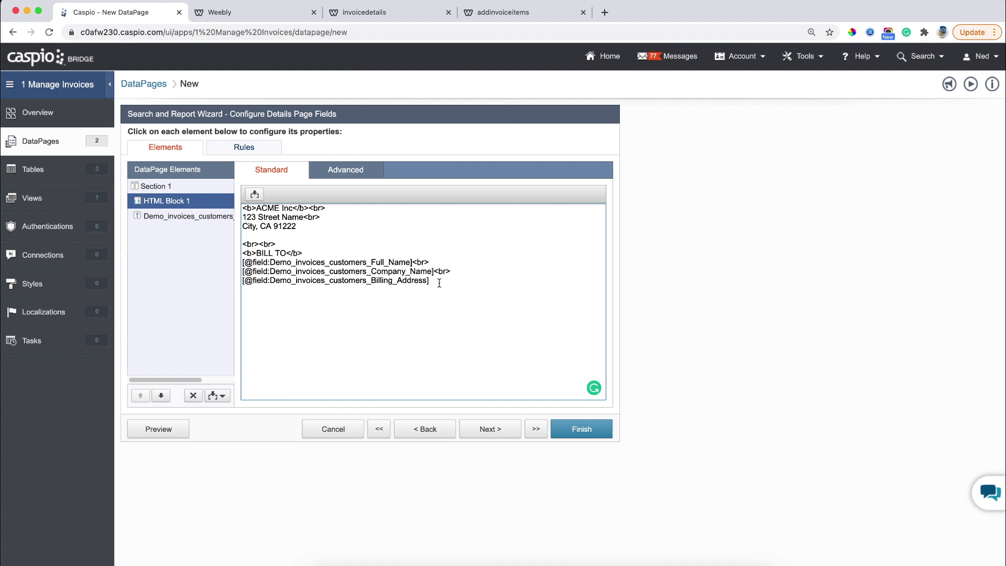
{"action": "key", "text": "Return"}
{"action": "type", "text": "<br><br>"}
{"action": "left_click", "coordinate": [222, 399]}
Add HTML Block 2 and move it to the bottom of the page.
{"action": "left_click", "coordinate": [208, 424]}
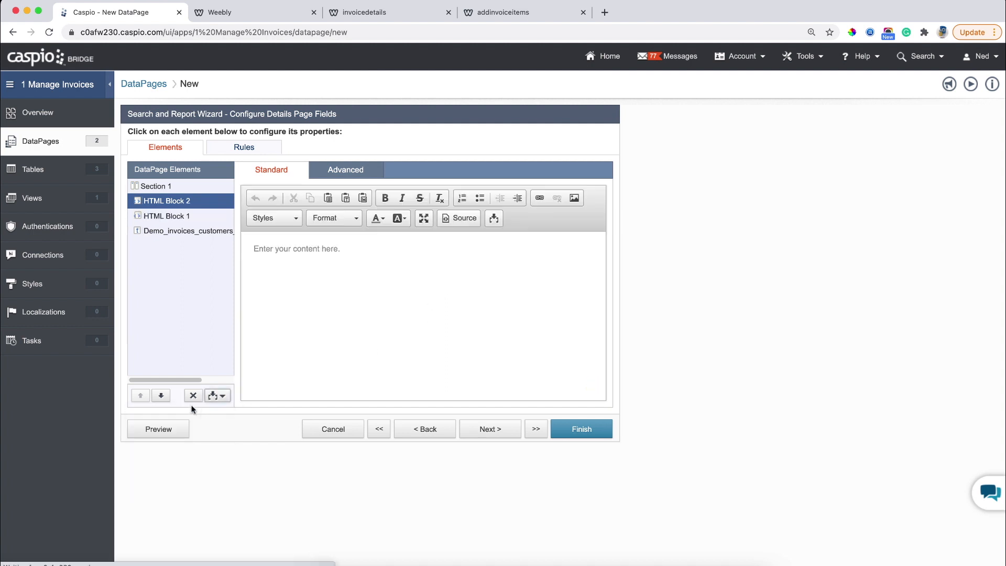
{"action": "left_click", "coordinate": [162, 396]}
{"action": "left_click", "coordinate": [162, 396]}
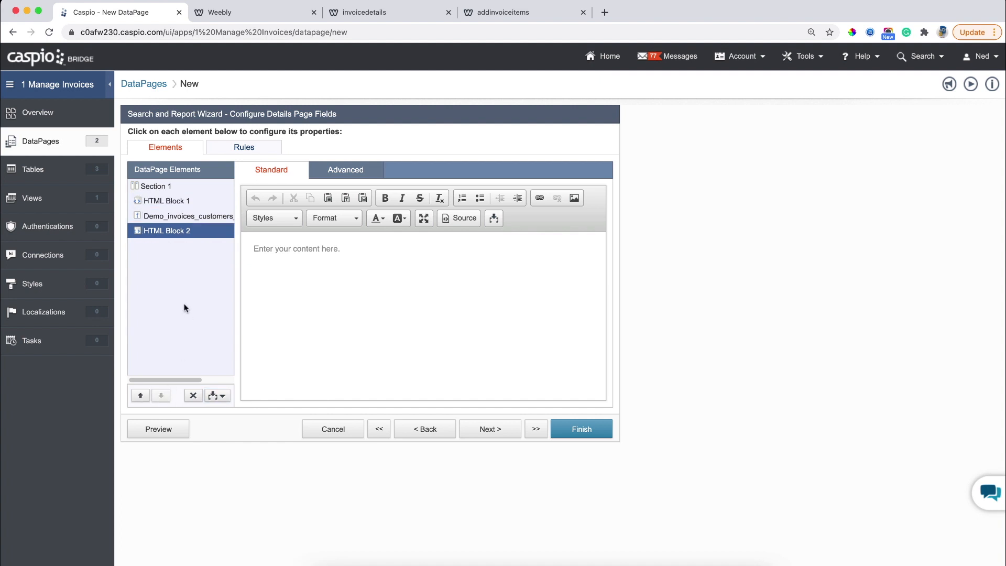
End HTML Block 1 with <div style="display:none;"><div on a new line.
{"action": "left_click", "coordinate": [181, 219]}
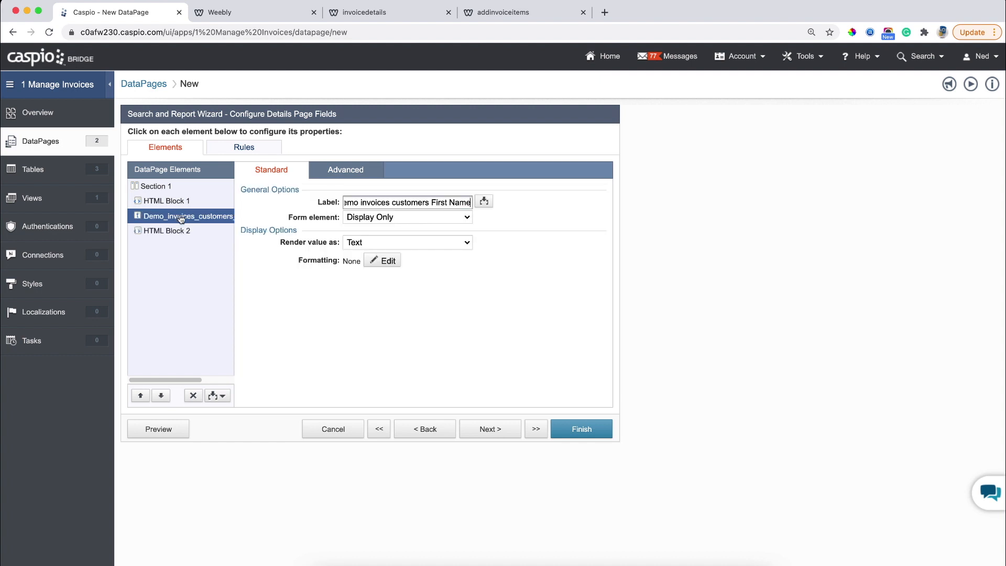
{"action": "left_click", "coordinate": [181, 203]}
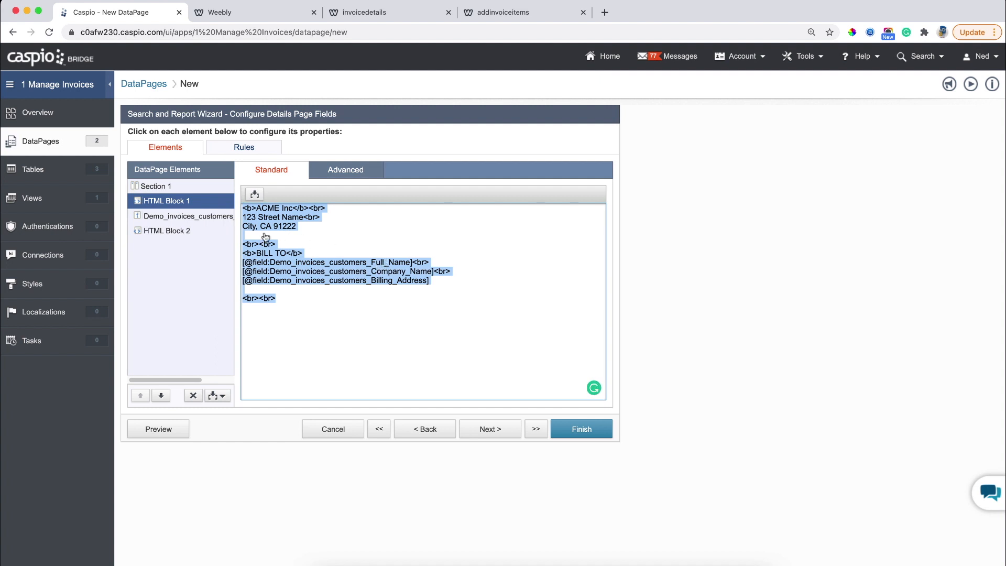
{"action": "left_click", "coordinate": [301, 300]}
{"action": "key", "text": "Return"}
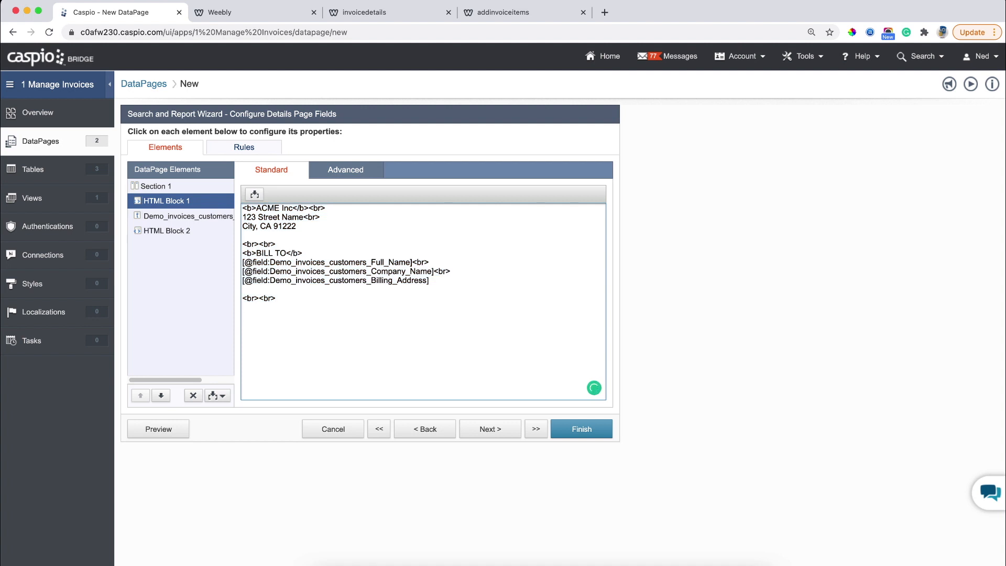
{"action": "type", "text": "<div style=\"display:none;\"><div>"}
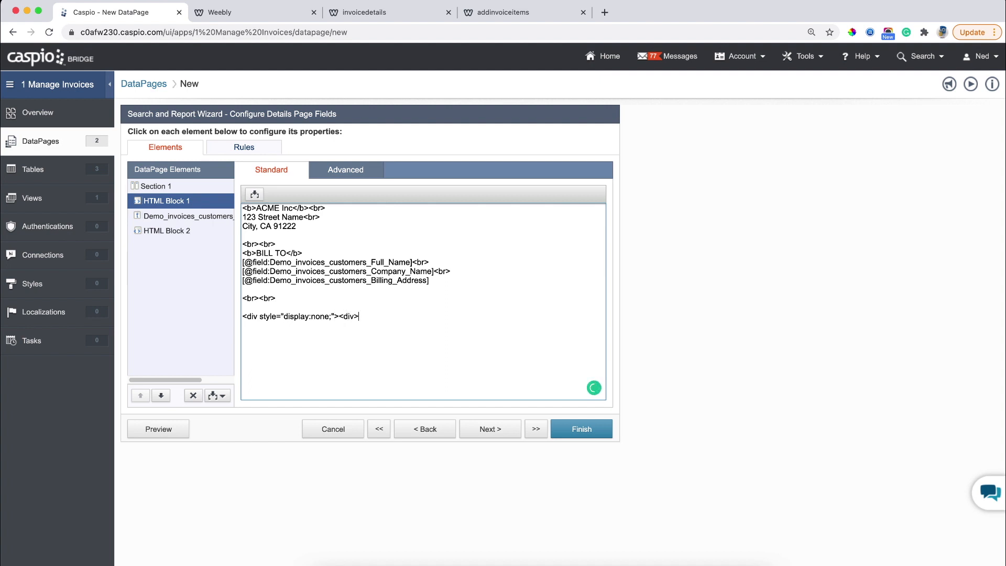
Disable HTML Block 2's rich editor and type </div></div> in it.
{"action": "left_click", "coordinate": [180, 232]}
{"action": "left_click", "coordinate": [340, 171]}
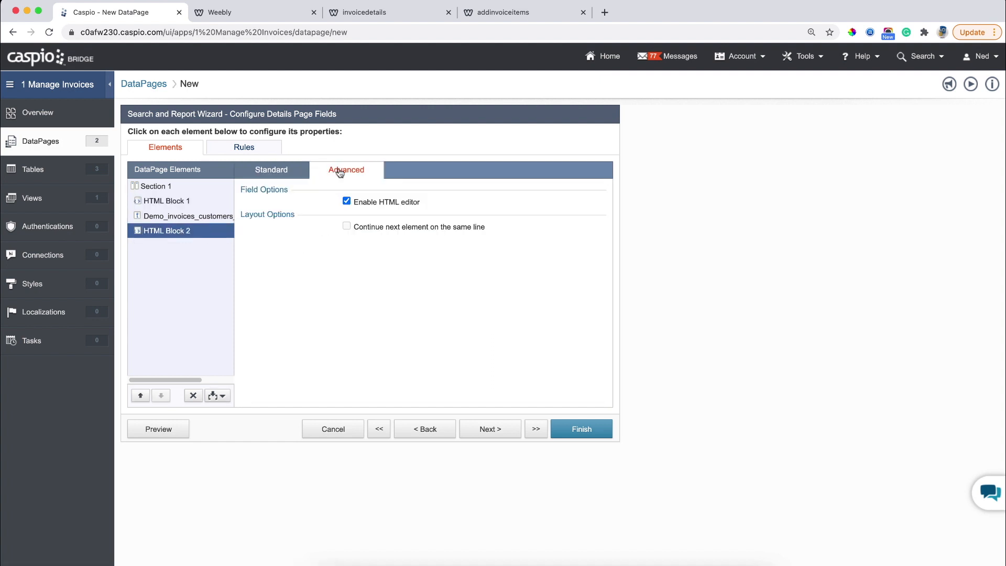
{"action": "left_click", "coordinate": [363, 202]}
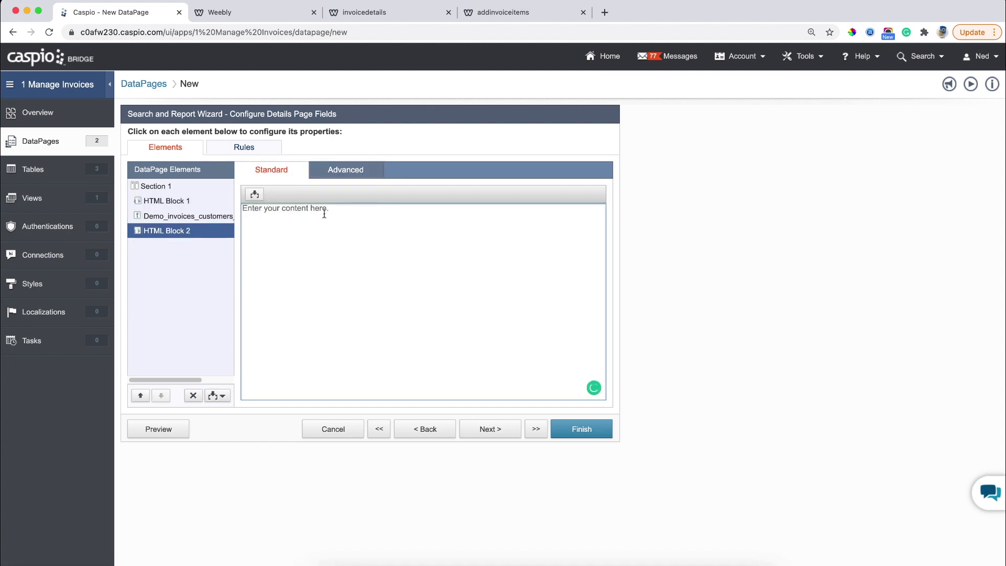
{"action": "left_click", "coordinate": [324, 214]}
{"action": "type", "text": "</div></div>"}
Compare both HTML blocks' code, then finish the View Invoice Details DataPage.
{"action": "left_click", "coordinate": [161, 203]}
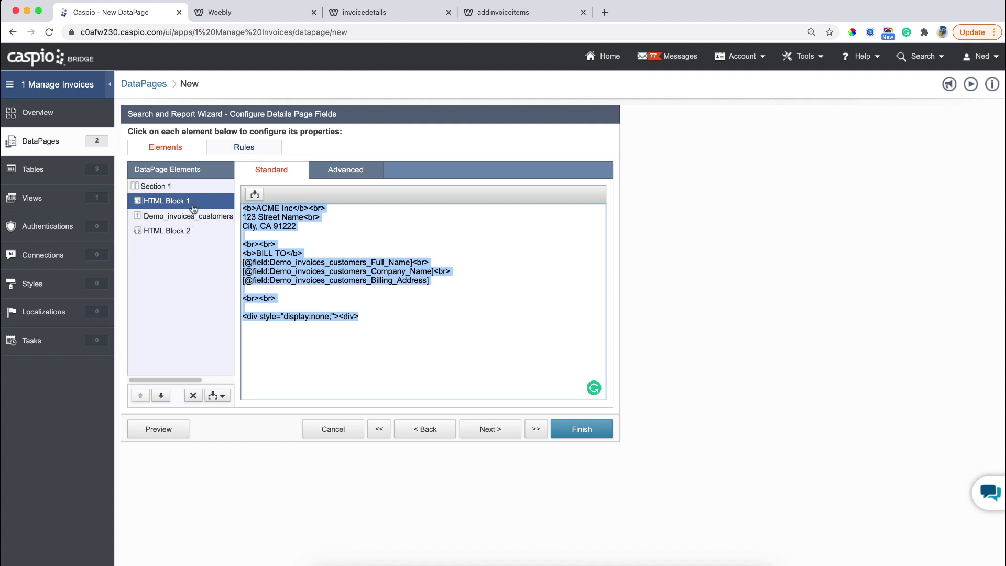
{"action": "left_click", "coordinate": [177, 233]}
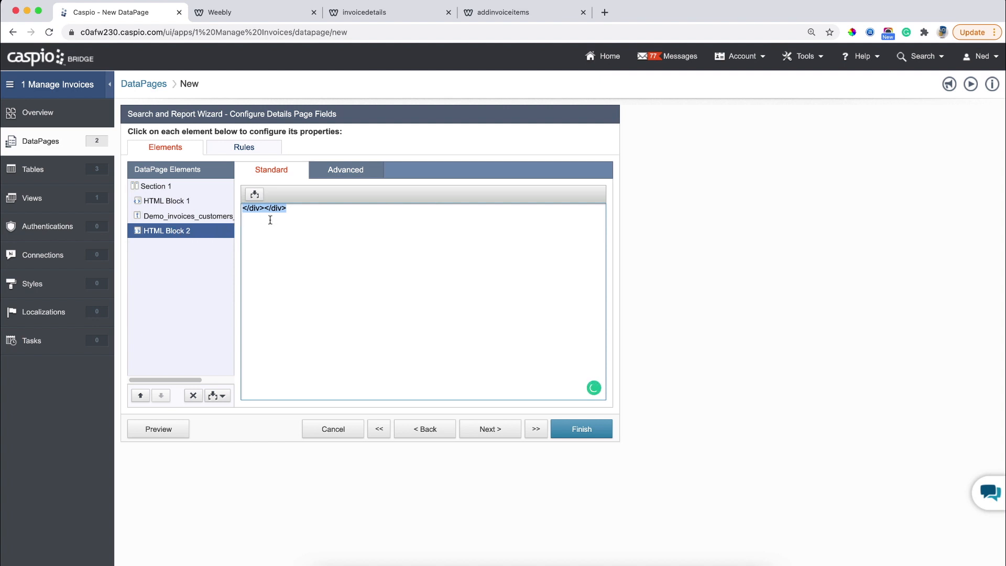
{"action": "left_click", "coordinate": [156, 204]}
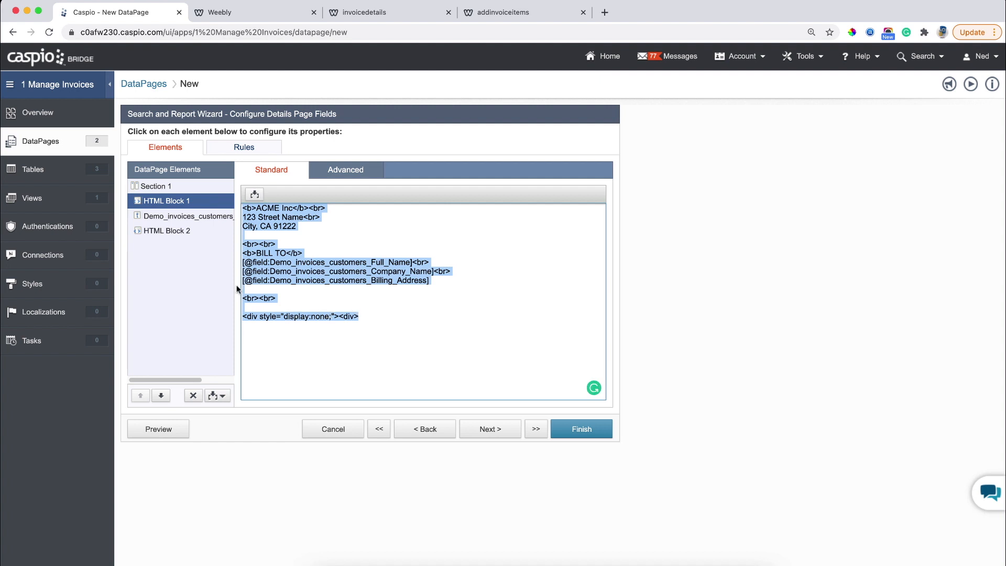
{"action": "left_click", "coordinate": [162, 232]}
{"action": "left_click", "coordinate": [310, 208]}
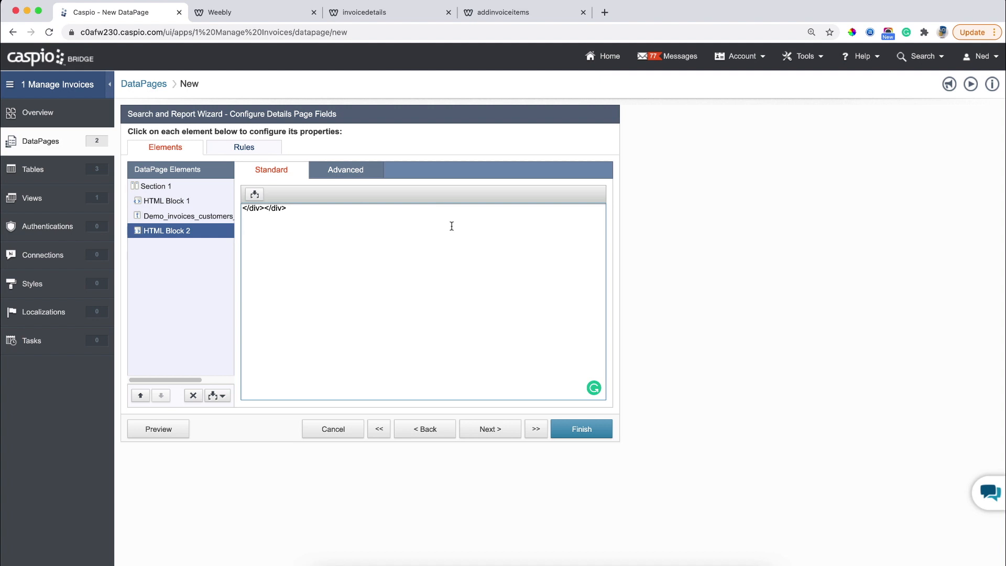
{"action": "left_click", "coordinate": [564, 426]}
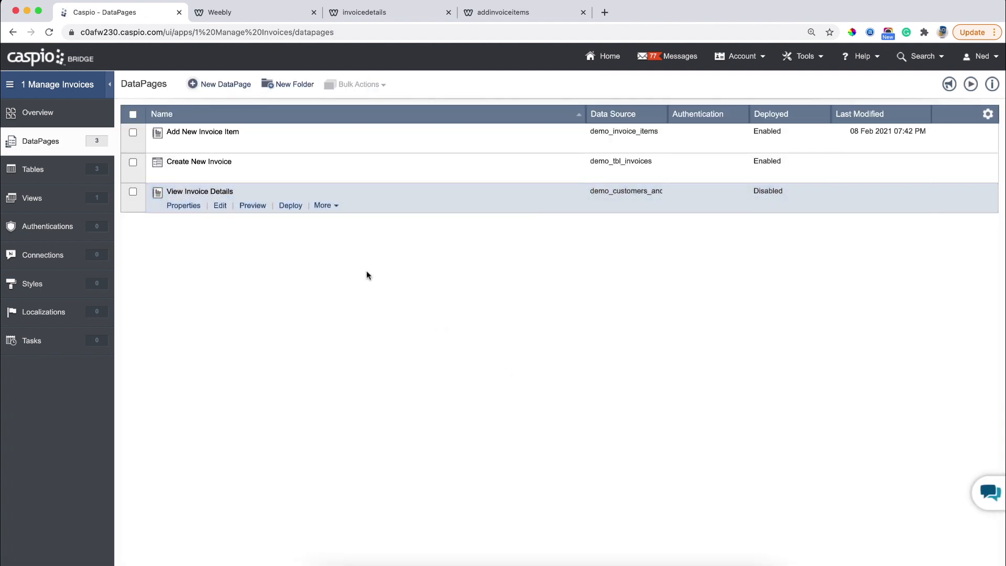
Enable deployment of View Invoice Details and copy its embed code.
{"action": "left_click", "coordinate": [290, 206]}
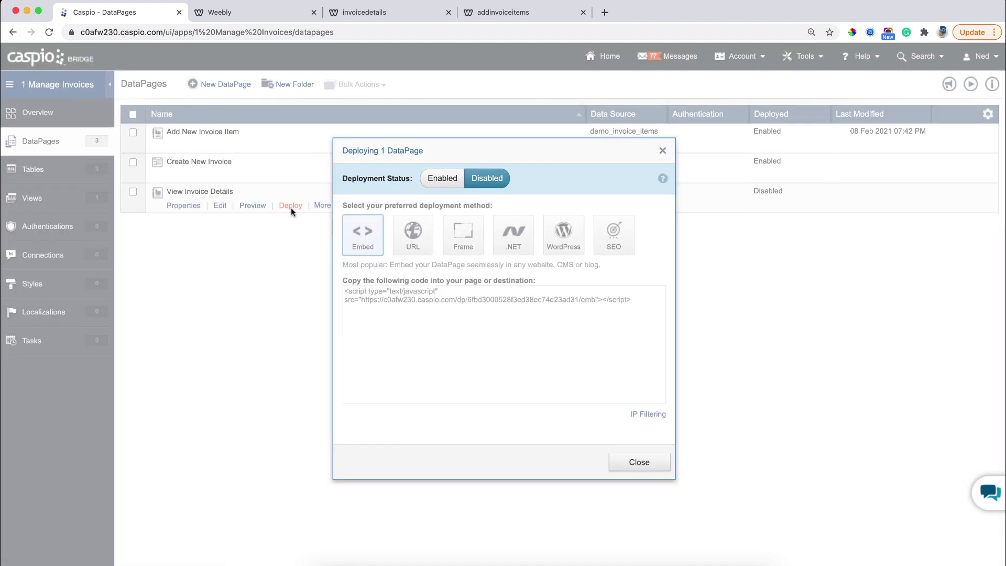
{"action": "left_click", "coordinate": [439, 179]}
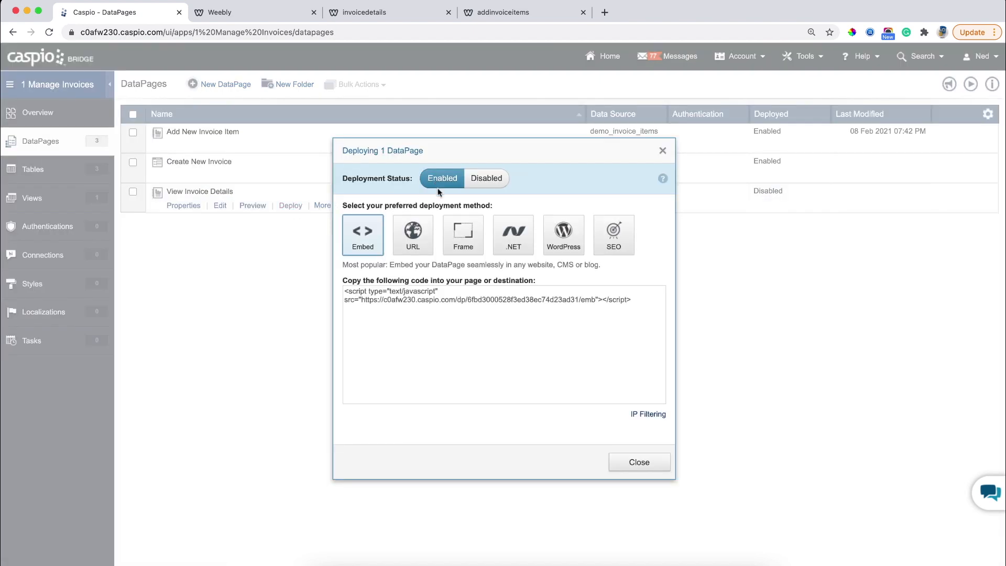
{"action": "right_click", "coordinate": [408, 299]}
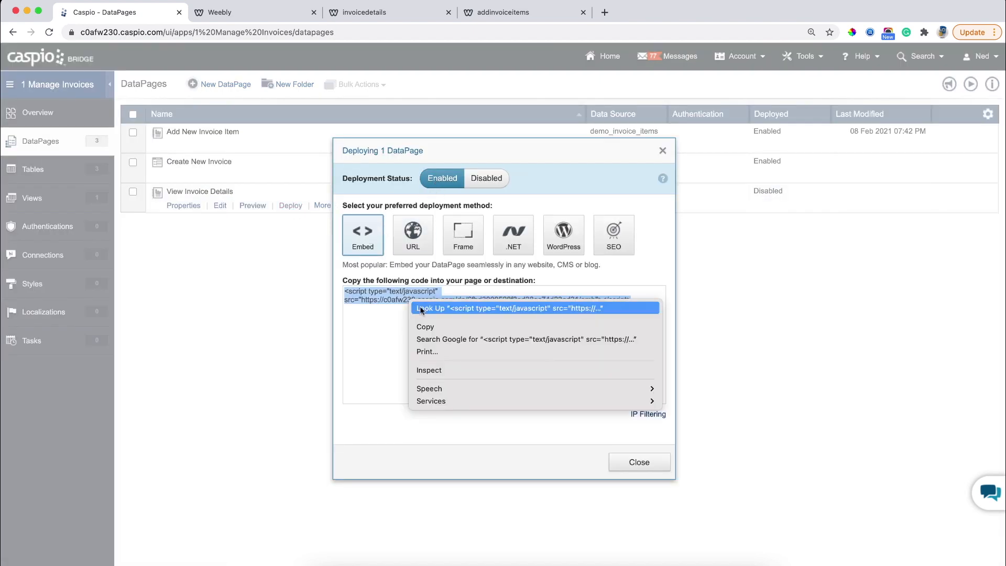
{"action": "left_click", "coordinate": [426, 327]}
{"action": "left_click", "coordinate": [625, 463]}
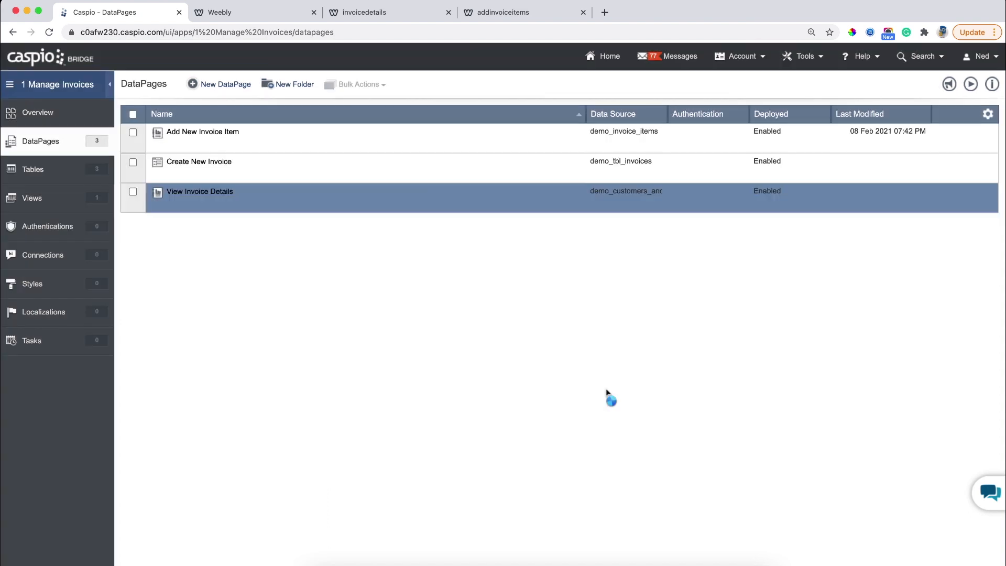
Check the live site, then open the invoicedetails page in the Weebly editor's Build mode.
{"action": "left_click", "coordinate": [385, 16]}
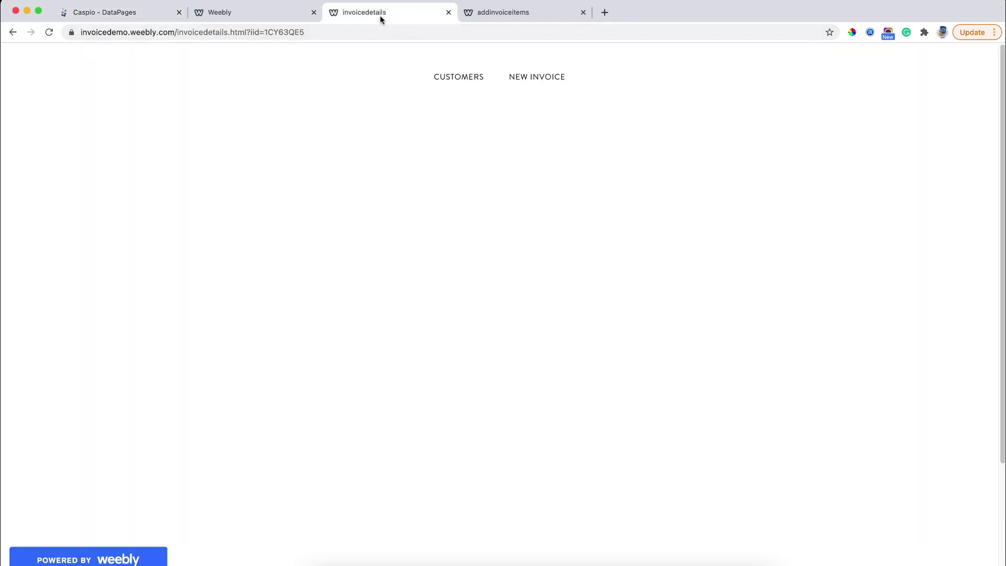
{"action": "left_click", "coordinate": [262, 12]}
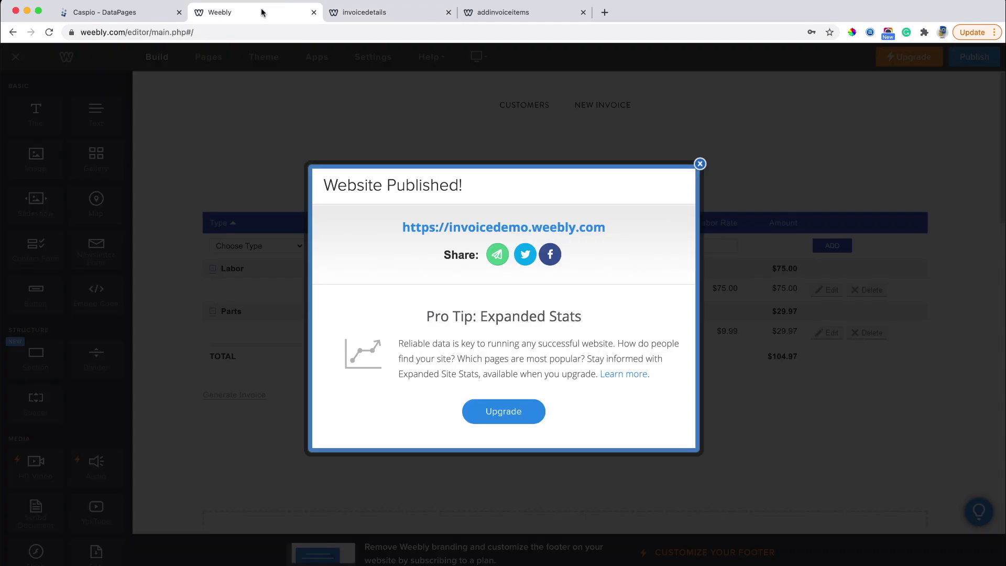
{"action": "left_click", "coordinate": [699, 164]}
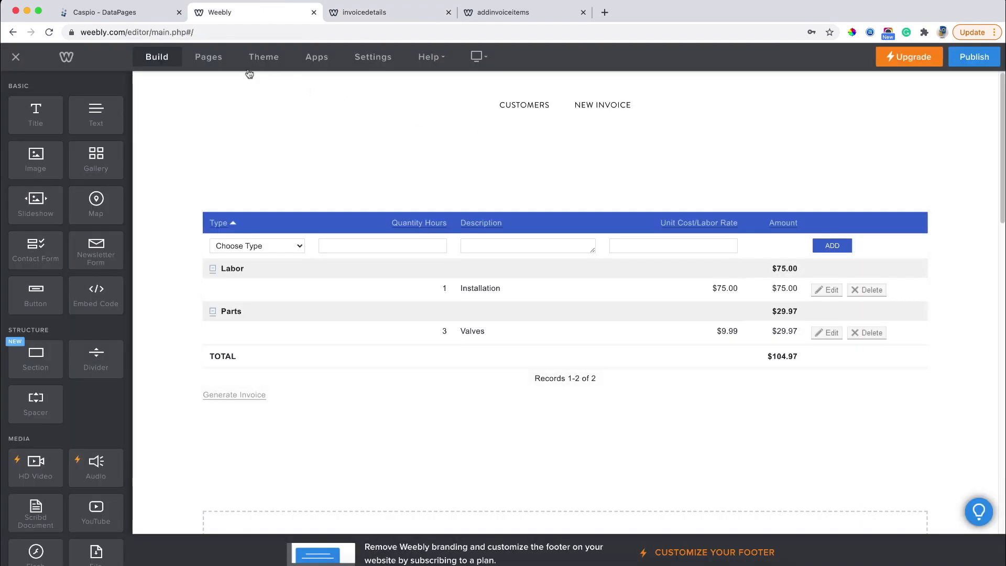
{"action": "left_click", "coordinate": [210, 59]}
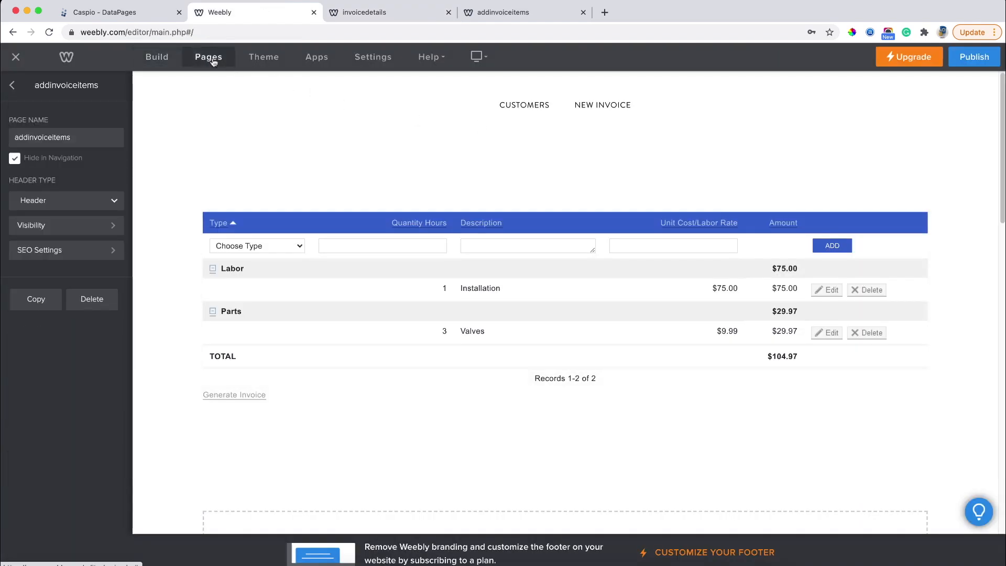
{"action": "left_click", "coordinate": [12, 86]}
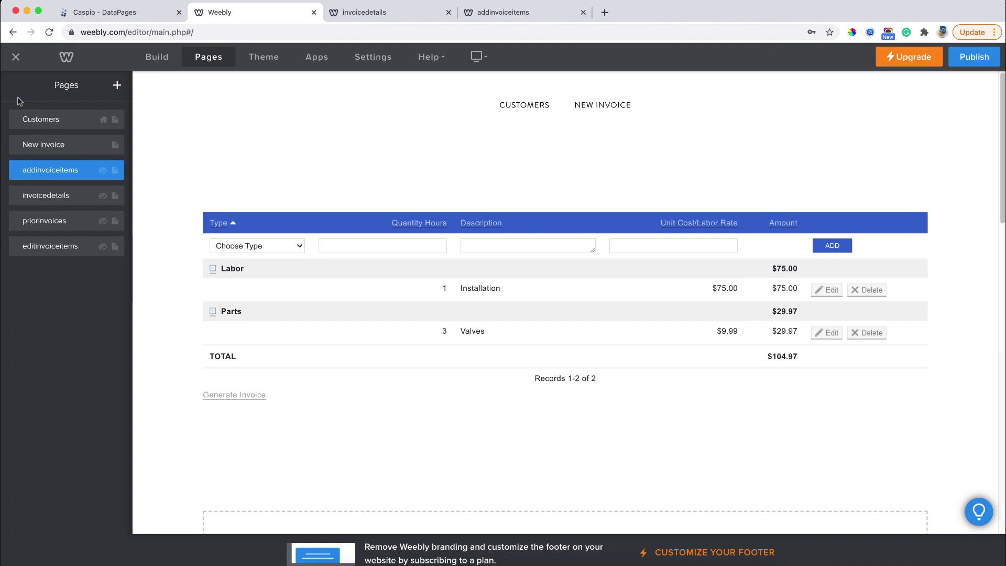
{"action": "left_click", "coordinate": [50, 194]}
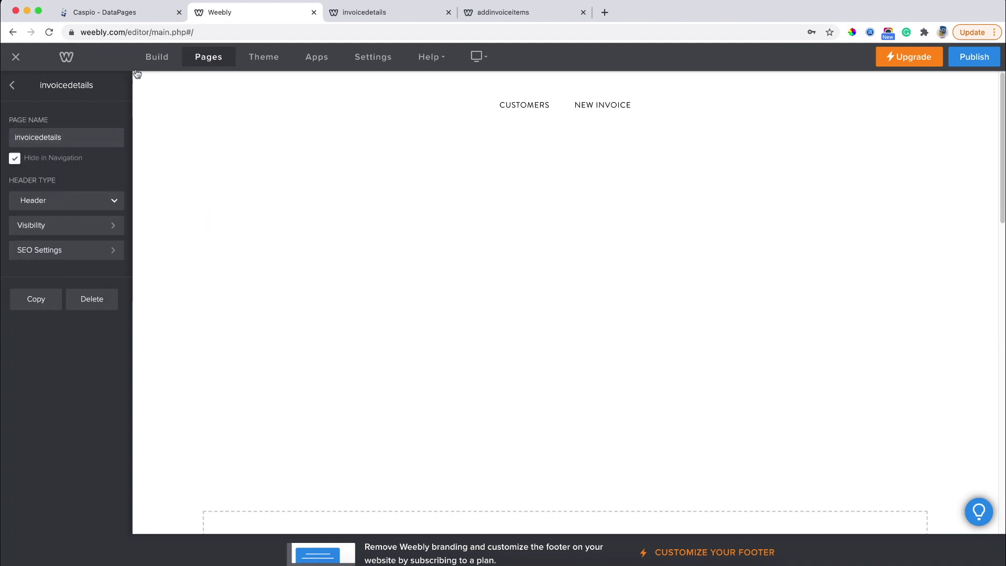
{"action": "left_click", "coordinate": [156, 58]}
Add an Embed Code element with the pasted Caspio script, publish, and open the live site.
{"action": "left_click_drag", "start_coordinate": [96, 295], "coordinate": [511, 303]}
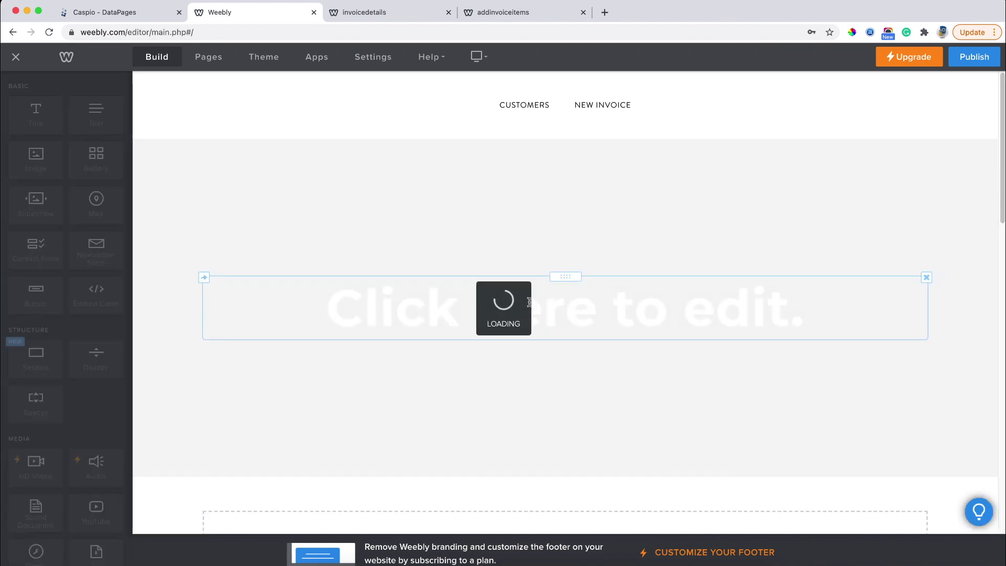
{"action": "left_click", "coordinate": [530, 272]}
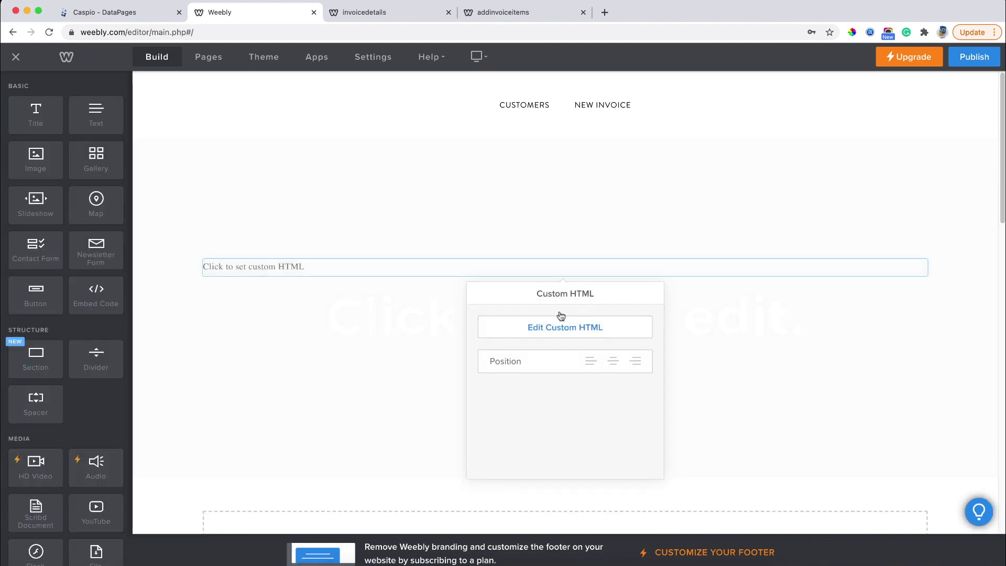
{"action": "left_click", "coordinate": [559, 329]}
{"action": "key", "text": "super+v"}
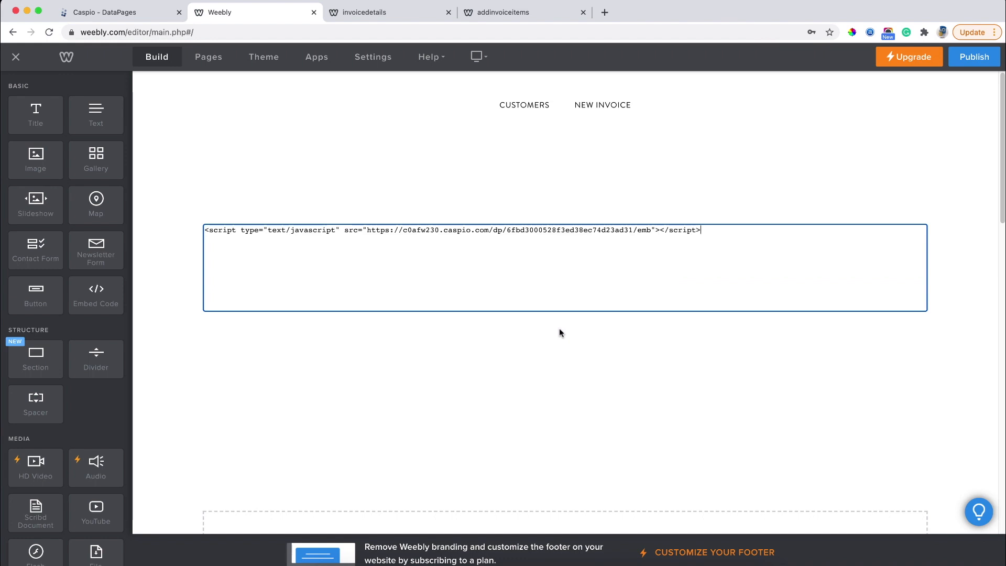
{"action": "left_click", "coordinate": [961, 59]}
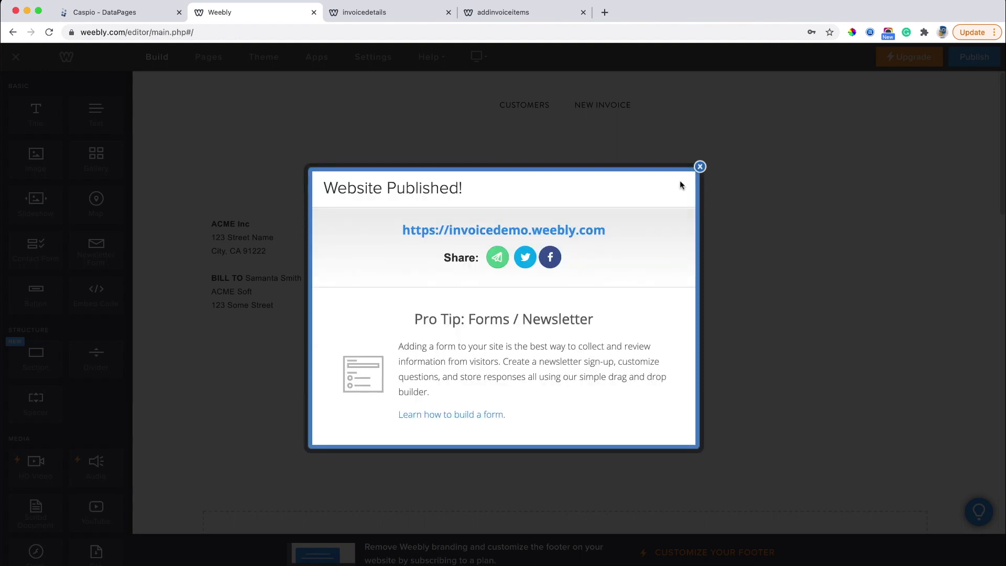
{"action": "left_click", "coordinate": [559, 230]}
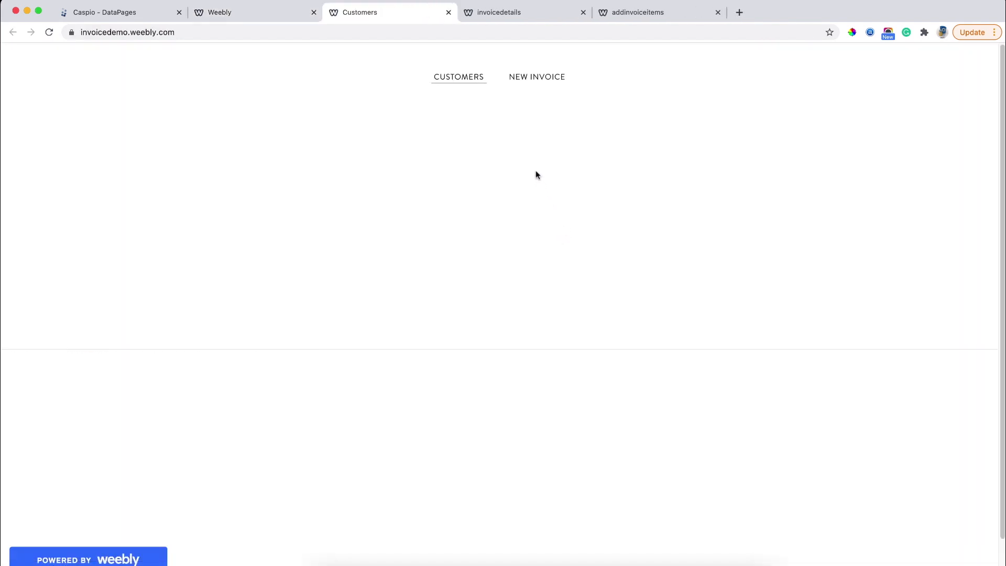
Submit a new invoice for a customer, issued 02/08/2021 and due 02/10/2021.
{"action": "left_click", "coordinate": [537, 79]}
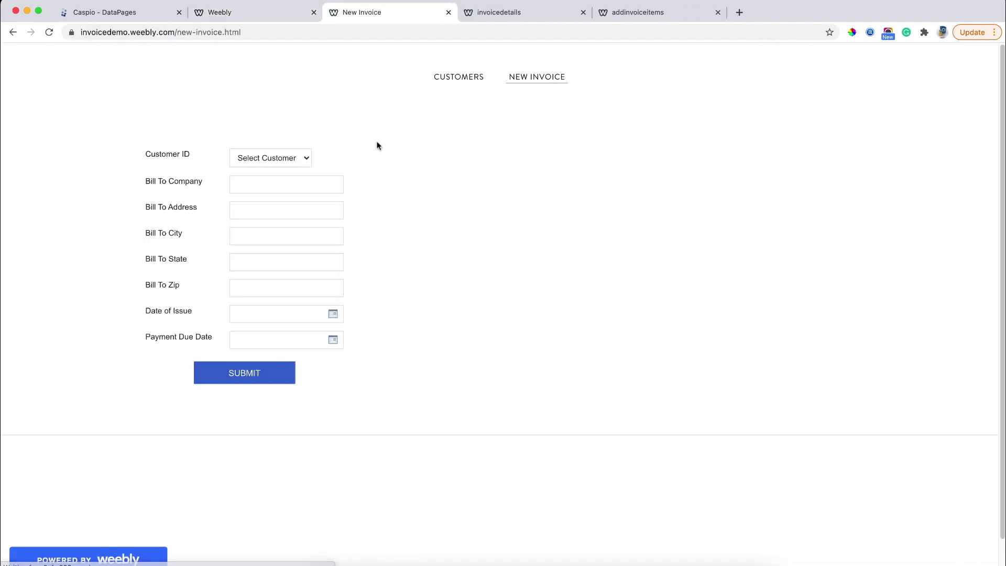
{"action": "left_click", "coordinate": [270, 157]}
{"action": "left_click", "coordinate": [277, 171]}
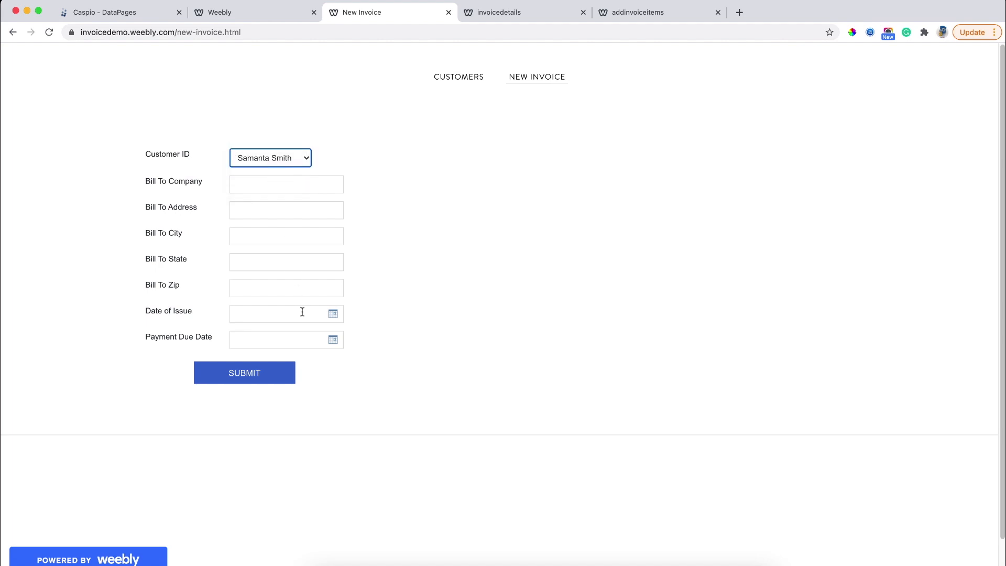
{"action": "left_click", "coordinate": [332, 318]}
{"action": "left_click", "coordinate": [242, 402]}
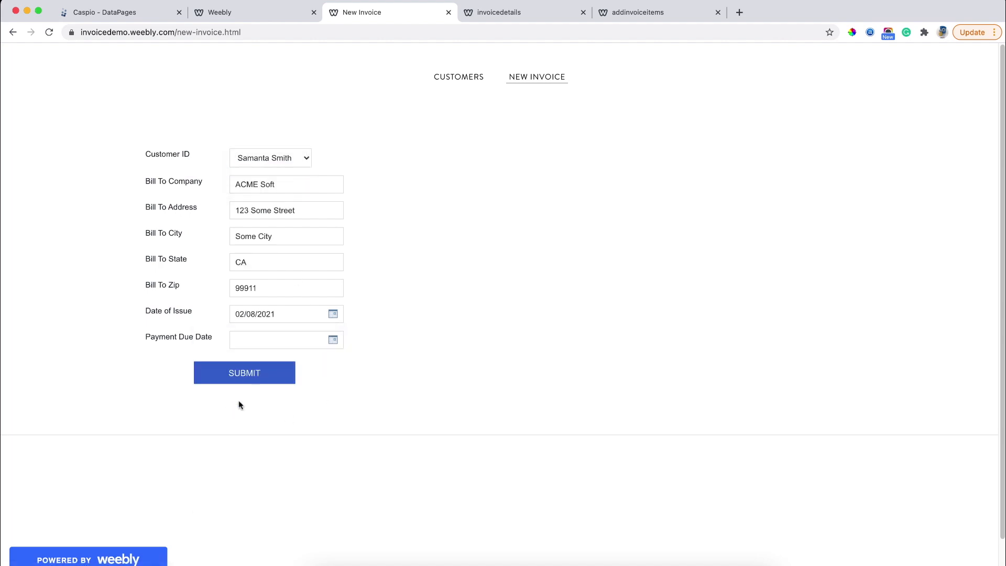
{"action": "left_click", "coordinate": [322, 347]}
{"action": "left_click", "coordinate": [269, 426]}
{"action": "left_click", "coordinate": [248, 376]}
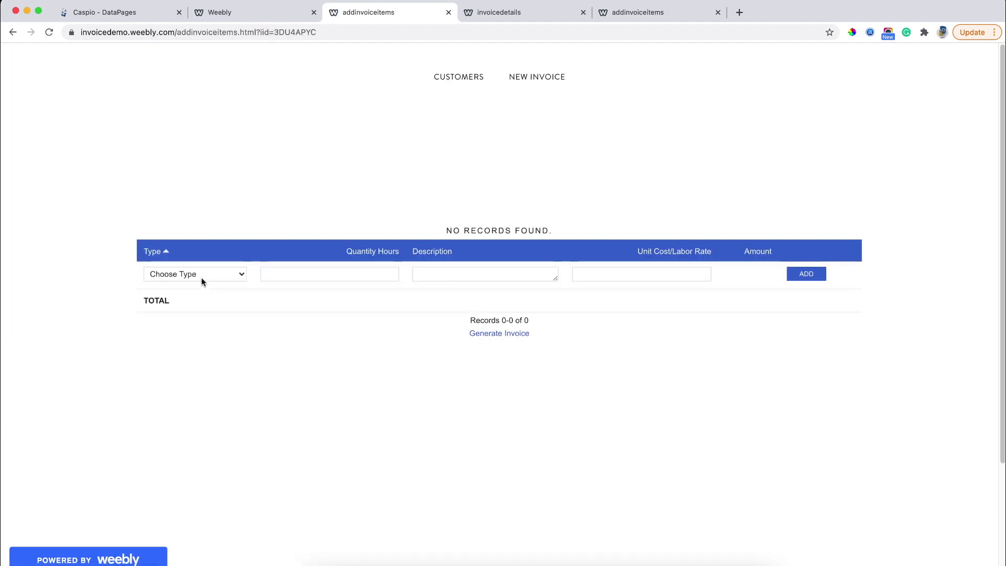
Add a Parts line of 3 'pipe' at 75, then generate the invoice details page.
{"action": "left_click", "coordinate": [201, 277]}
{"action": "left_click", "coordinate": [187, 300]}
{"action": "left_click", "coordinate": [270, 272]}
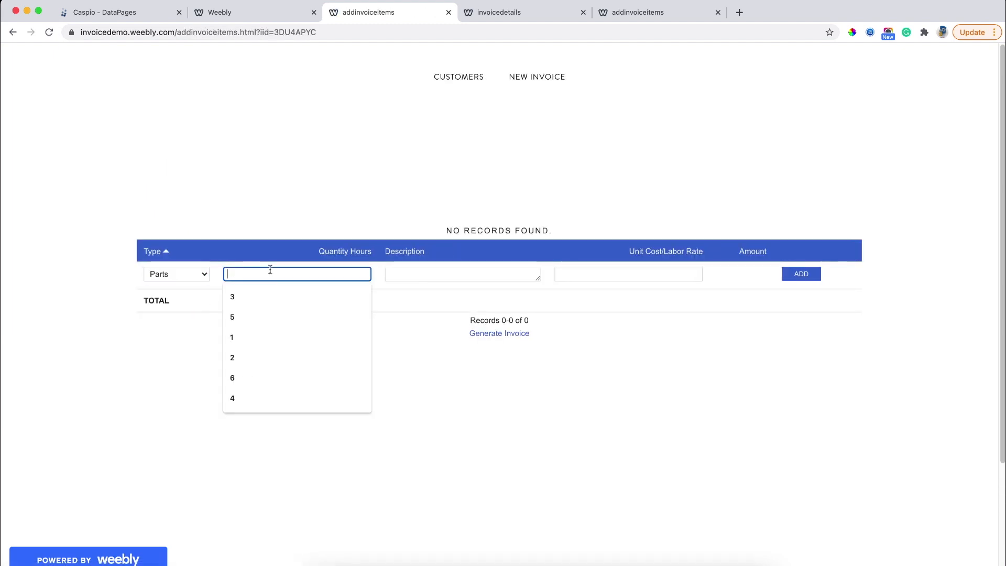
{"action": "left_click", "coordinate": [259, 293]}
{"action": "left_click", "coordinate": [414, 272]}
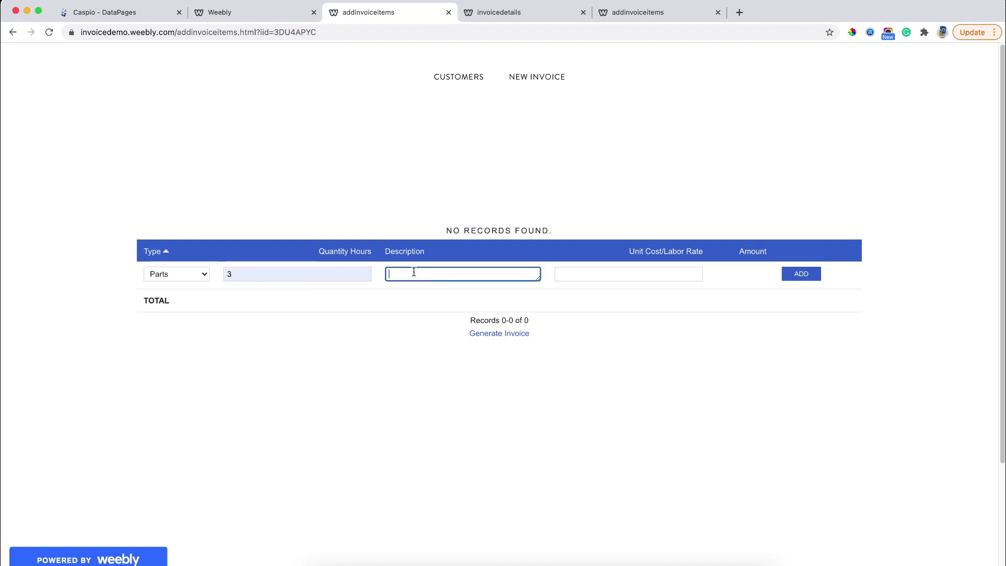
{"action": "type", "text": "pipe"}
{"action": "left_click", "coordinate": [602, 273]}
{"action": "left_click", "coordinate": [601, 294]}
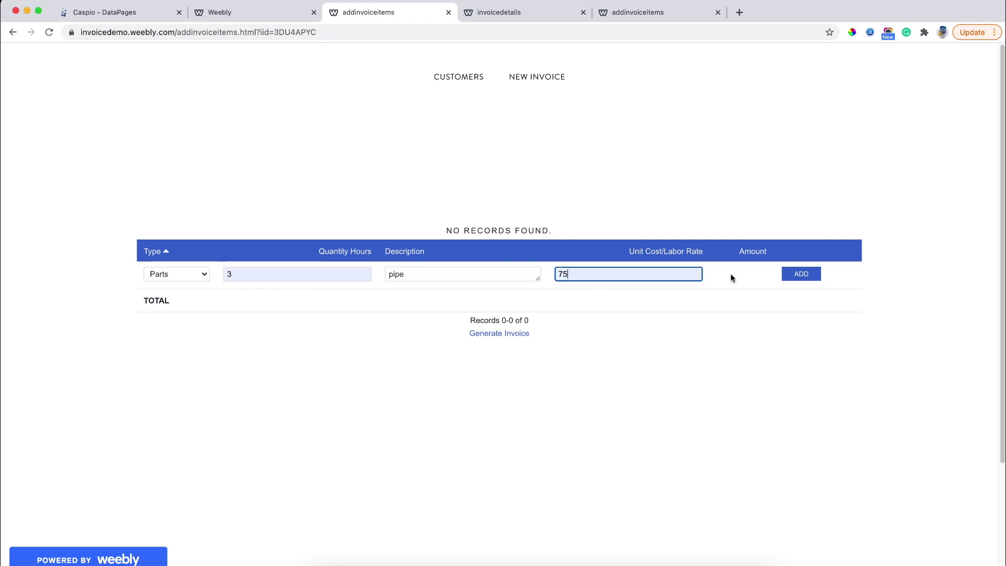
{"action": "left_click", "coordinate": [801, 274]}
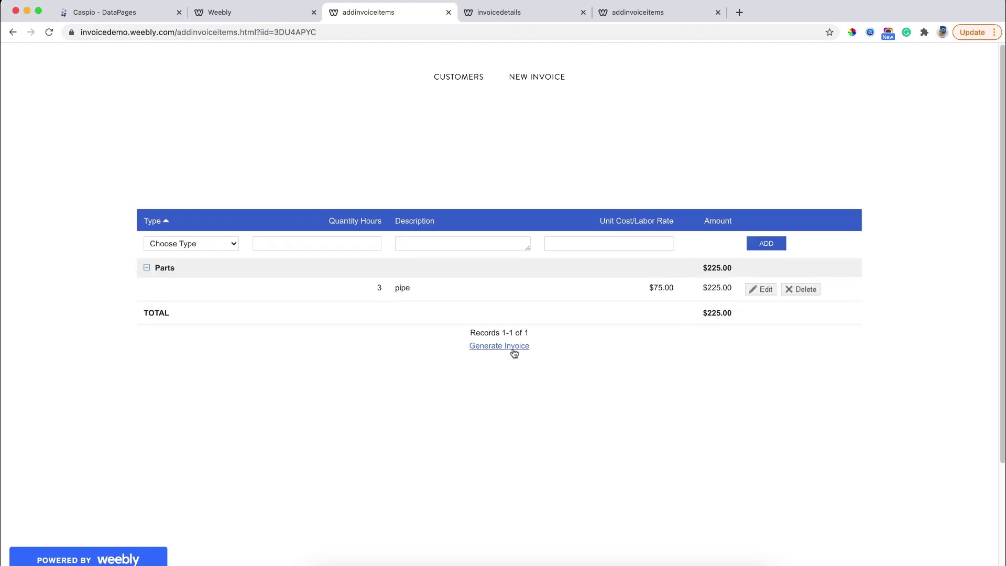
{"action": "left_click", "coordinate": [513, 350]}
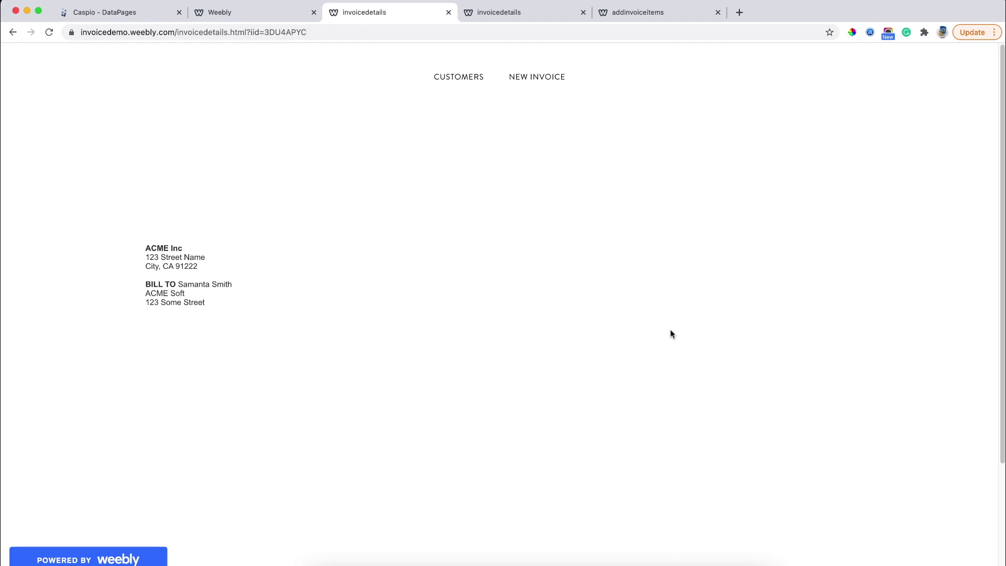
{"action": "left_click", "coordinate": [121, 12]}
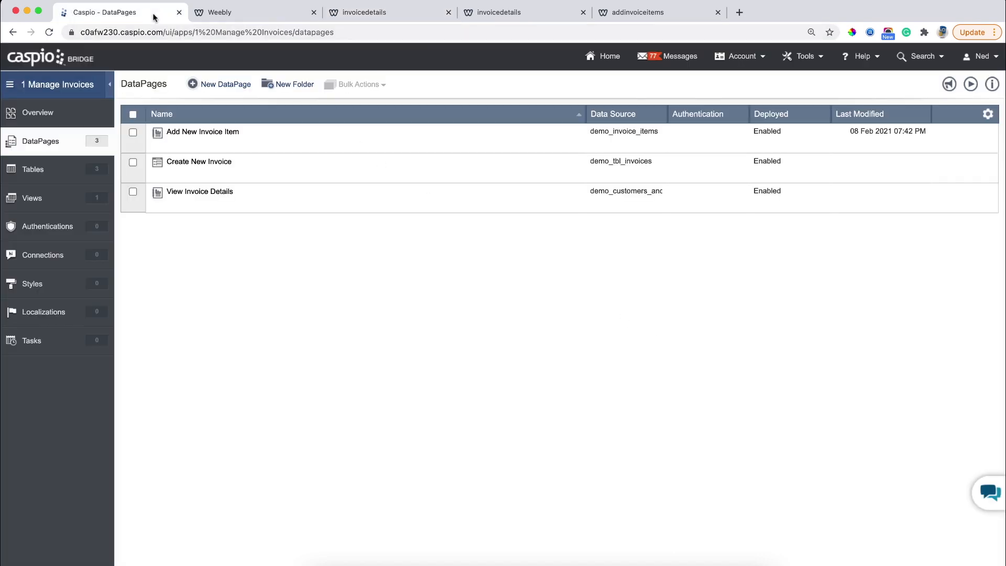
Create a report DataPage named 'View Invoice Items' with Blue style and English localization.
{"action": "left_click", "coordinate": [232, 87]}
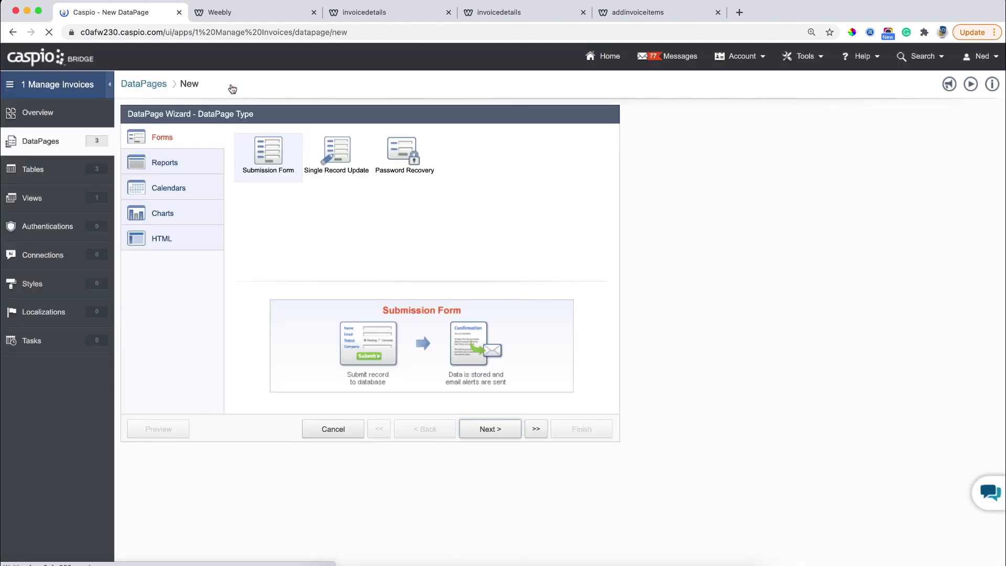
{"action": "left_click", "coordinate": [183, 164]}
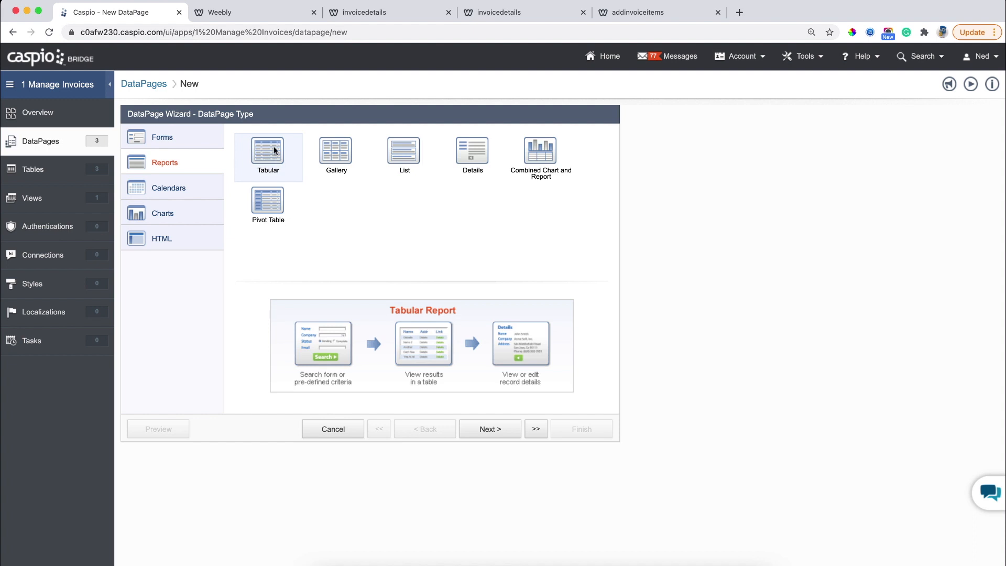
{"action": "left_click", "coordinate": [475, 430]}
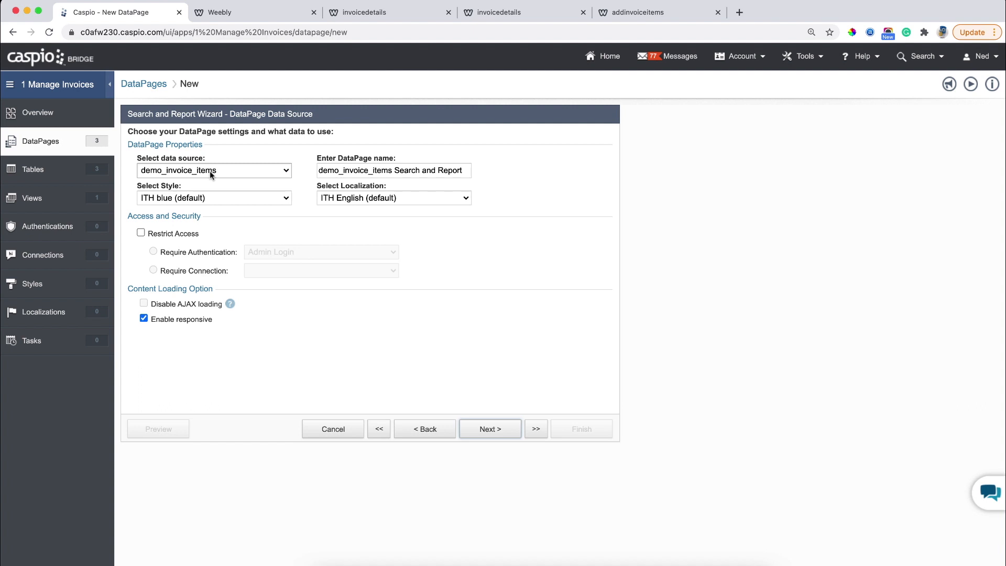
{"action": "triple_click", "coordinate": [373, 169]}
{"action": "type", "text": "View "}
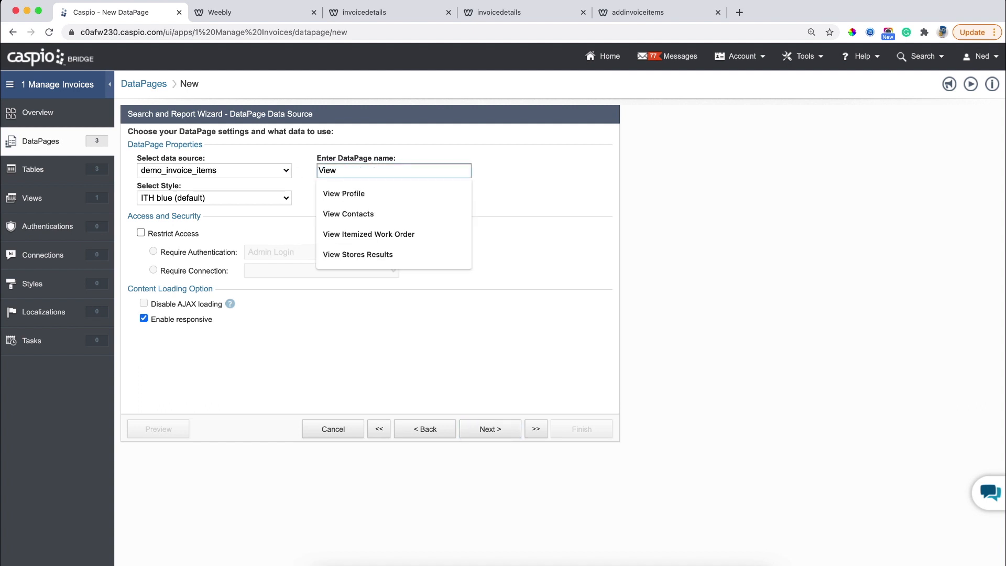
{"action": "type", "text": "Invoice Items"}
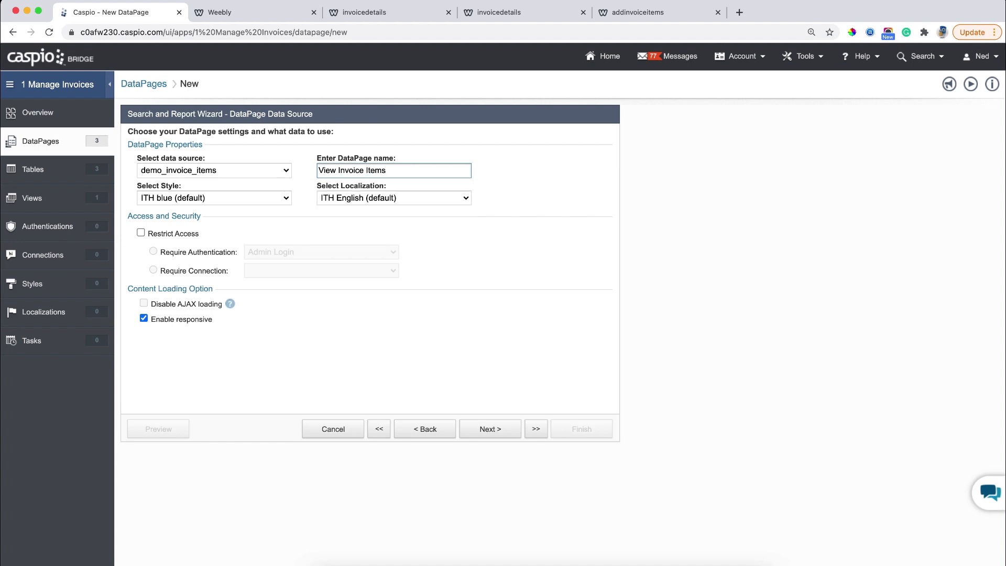
{"action": "left_click", "coordinate": [256, 197]}
{"action": "scroll", "coordinate": [256, 197], "scroll_direction": "up", "scroll_amount": 10}
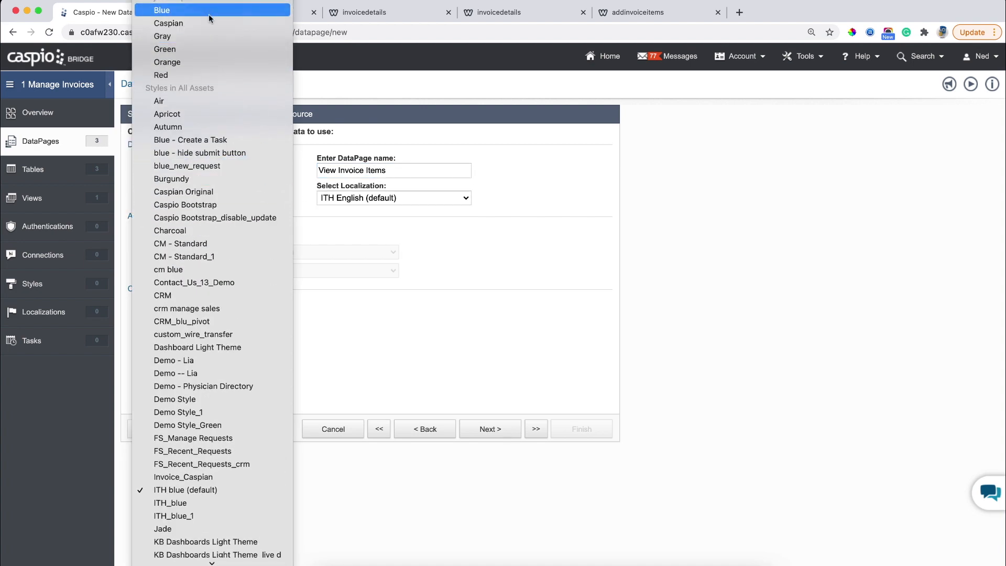
{"action": "left_click", "coordinate": [208, 11]}
{"action": "left_click", "coordinate": [363, 197]}
{"action": "scroll", "coordinate": [361, 39], "scroll_direction": "up", "scroll_amount": 5}
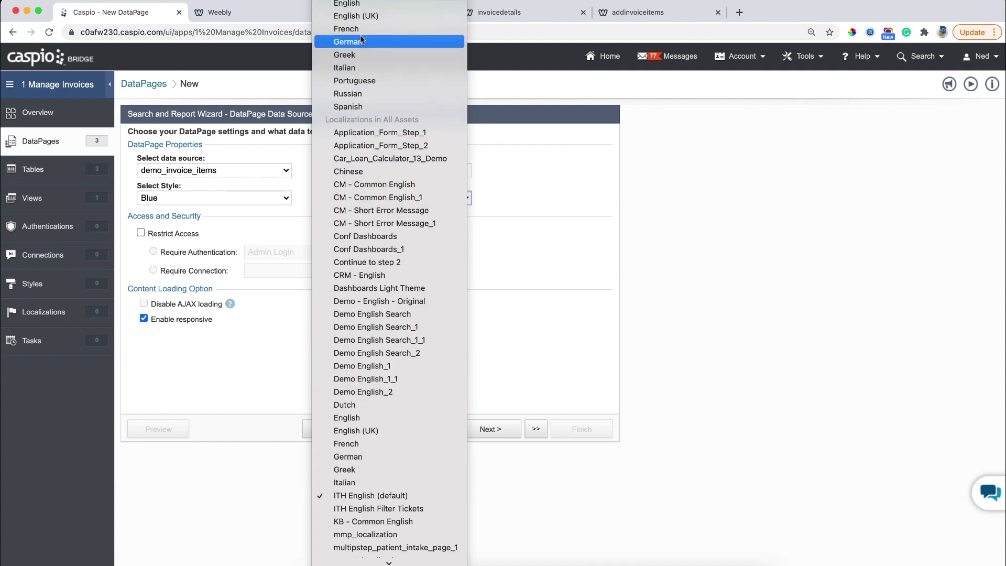
{"action": "scroll", "coordinate": [361, 39], "scroll_direction": "up", "scroll_amount": 2}
{"action": "left_click", "coordinate": [361, 19]}
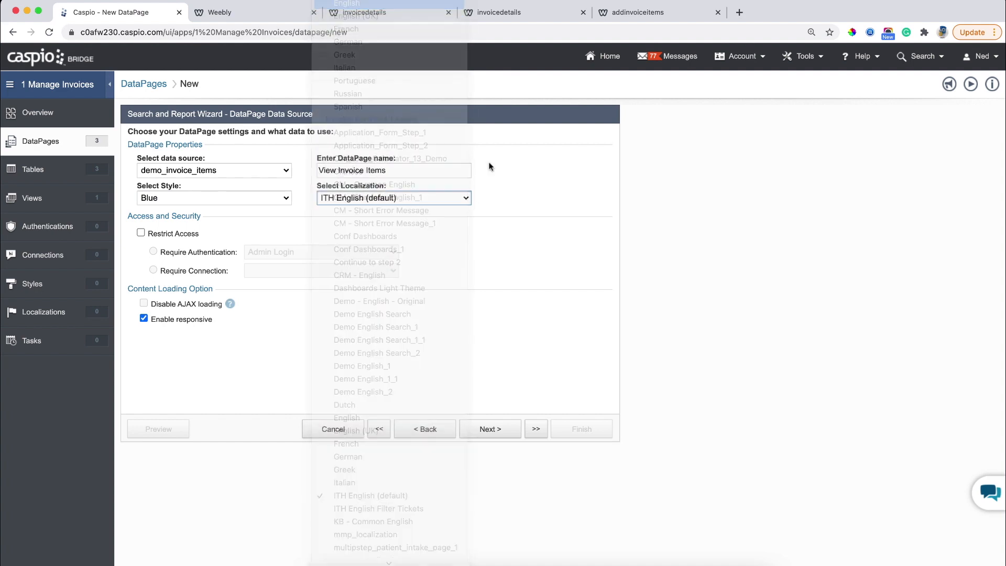
Filter data by pre-defined criteria, using Invoice_No as the filtering field.
{"action": "left_click", "coordinate": [516, 429]}
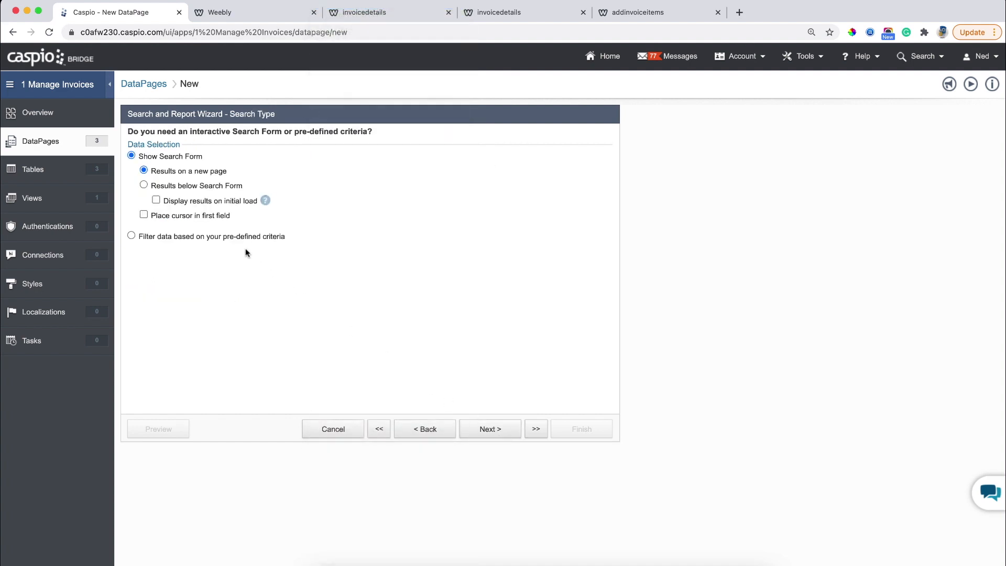
{"action": "left_click", "coordinate": [231, 237]}
{"action": "left_click", "coordinate": [473, 428]}
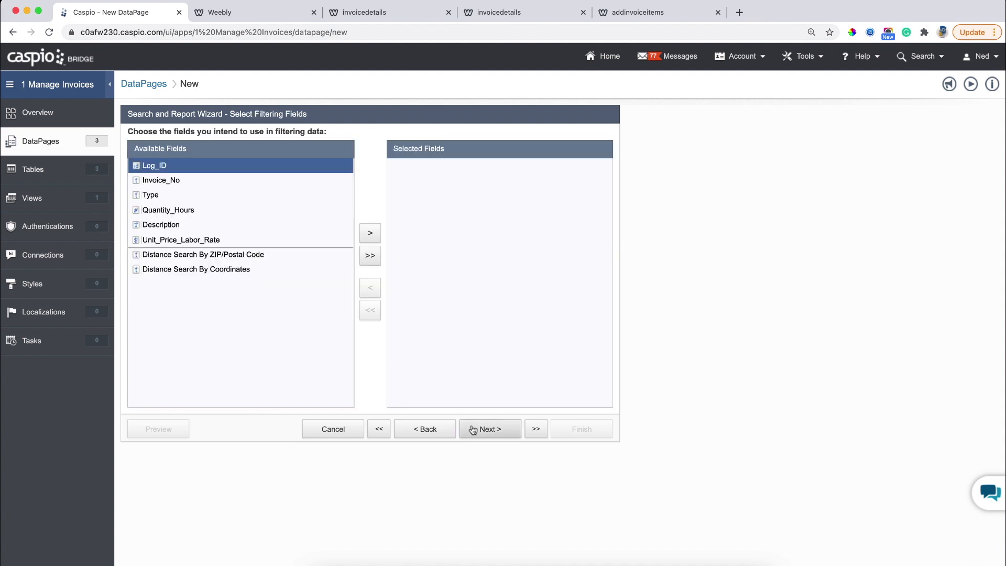
{"action": "left_click", "coordinate": [233, 181]}
{"action": "left_click", "coordinate": [370, 234]}
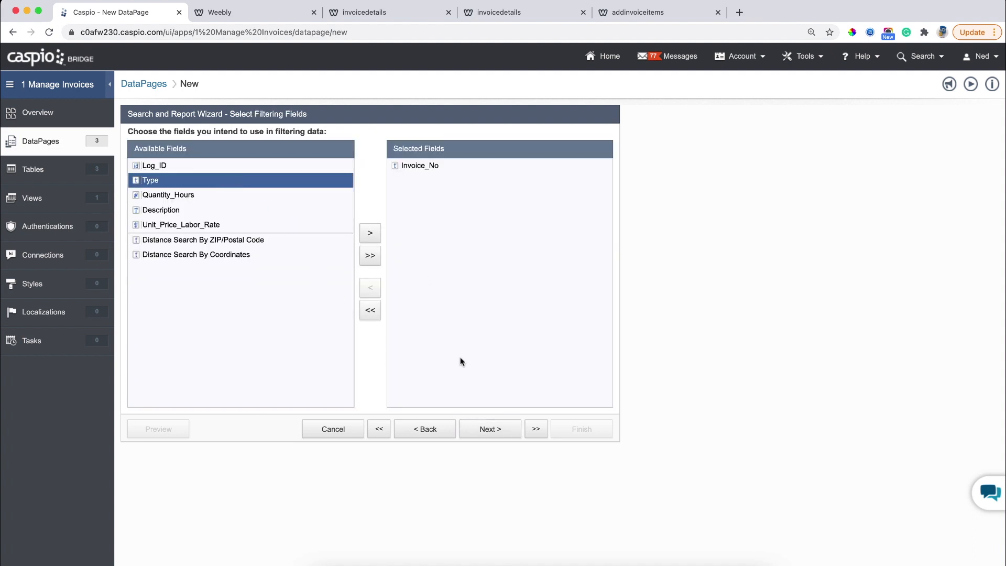
{"action": "left_click", "coordinate": [489, 429]}
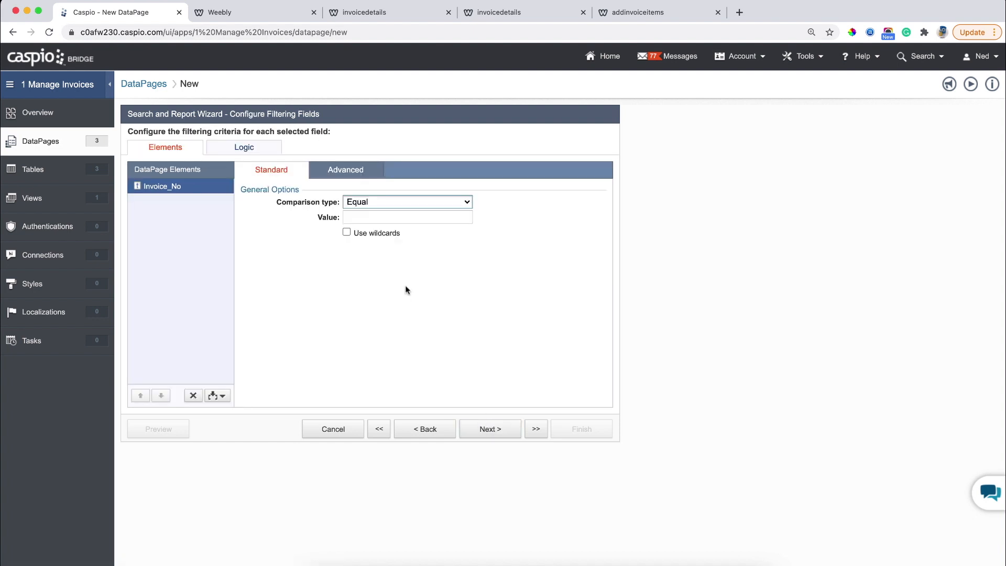
{"action": "left_click", "coordinate": [343, 172]}
{"action": "left_click", "coordinate": [346, 202]}
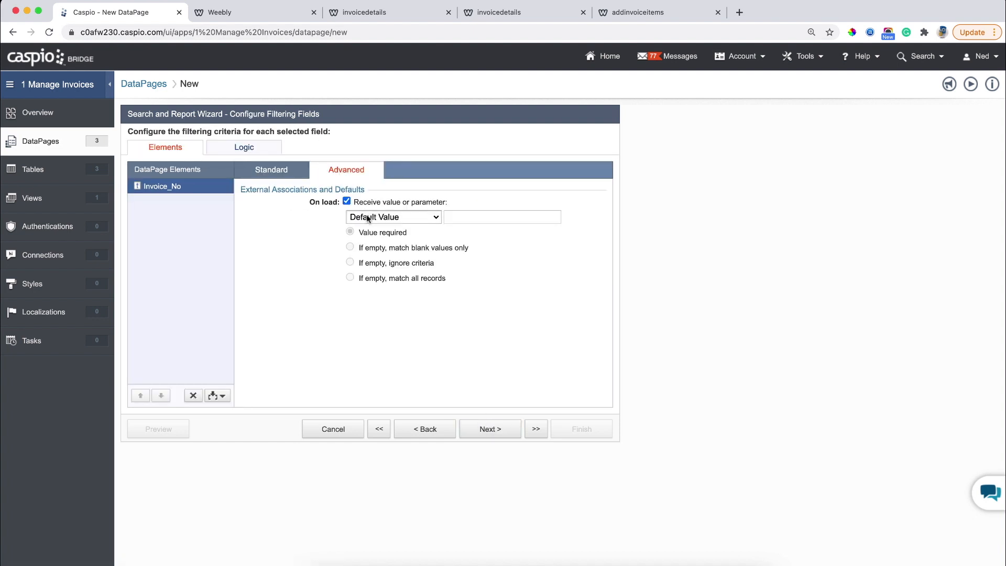
{"action": "left_click", "coordinate": [373, 217]}
{"action": "left_click", "coordinate": [390, 230]}
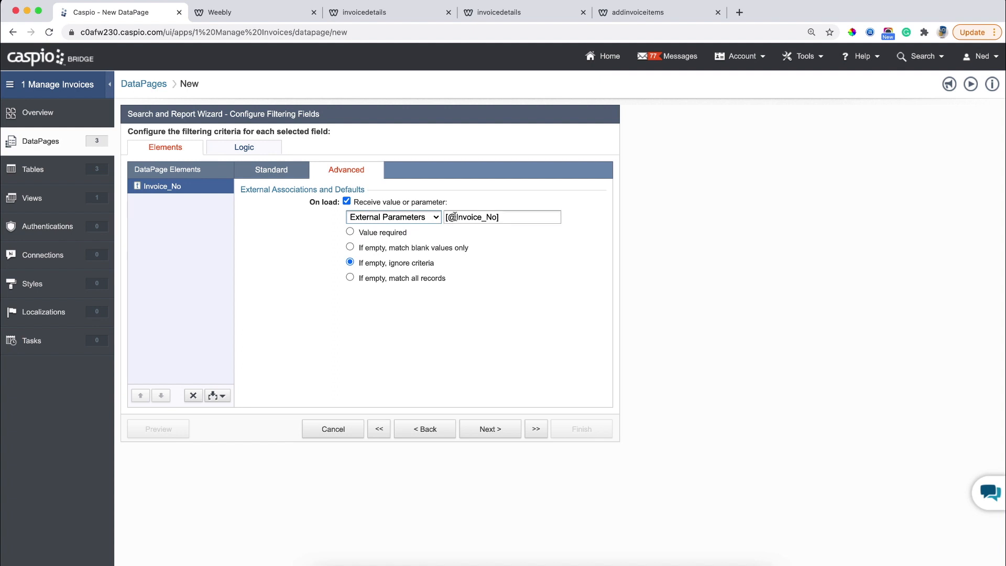
{"action": "left_click_drag", "start_coordinate": [455, 217], "coordinate": [495, 217]}
{"action": "type", "text": "iid"}
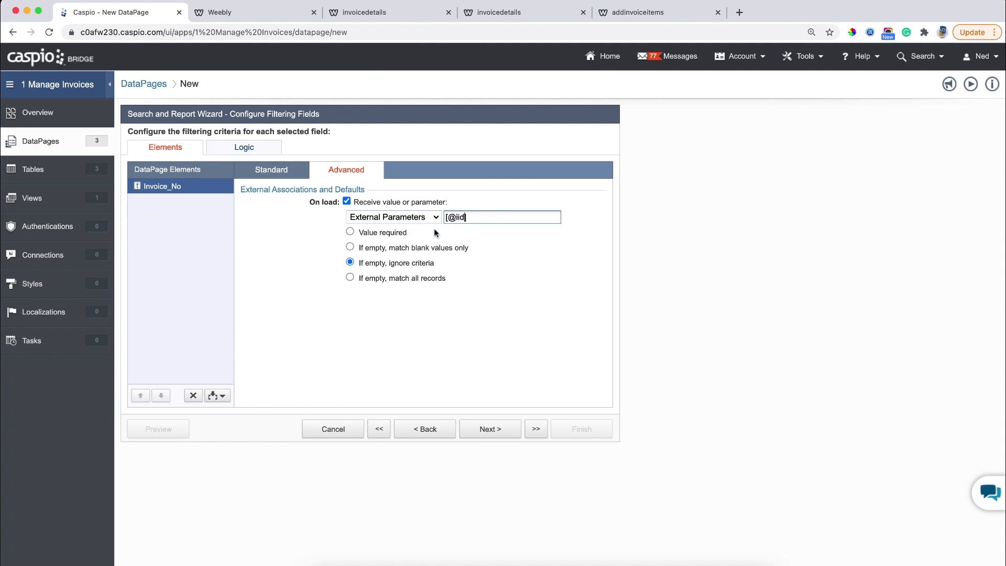
{"action": "left_click", "coordinate": [399, 234]}
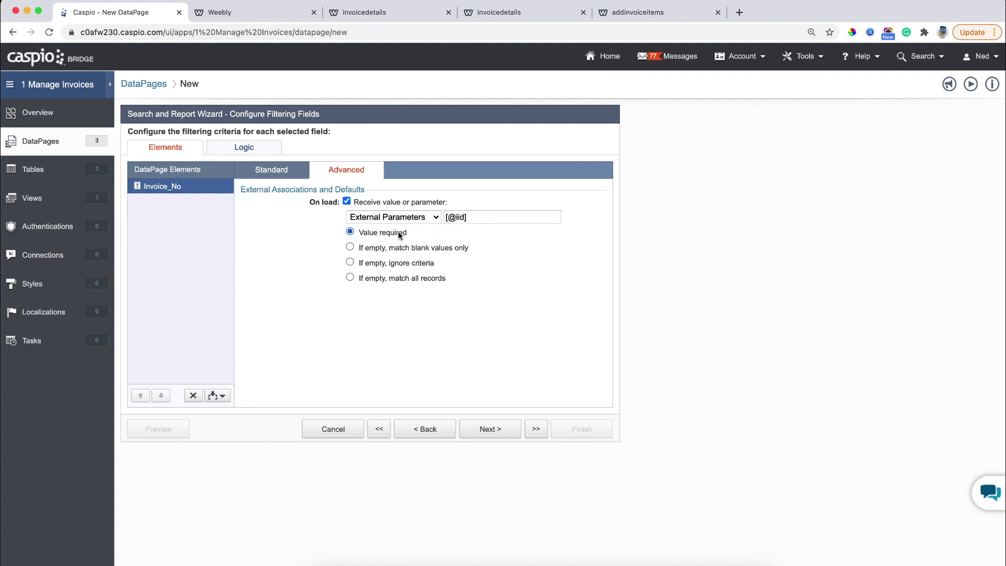
{"action": "left_click", "coordinate": [506, 436]}
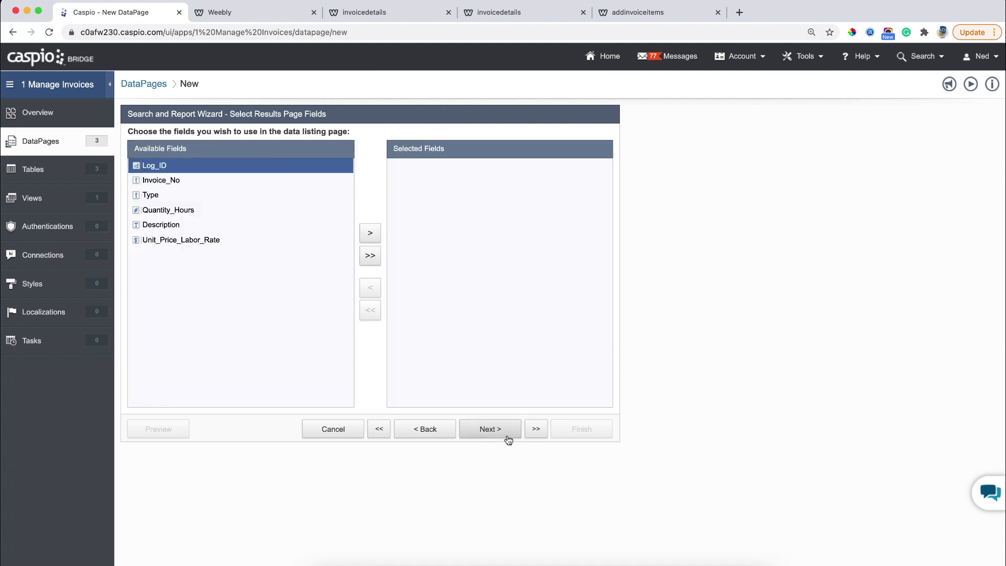
Add Type, Quantity_Hours, Description and Unit_Price_Labor_Rate to the results, without result editing.
{"action": "left_click", "coordinate": [167, 197]}
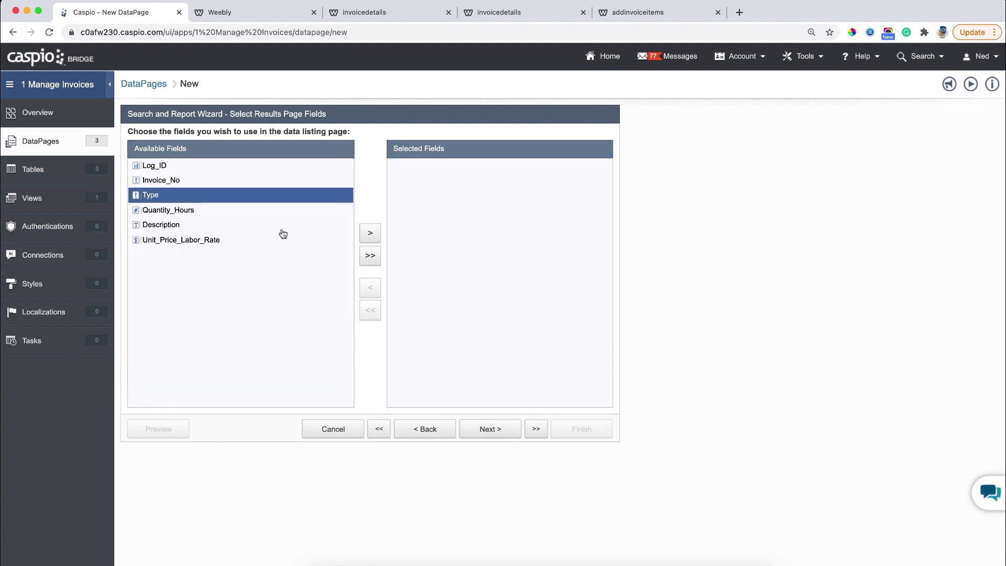
{"action": "left_click", "coordinate": [369, 235]}
{"action": "left_click", "coordinate": [369, 237]}
{"action": "left_click", "coordinate": [369, 237]}
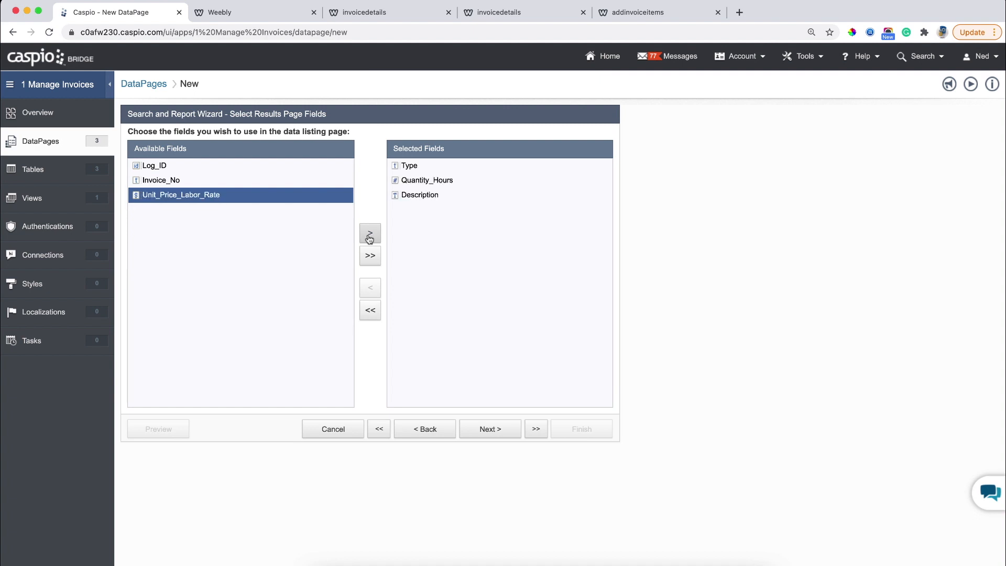
{"action": "left_click", "coordinate": [369, 237]}
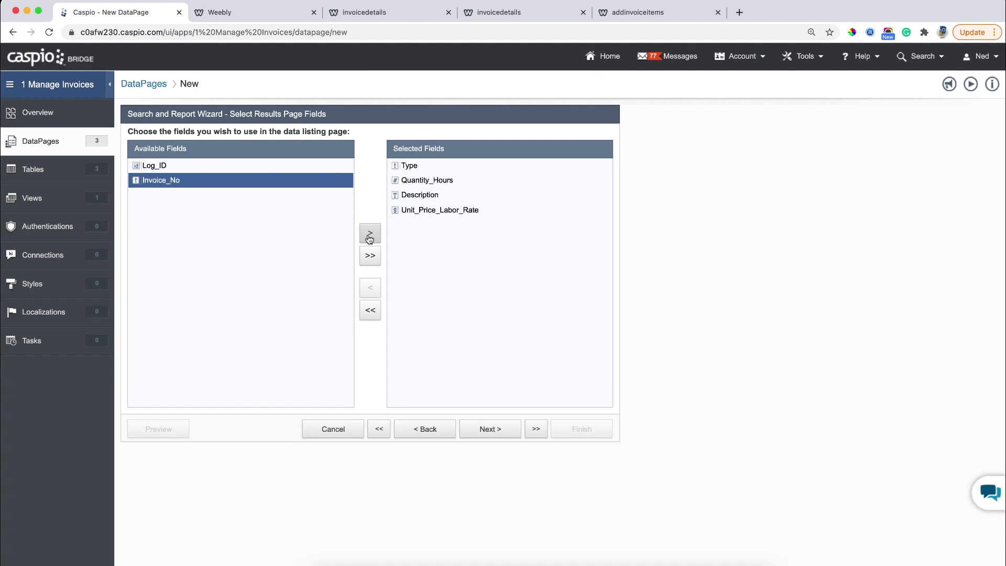
{"action": "left_click", "coordinate": [495, 432]}
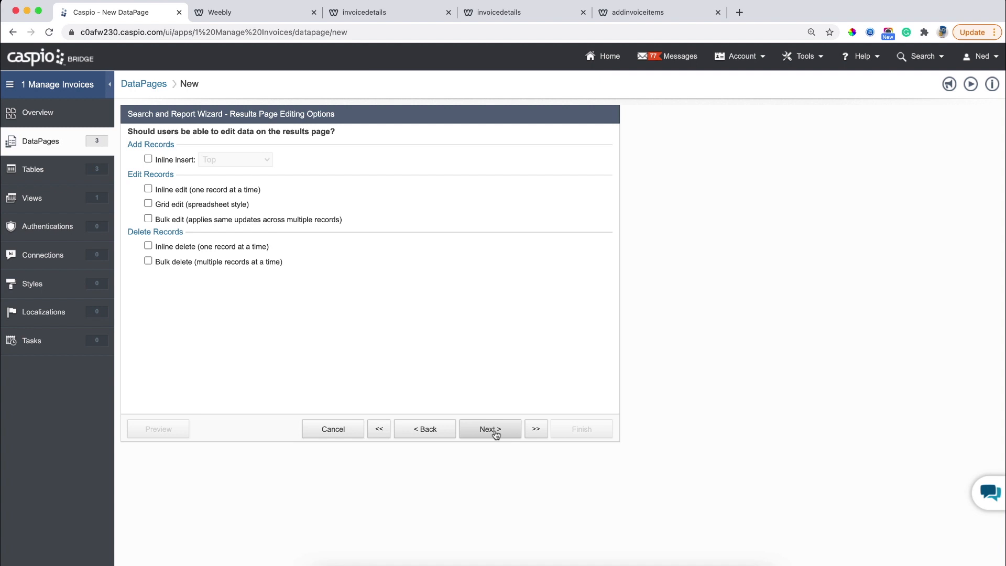
{"action": "left_click", "coordinate": [490, 428]}
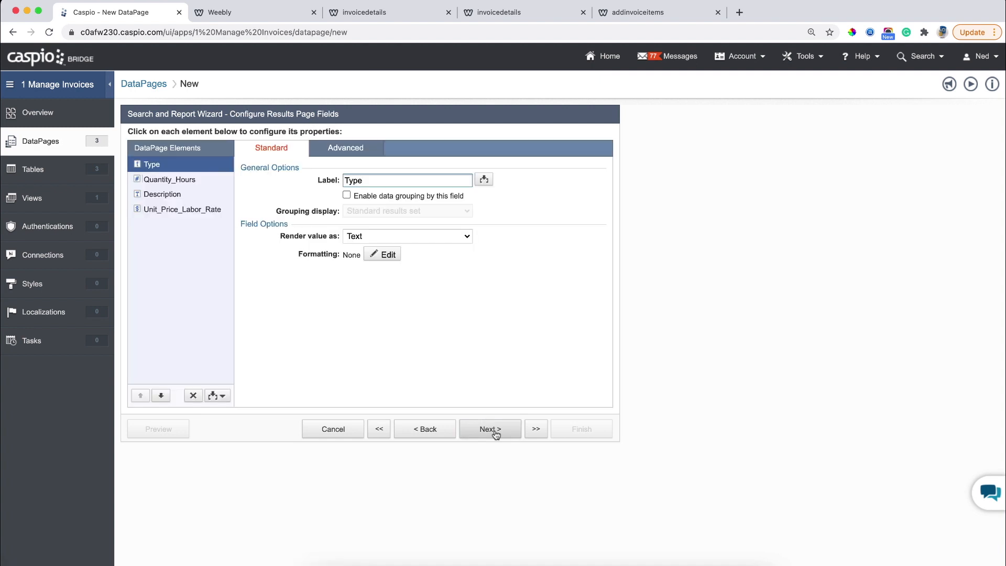
Enable data grouping on Type with the standard grouping display.
{"action": "left_click", "coordinate": [399, 197]}
{"action": "left_click", "coordinate": [393, 211]}
{"action": "left_click", "coordinate": [390, 212]}
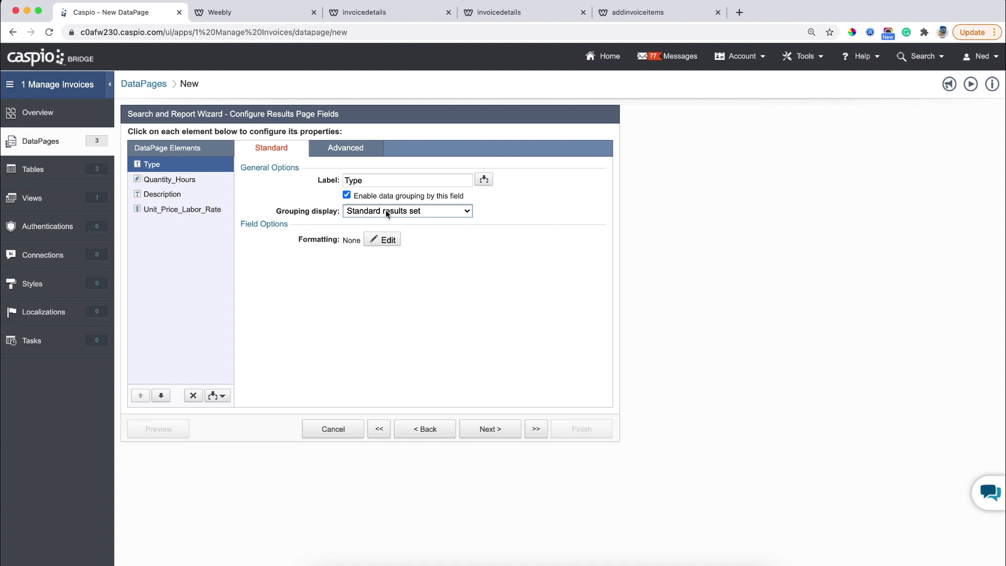
Relabel Unit_Price_Labor_Rate as 'Unit Cost/Labor Rate'.
{"action": "left_click", "coordinate": [194, 185]}
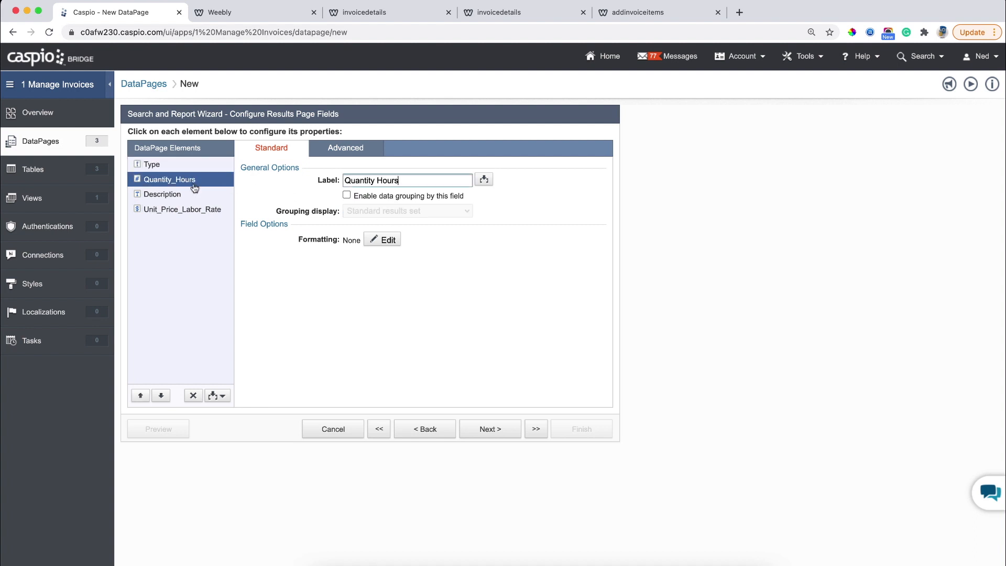
{"action": "left_click", "coordinate": [188, 195]}
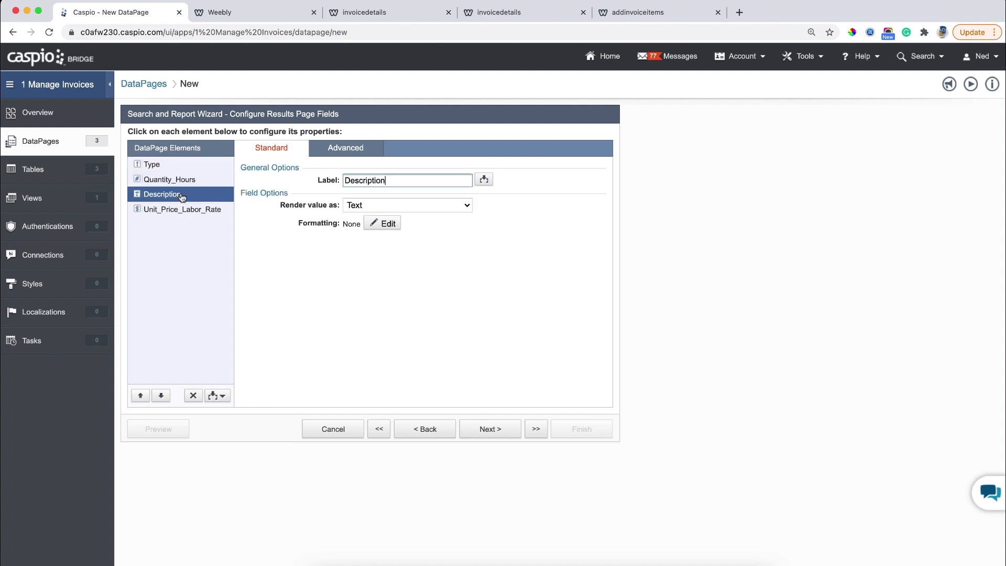
{"action": "left_click", "coordinate": [179, 211]}
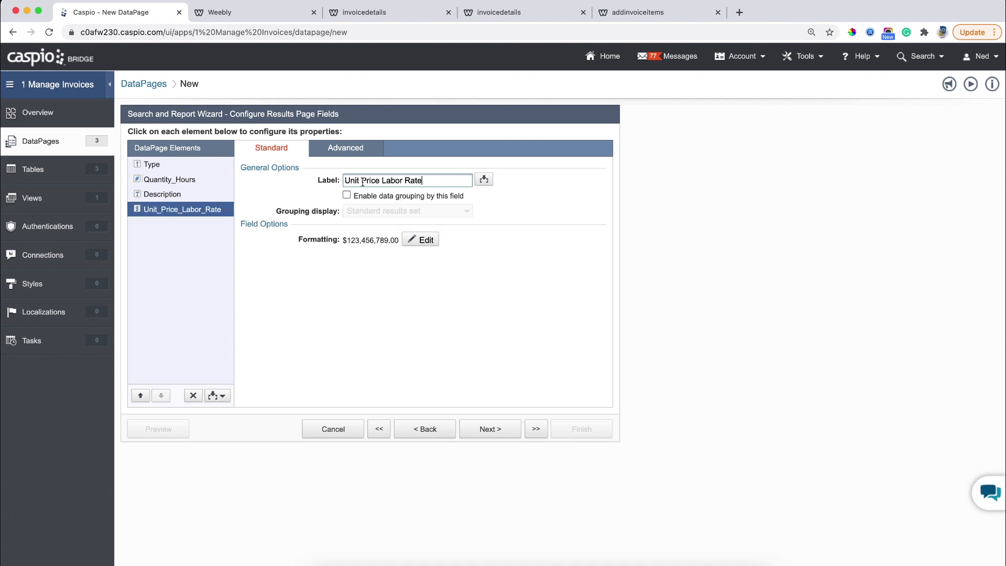
{"action": "left_click_drag", "start_coordinate": [361, 181], "coordinate": [381, 182]}
{"action": "type", "text": "Cost/"}
Add a calculated field below Unit_Price_Labor_Rate labelled 'Amount'.
{"action": "left_click", "coordinate": [216, 396]}
{"action": "left_click", "coordinate": [193, 451]}
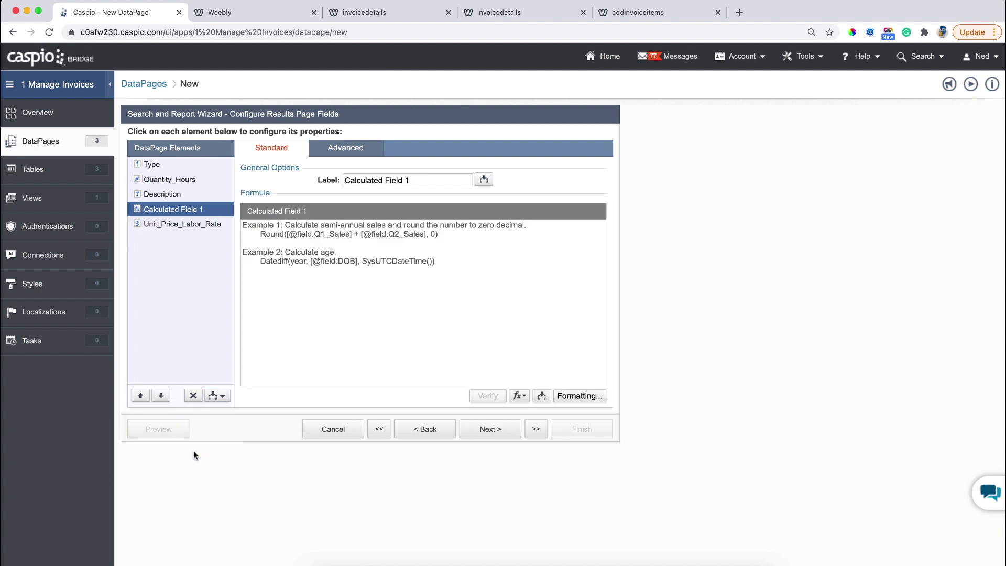
{"action": "left_click", "coordinate": [159, 397]}
{"action": "triple_click", "coordinate": [423, 180]}
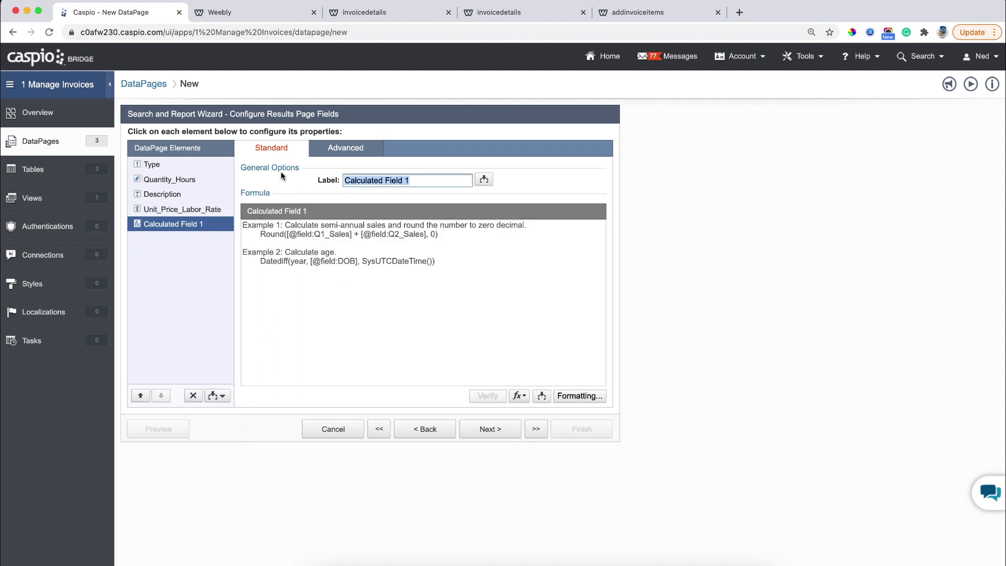
{"action": "type", "text": "Amount"}
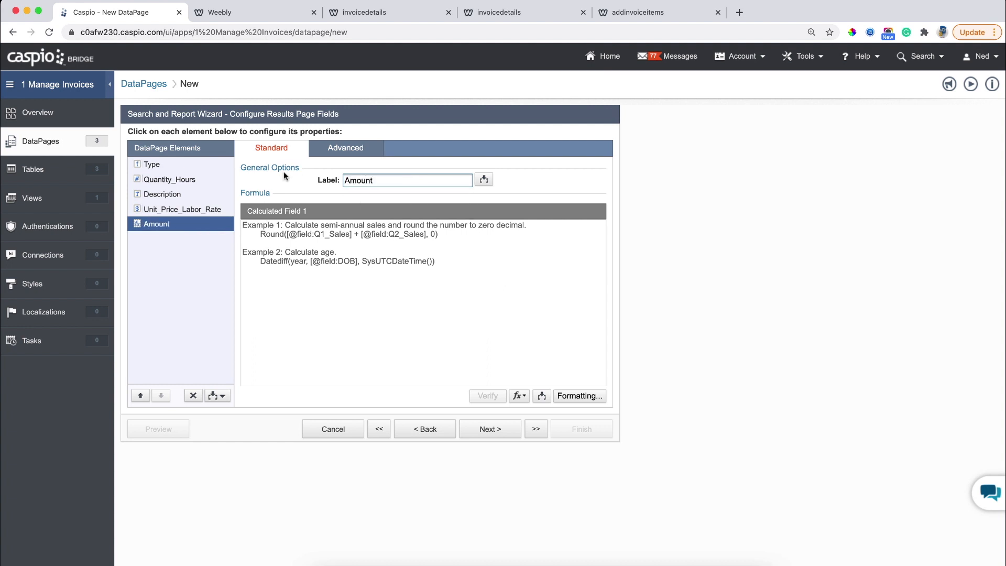
Set Amount's formula to Quantity_Hours * Unit_Price_Labor_Rate.
{"action": "left_click", "coordinate": [366, 249]}
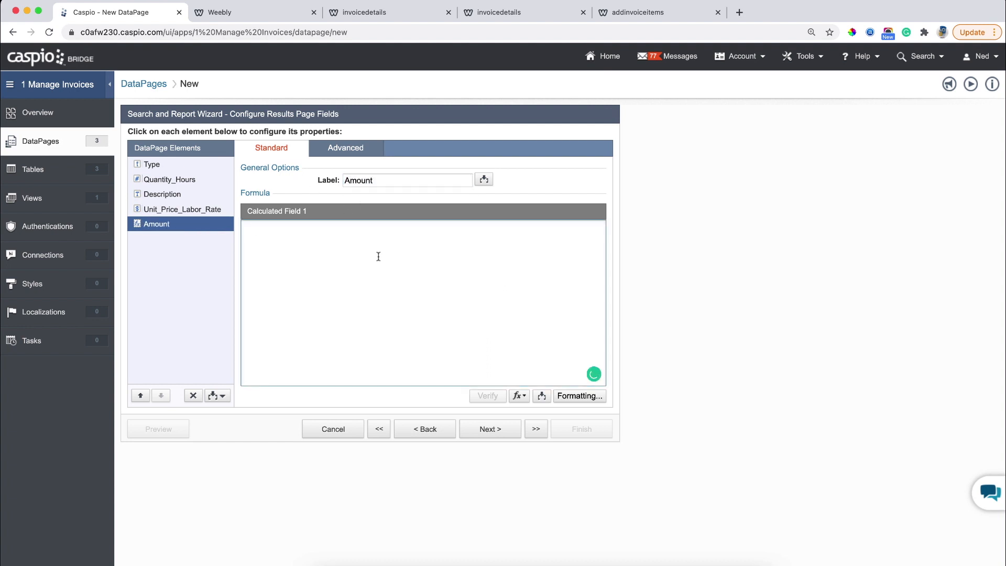
{"action": "left_click", "coordinate": [541, 396]}
{"action": "left_click", "coordinate": [525, 415]}
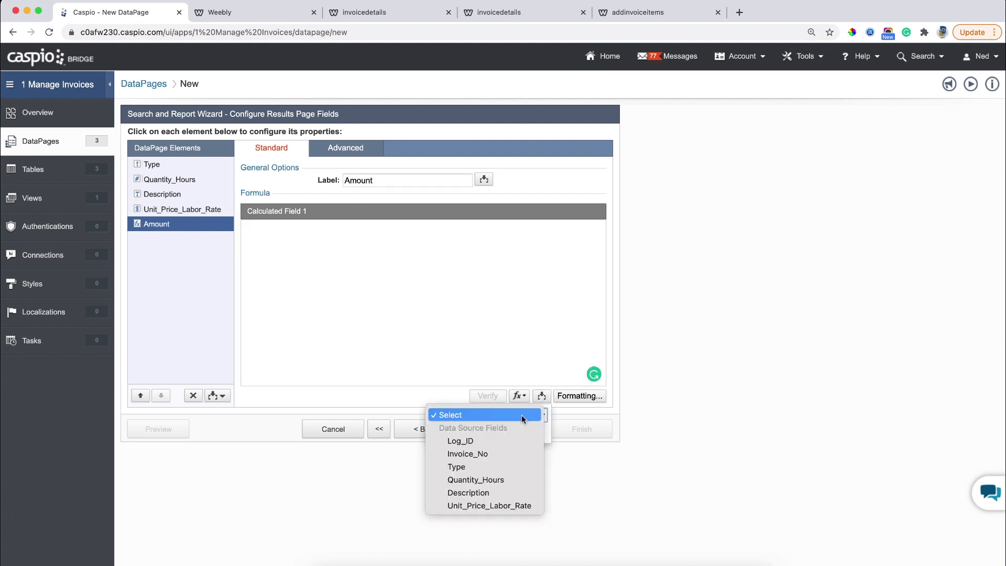
{"action": "left_click", "coordinate": [483, 479]}
{"action": "left_click", "coordinate": [455, 433]}
{"action": "left_click", "coordinate": [417, 232]}
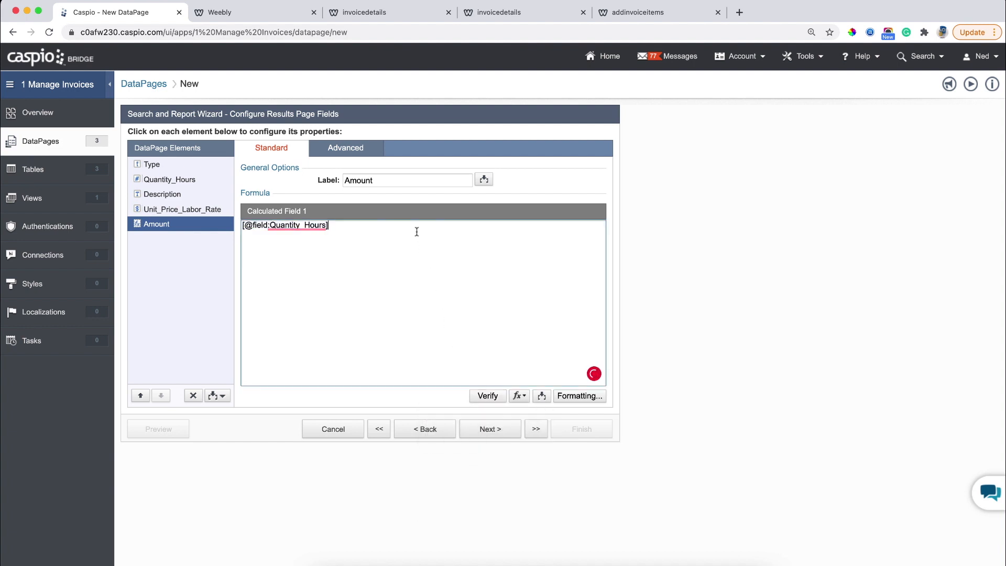
{"action": "type", "text": "*"}
{"action": "left_click", "coordinate": [541, 397]}
{"action": "left_click", "coordinate": [524, 413]}
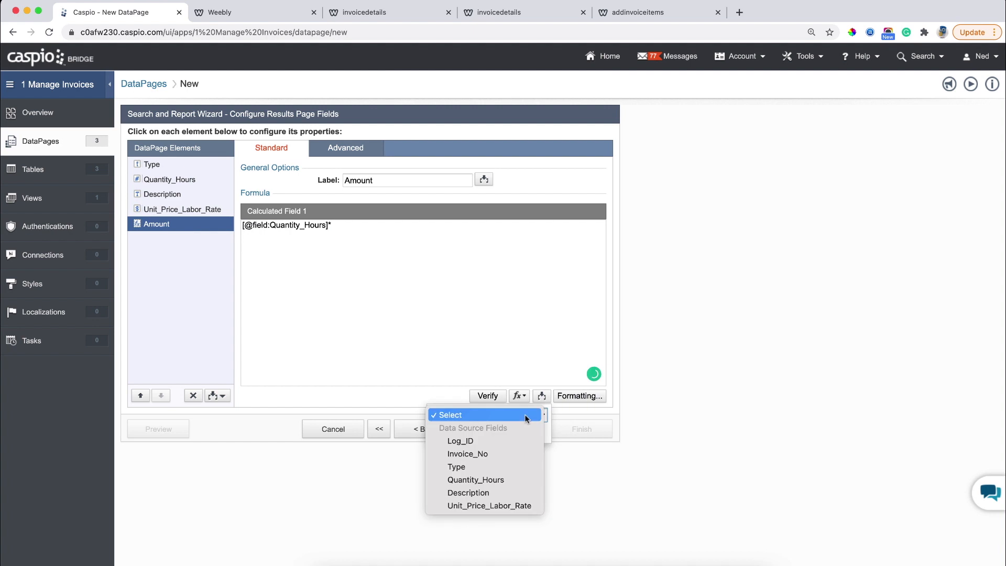
{"action": "left_click", "coordinate": [473, 505]}
{"action": "left_click", "coordinate": [487, 431]}
{"action": "left_click", "coordinate": [491, 237]}
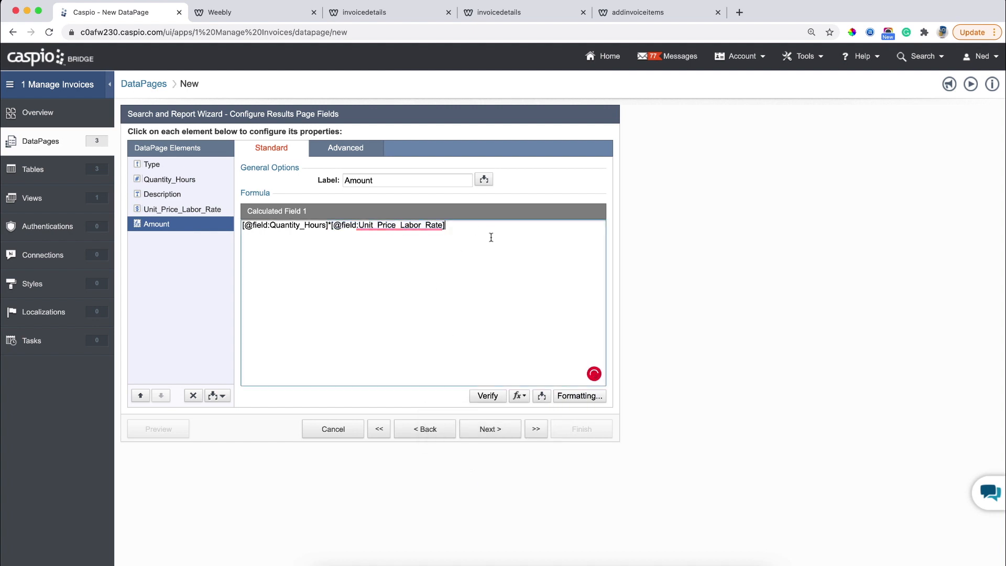
Format Amount as currency and insert a new Totals & Aggregation element.
{"action": "left_click", "coordinate": [579, 395]}
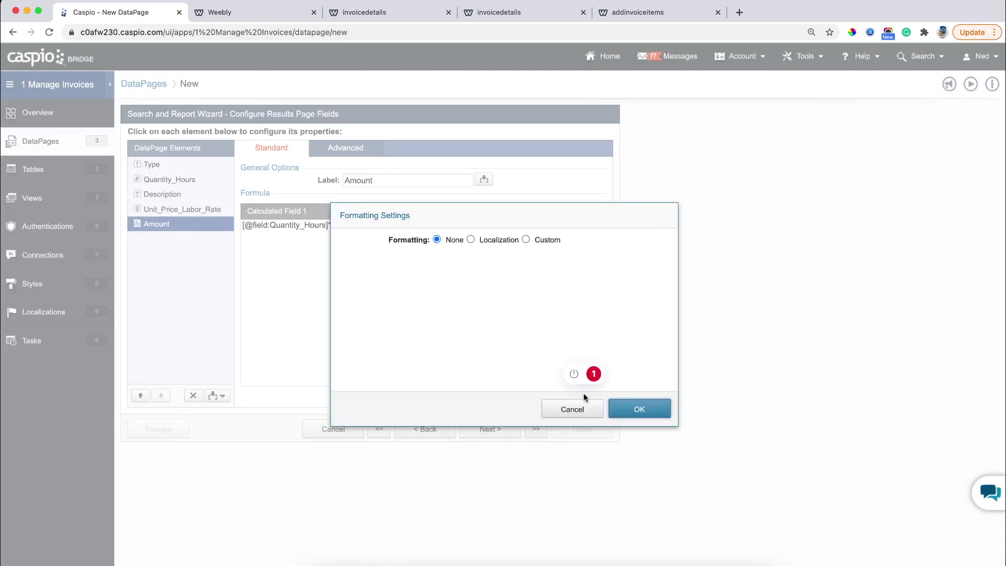
{"action": "left_click", "coordinate": [540, 240]}
{"action": "left_click", "coordinate": [460, 276]}
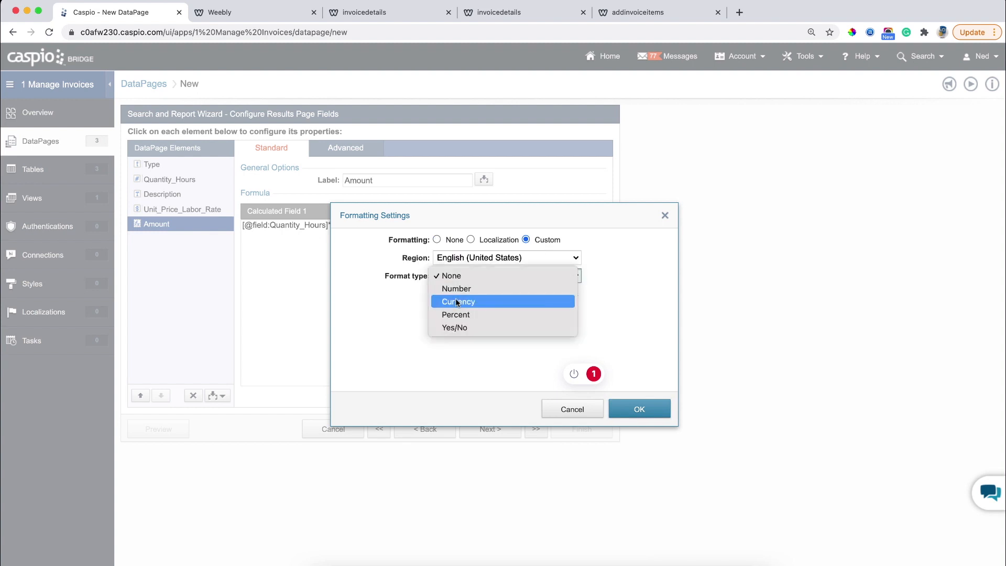
{"action": "left_click", "coordinate": [458, 303]}
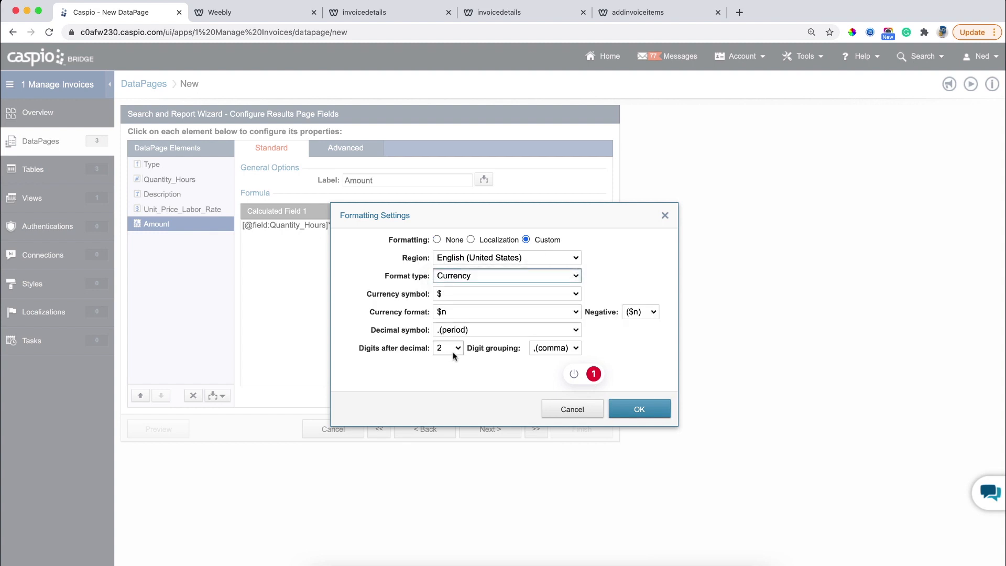
{"action": "left_click", "coordinate": [639, 409]}
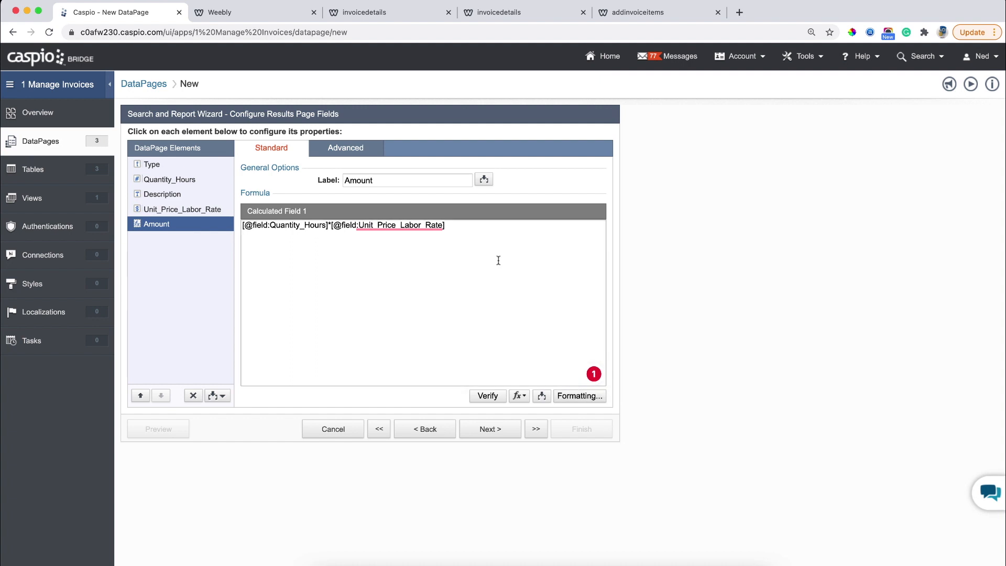
{"action": "left_click", "coordinate": [215, 397]}
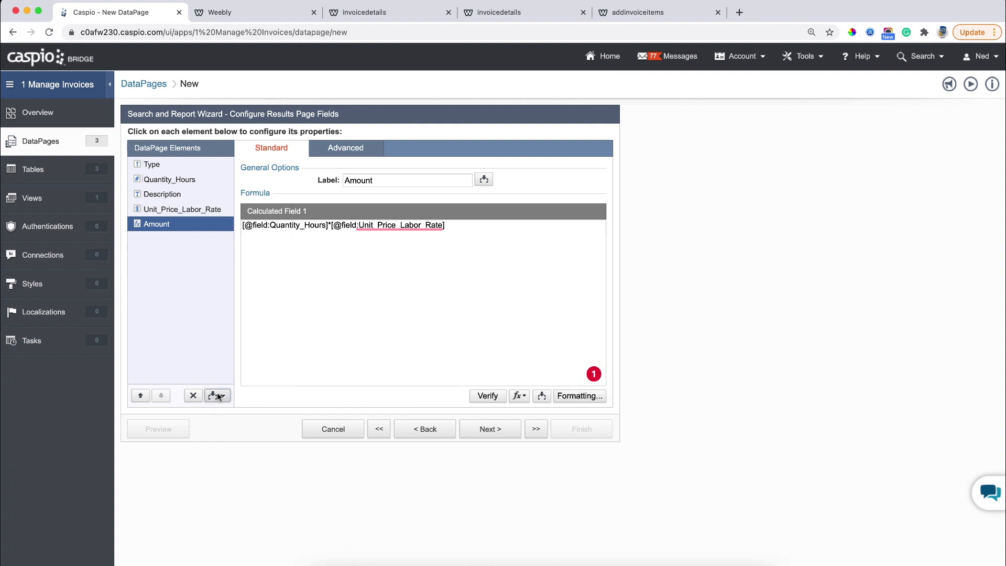
{"action": "left_click", "coordinate": [196, 462]}
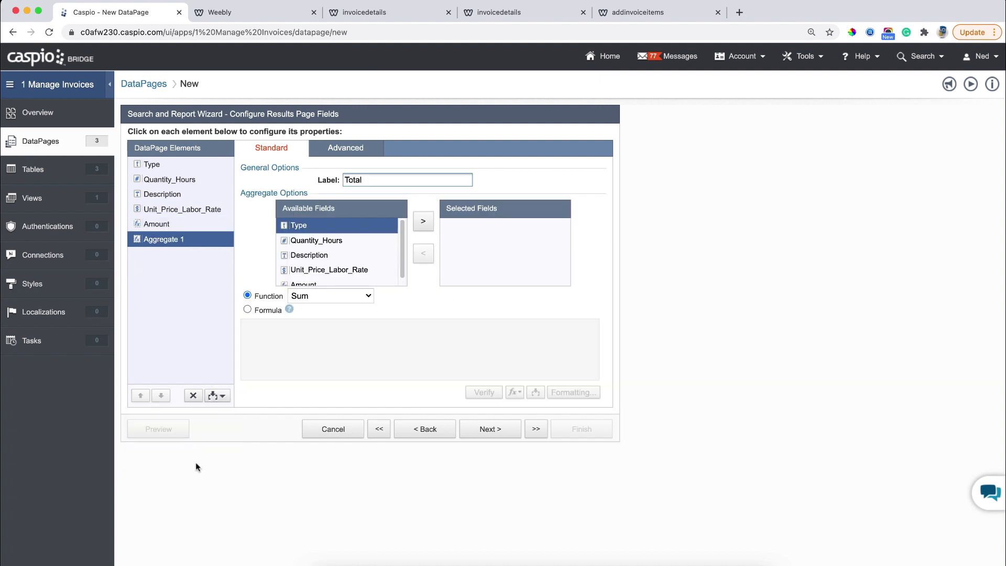
Make Aggregate 1 'Tax (9.25%)' on Amount with custom formula SUM*.0925.
{"action": "left_click", "coordinate": [305, 283]}
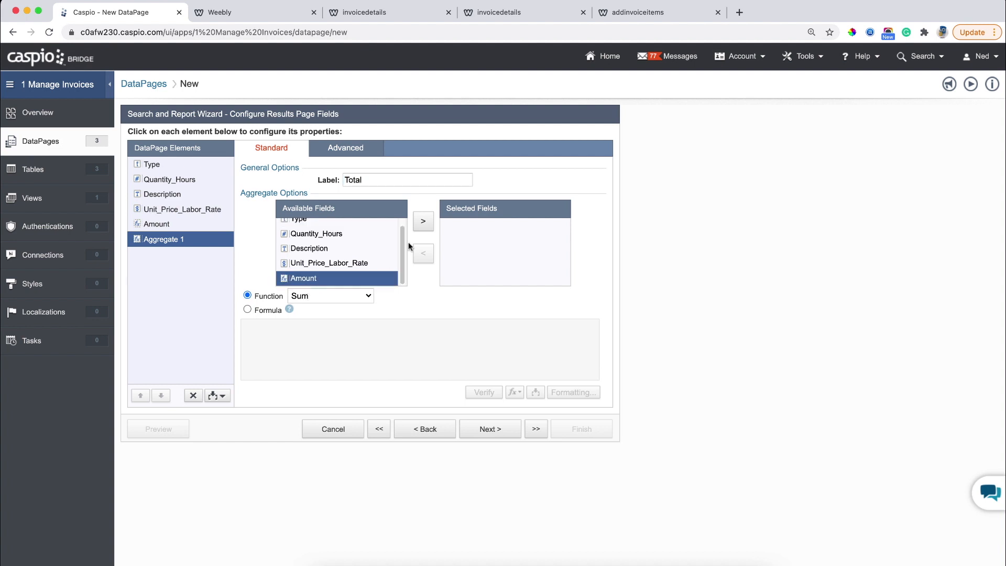
{"action": "left_click", "coordinate": [424, 222]}
{"action": "double_click", "coordinate": [353, 179]}
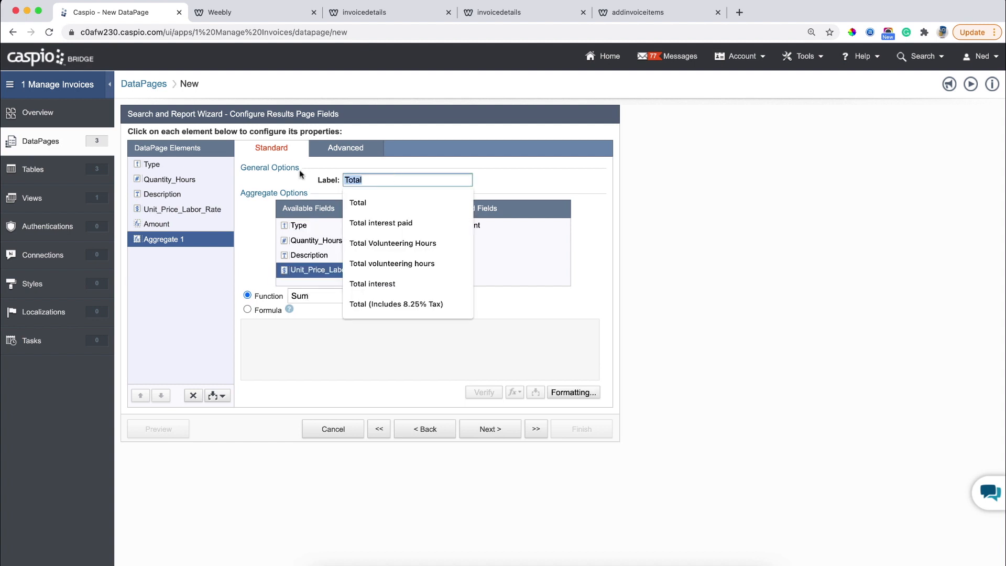
{"action": "type", "text": "Tax "}
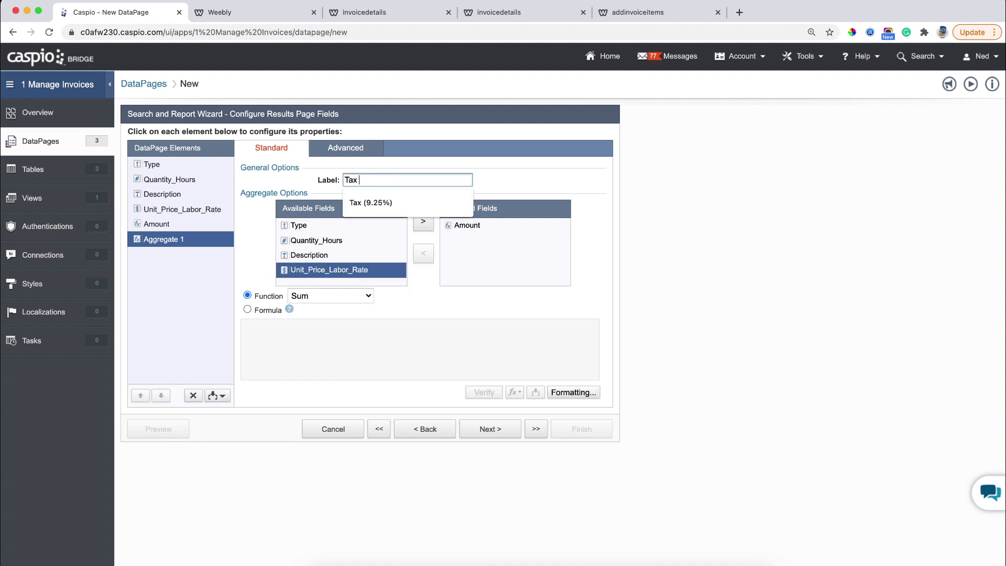
{"action": "type", "text": "(9.25%)"}
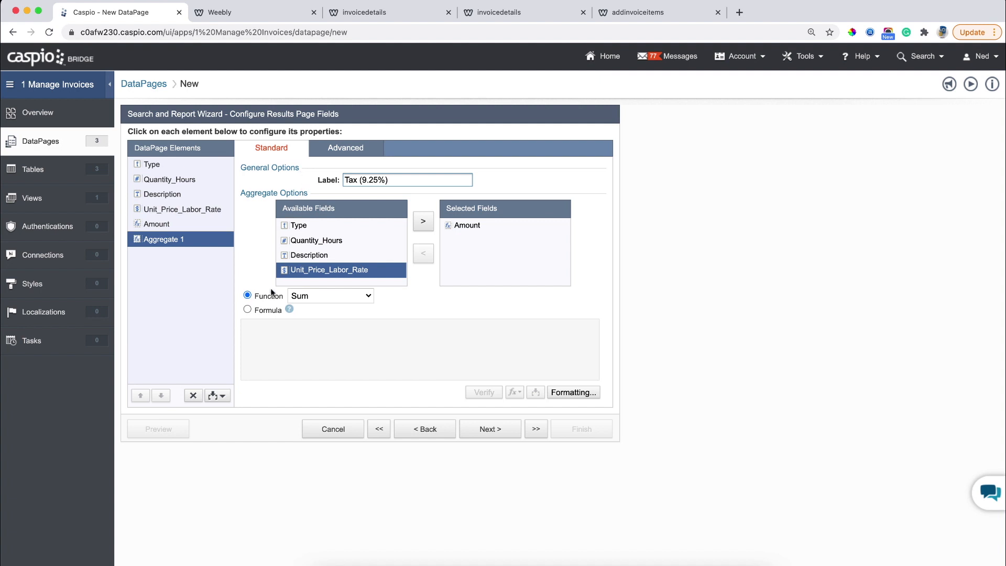
{"action": "left_click", "coordinate": [265, 310]}
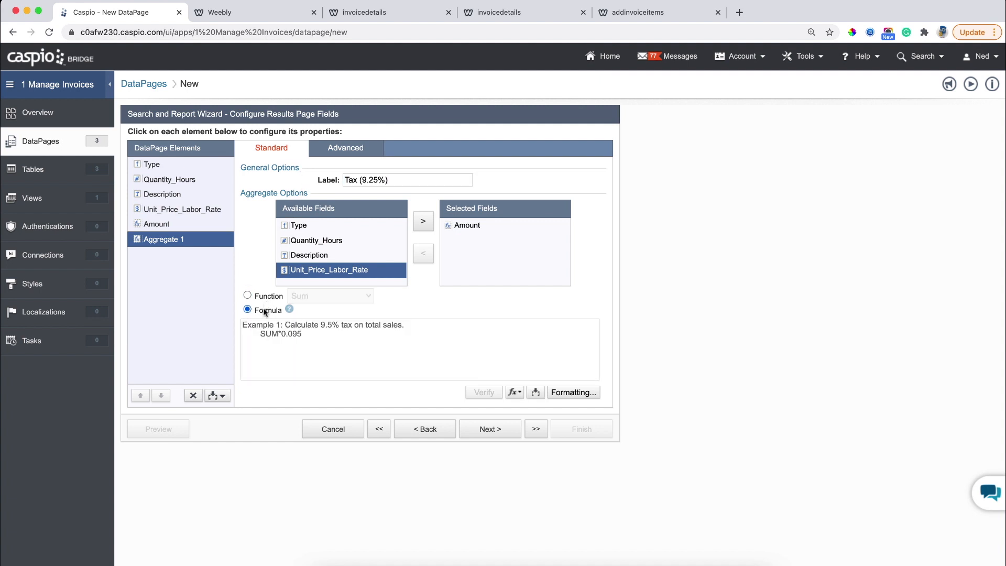
{"action": "left_click", "coordinate": [306, 347]}
{"action": "type", "text": "SUM"}
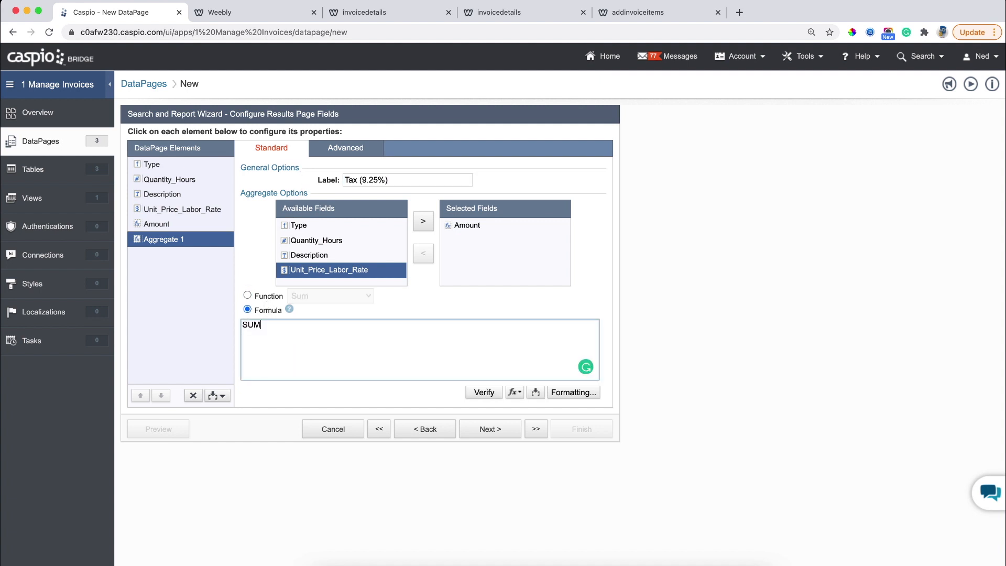
{"action": "type", "text": "*.0925"}
Add a second aggregate on Amount with custom formula SUM * 1.0925.
{"action": "left_click", "coordinate": [205, 397]}
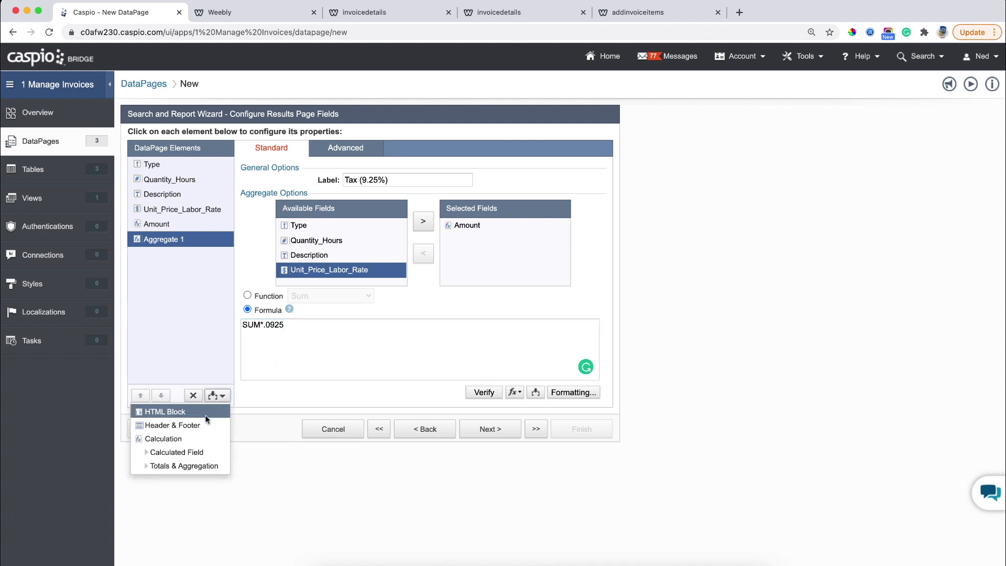
{"action": "left_click", "coordinate": [198, 463]}
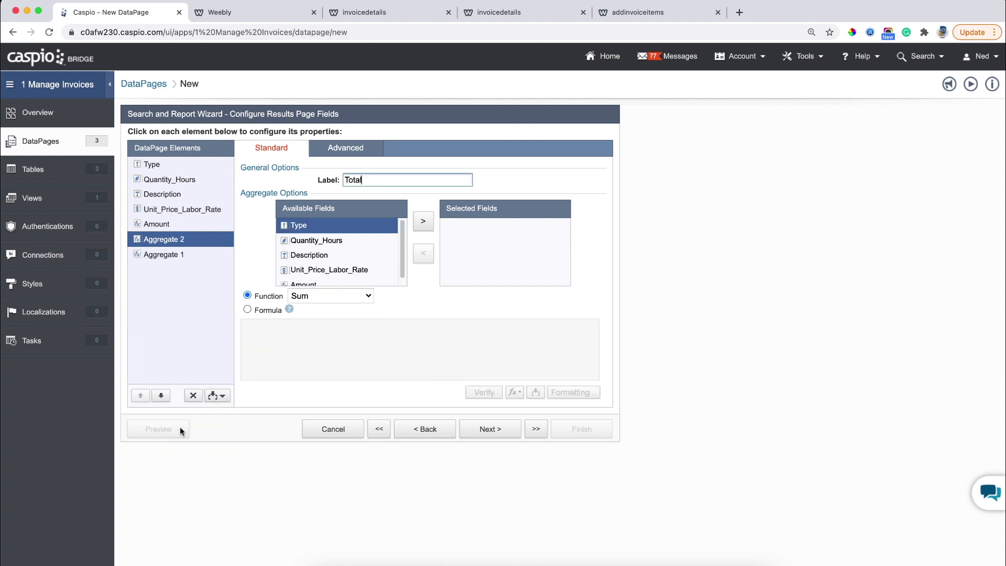
{"action": "left_click", "coordinate": [161, 396]}
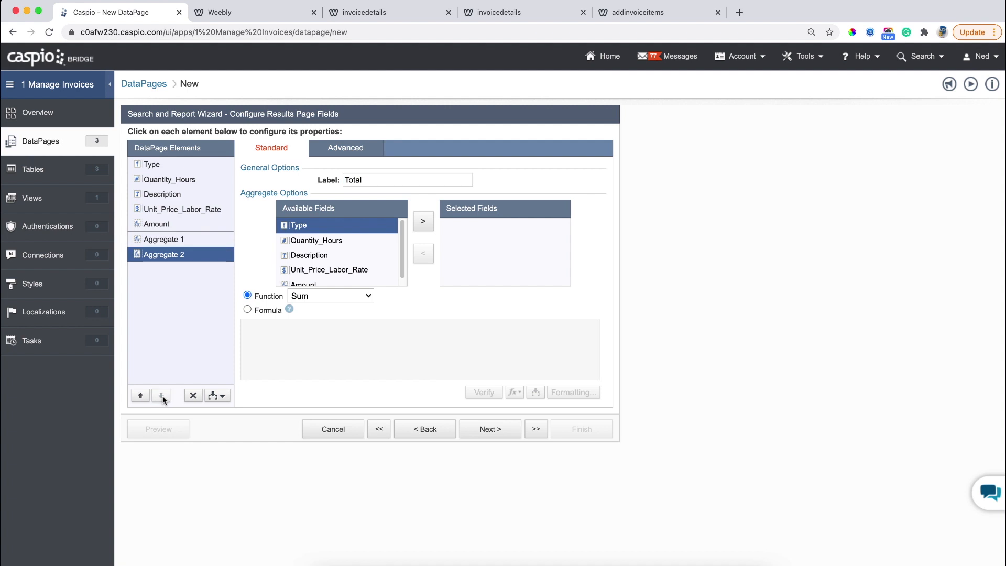
{"action": "left_click", "coordinate": [310, 285]}
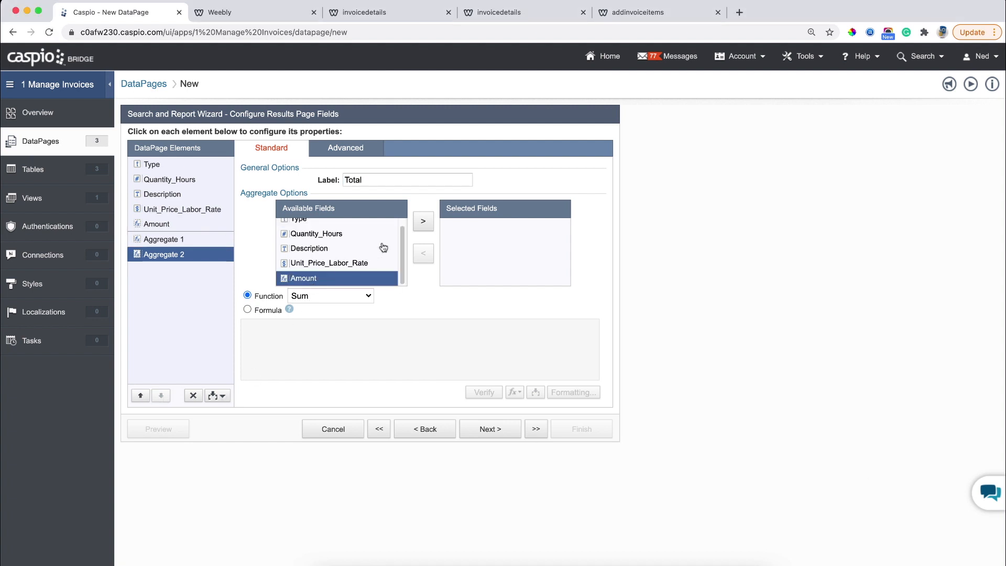
{"action": "left_click", "coordinate": [423, 222]}
{"action": "left_click", "coordinate": [267, 309]}
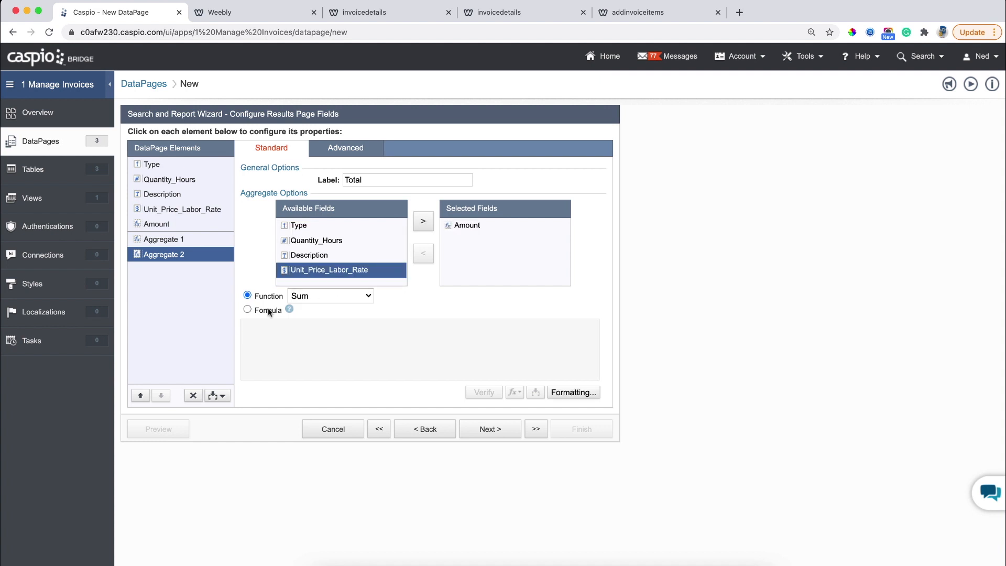
{"action": "left_click", "coordinate": [268, 334]}
{"action": "type", "text": "SUM"}
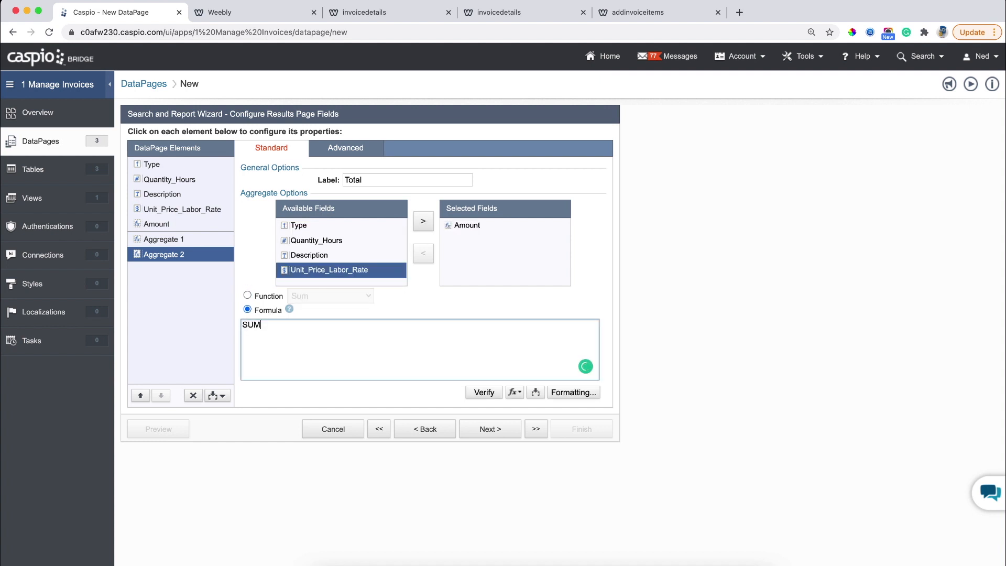
{"action": "type", "text": " * 1.0925"}
Format the total aggregate as currency and advance to Results Page Options.
{"action": "left_click", "coordinate": [577, 393]}
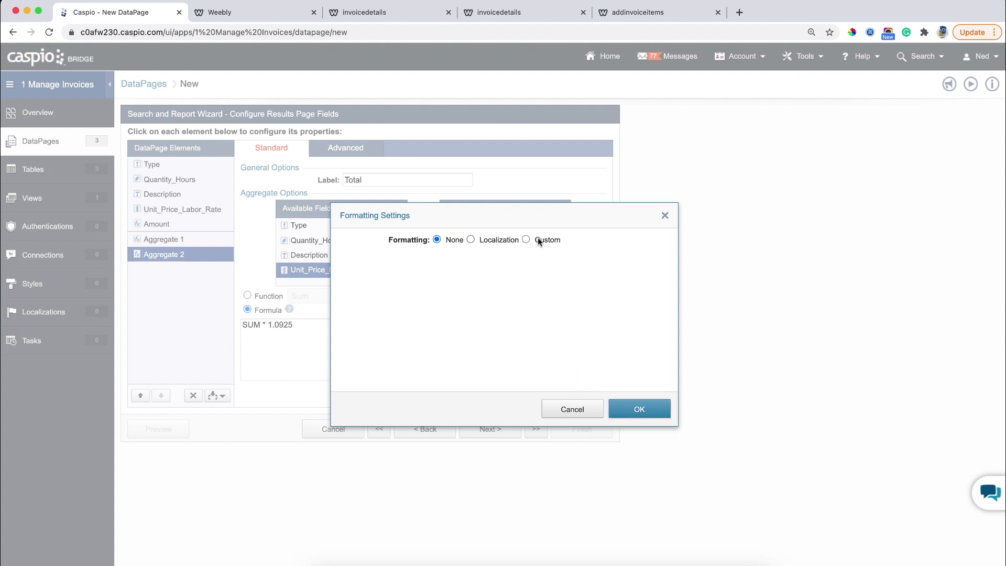
{"action": "left_click", "coordinate": [537, 240]}
{"action": "left_click", "coordinate": [511, 275]}
{"action": "left_click", "coordinate": [493, 300]}
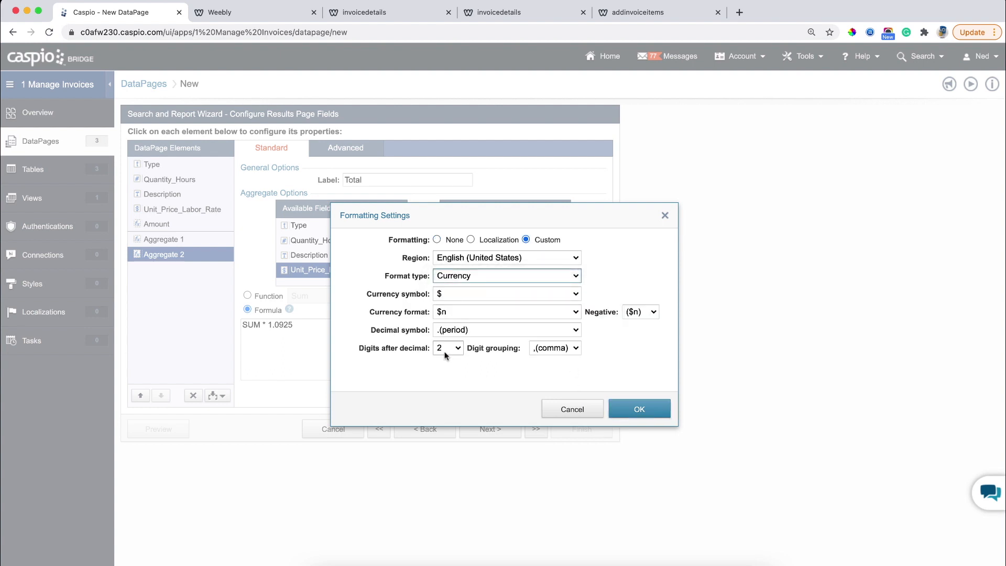
{"action": "left_click", "coordinate": [637, 408]}
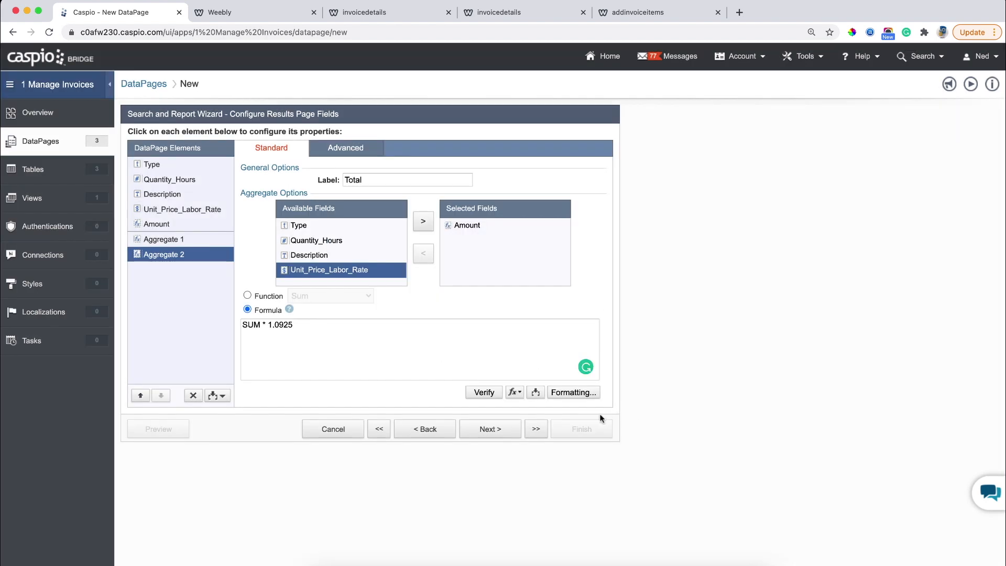
{"action": "left_click", "coordinate": [499, 437]}
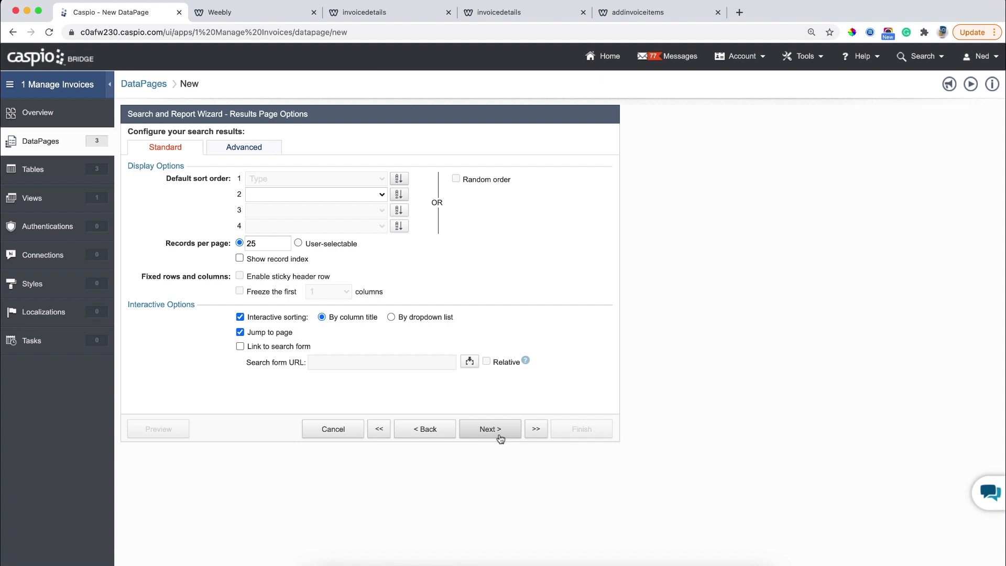
Disable interactive sorting, select No Details Page, and finish the View Invoice Items wizard.
{"action": "left_click", "coordinate": [254, 151]}
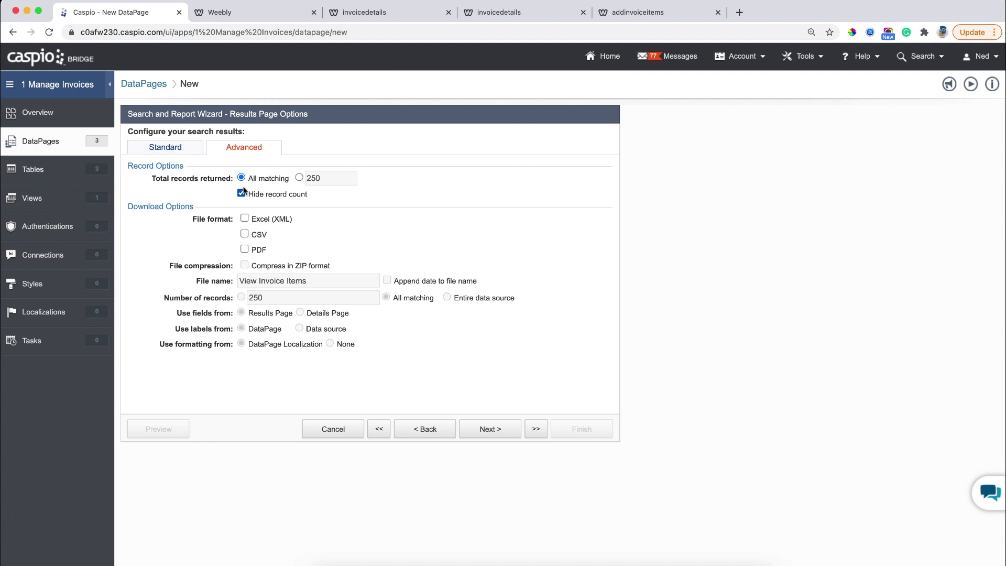
{"action": "left_click", "coordinate": [153, 151]}
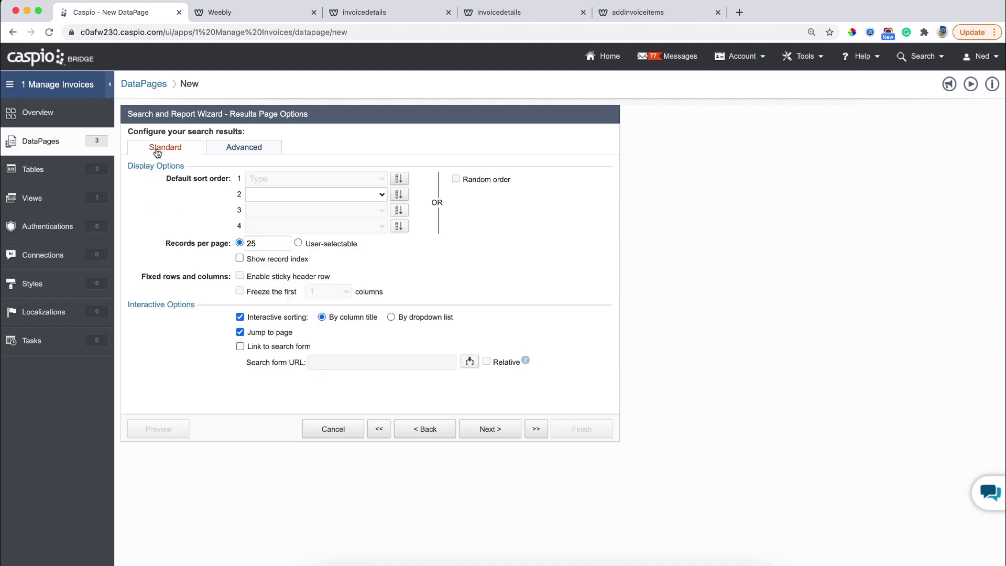
{"action": "left_click", "coordinate": [257, 318]}
{"action": "left_click", "coordinate": [476, 430]}
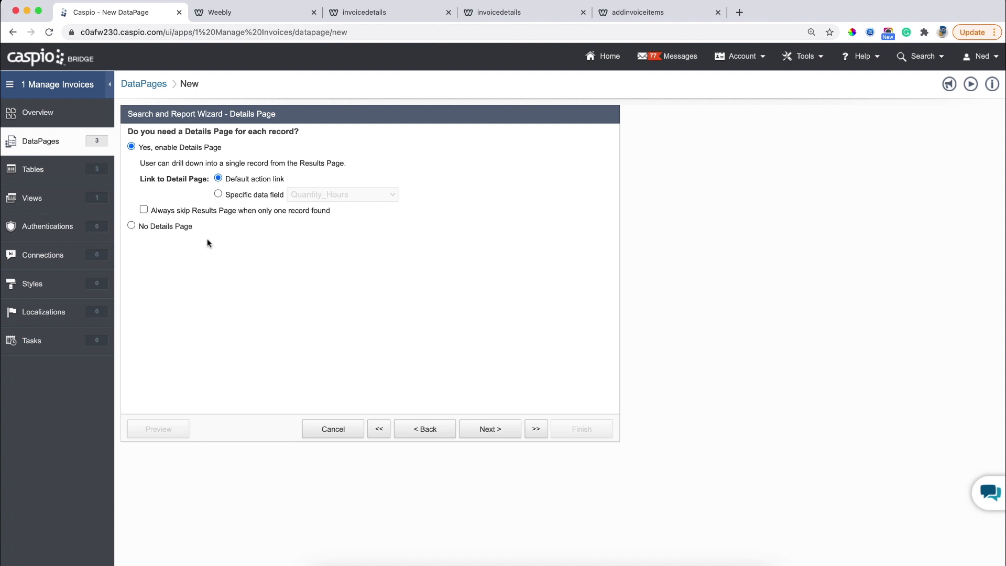
{"action": "left_click", "coordinate": [185, 228]}
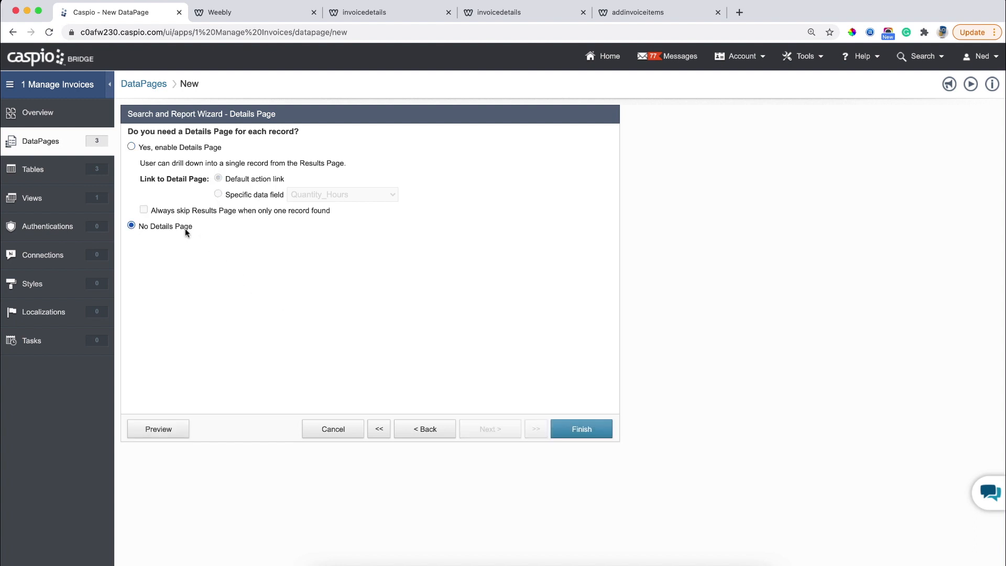
{"action": "left_click", "coordinate": [584, 433]}
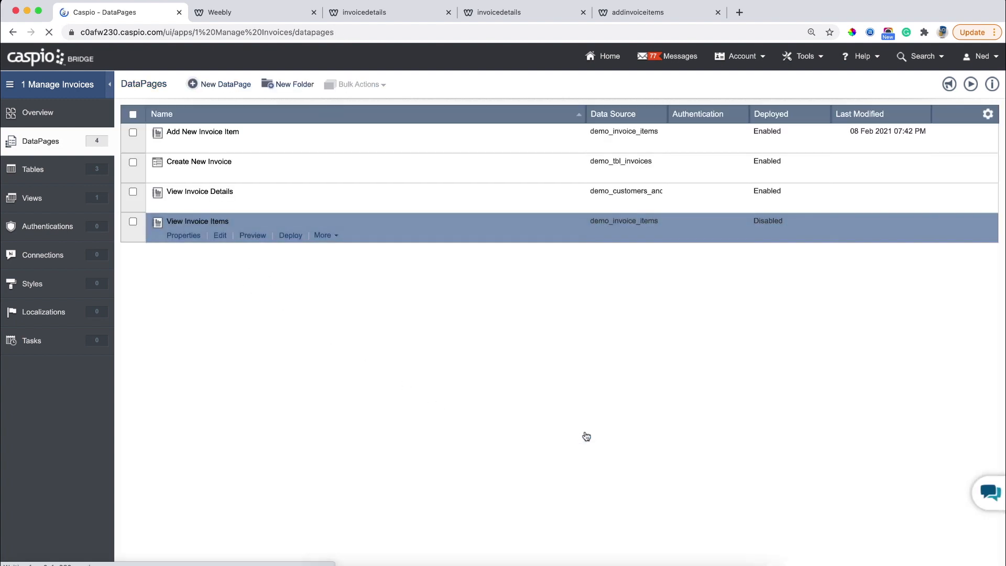
Set View Invoice Items deployment to Enabled and copy its Frame iframe embed code.
{"action": "left_click", "coordinate": [287, 236]}
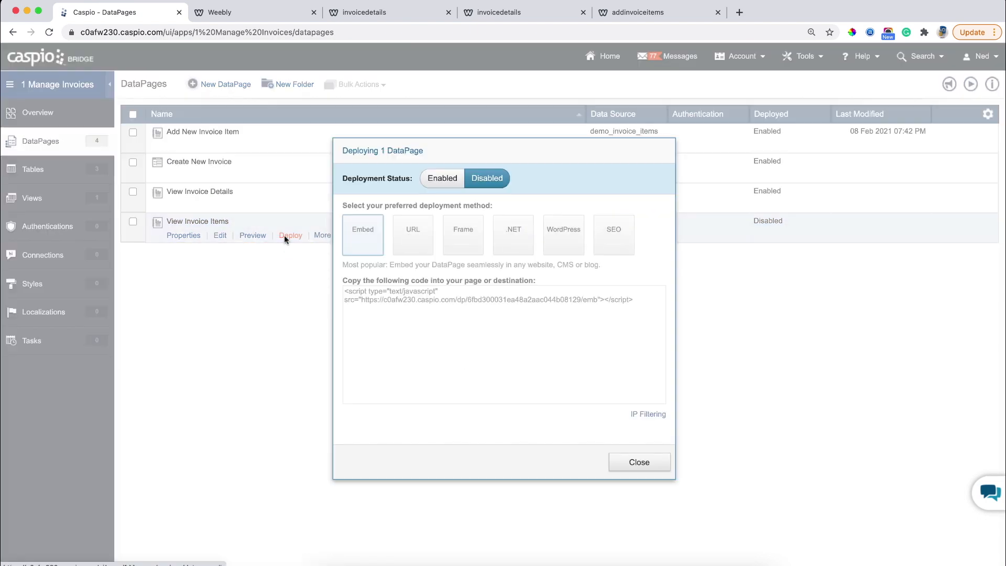
{"action": "left_click", "coordinate": [434, 180]}
{"action": "left_click", "coordinate": [463, 233]}
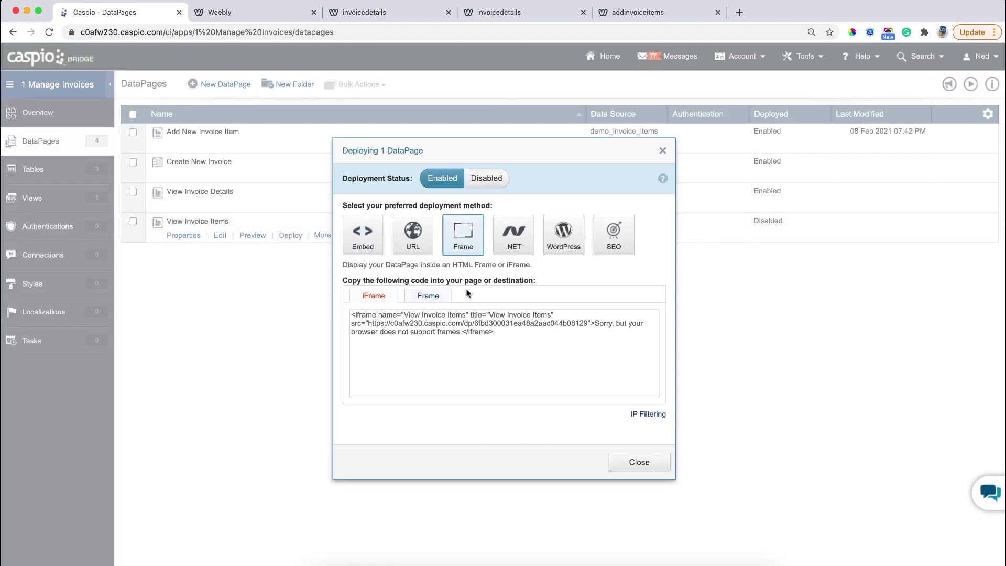
{"action": "left_click", "coordinate": [456, 318]}
{"action": "right_click", "coordinate": [456, 323]}
{"action": "left_click", "coordinate": [468, 347]}
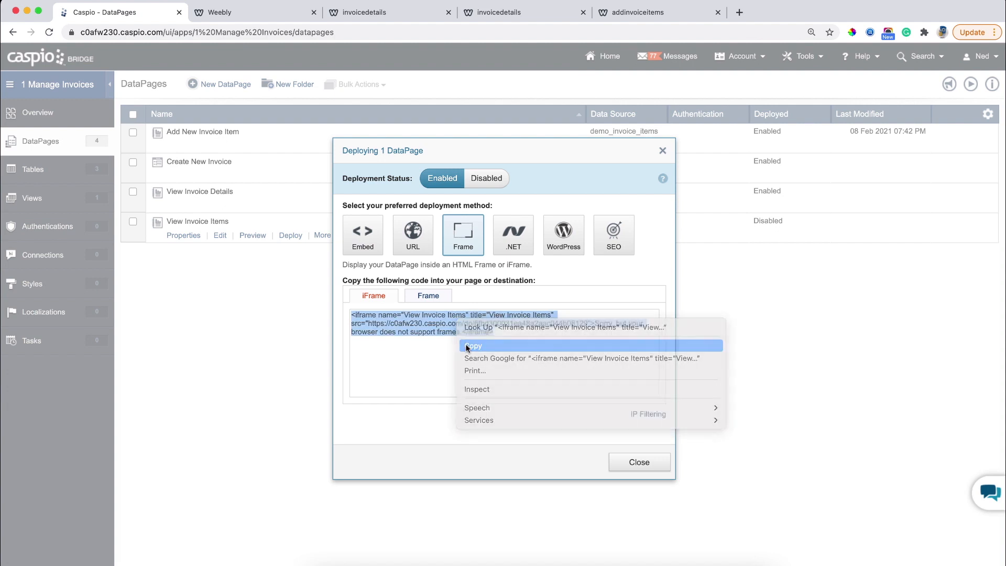
{"action": "left_click", "coordinate": [619, 463]}
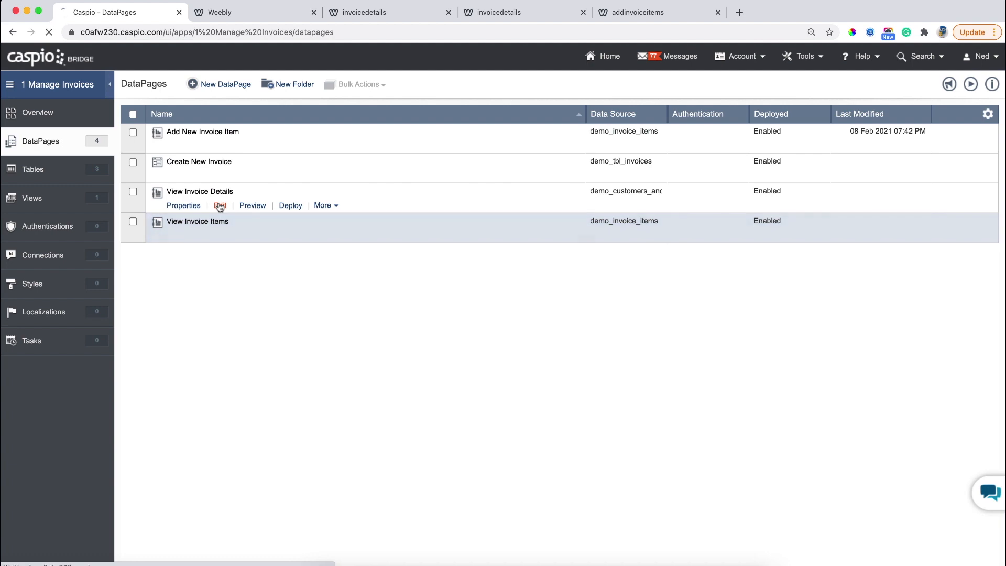
Open the View Invoice Details DataPage and advance through the wizard to the details page fields step.
{"action": "left_click", "coordinate": [220, 206]}
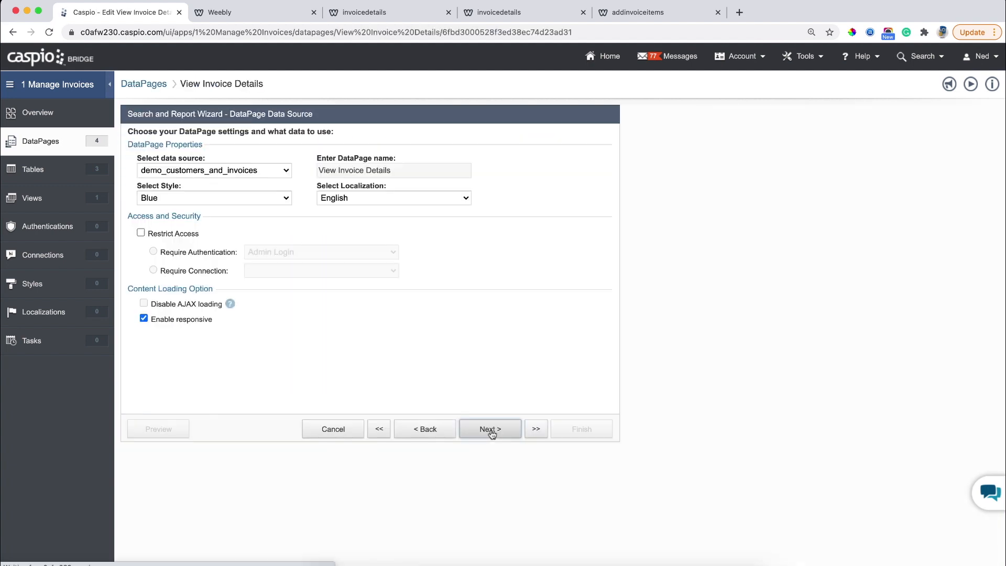
{"action": "left_click", "coordinate": [490, 428]}
{"action": "left_click", "coordinate": [491, 431]}
{"action": "left_click", "coordinate": [491, 431]}
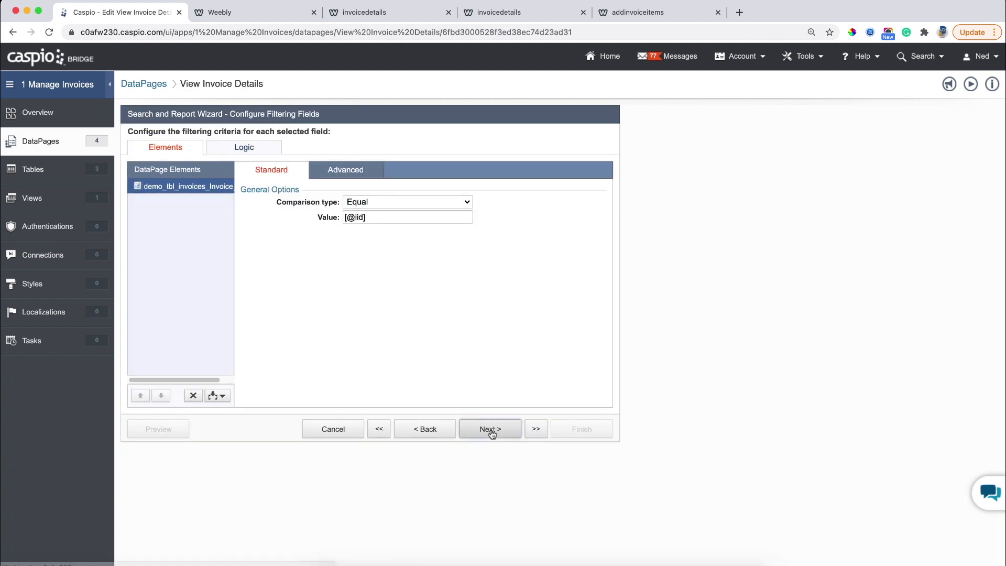
{"action": "left_click", "coordinate": [490, 430]}
{"action": "left_click", "coordinate": [491, 430]}
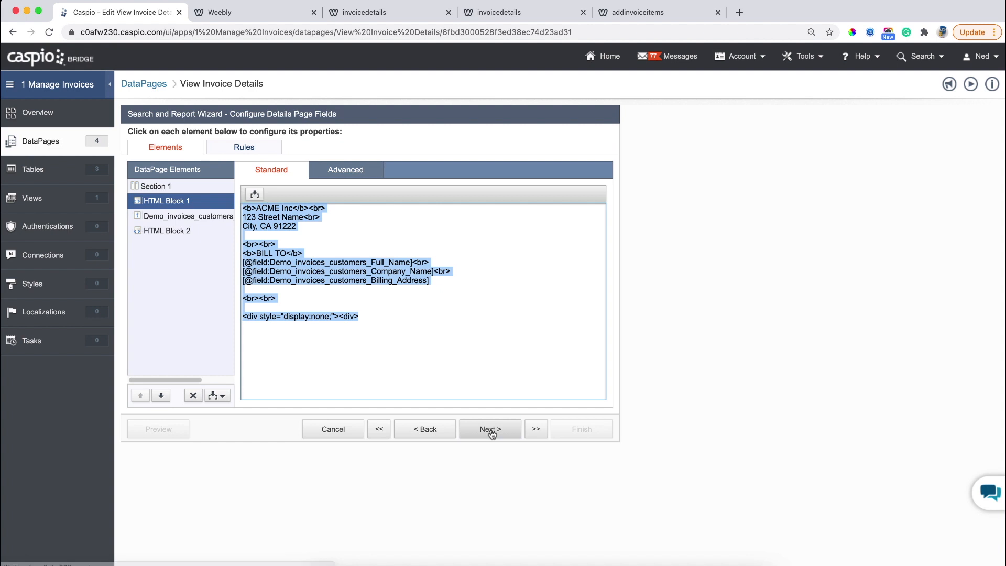
Paste the View Invoice Items iframe embed code into HTML Block 2 after the closing divs.
{"action": "left_click", "coordinate": [184, 237]}
{"action": "left_click", "coordinate": [299, 211]}
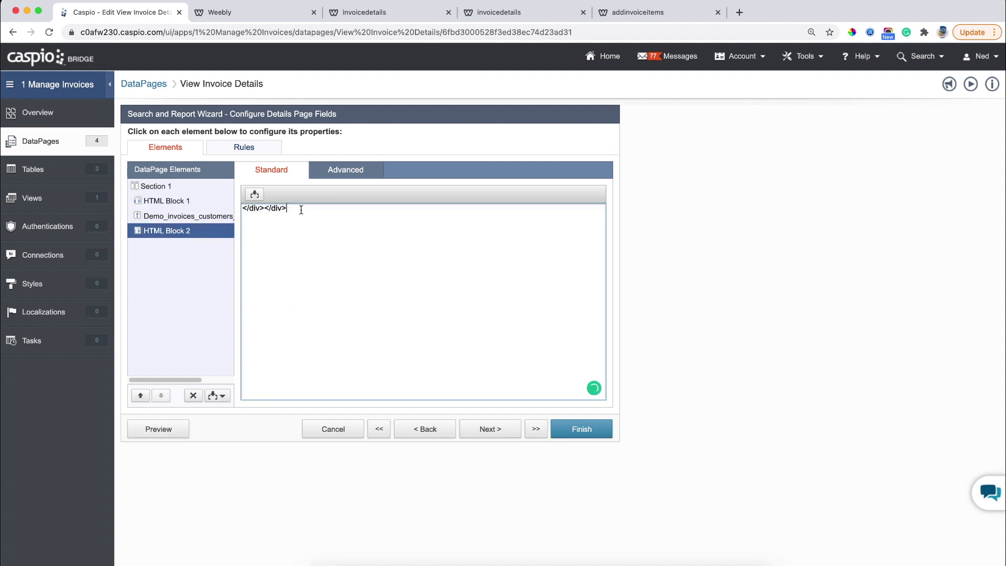
{"action": "key", "text": "Return"}
{"action": "key", "text": "Return"}
{"action": "key", "text": "super+v"}
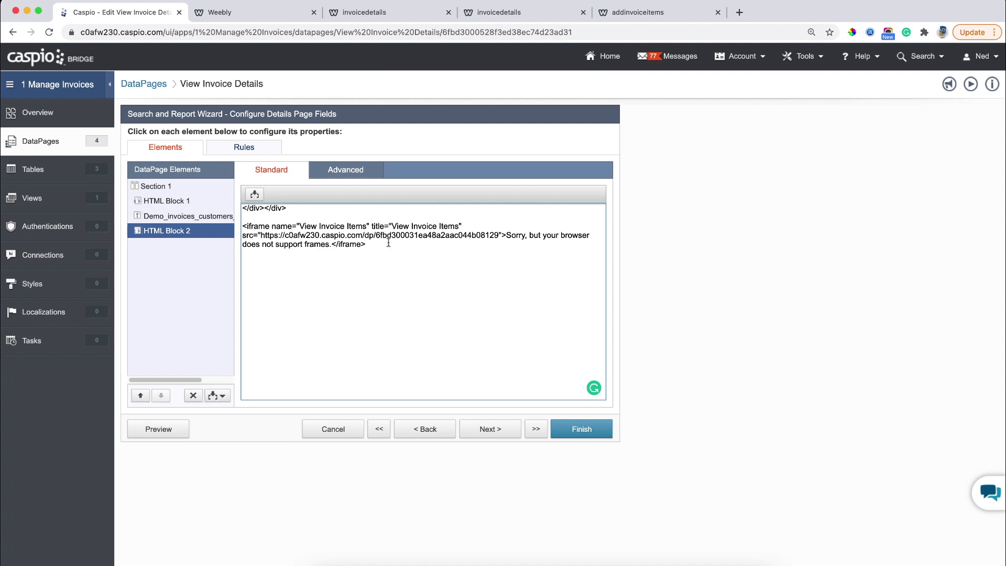
{"action": "left_click", "coordinate": [270, 226]}
{"action": "type", "text": "framebord"}
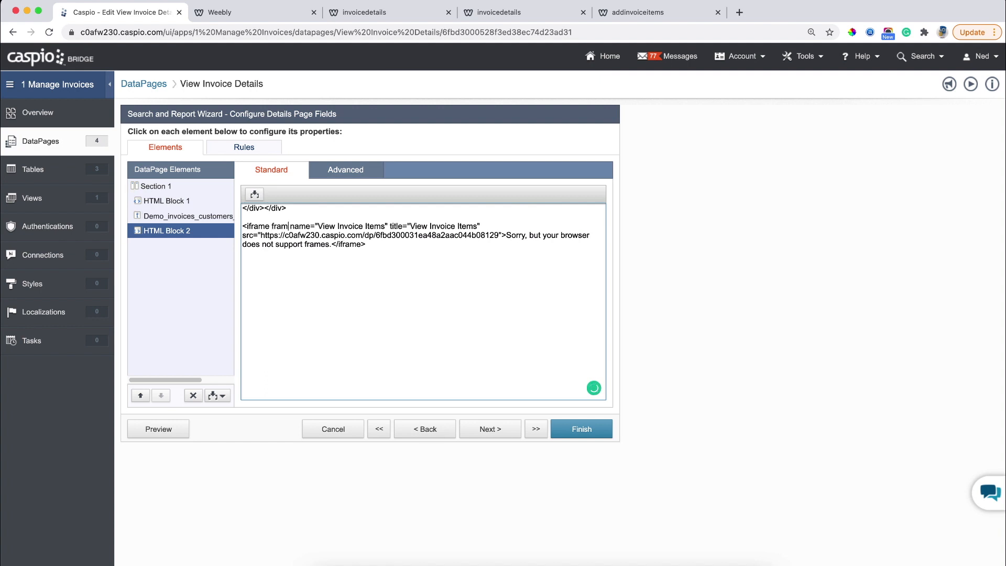
{"action": "type", "text": "er=0"}
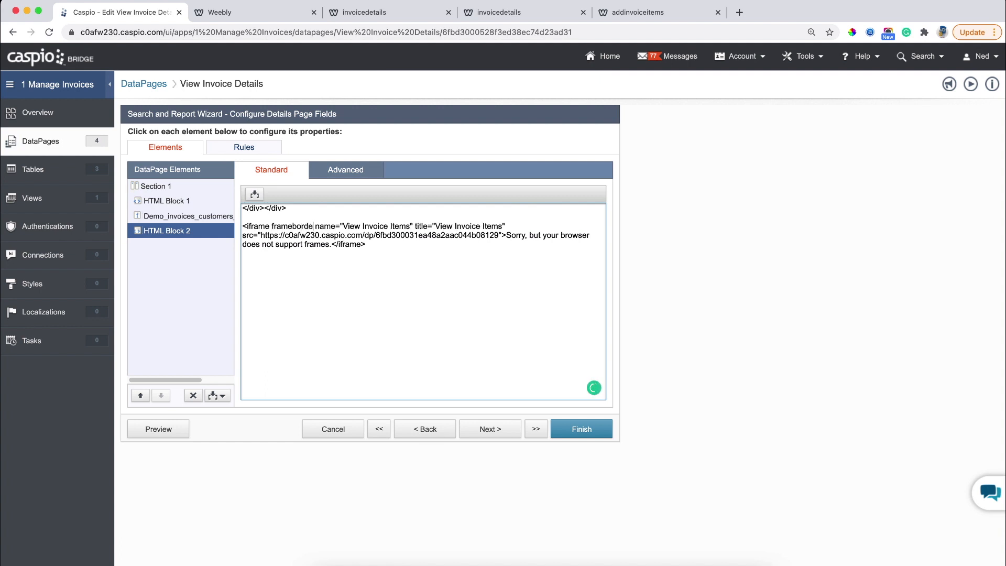
{"action": "key", "text": "BackSpace"}
{"action": "type", "text": "\"0\""}
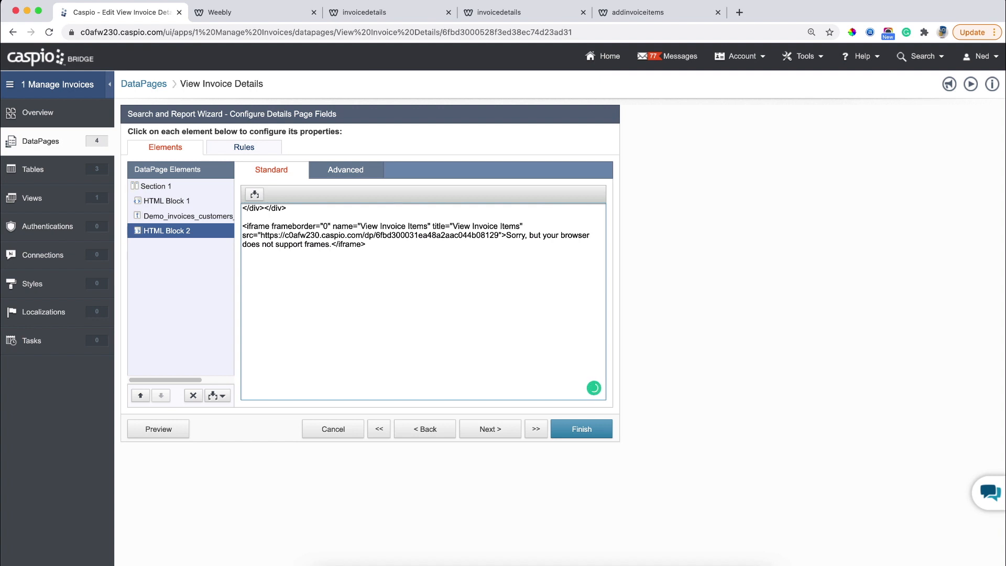
{"action": "type", "text": " width"}
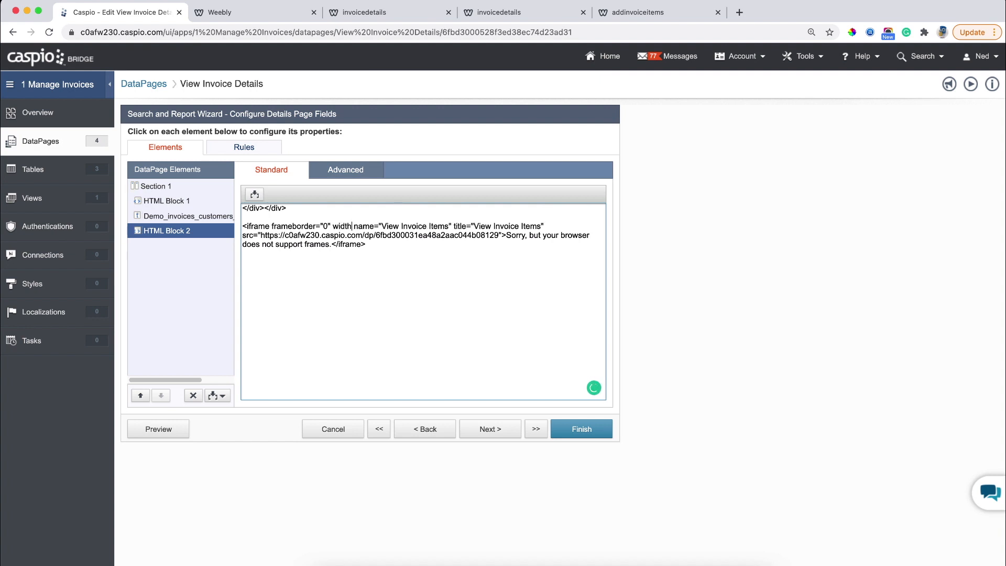
{"action": "type", "text": "=\"100"}
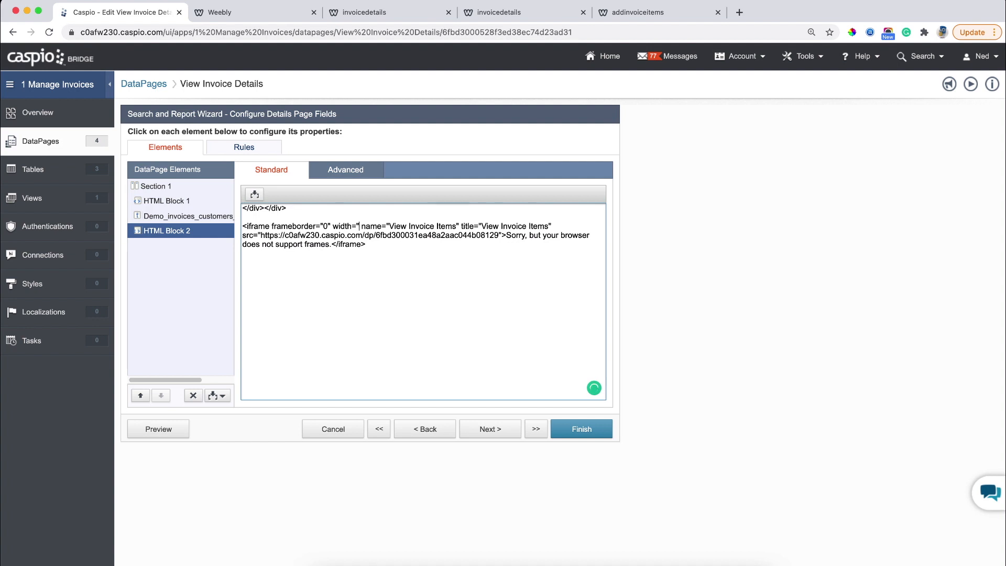
{"action": "type", "text": "0\""}
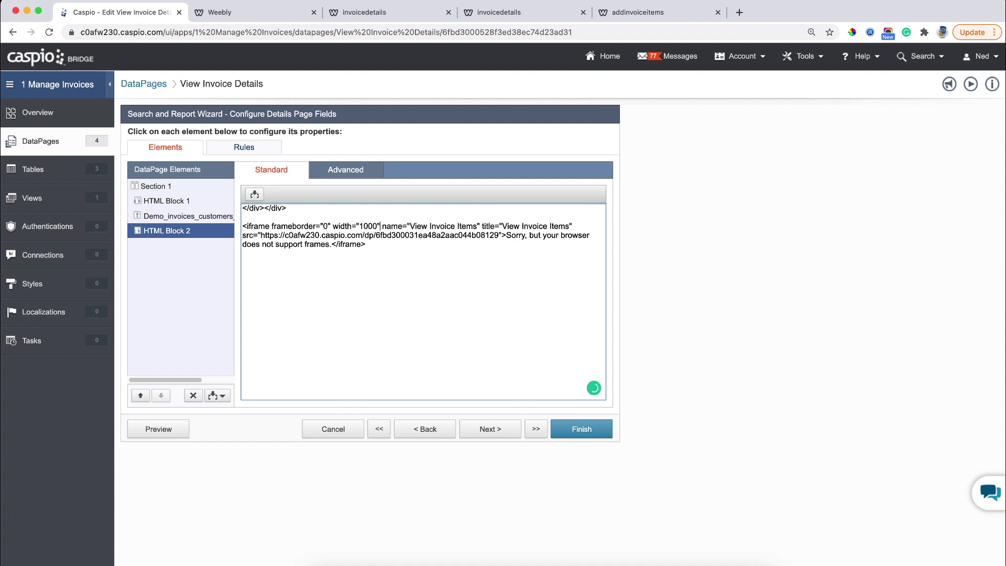
{"action": "type", "text": " height"}
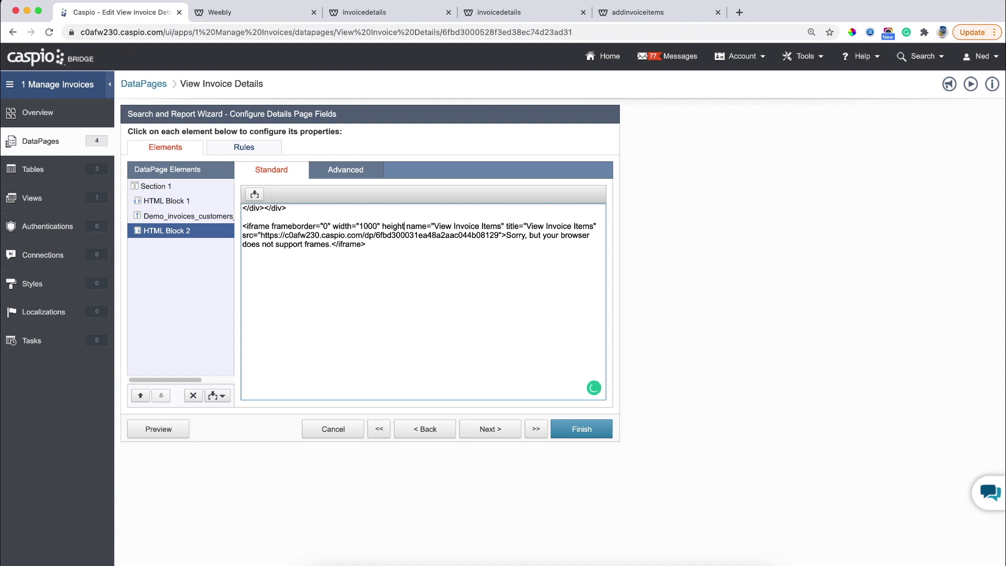
{"action": "type", "text": "=\"1"}
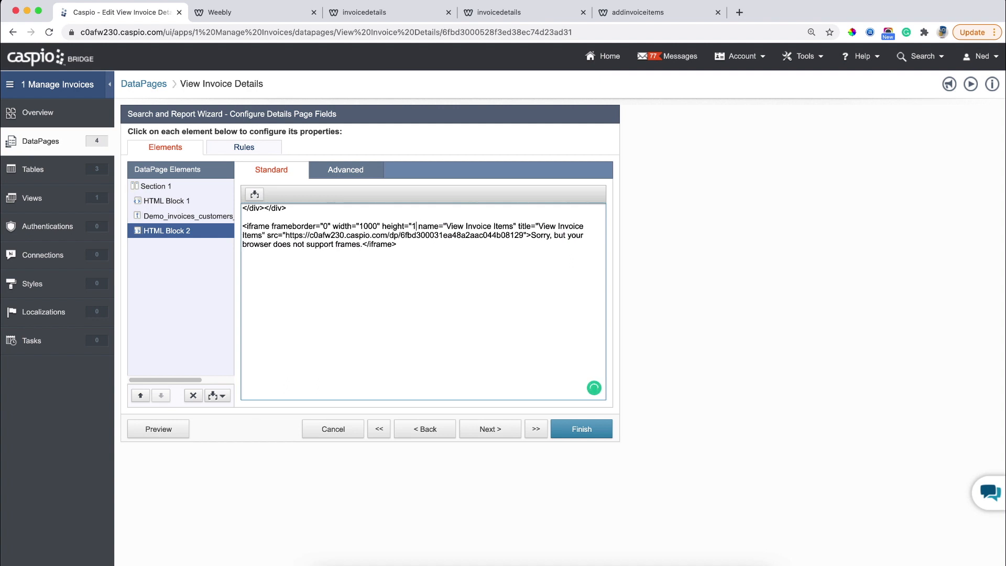
{"action": "type", "text": "000\""}
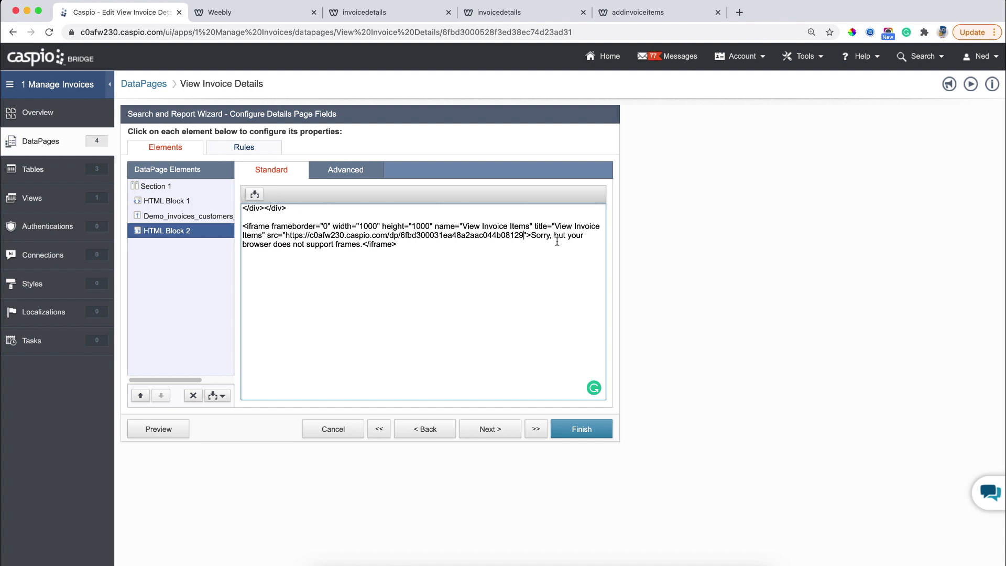
{"action": "type", "text": "?iid=[@iid"}
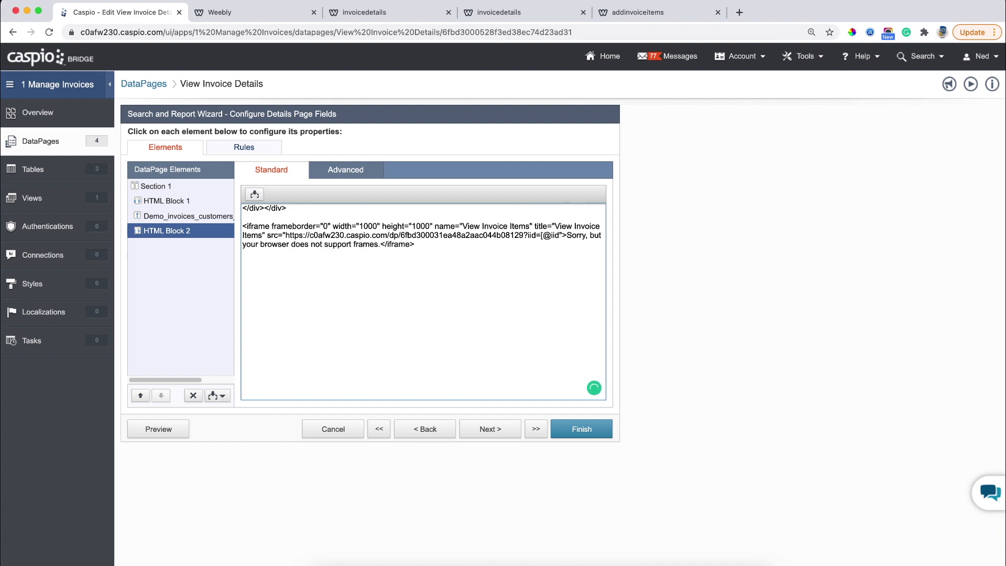
{"action": "type", "text": "]"}
{"action": "left_click", "coordinate": [588, 430]}
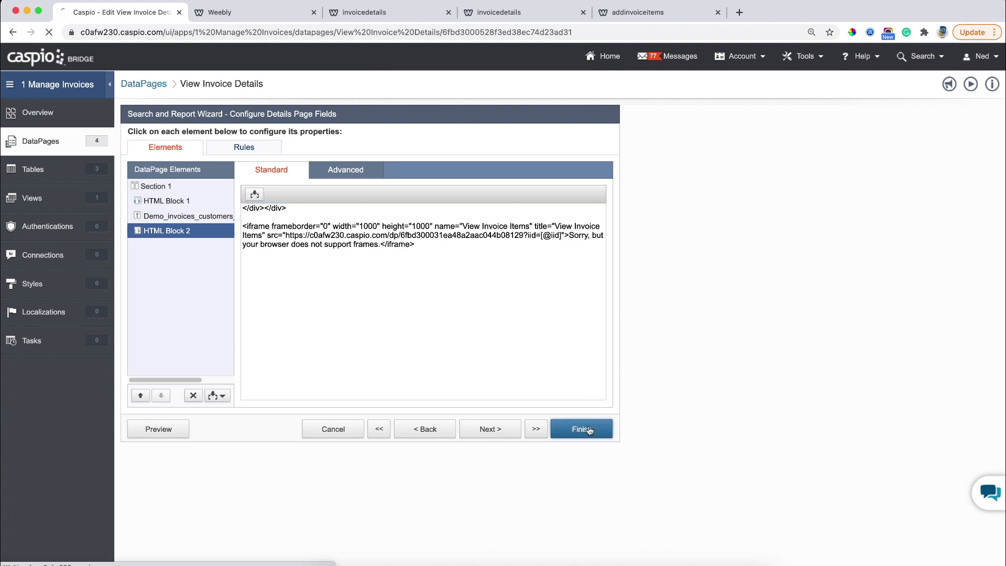
Reload the live invoicedetails page to show the items table with tax 20.8125 and total $245.81.
{"action": "left_click", "coordinate": [411, 14]}
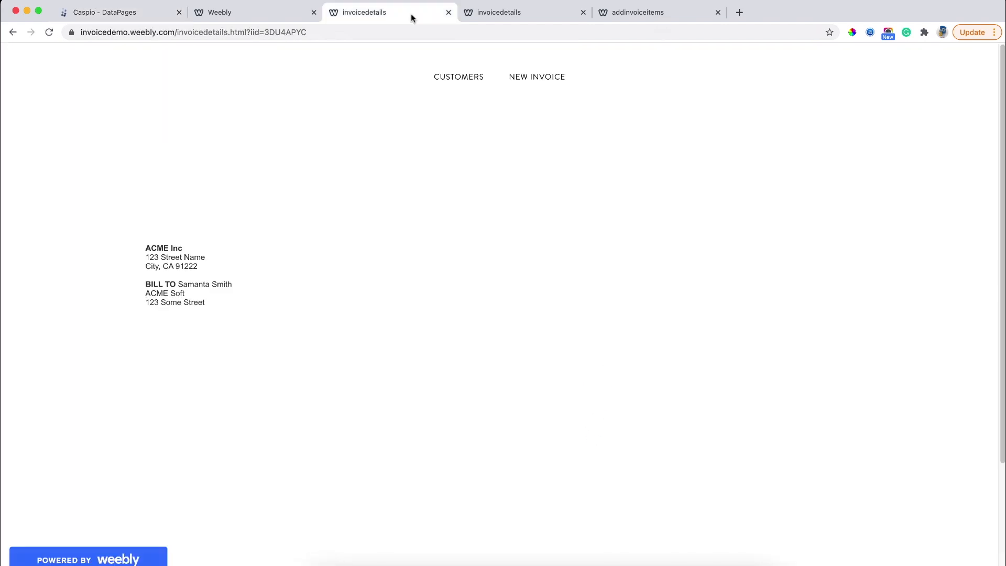
{"action": "left_click", "coordinate": [49, 32]}
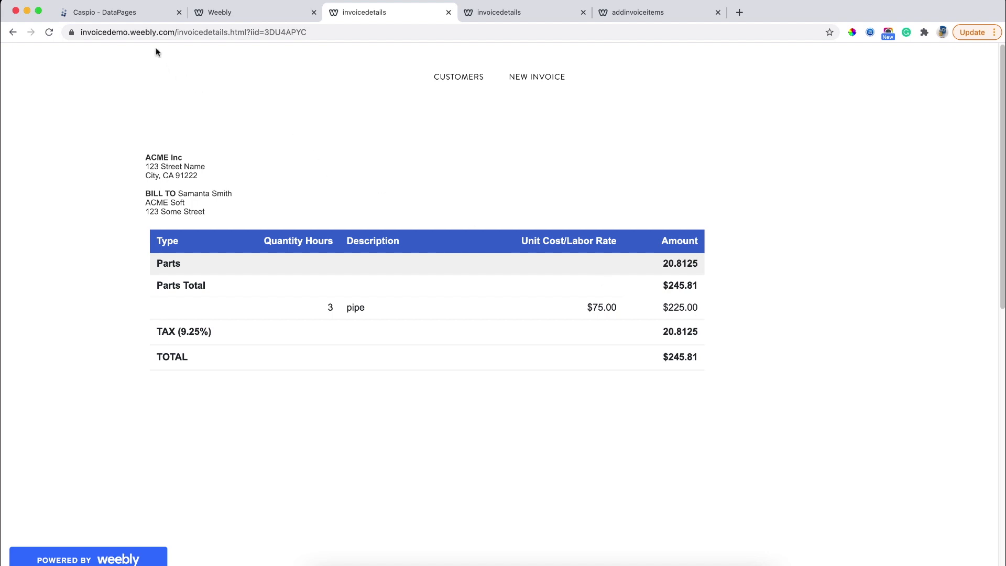
{"action": "left_click", "coordinate": [127, 17]}
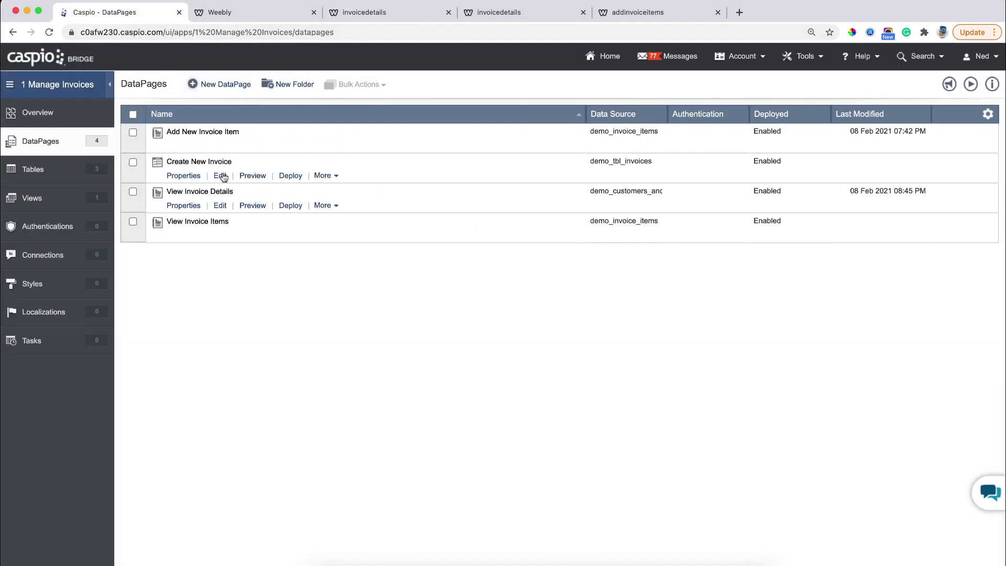
Edit View Invoice Details and advance through the wizard to Details Page Options.
{"action": "left_click", "coordinate": [220, 208]}
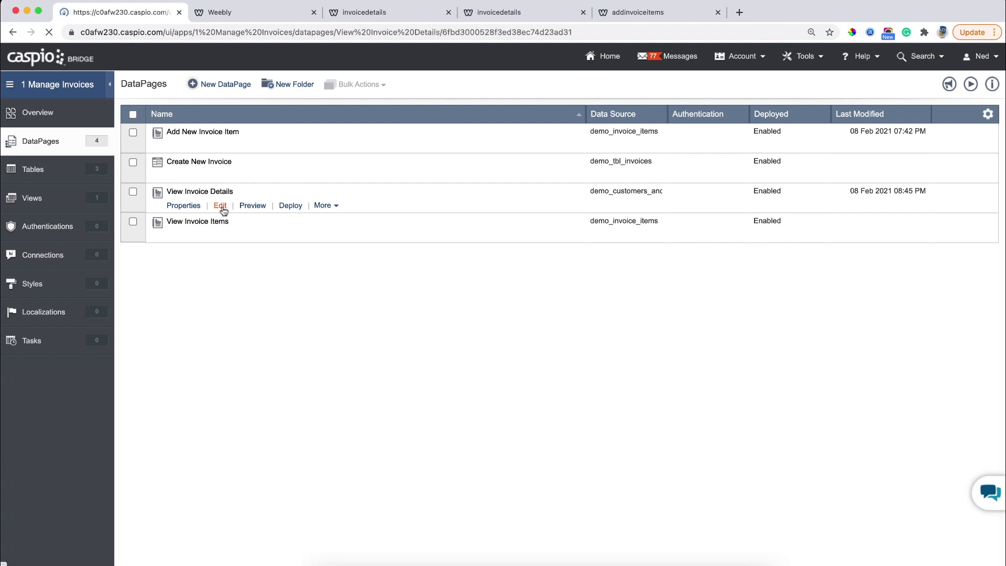
{"action": "left_click", "coordinate": [484, 430]}
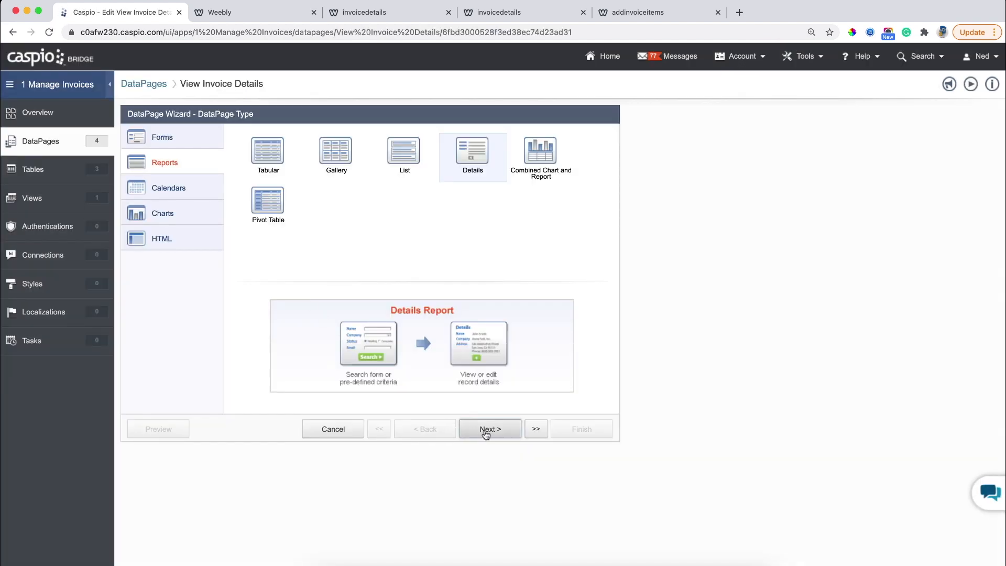
{"action": "left_click", "coordinate": [485, 429]}
{"action": "left_click", "coordinate": [486, 429]}
{"action": "left_click", "coordinate": [486, 429]}
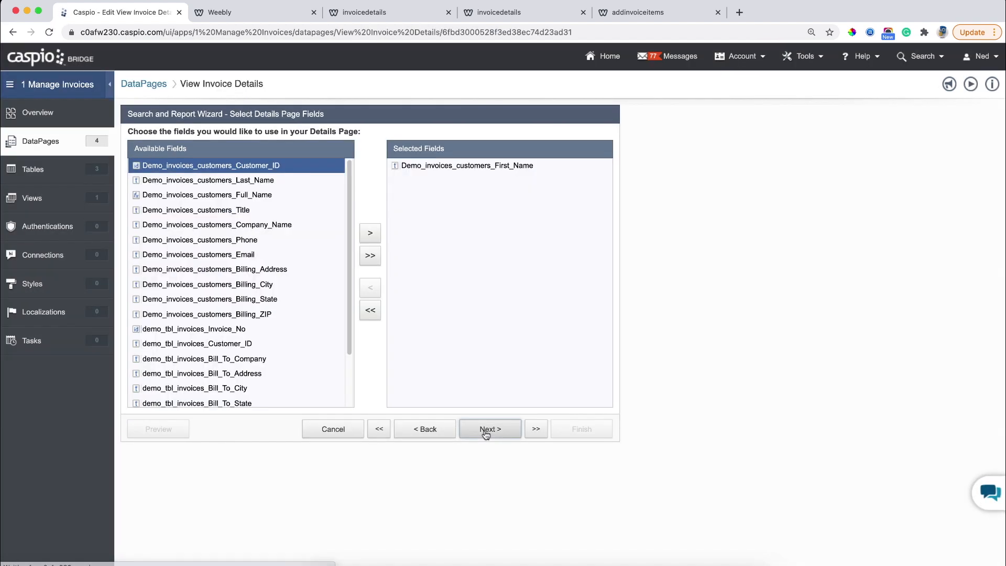
{"action": "left_click", "coordinate": [485, 429]}
{"action": "left_click", "coordinate": [486, 429]}
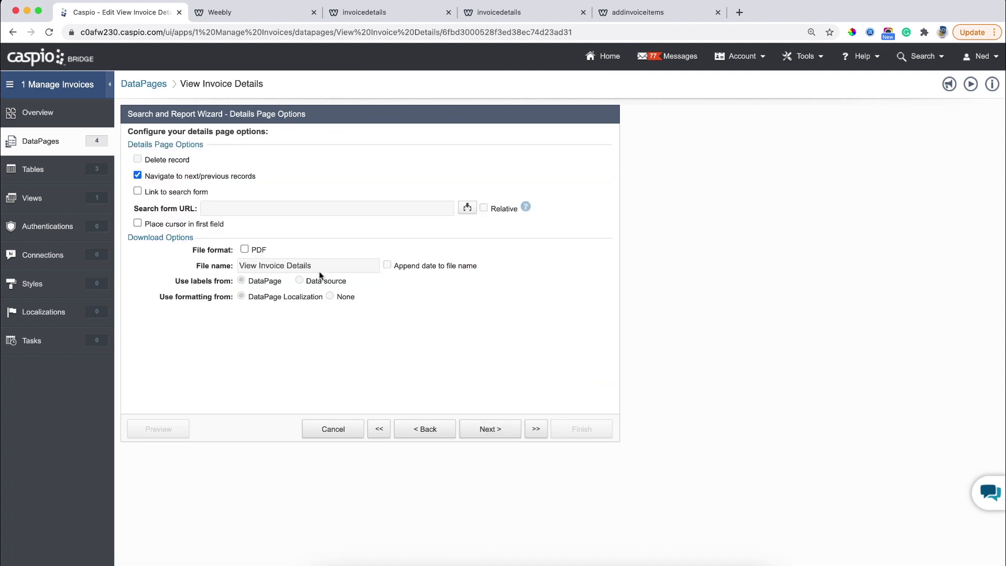
Enable PDF download with an empty page header, opening in the browser, and save the PDF settings.
{"action": "left_click", "coordinate": [254, 250]}
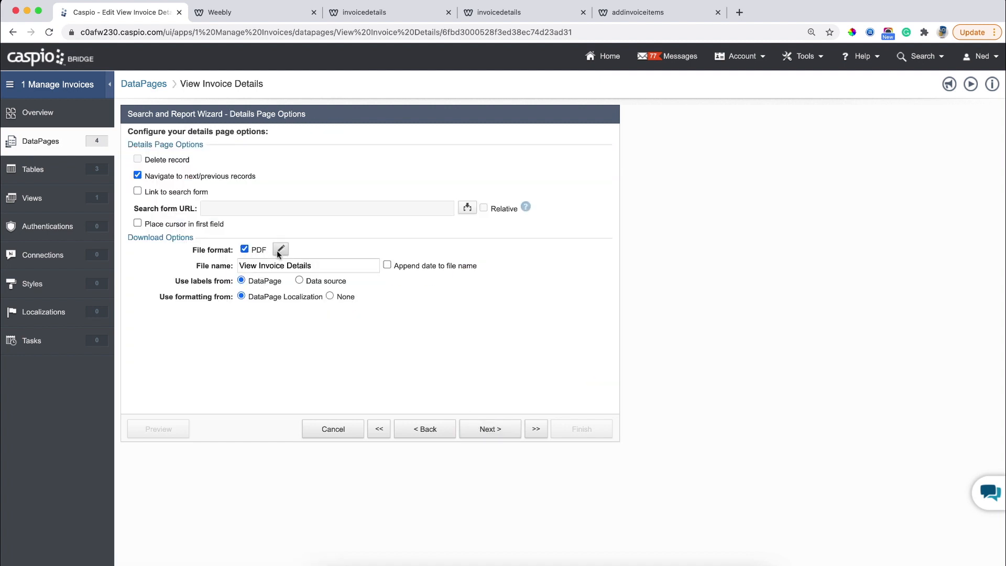
{"action": "left_click", "coordinate": [281, 249]}
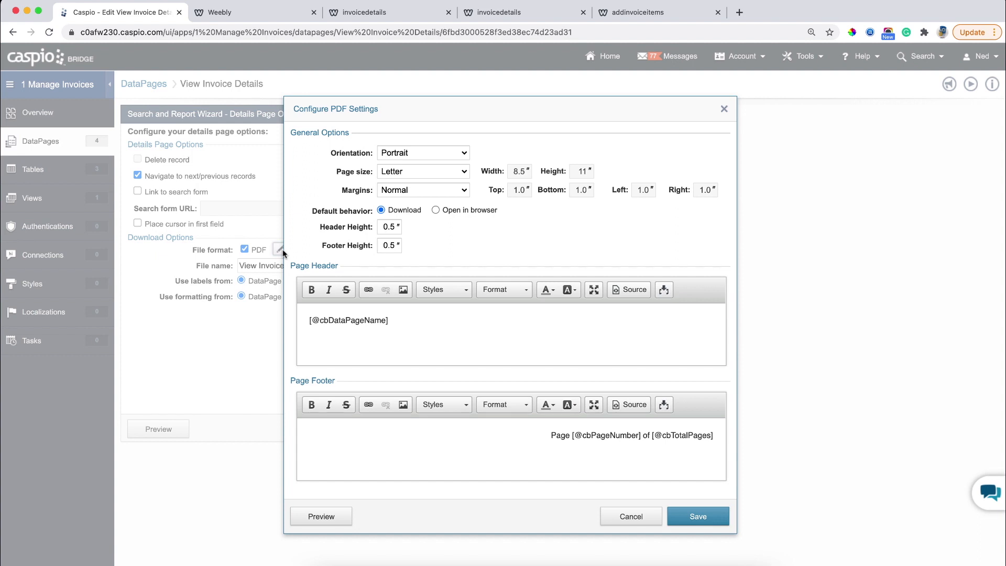
{"action": "left_click", "coordinate": [401, 323]}
{"action": "left_click_drag", "start_coordinate": [401, 323], "coordinate": [287, 317]}
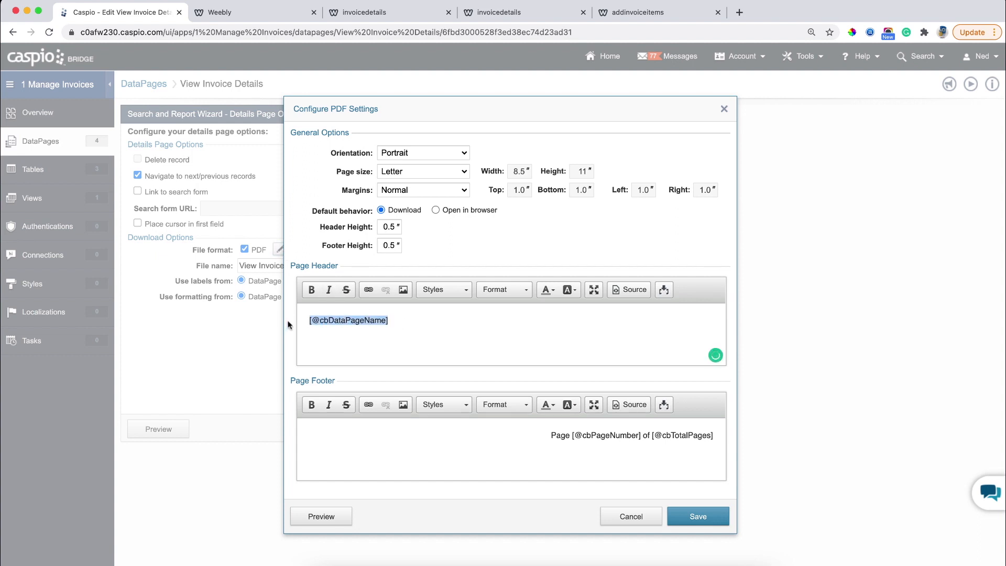
{"action": "key", "text": "BackSpace"}
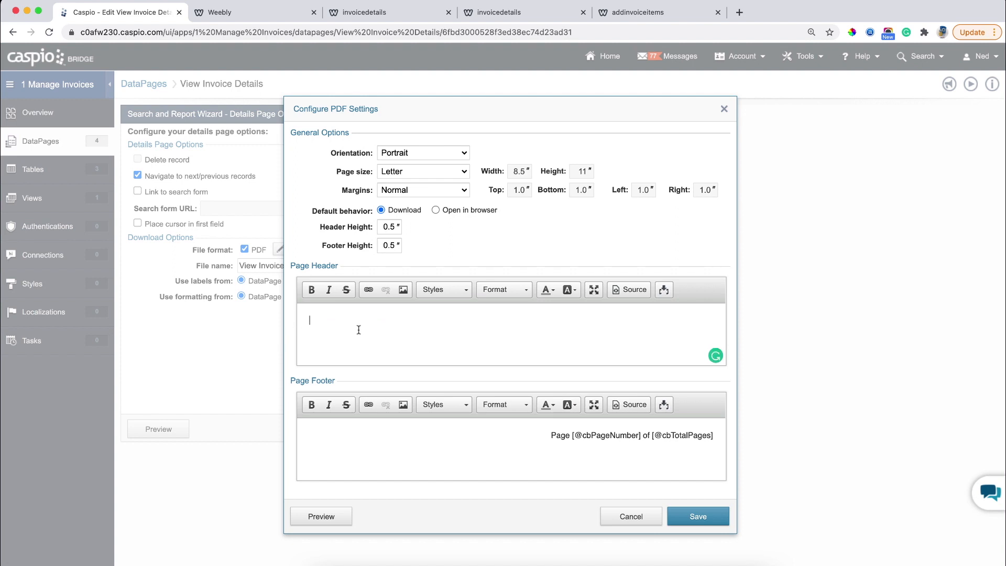
{"action": "left_click", "coordinate": [284, 248]}
{"action": "left_click", "coordinate": [434, 210]}
{"action": "left_click", "coordinate": [677, 516]}
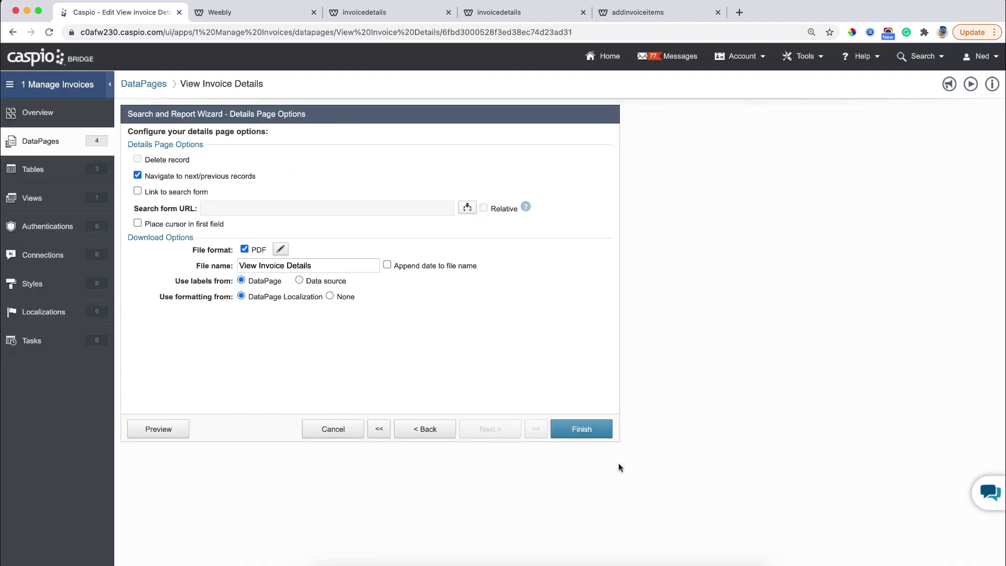
Finish the details page, then reload the live invoice page and open its Download PDF link.
{"action": "left_click", "coordinate": [595, 433]}
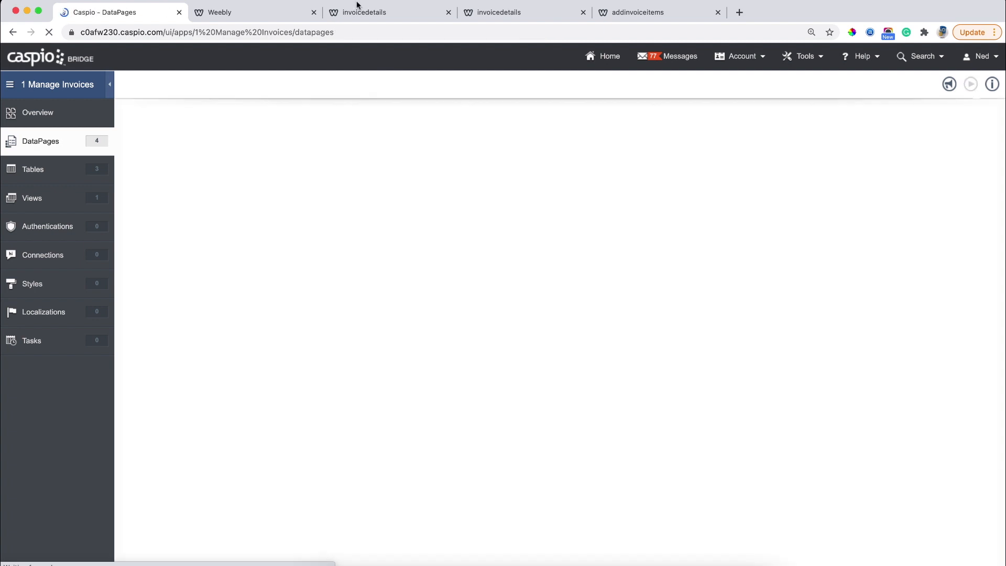
{"action": "left_click", "coordinate": [362, 12]}
{"action": "left_click", "coordinate": [49, 32]}
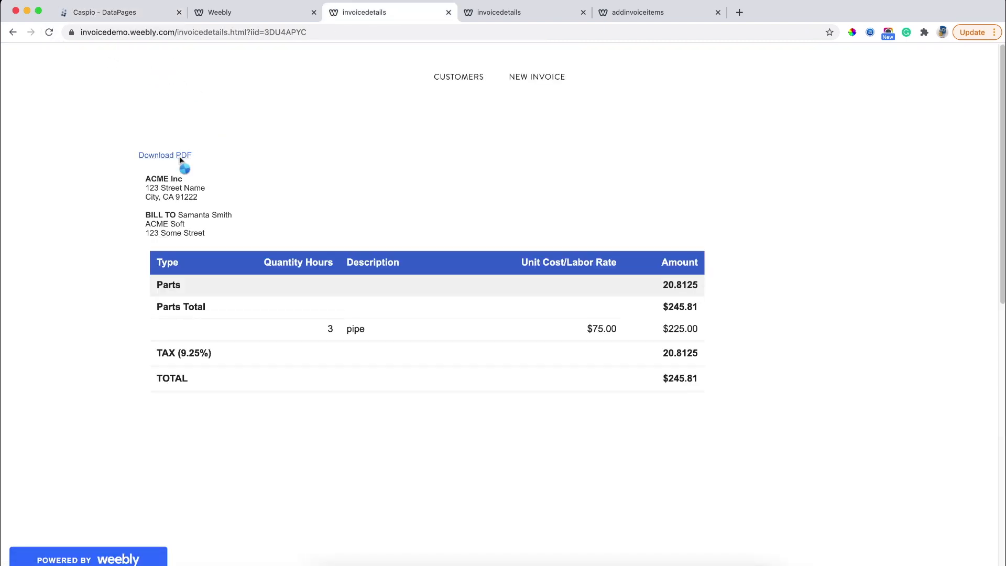
{"action": "left_click", "coordinate": [179, 156]}
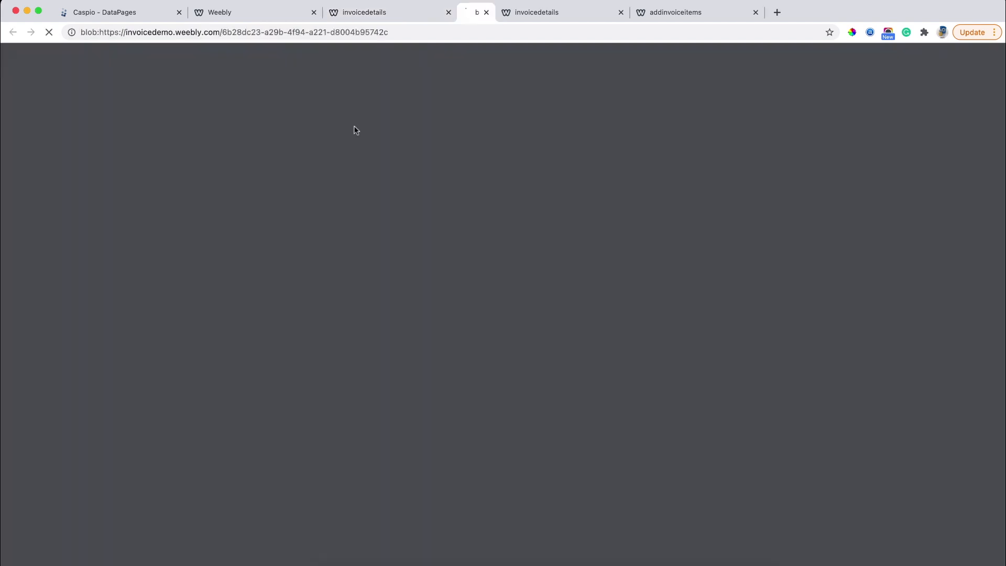